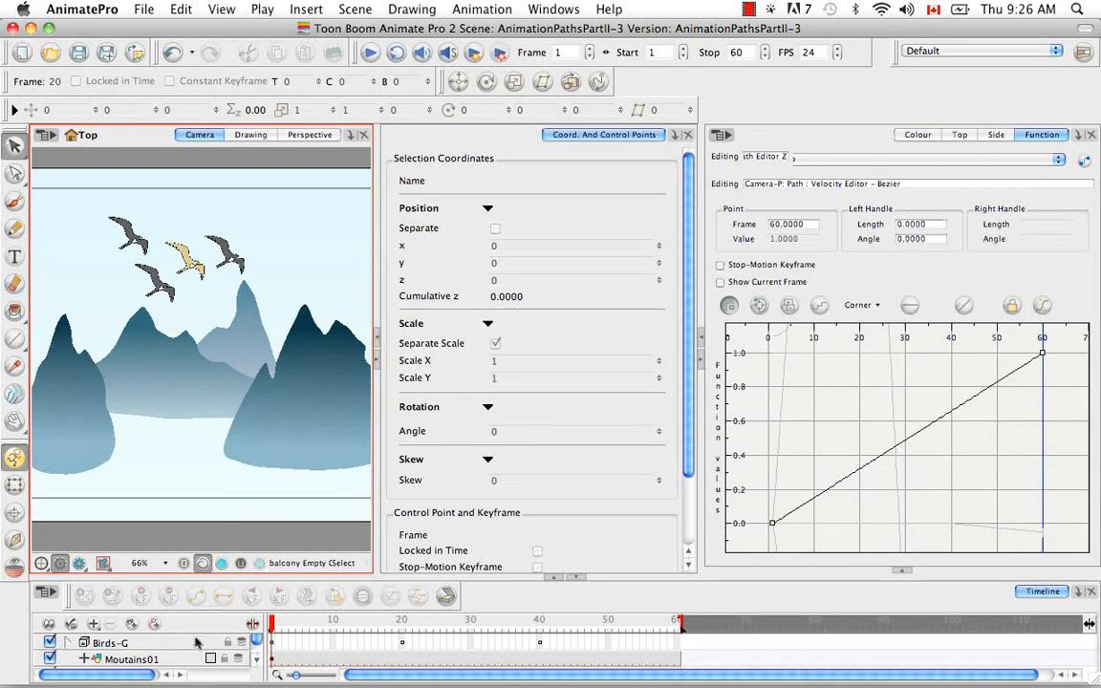
Select the Birds-P peg inside the Birds-G group and add a Layer Properties view alongside the coordinates view
click(79, 646)
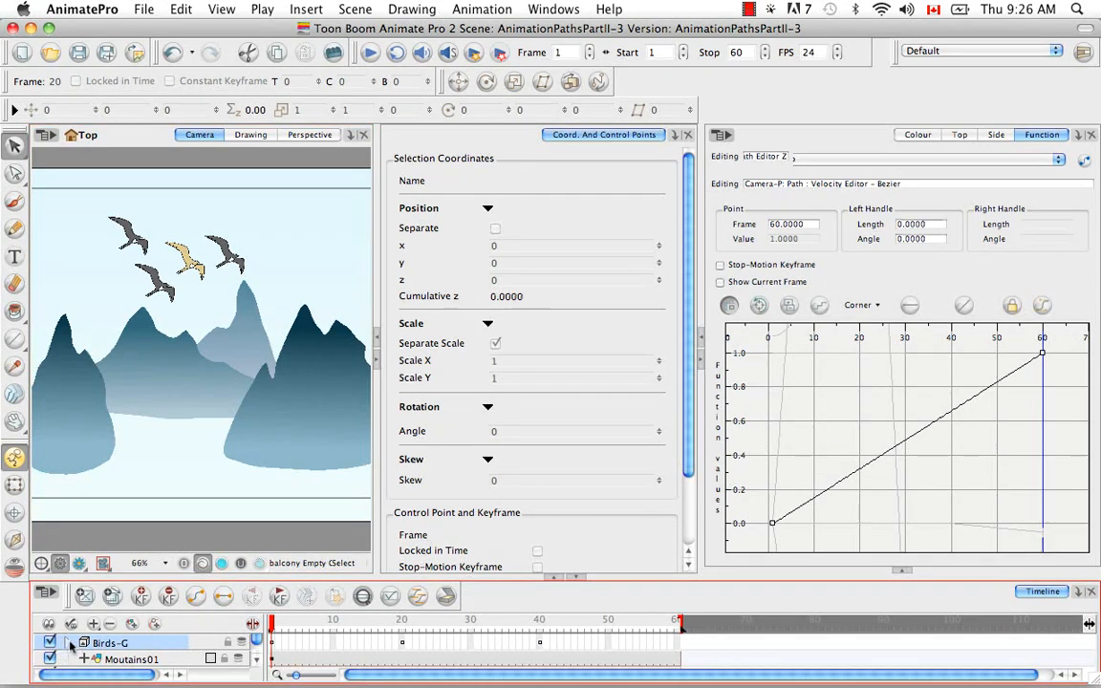
click(69, 644)
click(132, 658)
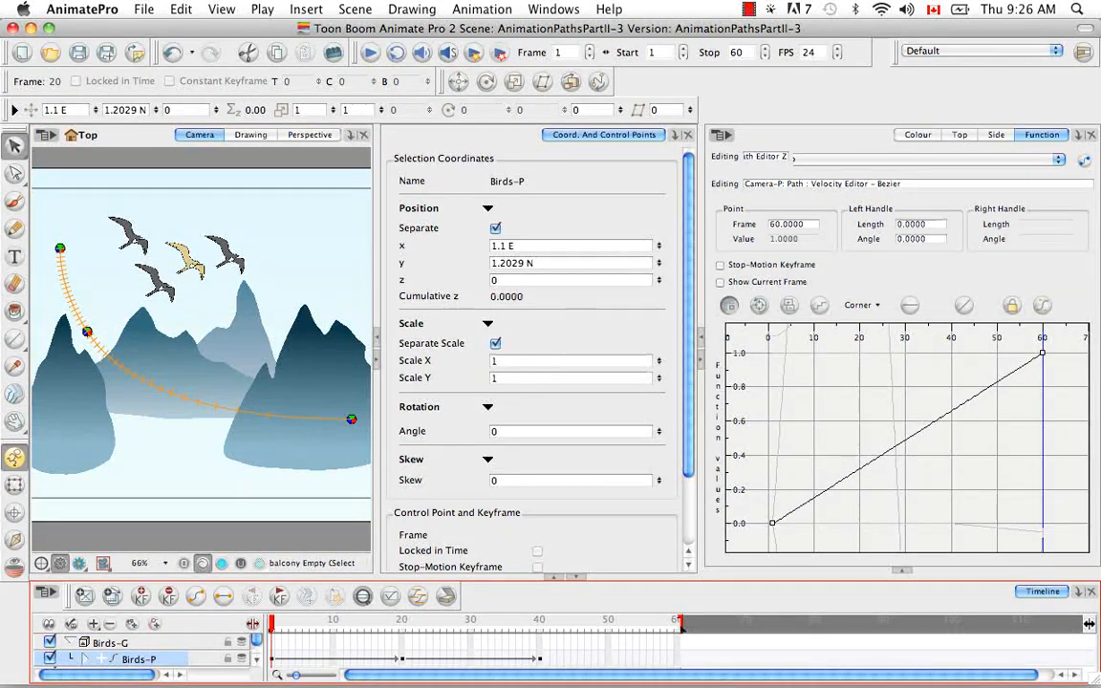
click(674, 136)
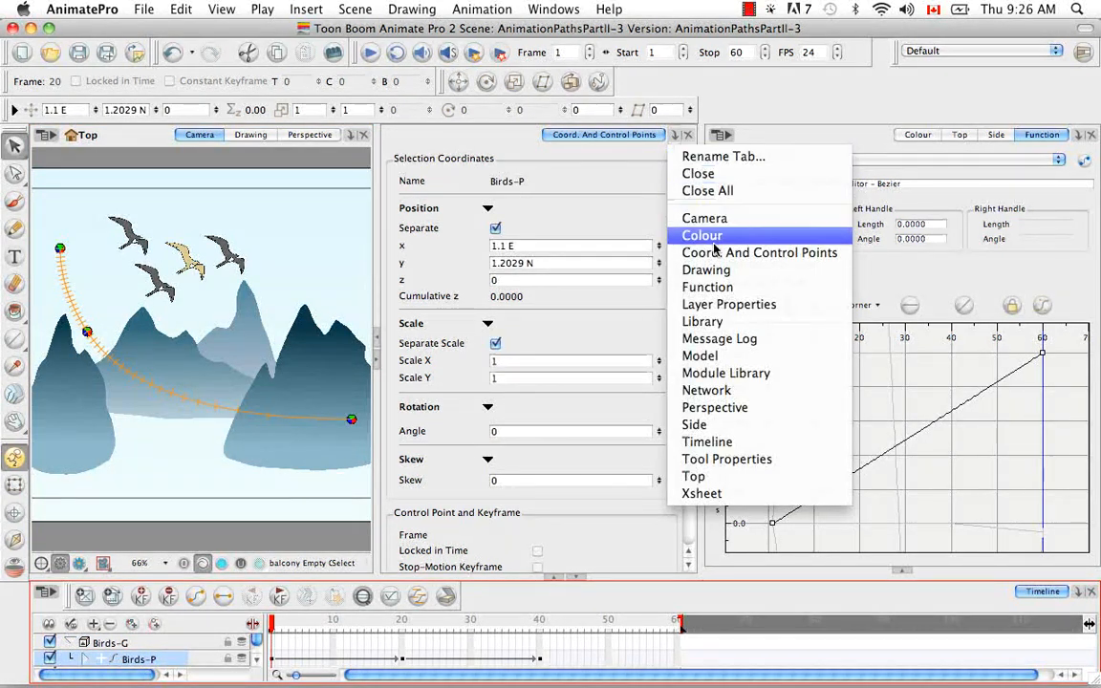
click(728, 304)
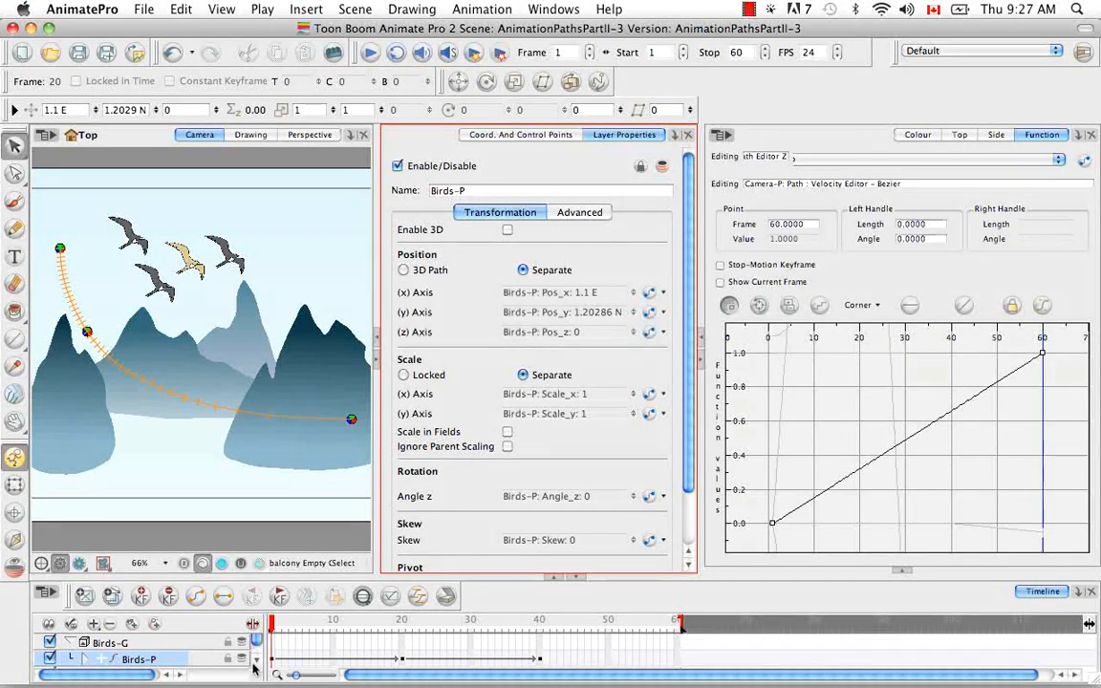
Enable the Camera-P peg and select it to view its 3D Path position properties
scroll(256, 654, down, 5)
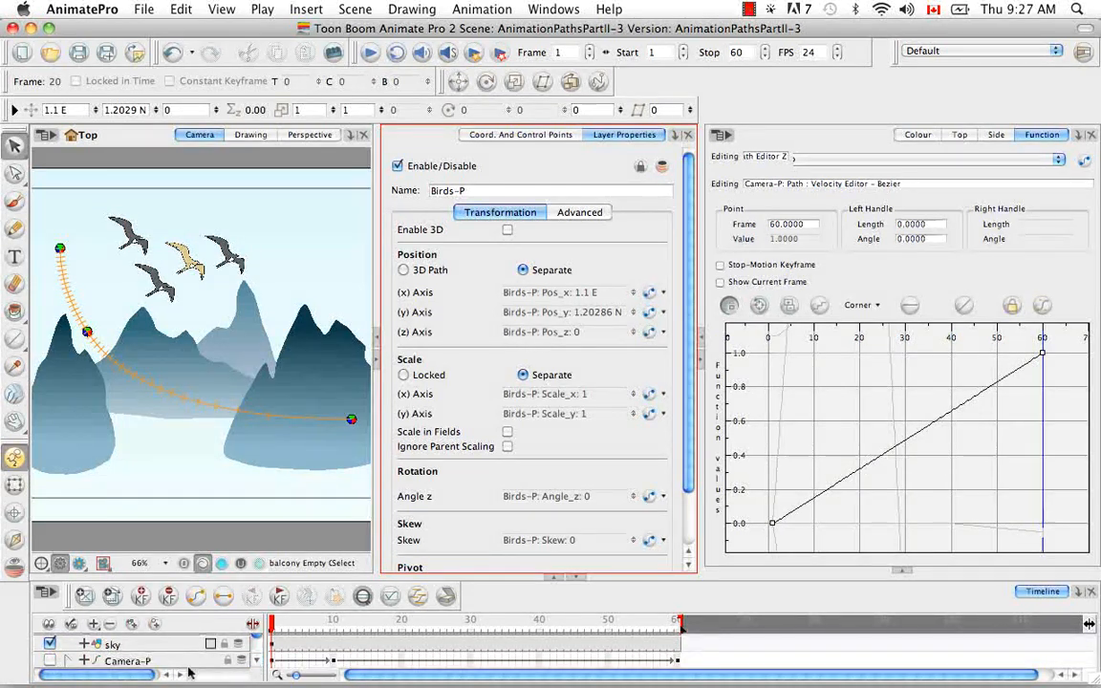
click(125, 661)
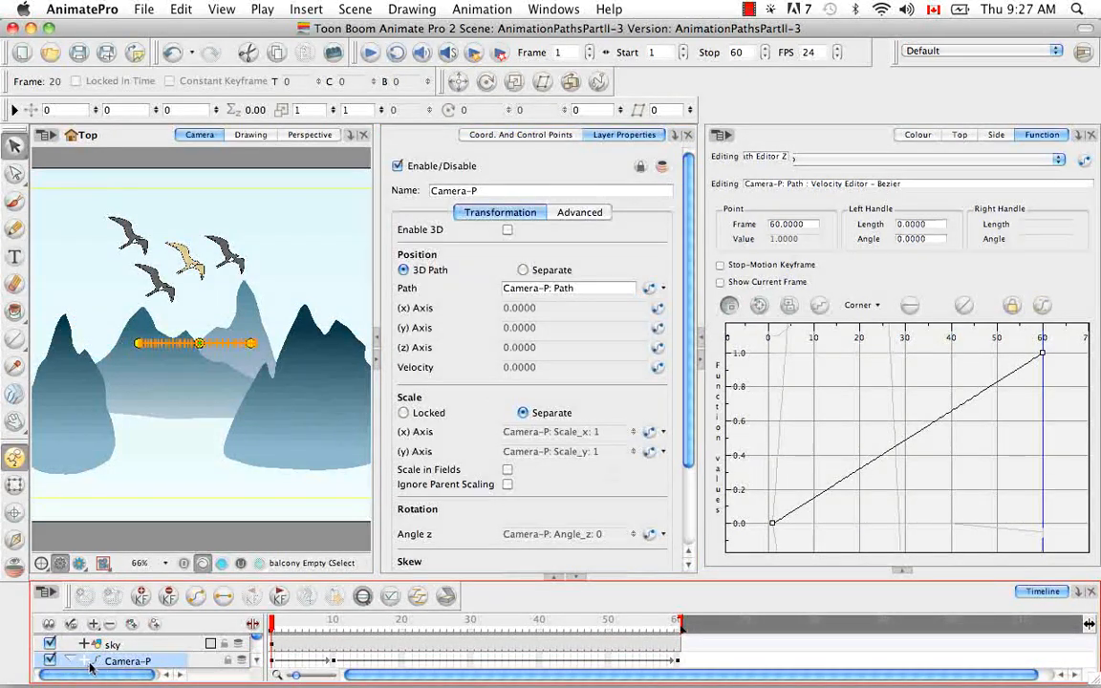
double_click(117, 662)
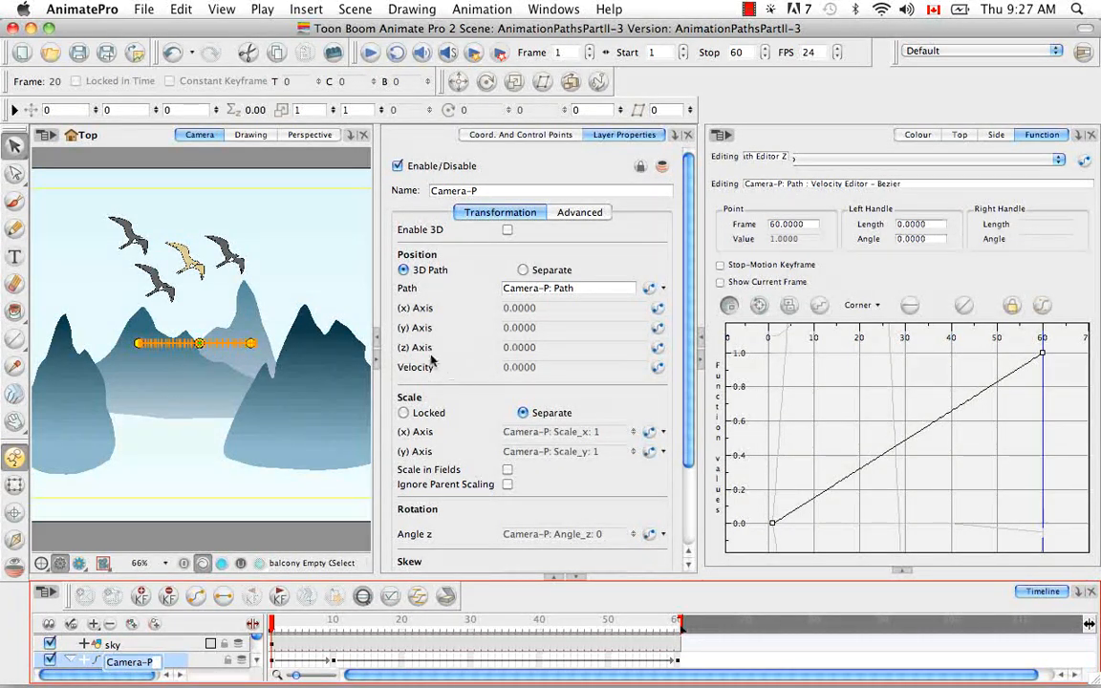
Reselect the Birds-P peg to view its separate position properties and motion path
scroll(256, 655, down, 5)
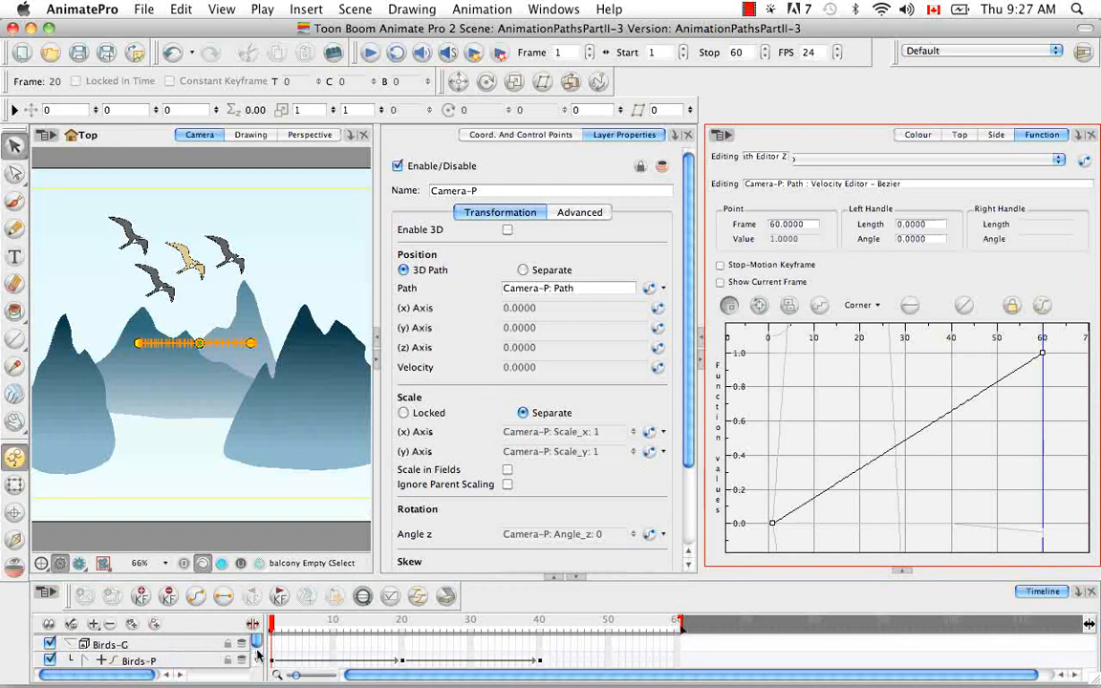
scroll(256, 663, down, 1)
click(134, 661)
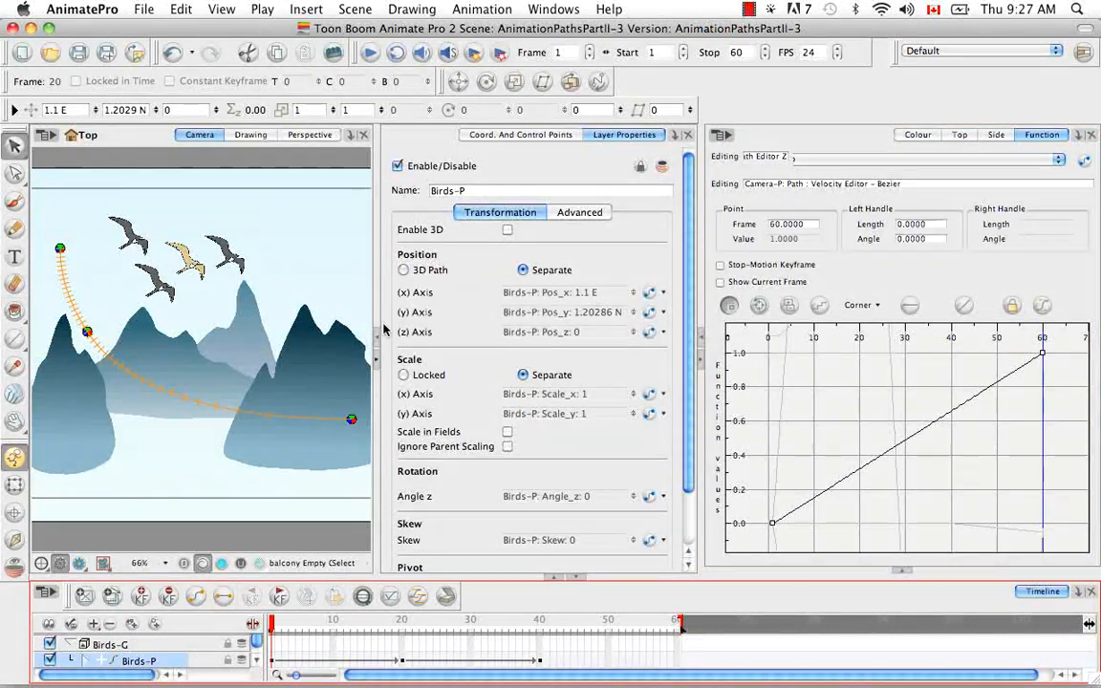
click(220, 9)
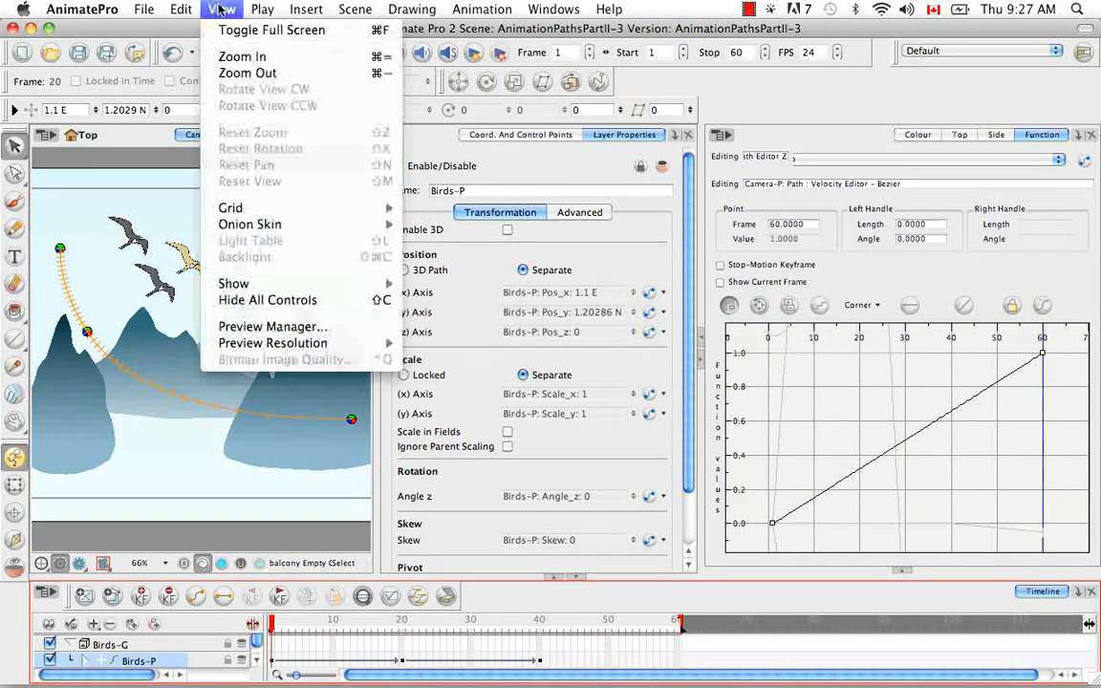
mouse_move(285, 284)
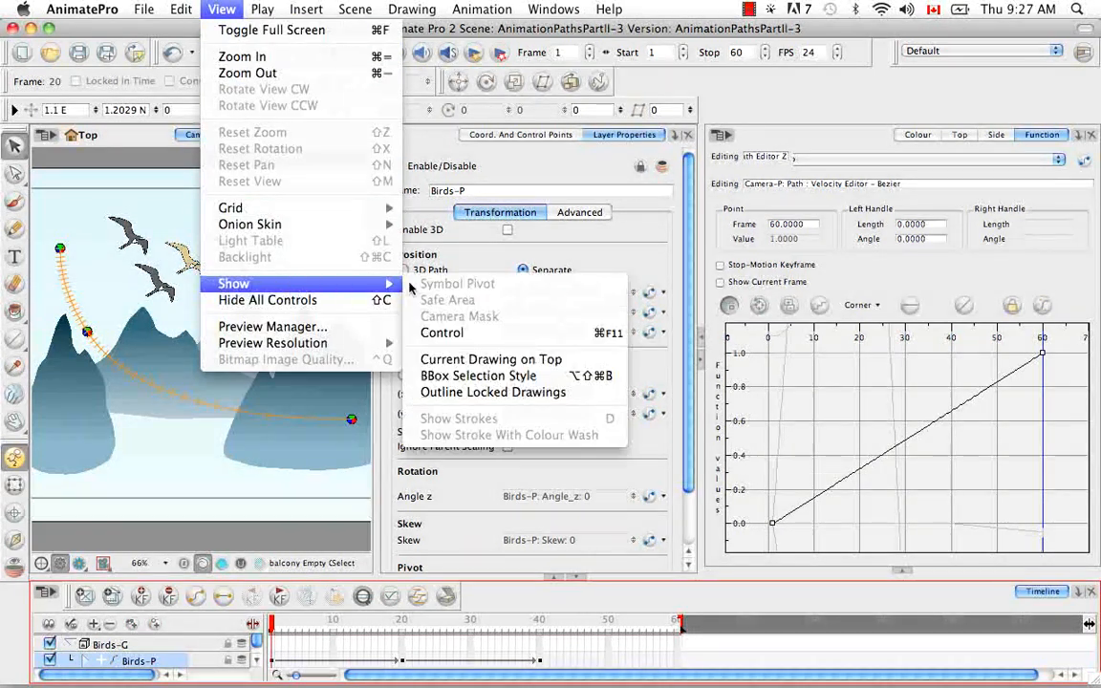
click(444, 333)
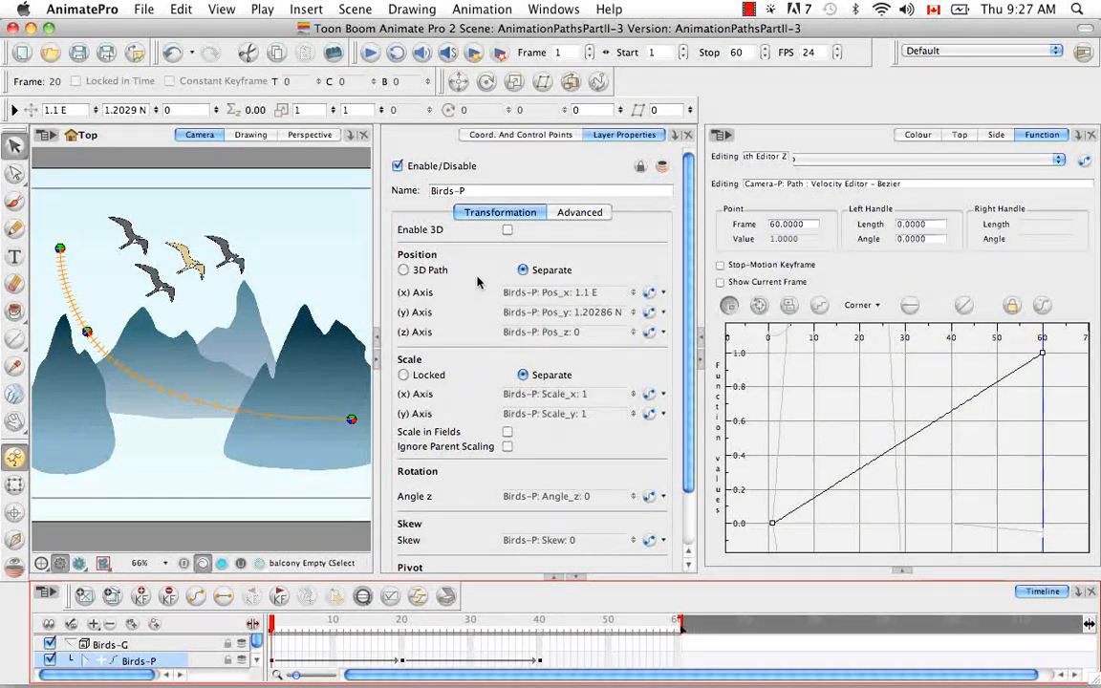
Look over the function options for the Birds-P x axis and load the Birds-P: Pos_x curve in the function editor
click(664, 294)
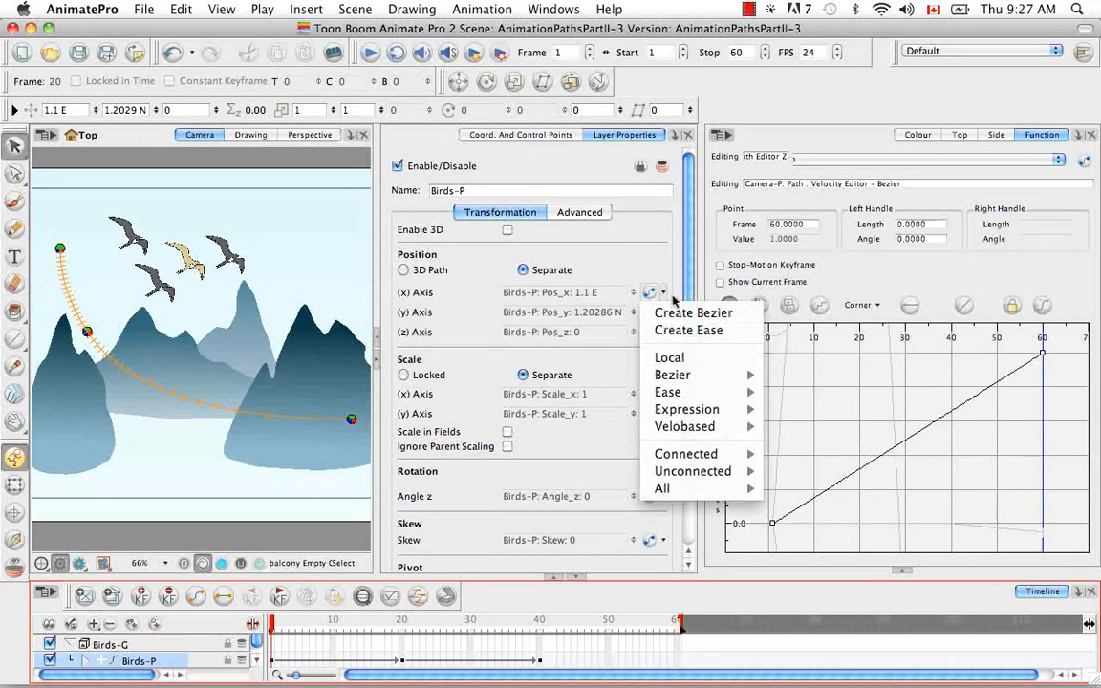
click(604, 235)
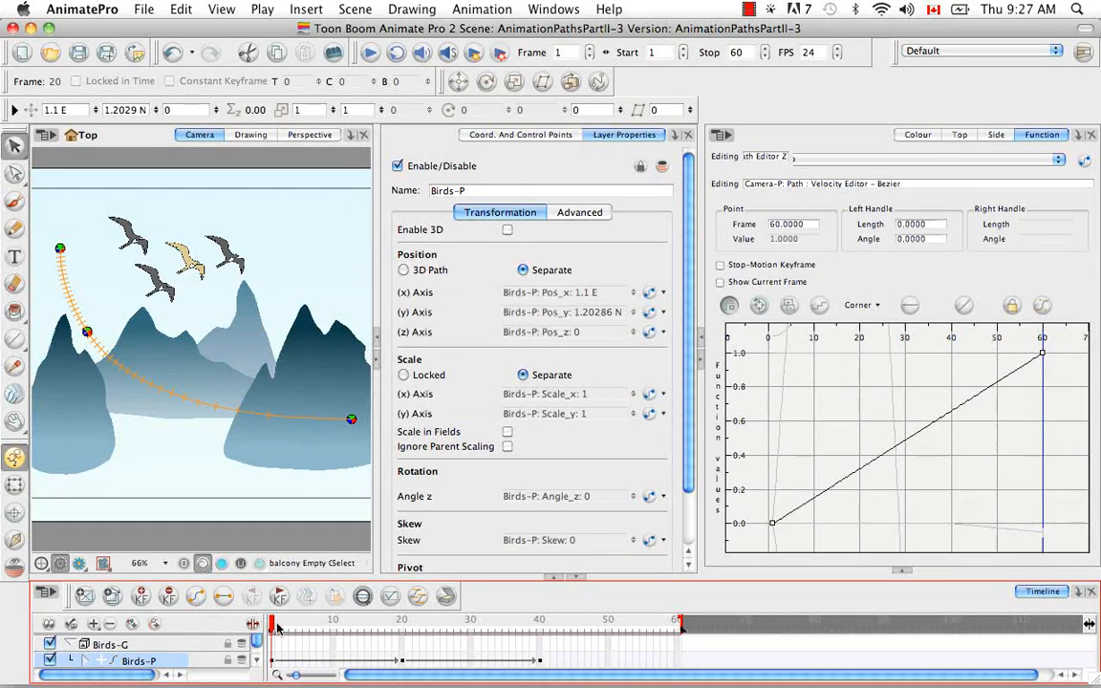
click(1059, 161)
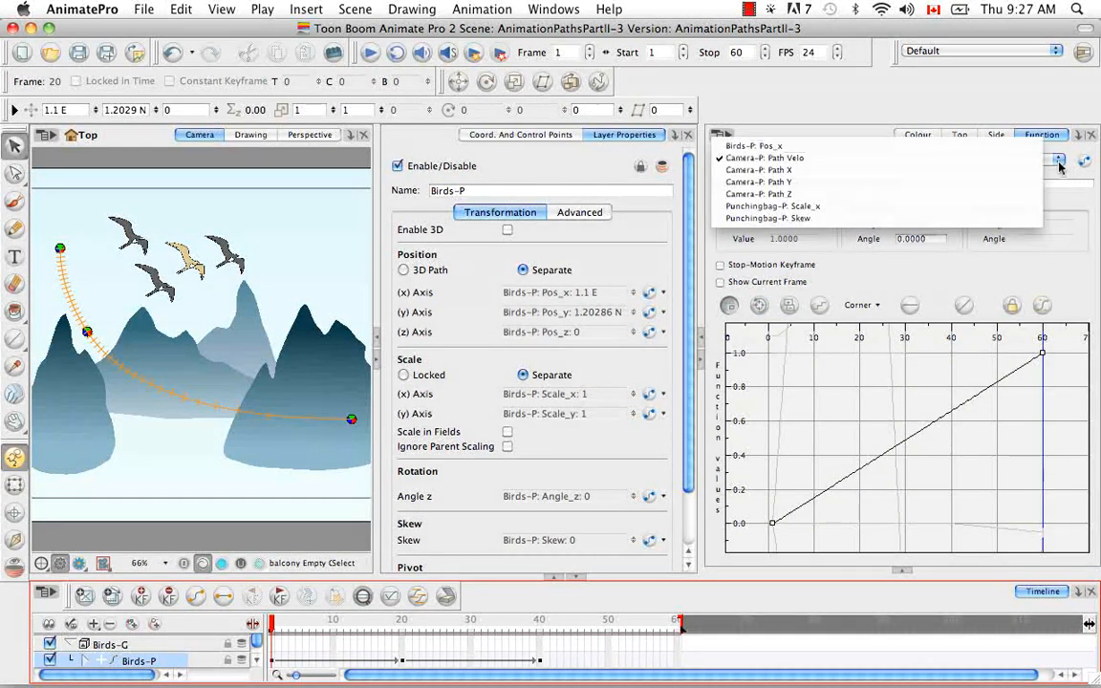
click(949, 146)
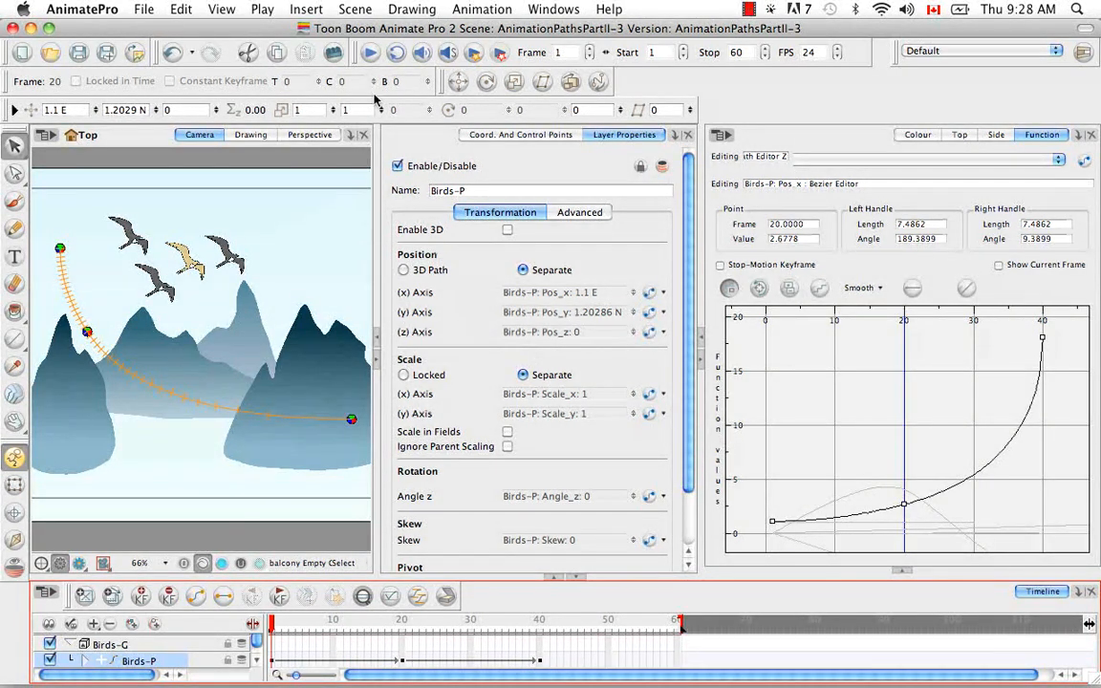
Play the animation, disable the Camera-P peg and replay the scene without the camera move
click(369, 58)
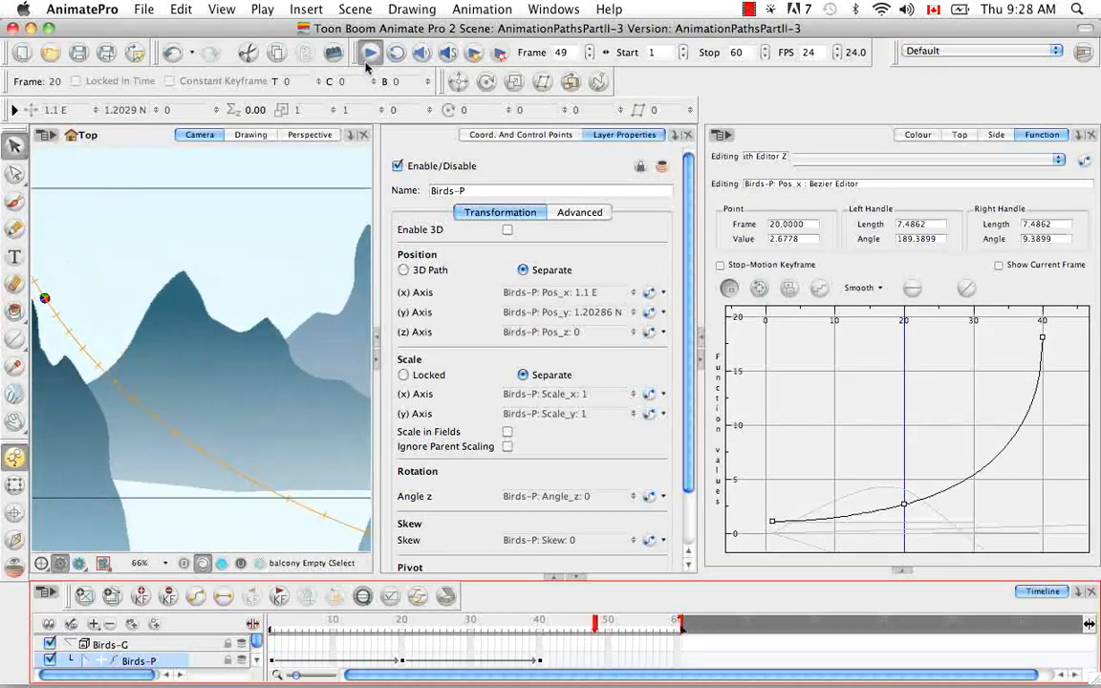
click(256, 662)
click(256, 662)
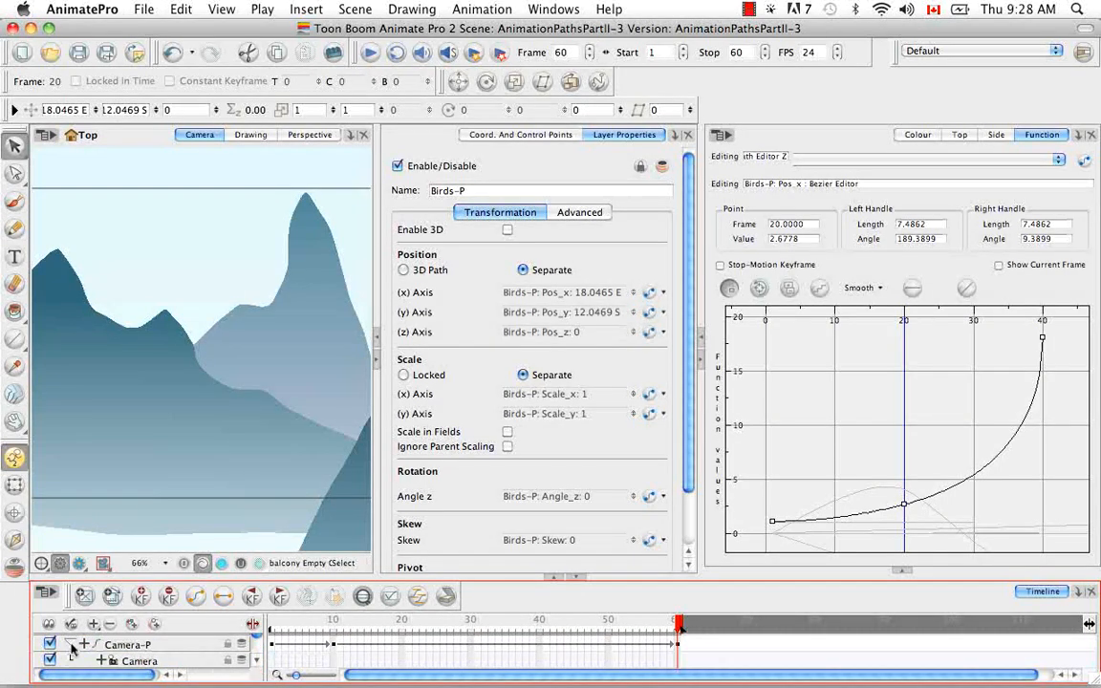
click(50, 644)
click(256, 653)
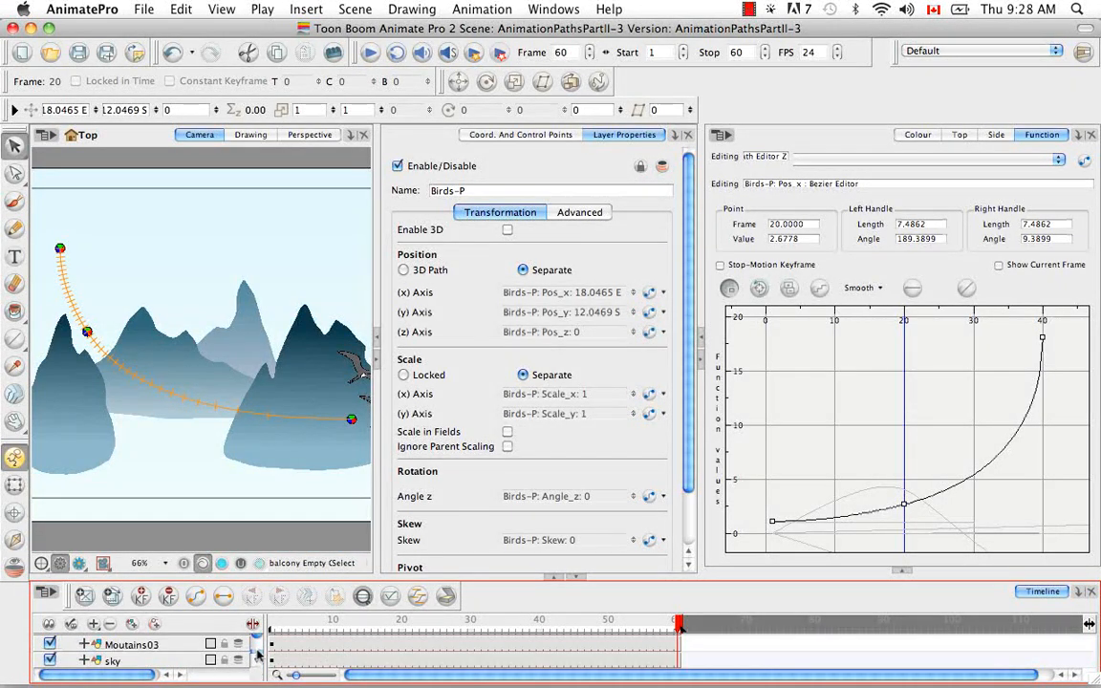
scroll(256, 654, down, 3)
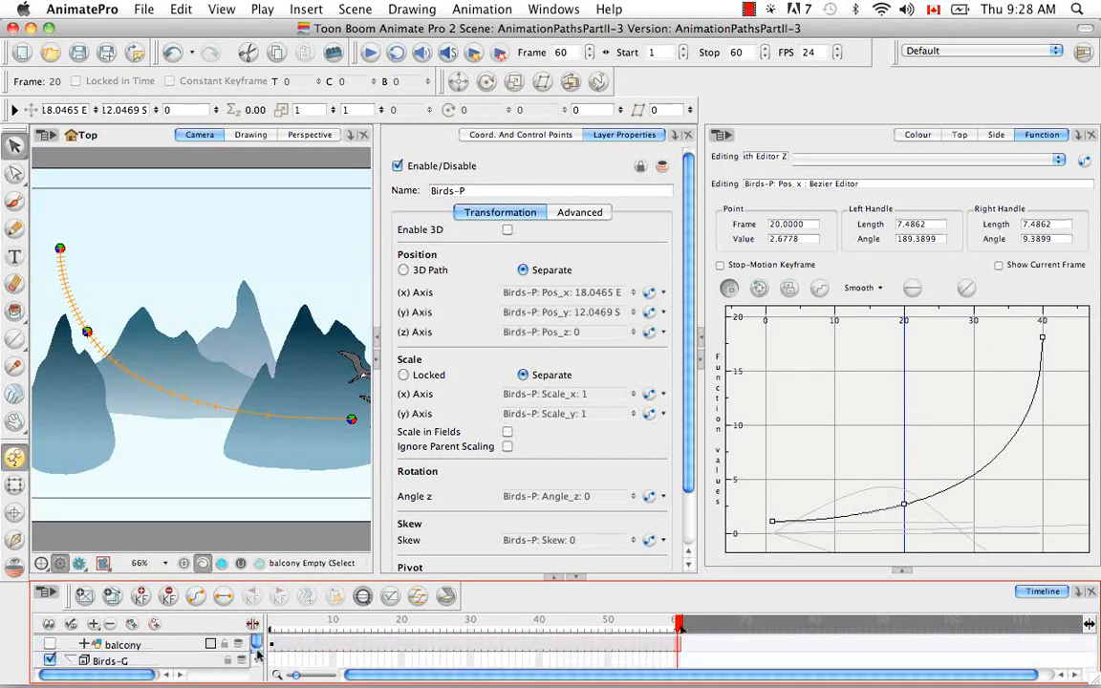
click(371, 54)
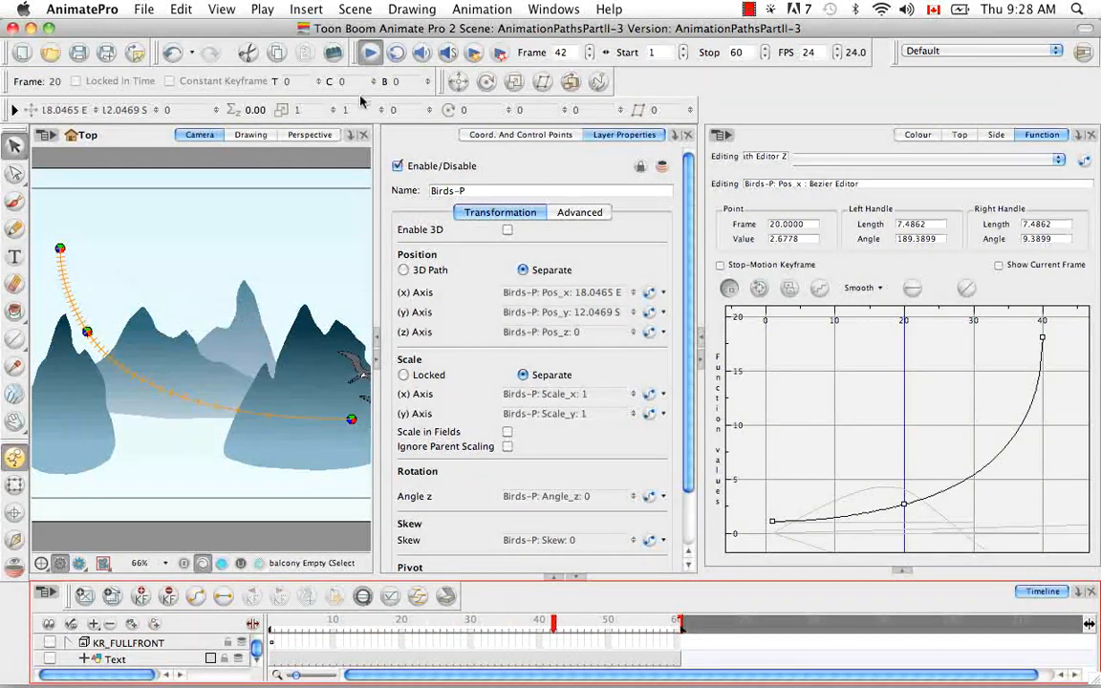
Examine the control points along the birds' motion path and replay the animation
click(86, 330)
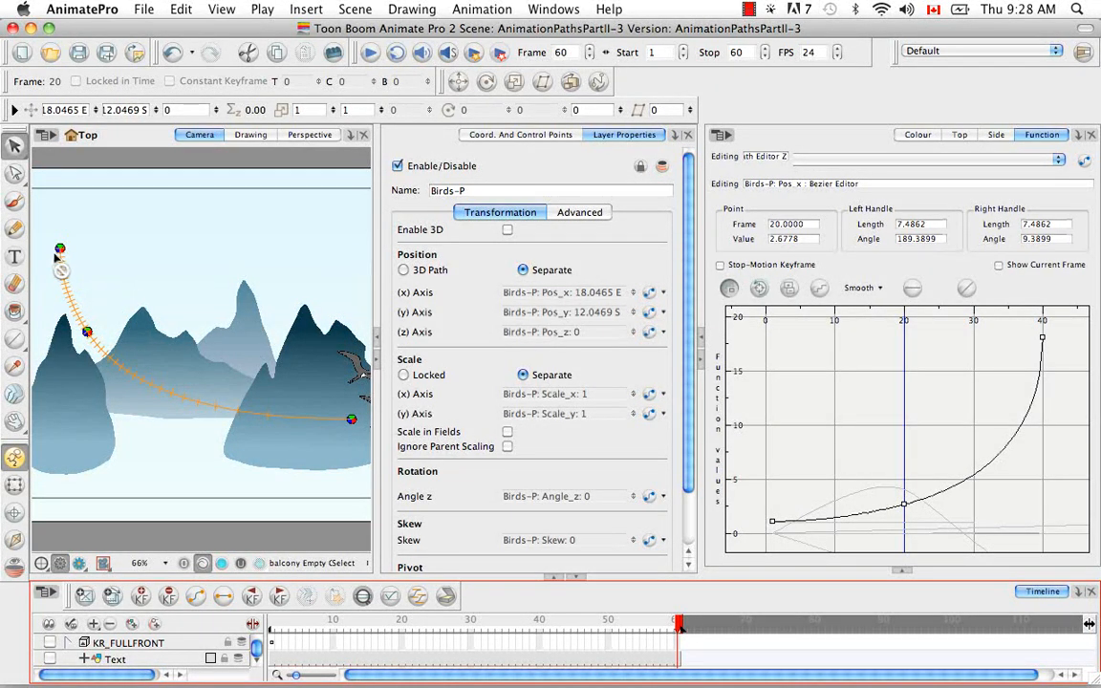
drag(57, 256, 63, 232)
click(370, 53)
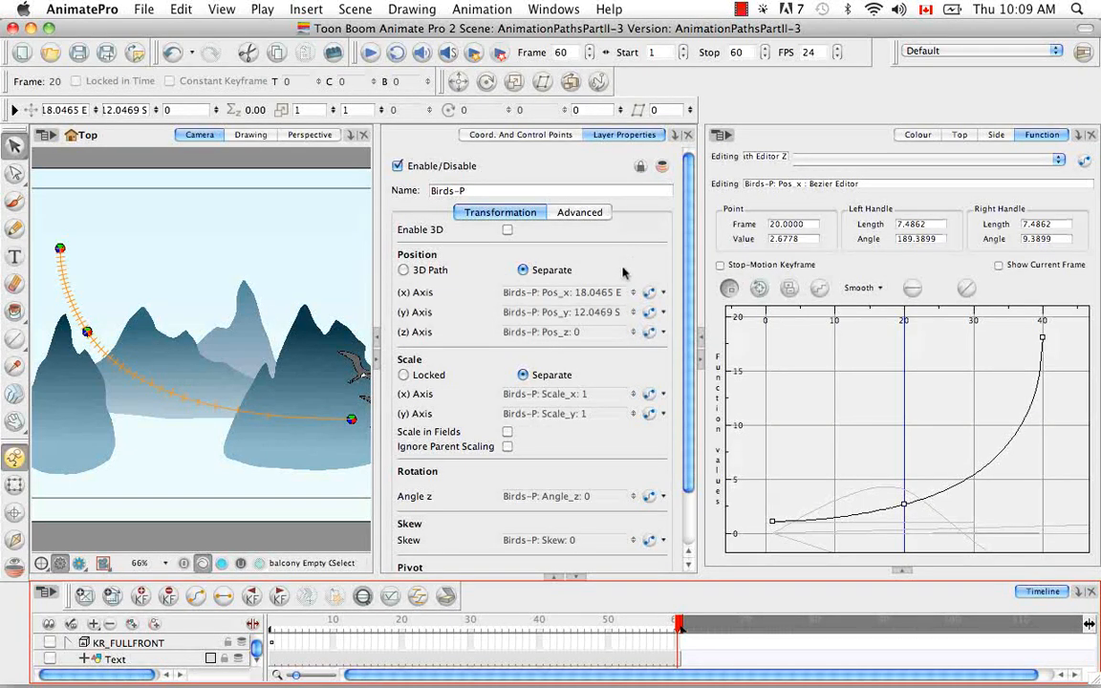
click(222, 10)
mouse_move(292, 289)
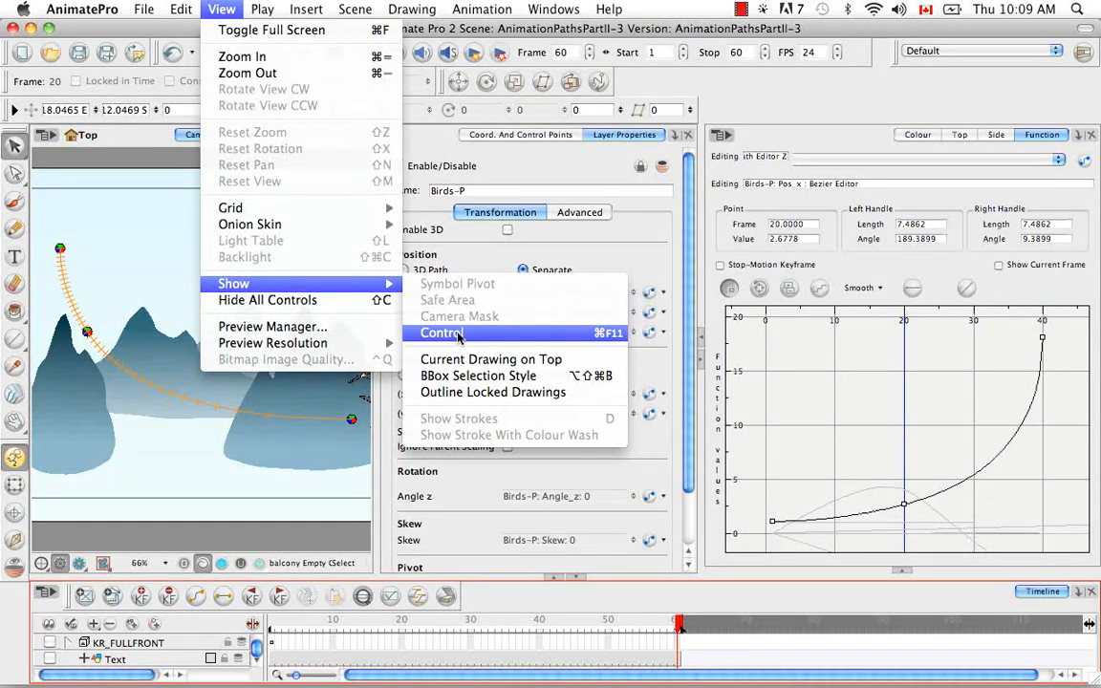
click(316, 302)
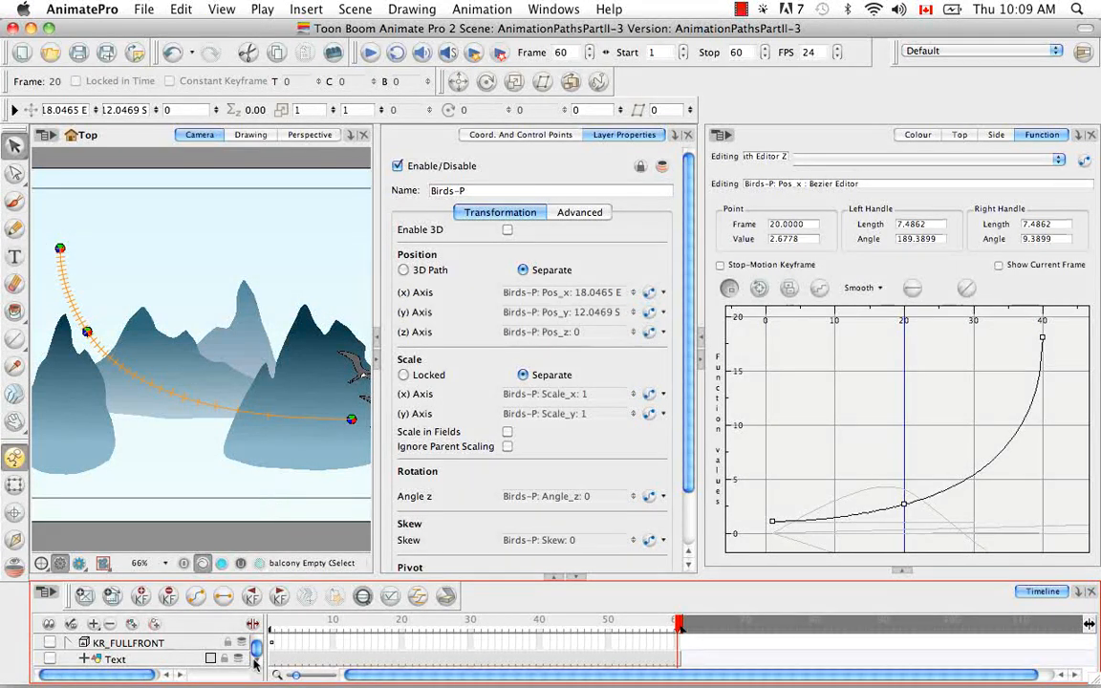
Turn on the Punchingbag-P peg and the Dojo layer in the timeline
scroll(256, 659, up, 2)
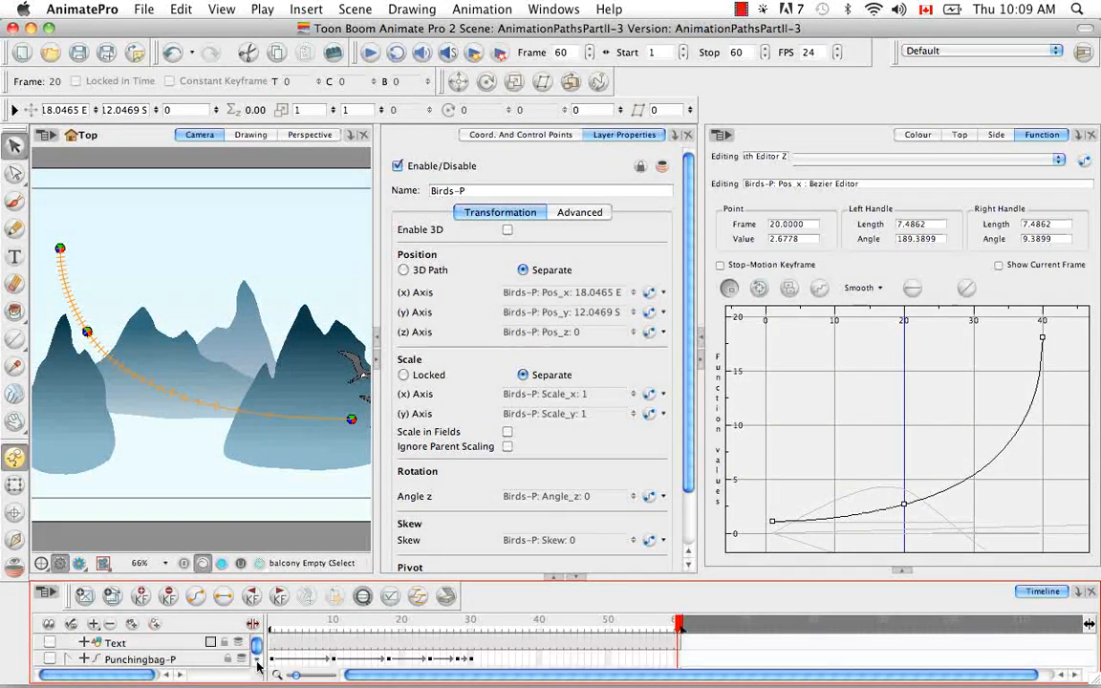
click(49, 643)
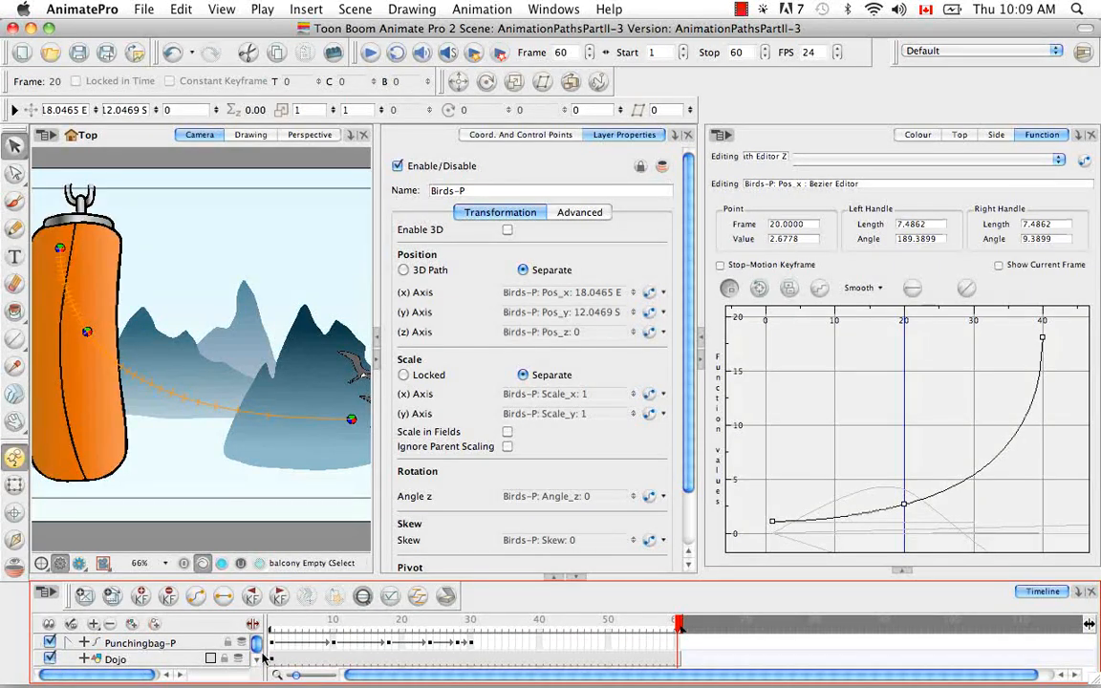
scroll(260, 662, down, 1)
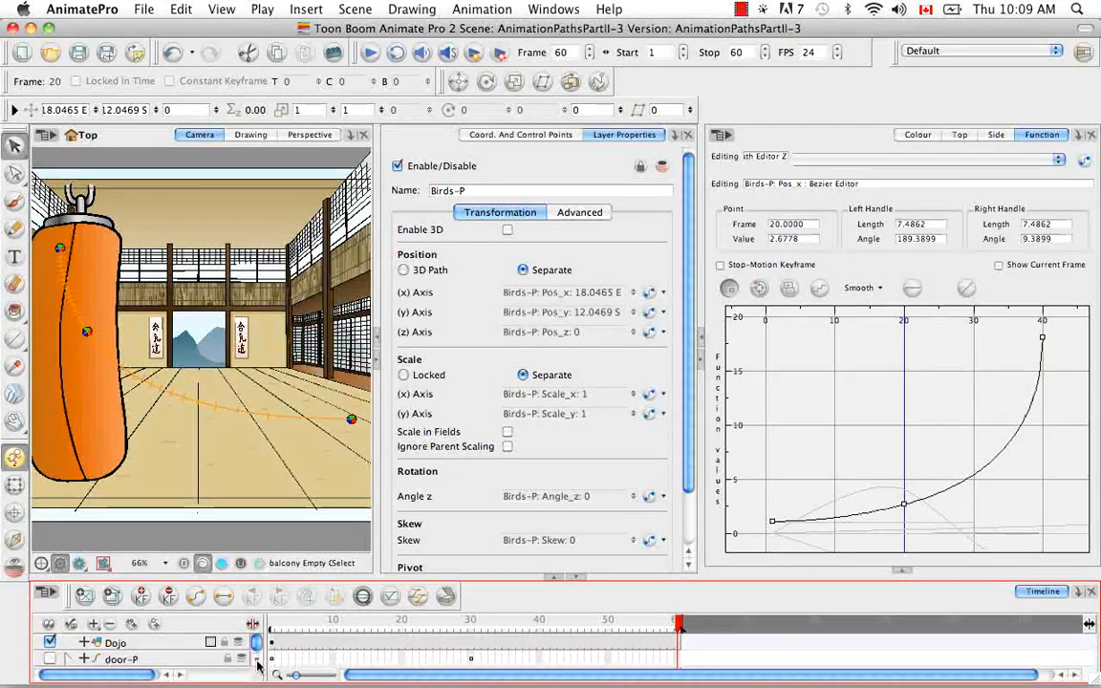
scroll(258, 666, down, 3)
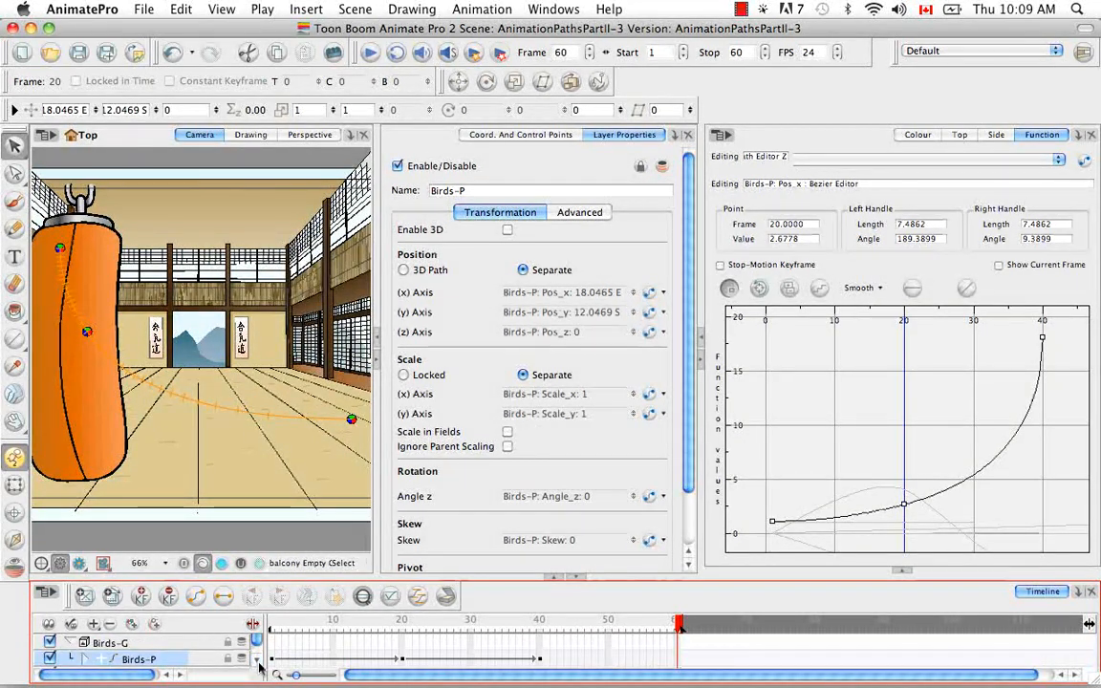
Disable the Birds-P peg and turn the Camera-P peg back on
scroll(260, 666, down, 1)
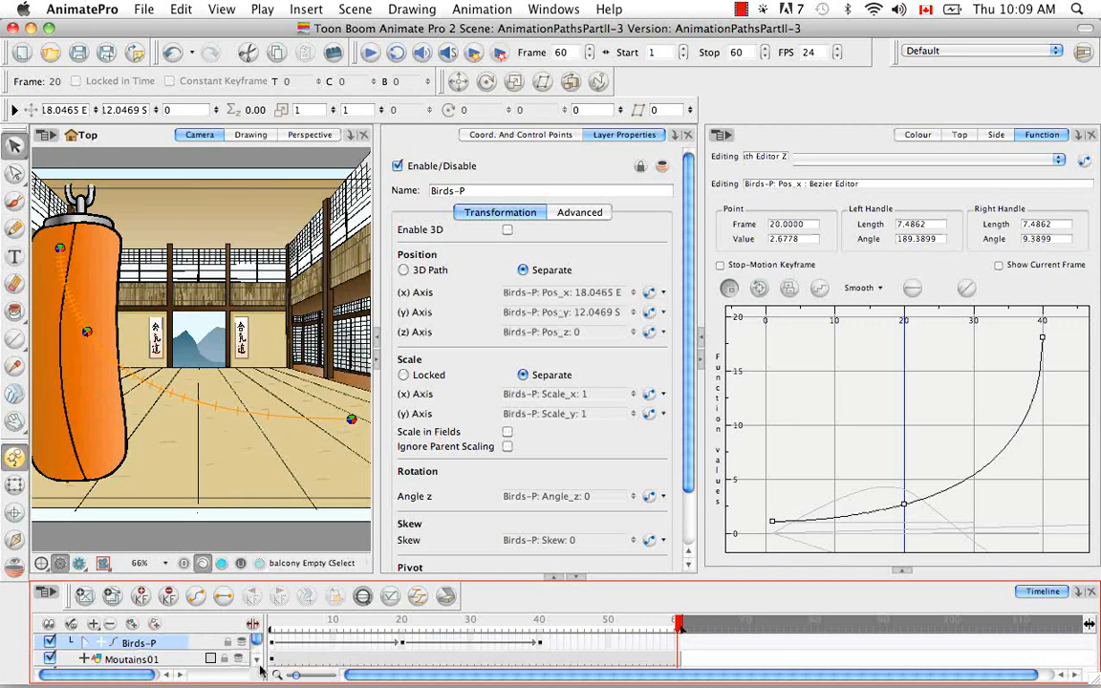
click(51, 645)
scroll(258, 667, down, 2)
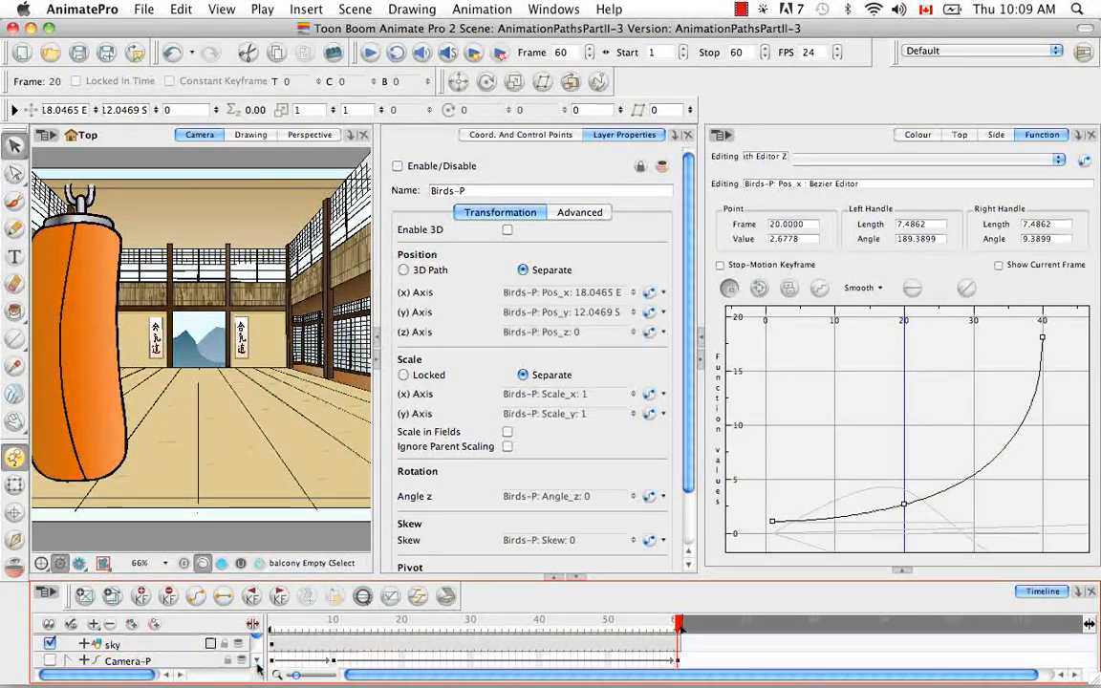
click(50, 661)
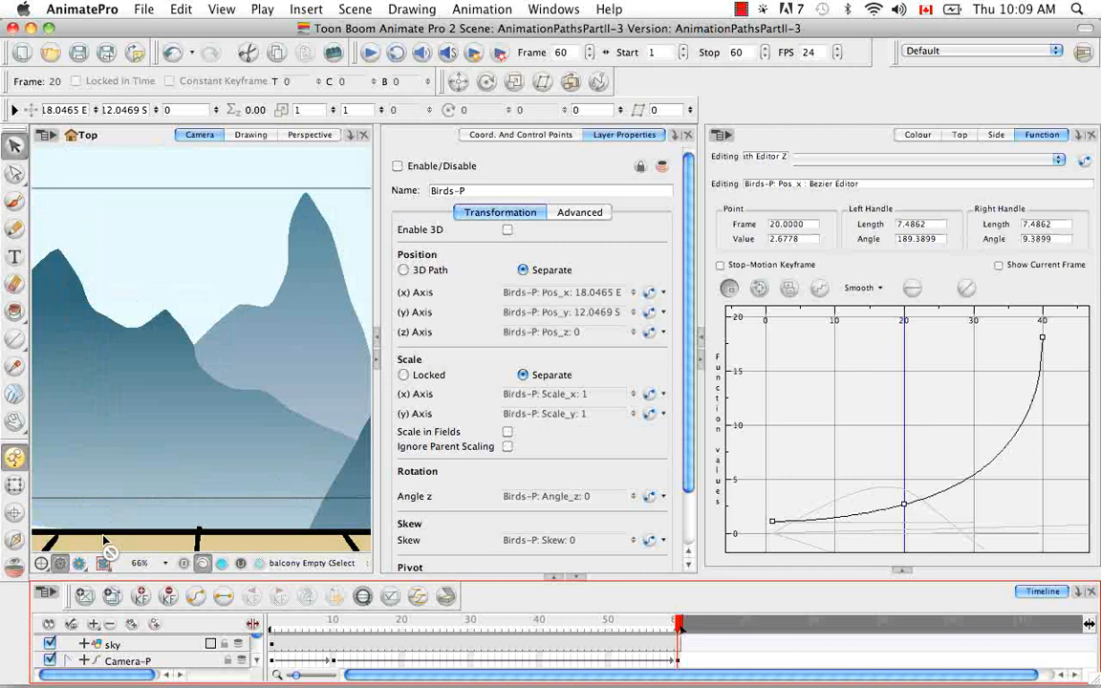
Expand the Camera-P peg's parameters in the timeline and select its Position: Velocity function
click(84, 661)
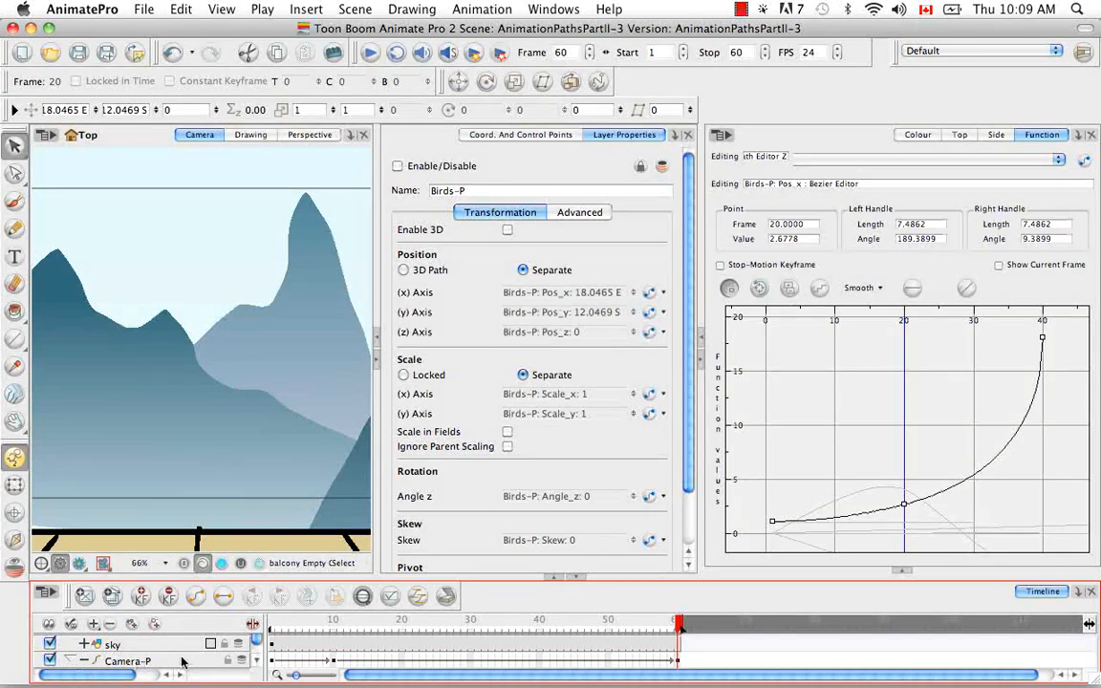
scroll(186, 657, down, 3)
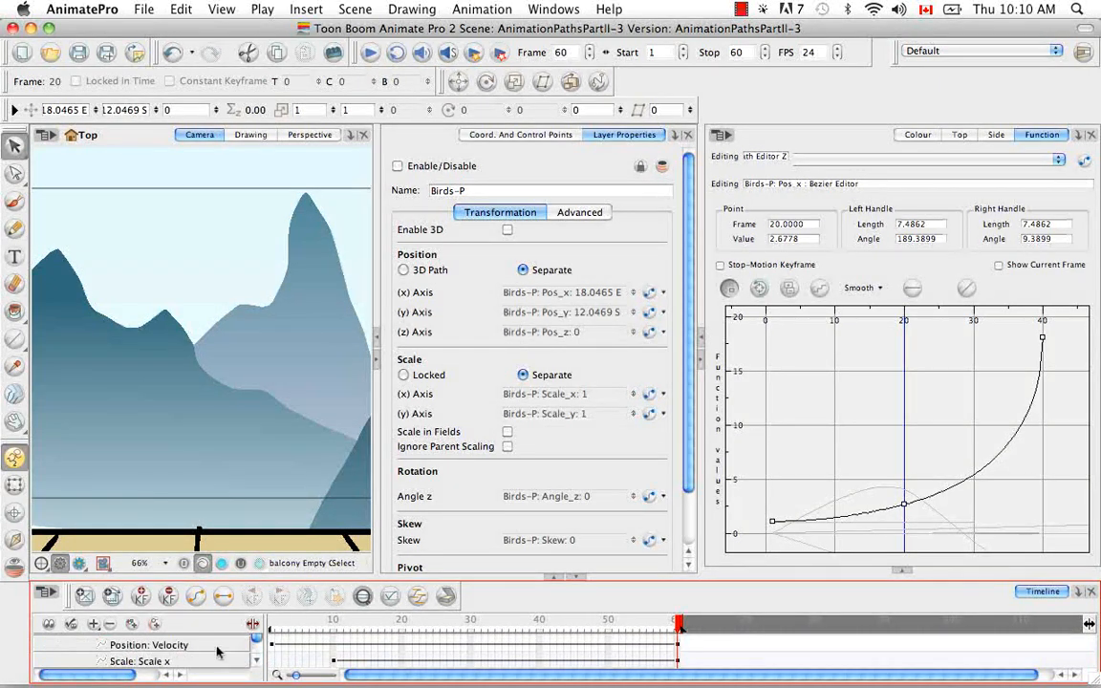
click(216, 650)
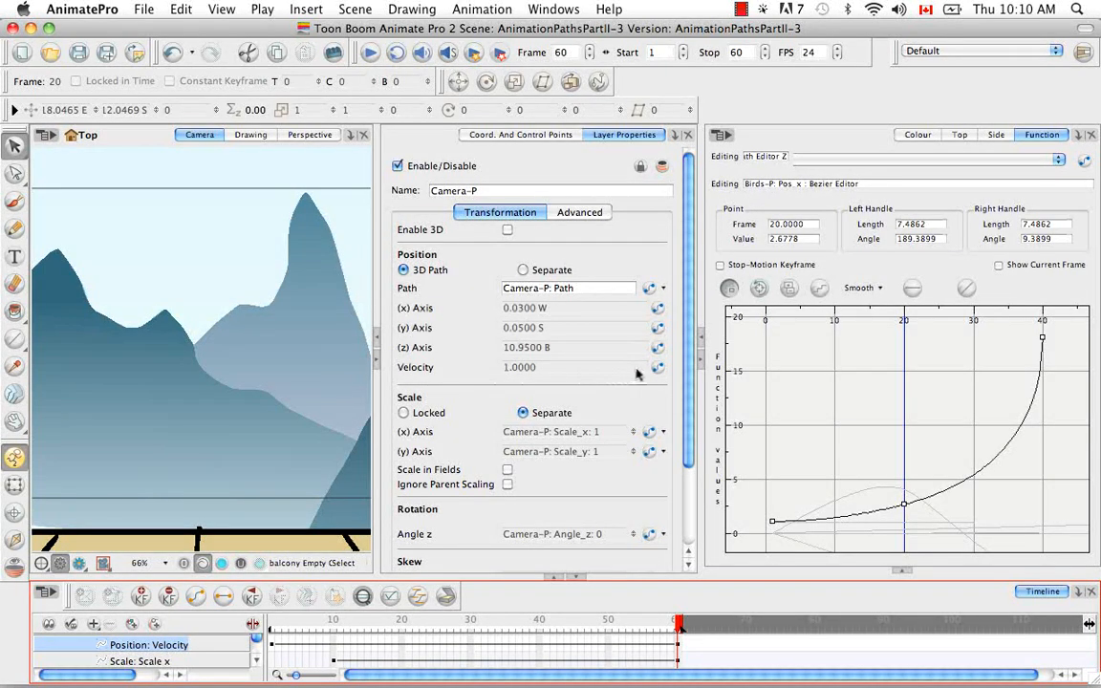
Load the Camera-P: Path Velo curve in the function editor
click(1056, 159)
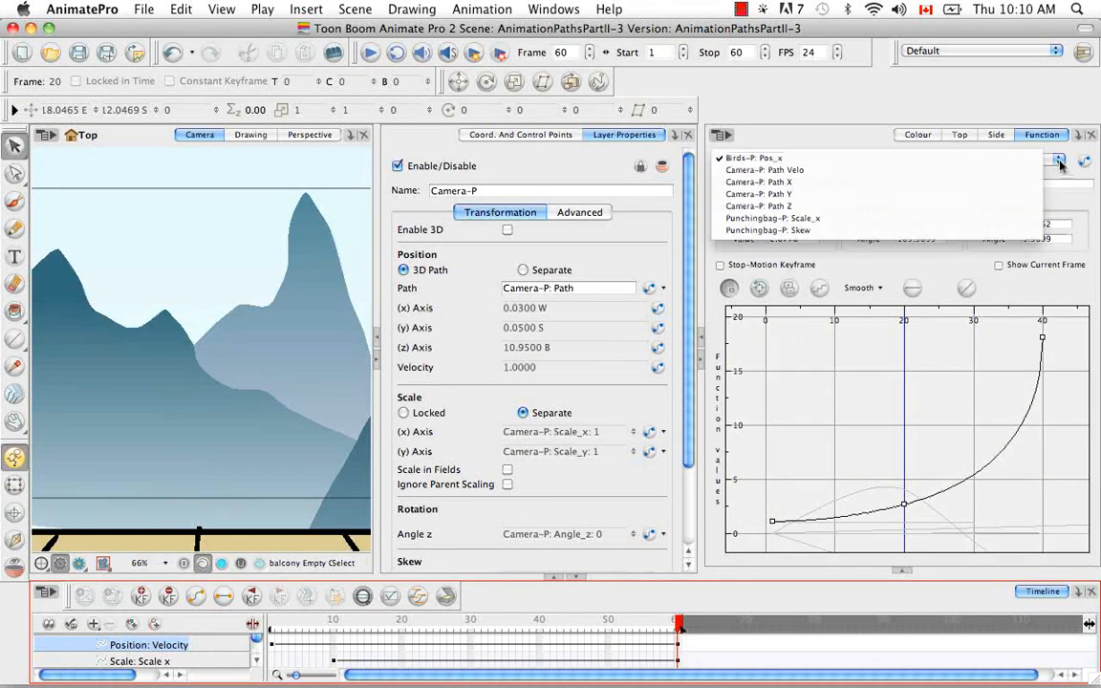
click(760, 172)
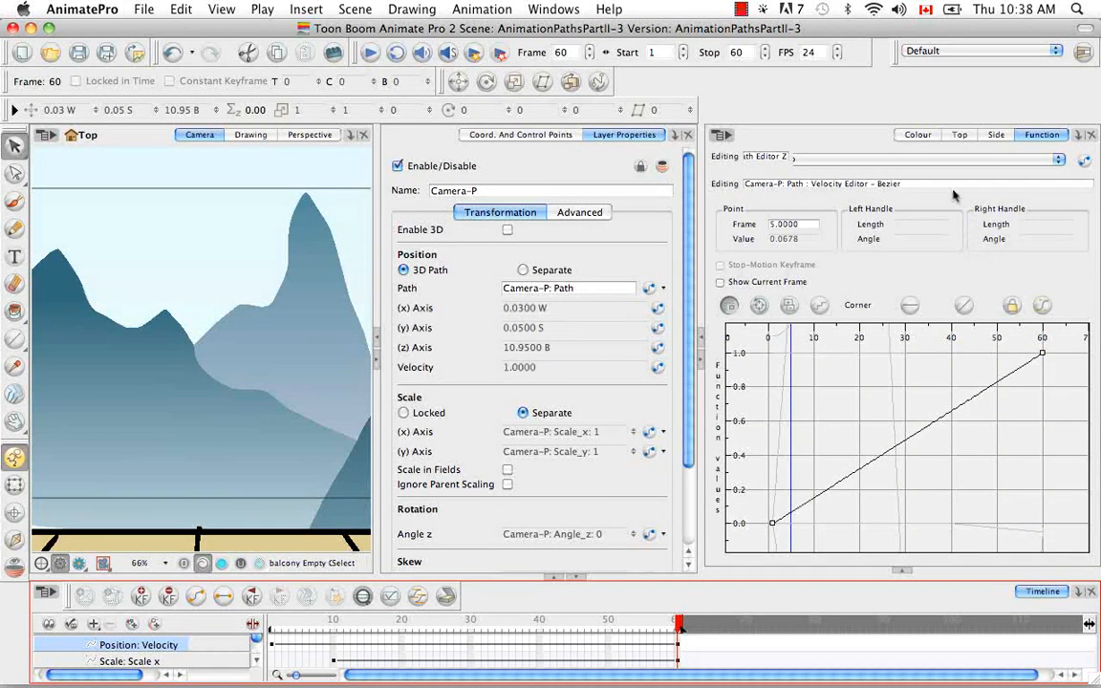
Select the Camera-P peg, show its motion path controls from above, and play the animation
click(960, 135)
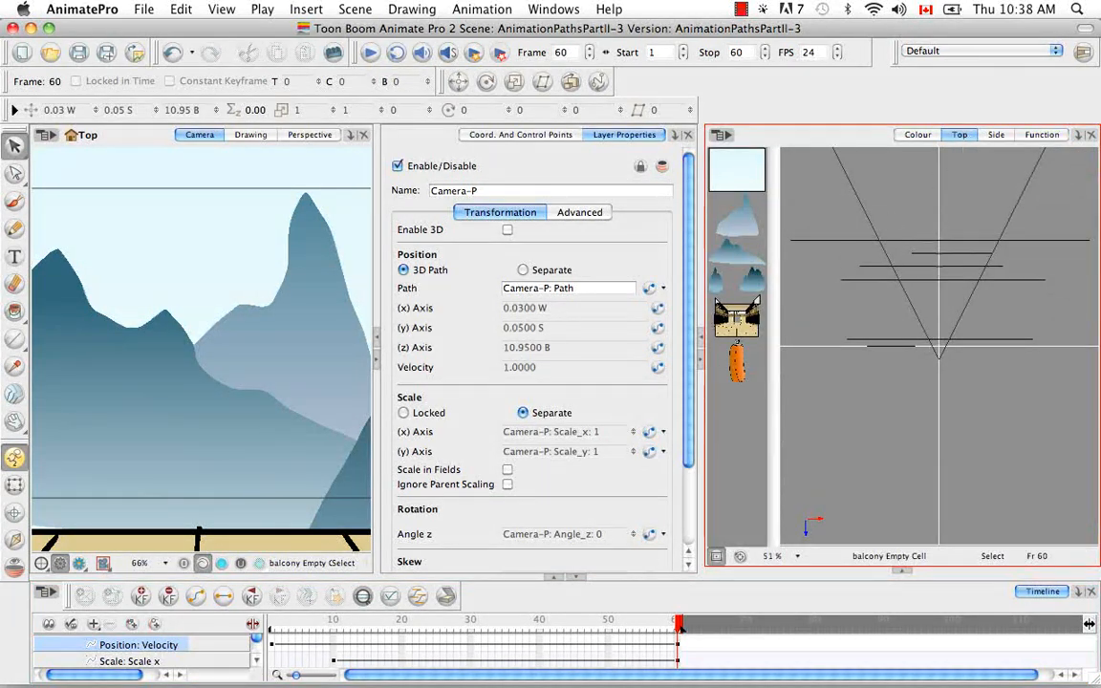
scroll(277, 655, up, 3)
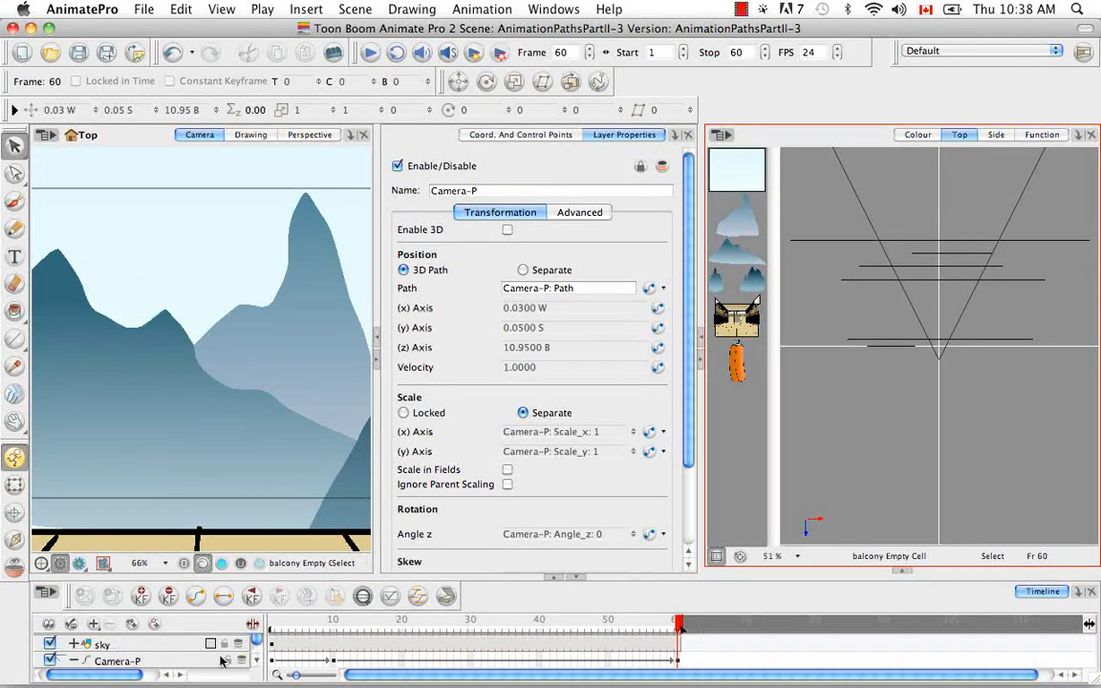
click(181, 662)
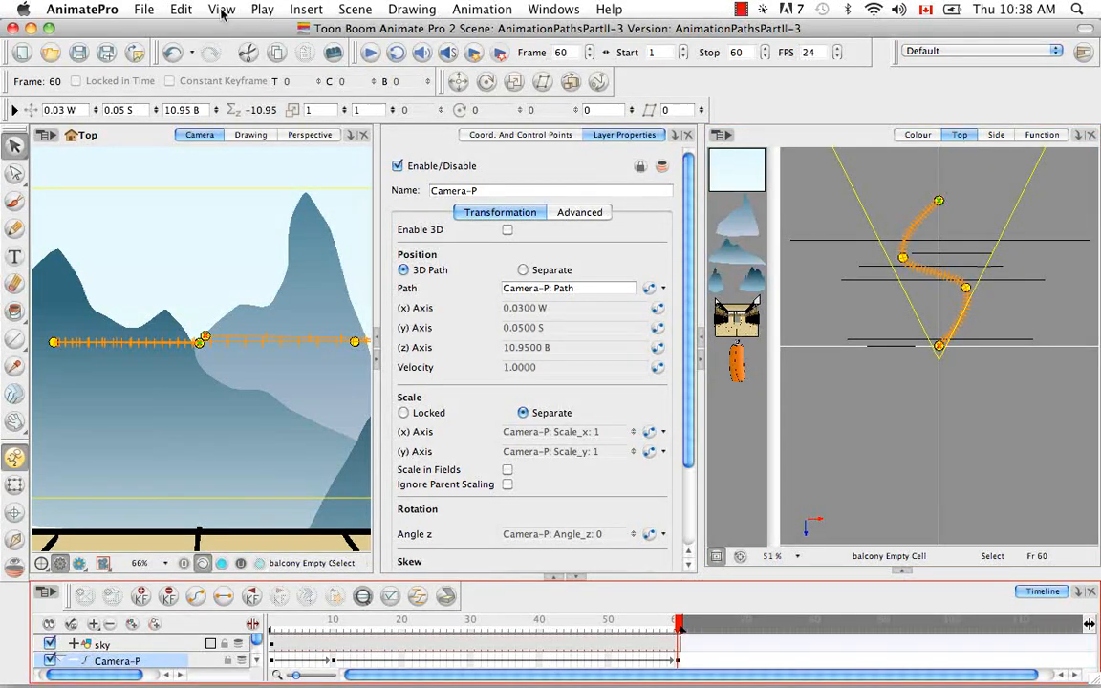
click(220, 11)
mouse_move(278, 284)
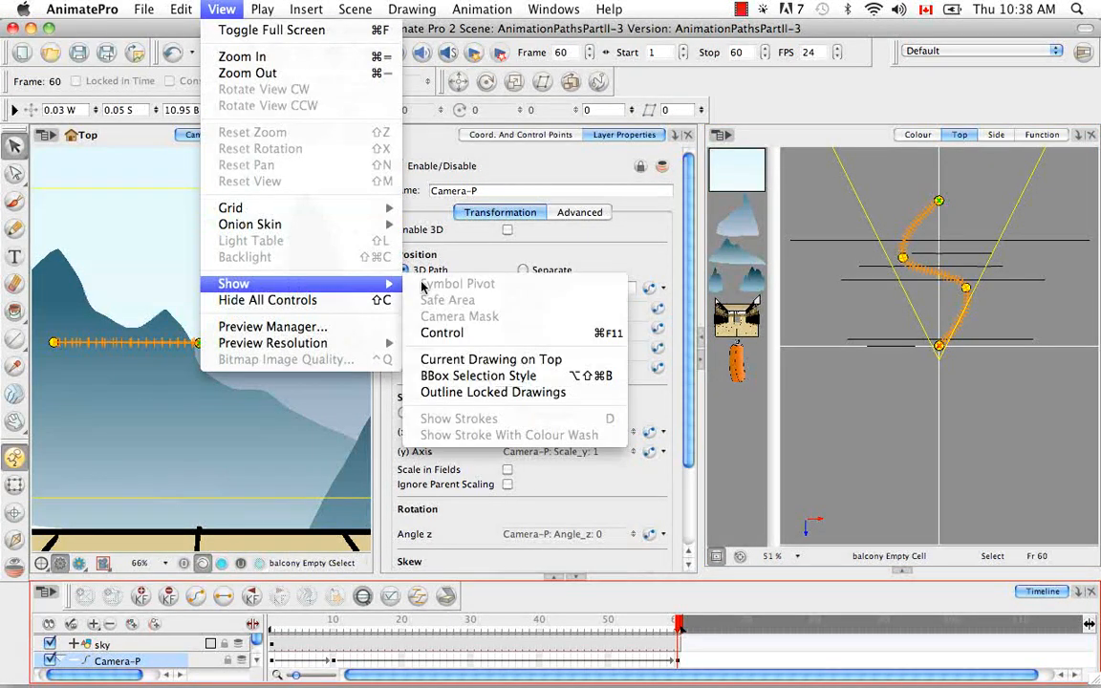
click(438, 333)
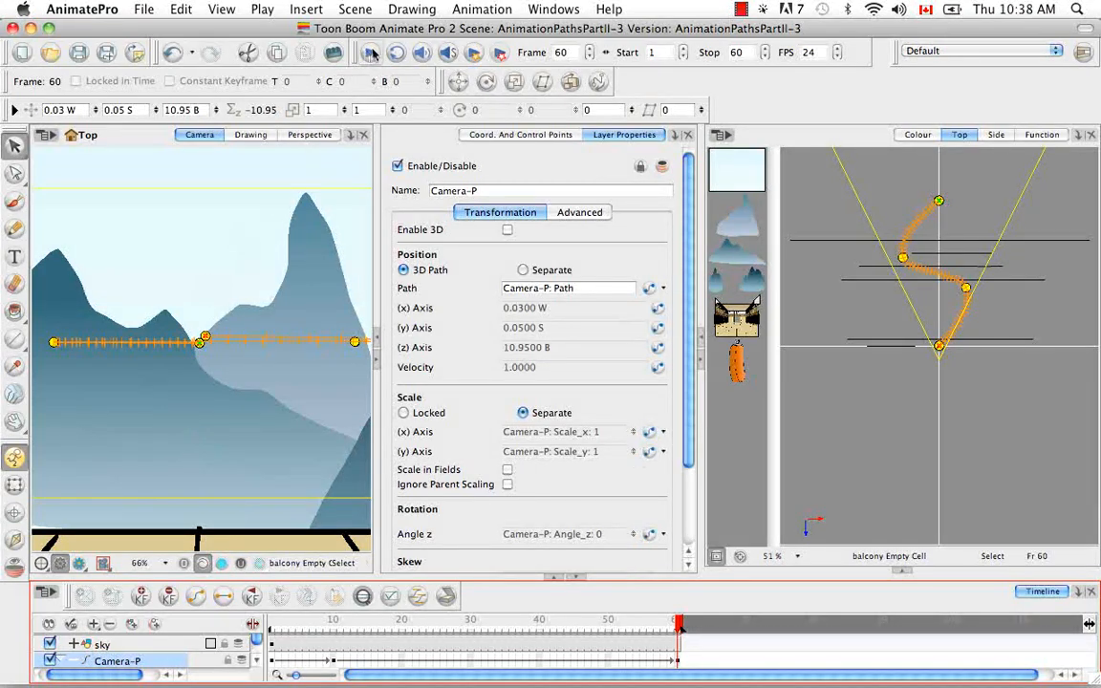
click(371, 53)
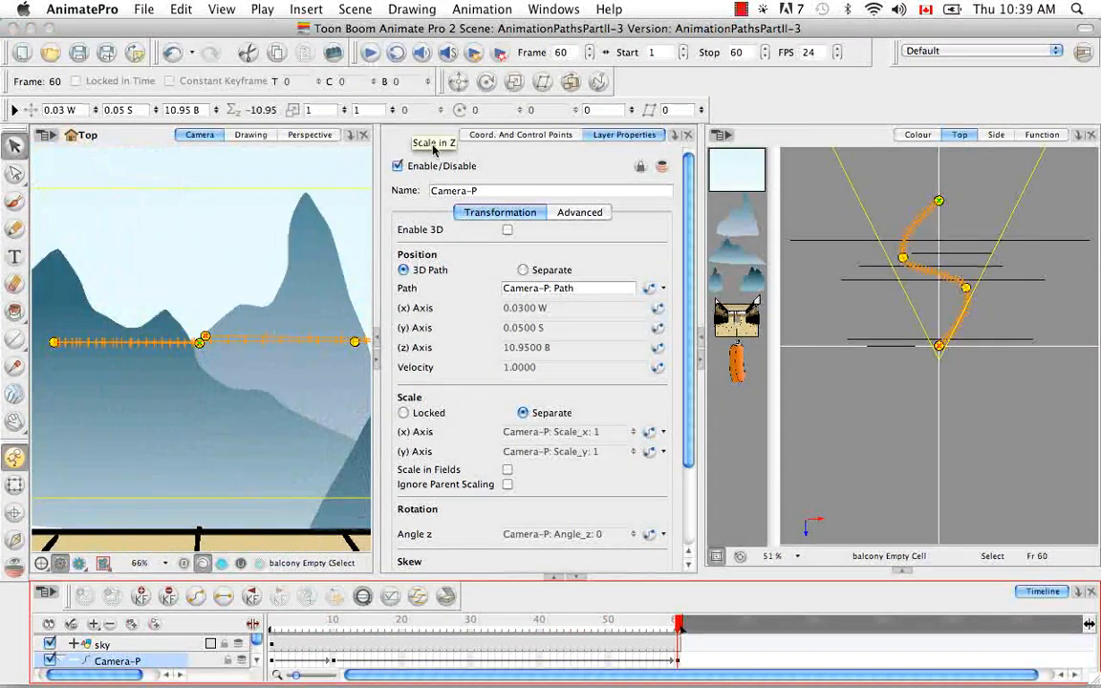
Display the Camera-P: Path X curve in the function editor
click(1042, 135)
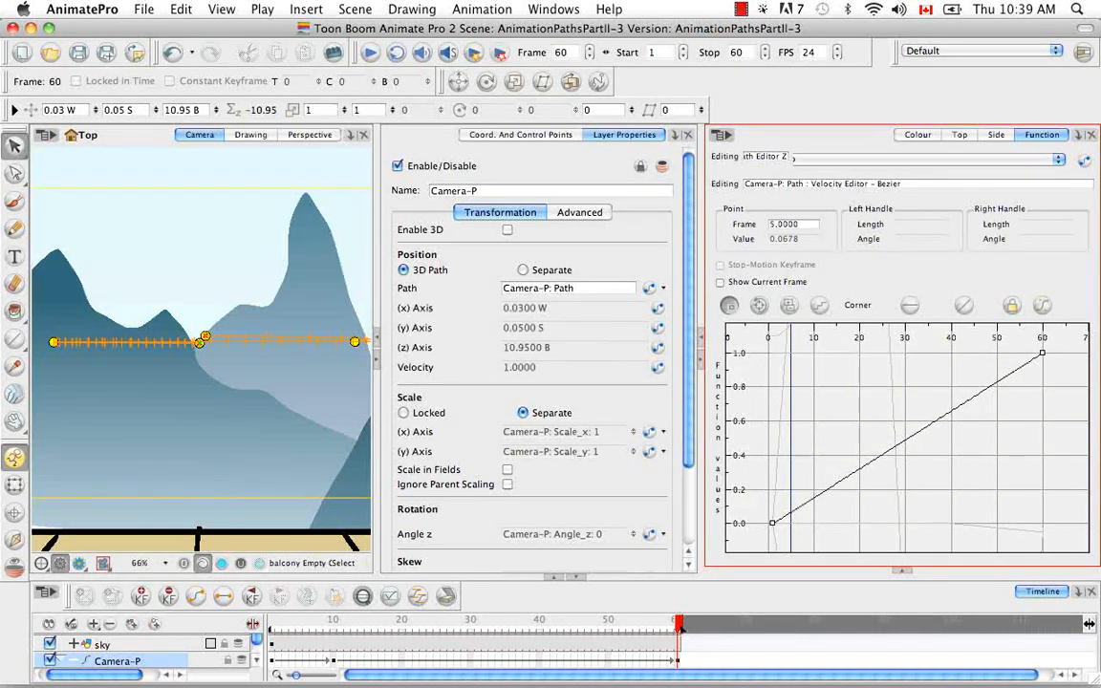
click(958, 157)
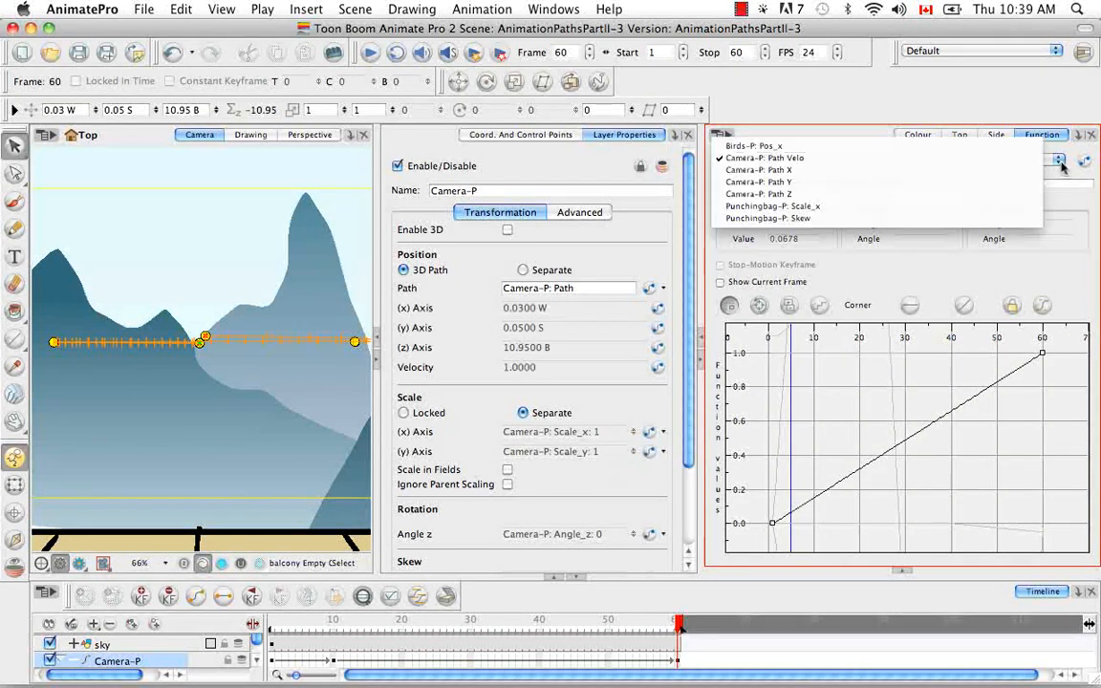
click(1008, 172)
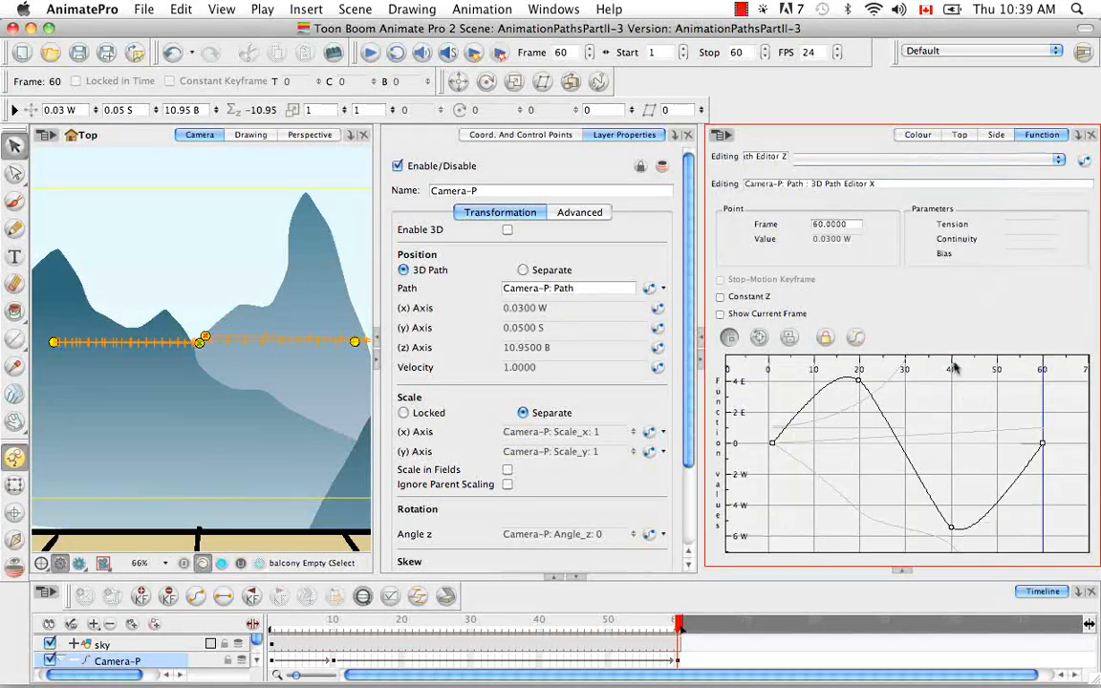
Try raising the frame 60 point of Camera-P's X path curve to about 18 E, and undo the move
click(1043, 447)
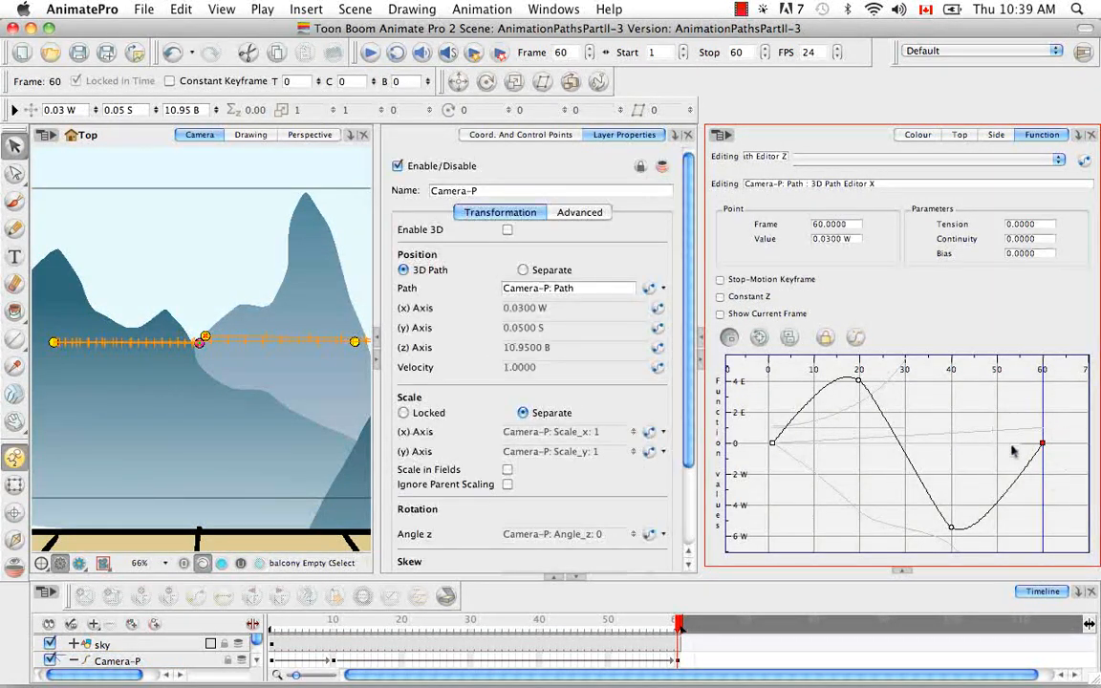
drag(1043, 447, 1053, 385)
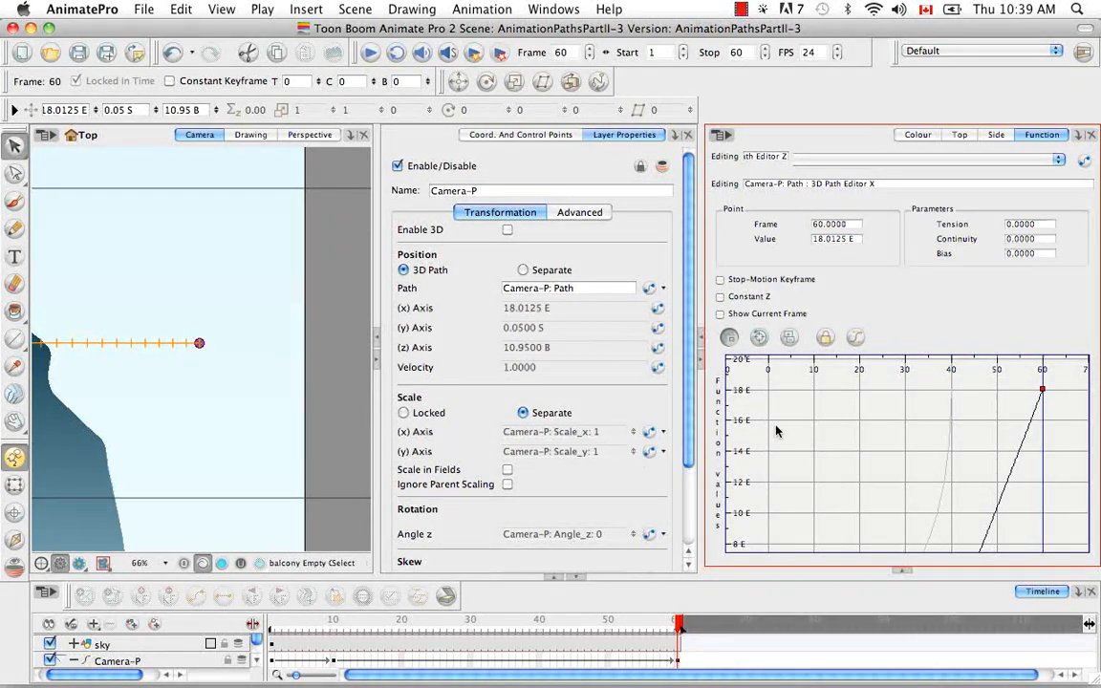
click(760, 337)
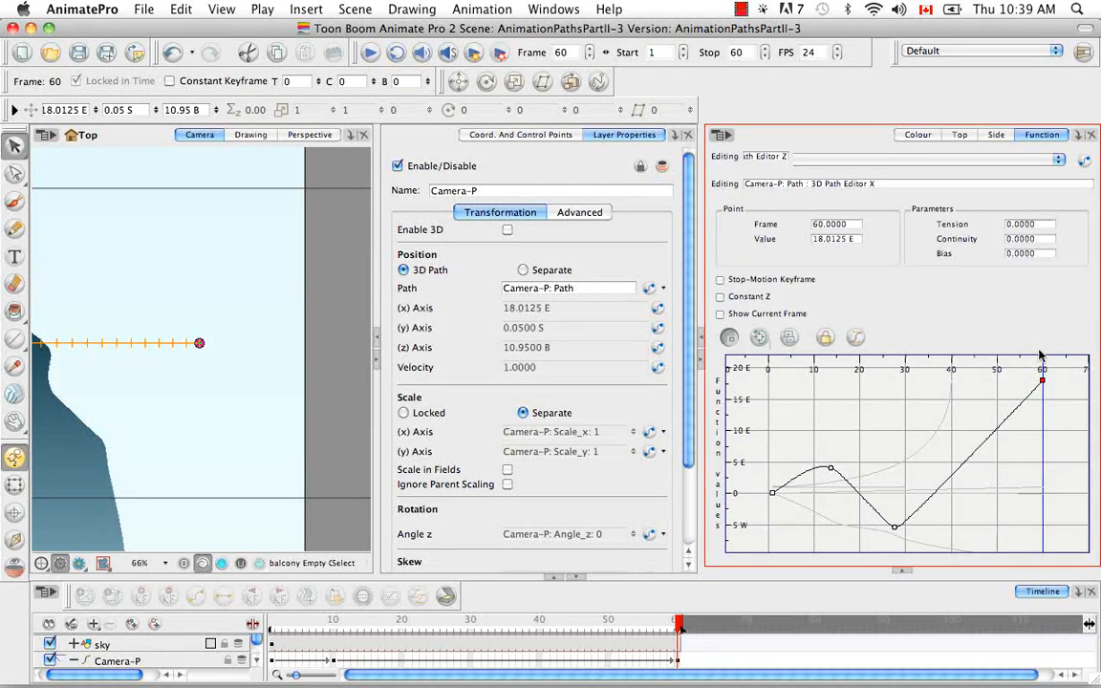
key(super+z)
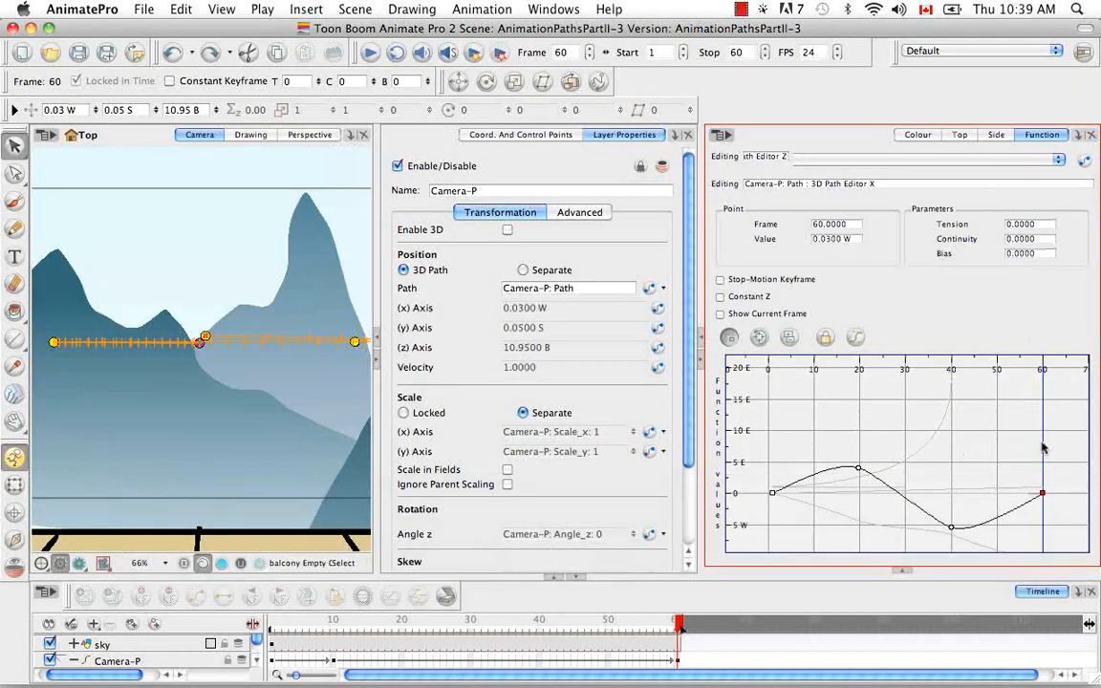
Add a keyframe at frame 30 on the Camera-P: Path Velo curve with Show Current Frame enabled
key(super+equal)
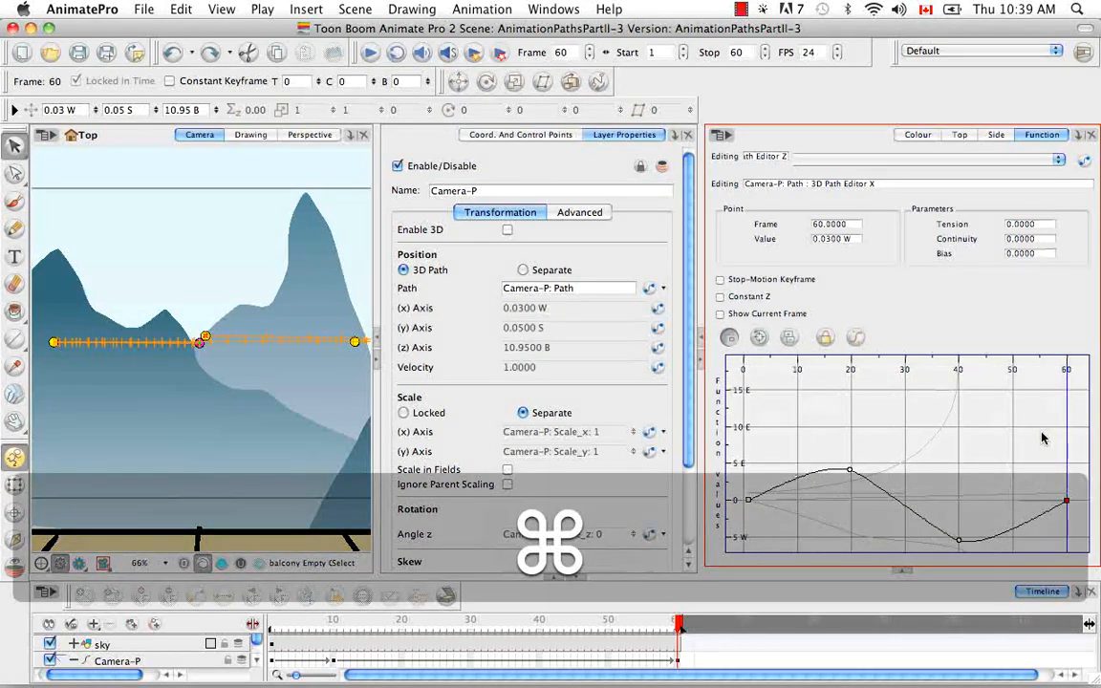
key(space)
drag(791, 421, 810, 384)
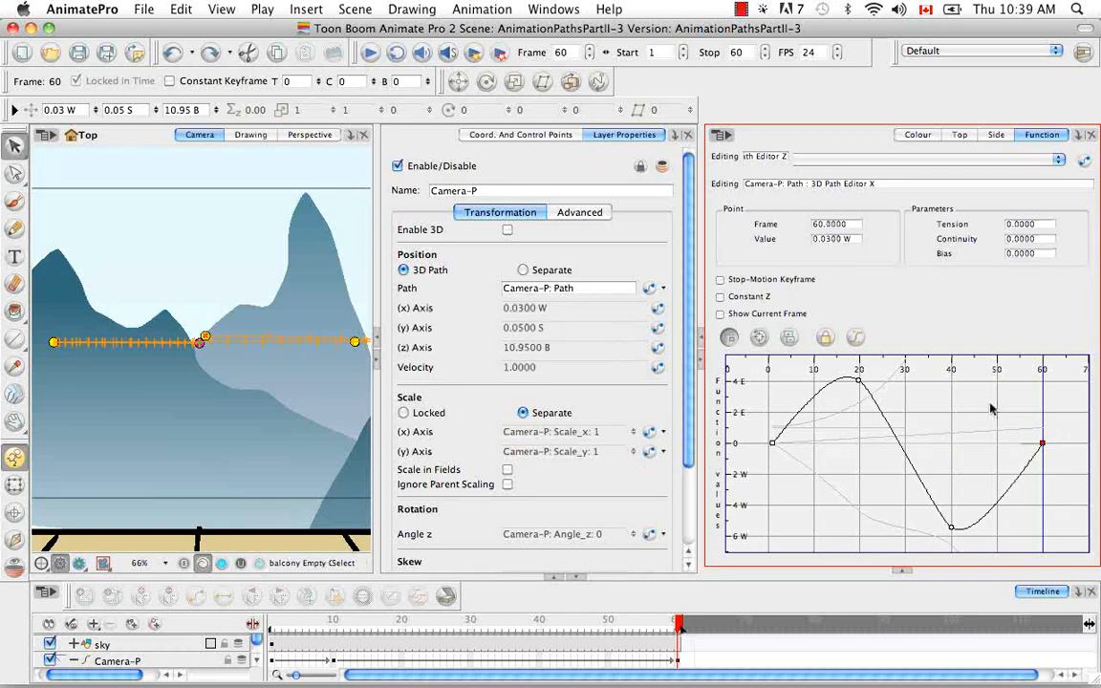
click(1060, 165)
click(890, 148)
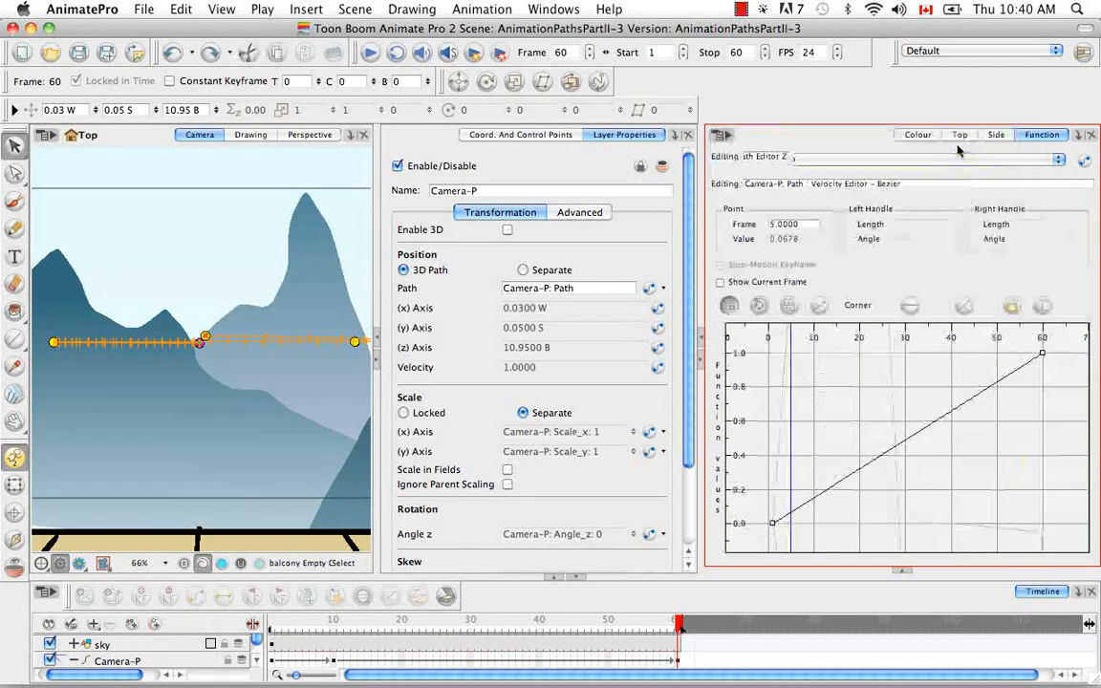
click(904, 445)
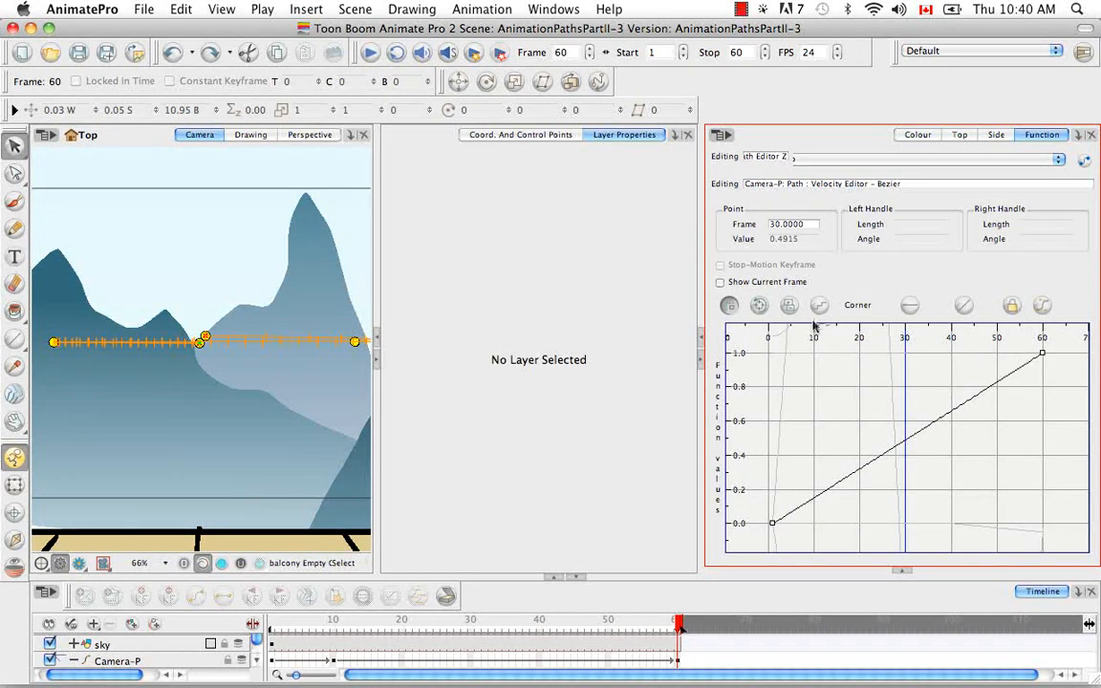
click(720, 282)
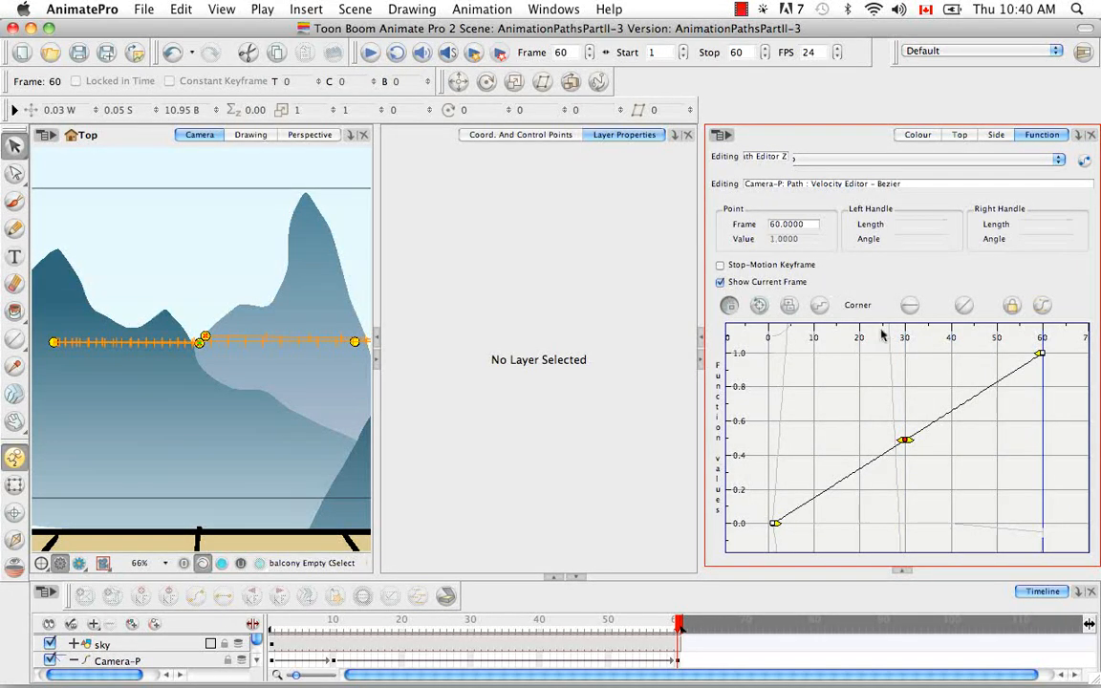
Try the frame 30 velocity point as a stop-motion keyframe, play the animation, and turn the option off again
click(721, 265)
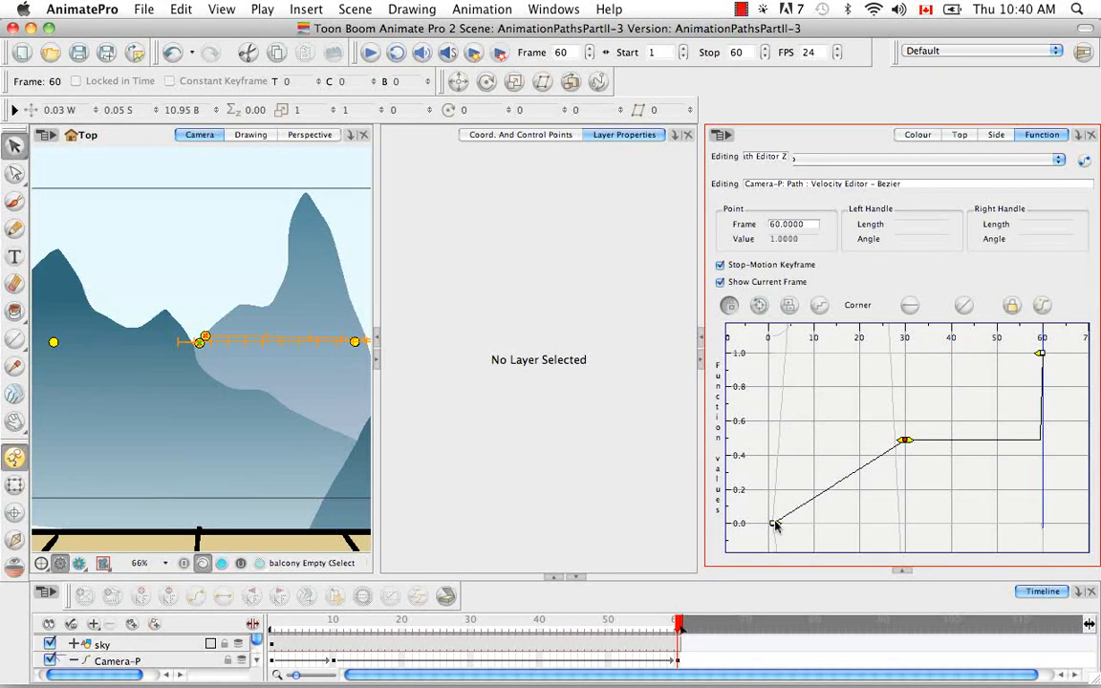
click(904, 441)
click(371, 53)
click(721, 266)
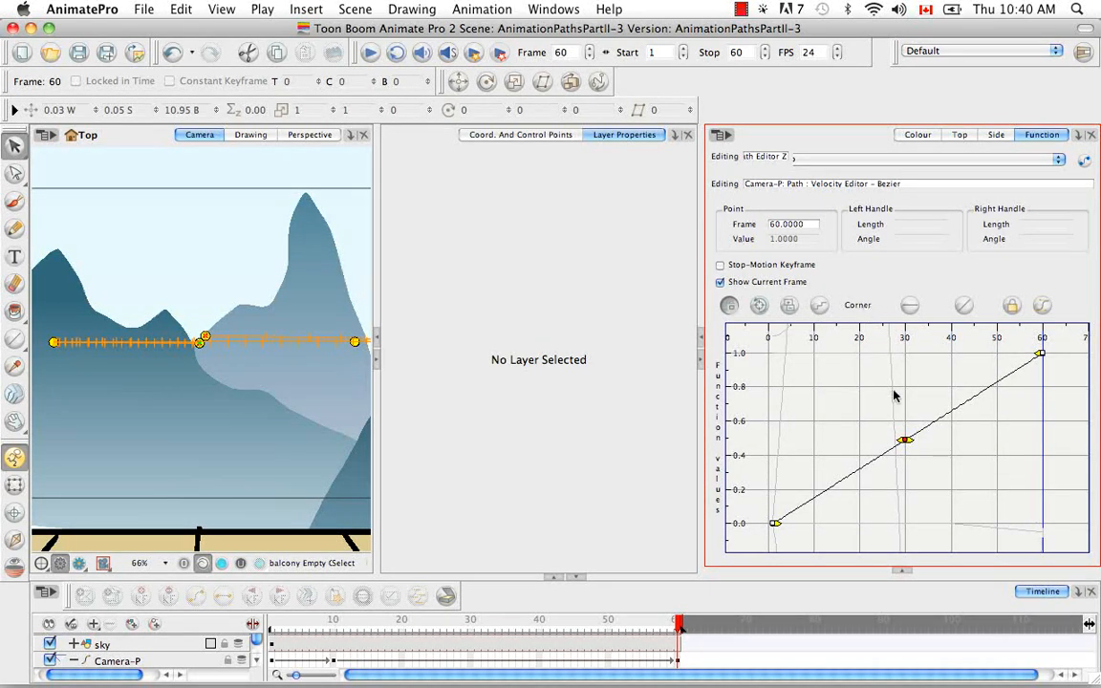
Pull both handles of the frame 30 corner point outward to about 20 frames each and nudge its value to 0.4966
click(911, 442)
drag(914, 437, 993, 438)
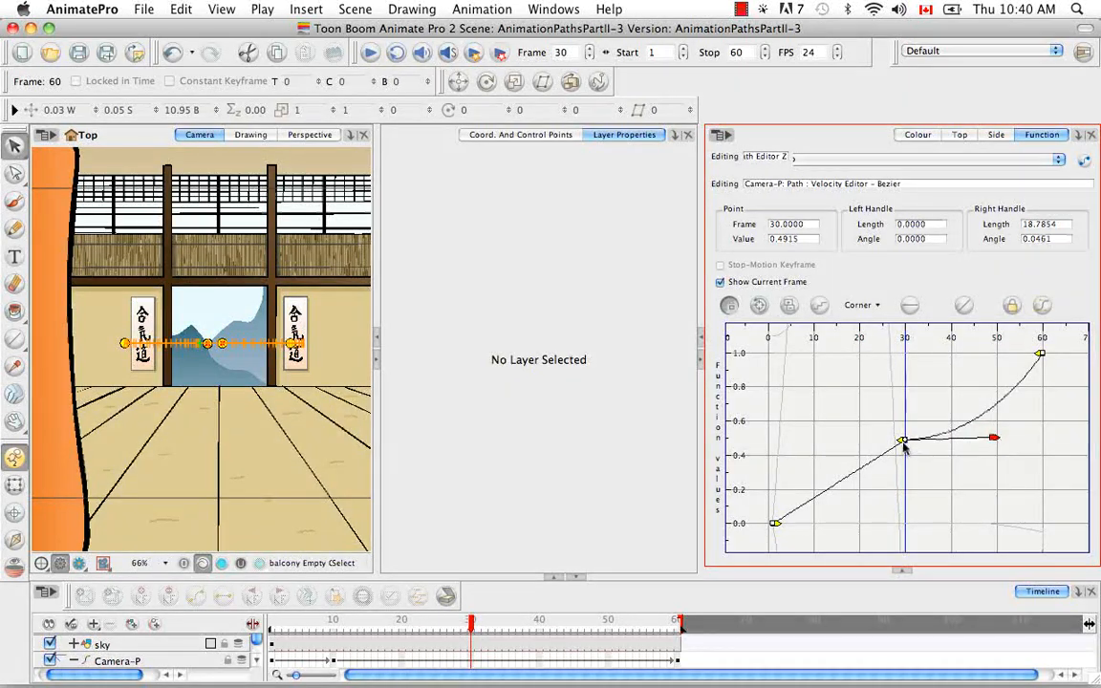
drag(903, 441, 811, 444)
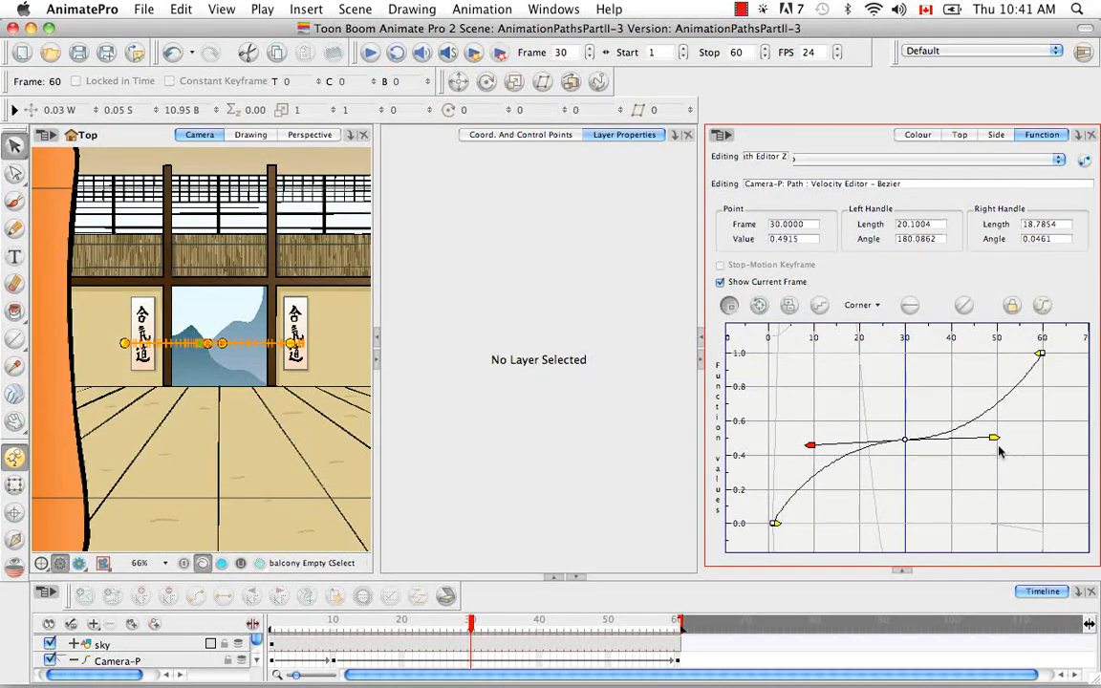
mouse_move(994, 438)
mouse_down()
mouse_move(992, 465)
mouse_move(979, 421)
mouse_up()
drag(978, 468, 998, 440)
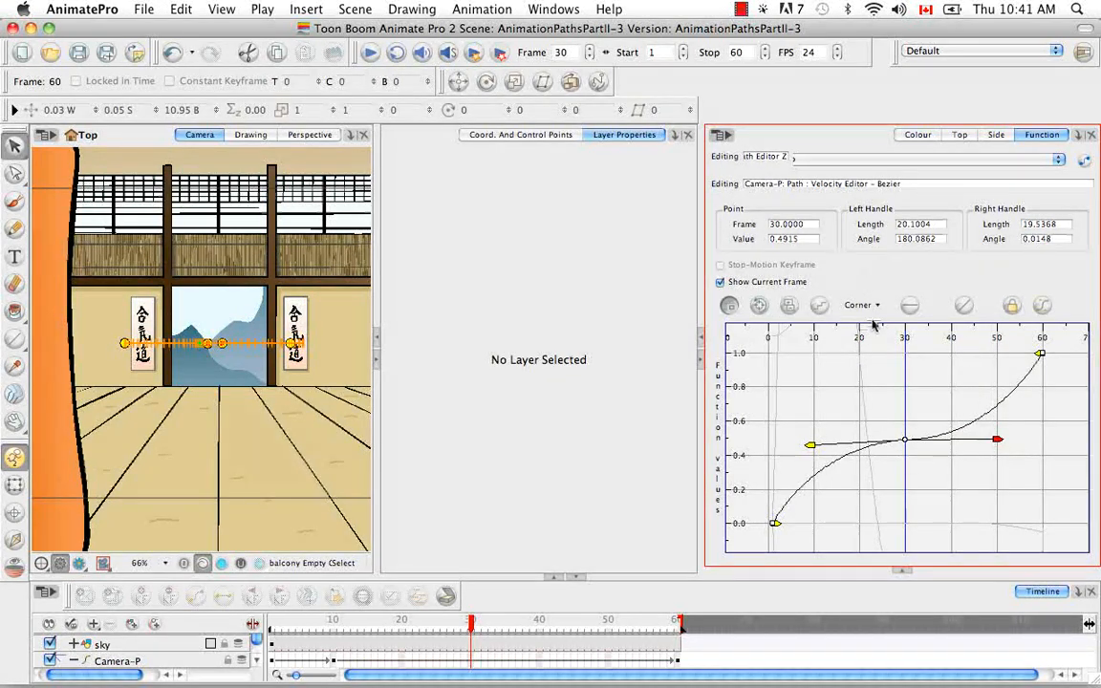
click(905, 441)
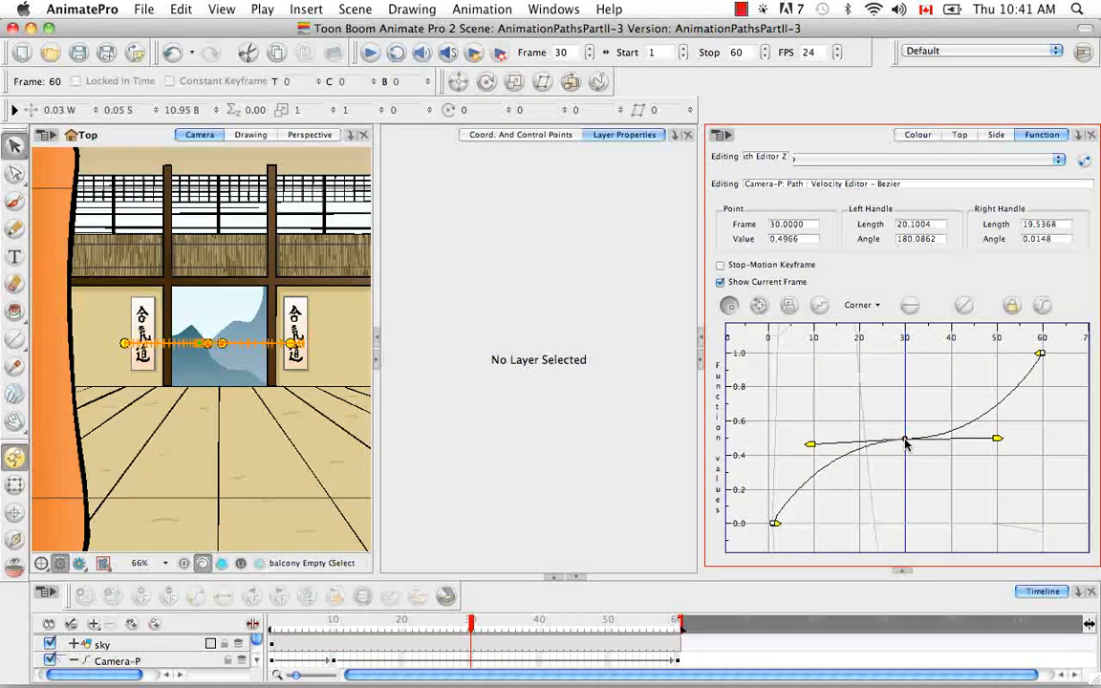
Change the frame 30 velocity point to Straight and adjust the length and angle of both handles
click(878, 305)
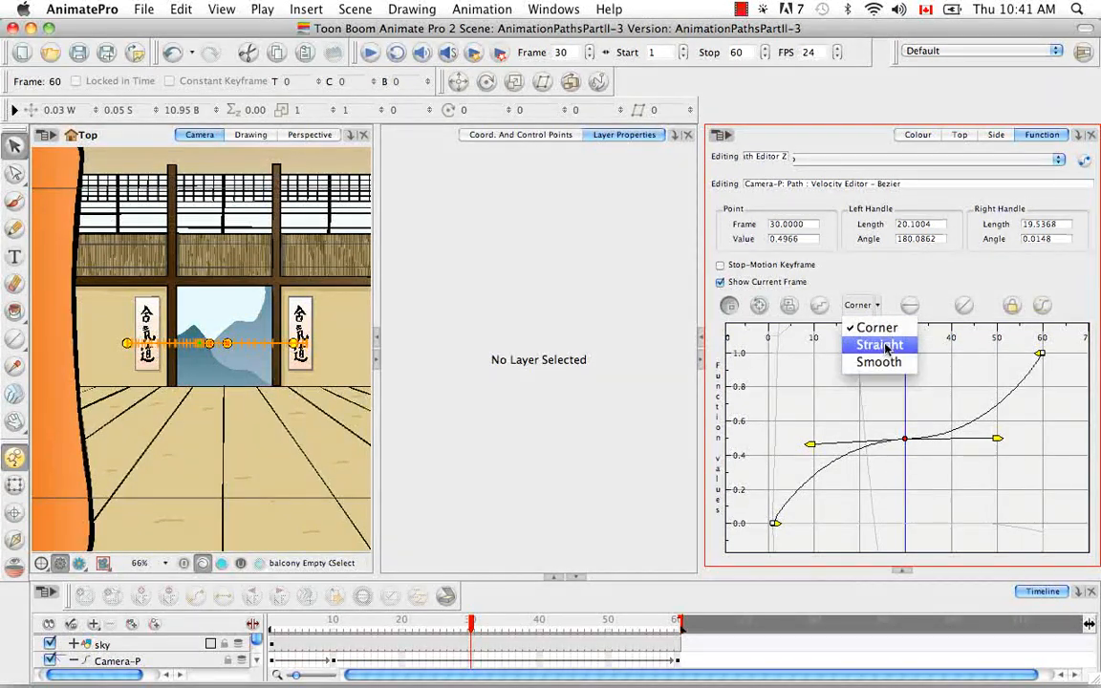
click(885, 346)
mouse_move(996, 439)
mouse_down()
mouse_move(993, 400)
mouse_move(988, 466)
mouse_move(993, 427)
mouse_move(960, 491)
mouse_move(988, 440)
mouse_move(915, 442)
mouse_move(1008, 441)
mouse_up()
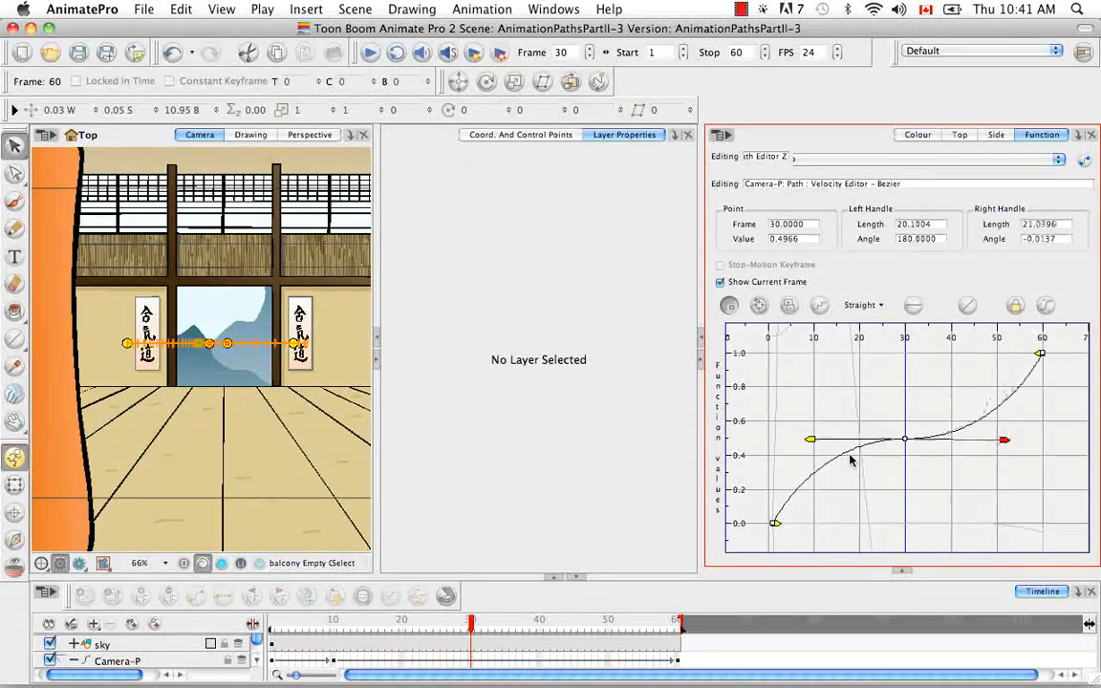
mouse_move(812, 441)
mouse_down()
mouse_move(860, 447)
mouse_move(817, 445)
mouse_up()
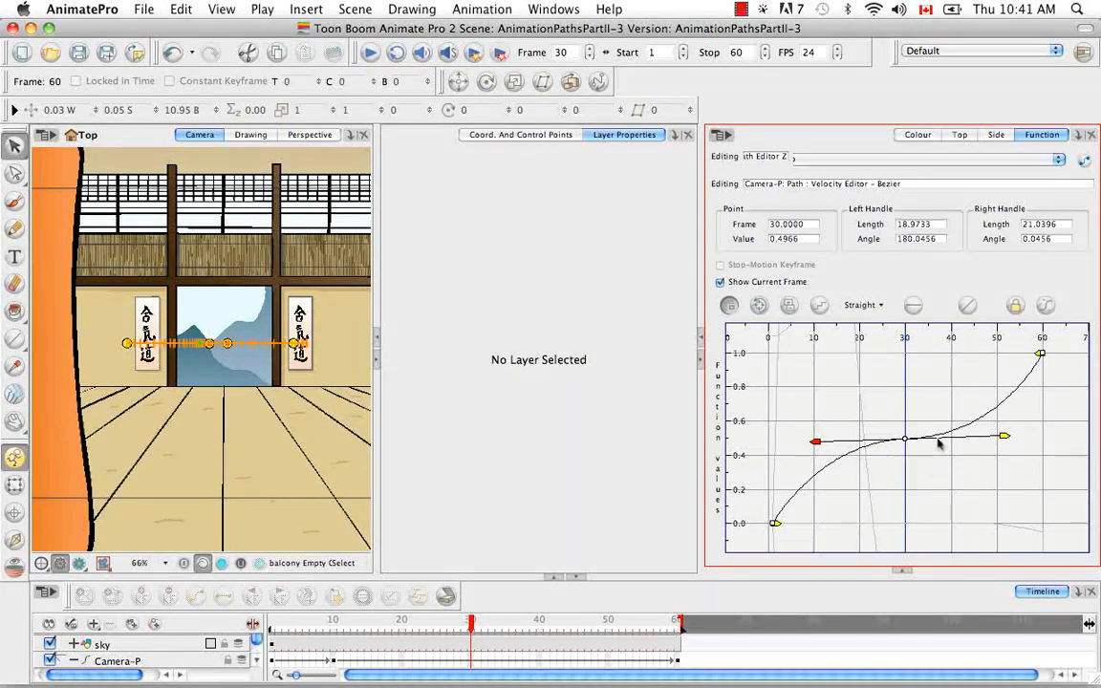
drag(996, 442, 932, 470)
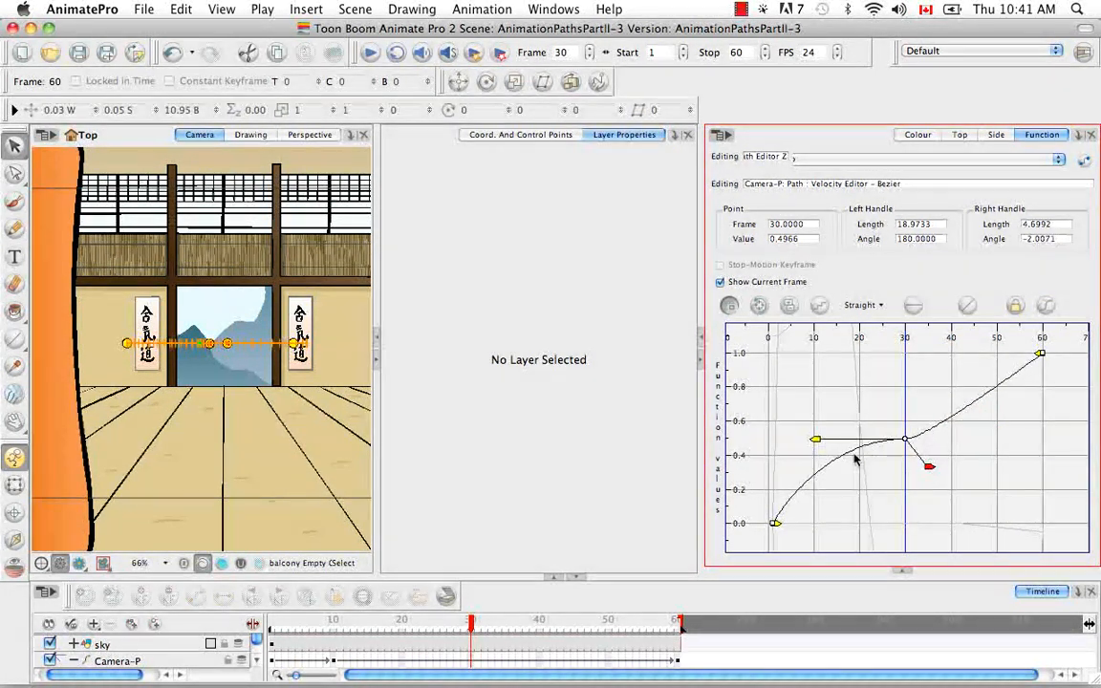
Change the frame 30 velocity point to Smooth and extend its handles nearly flat to a length of about 19.5
click(903, 440)
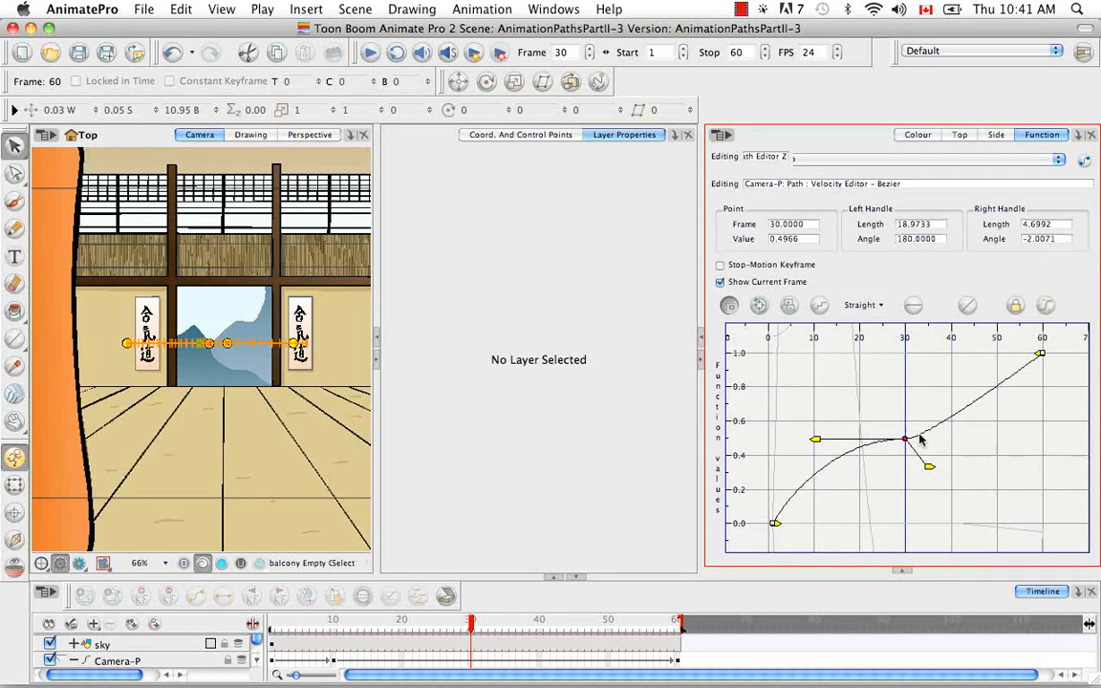
click(863, 305)
click(887, 365)
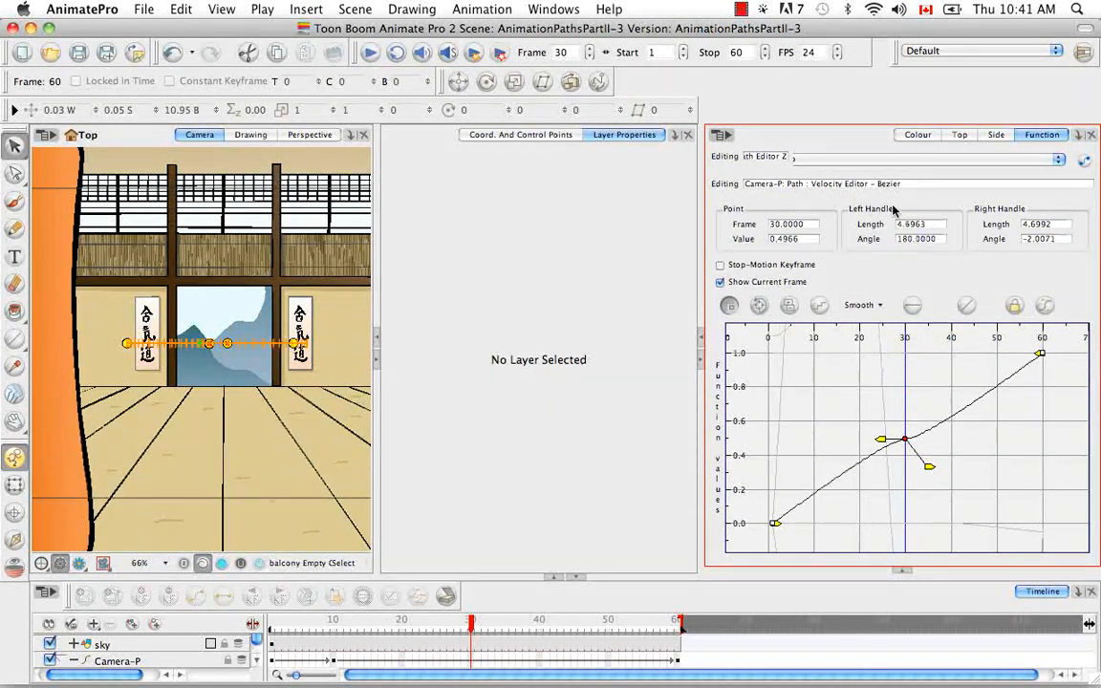
drag(880, 439, 817, 434)
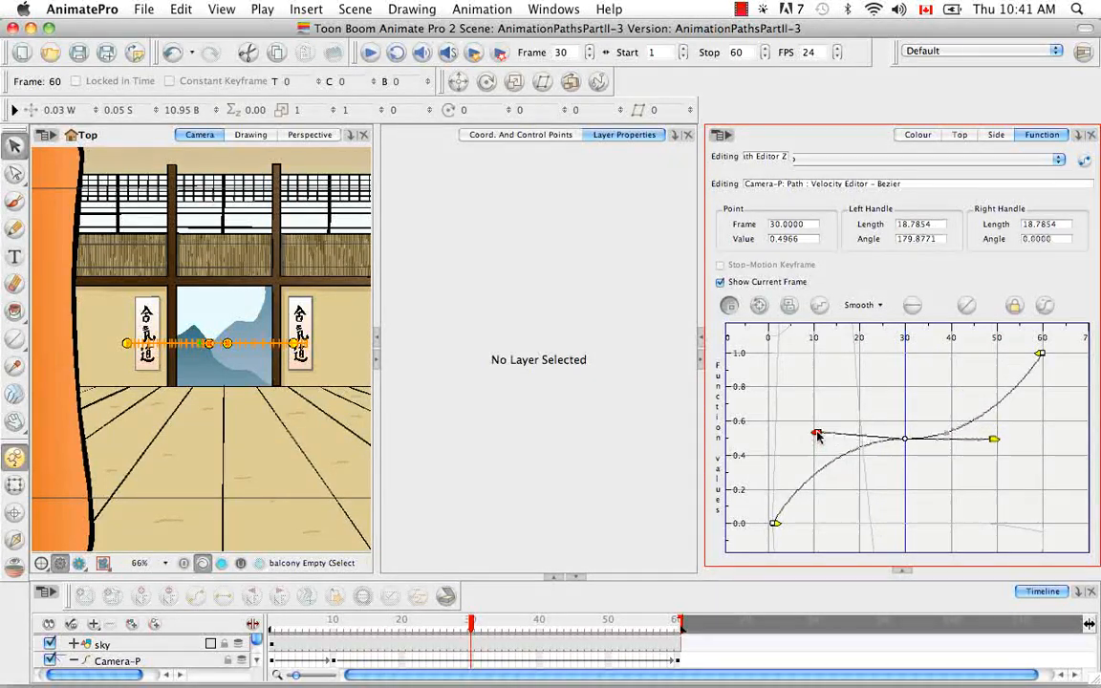
mouse_move(994, 439)
mouse_down()
mouse_move(997, 455)
mouse_move(997, 440)
mouse_up()
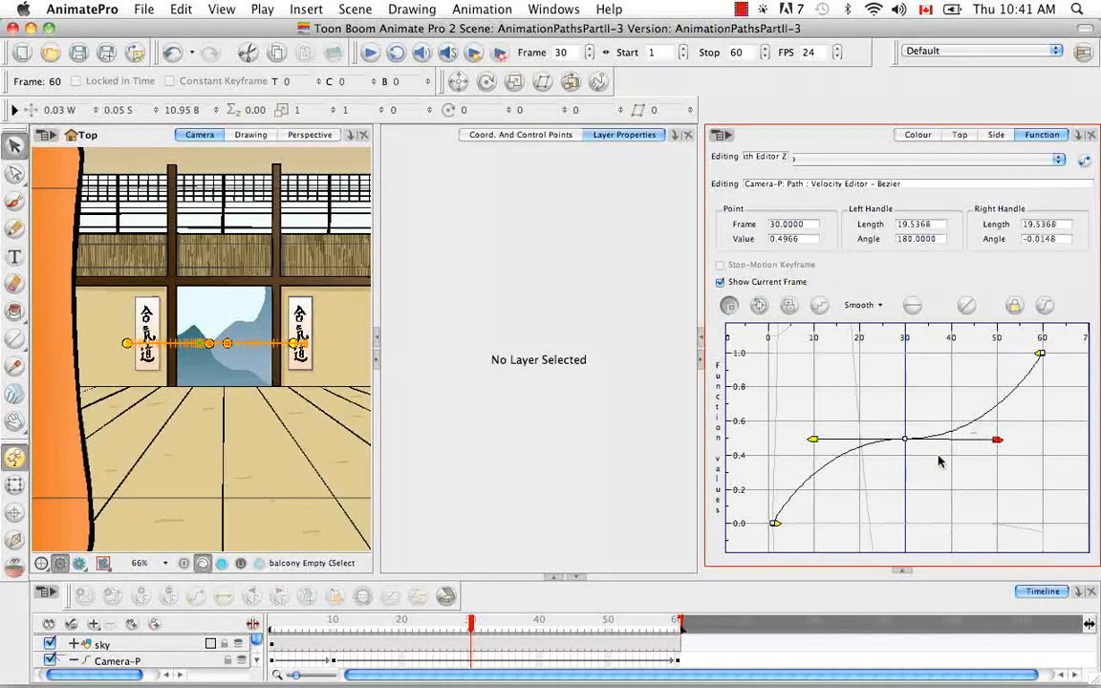
click(880, 305)
click(880, 306)
click(880, 306)
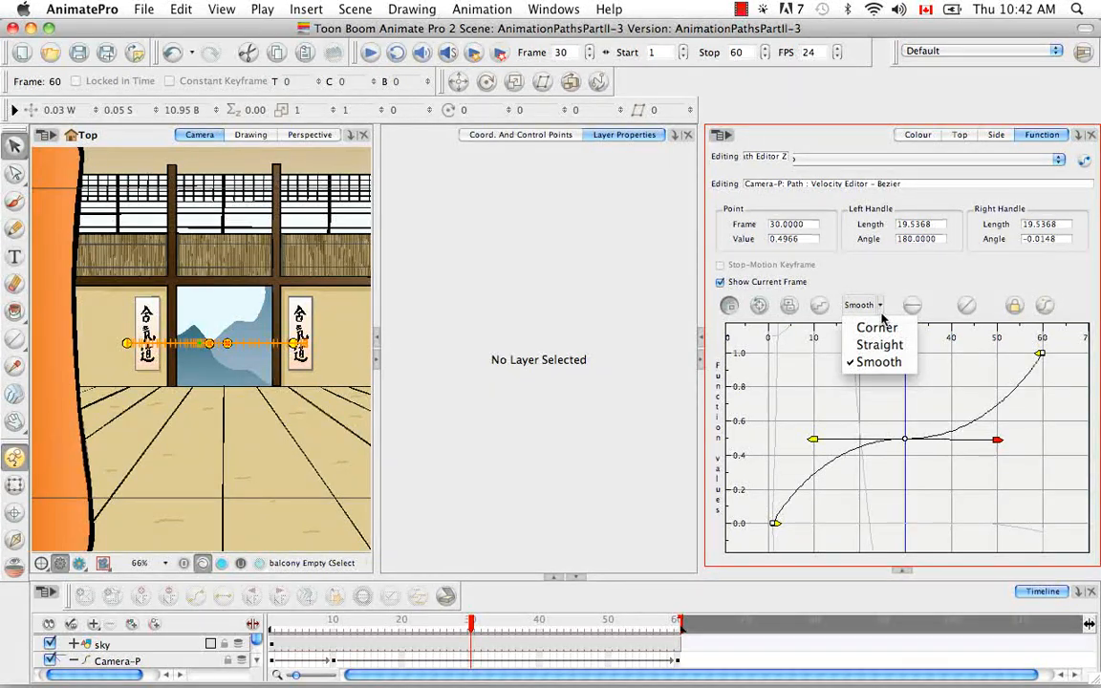
click(898, 295)
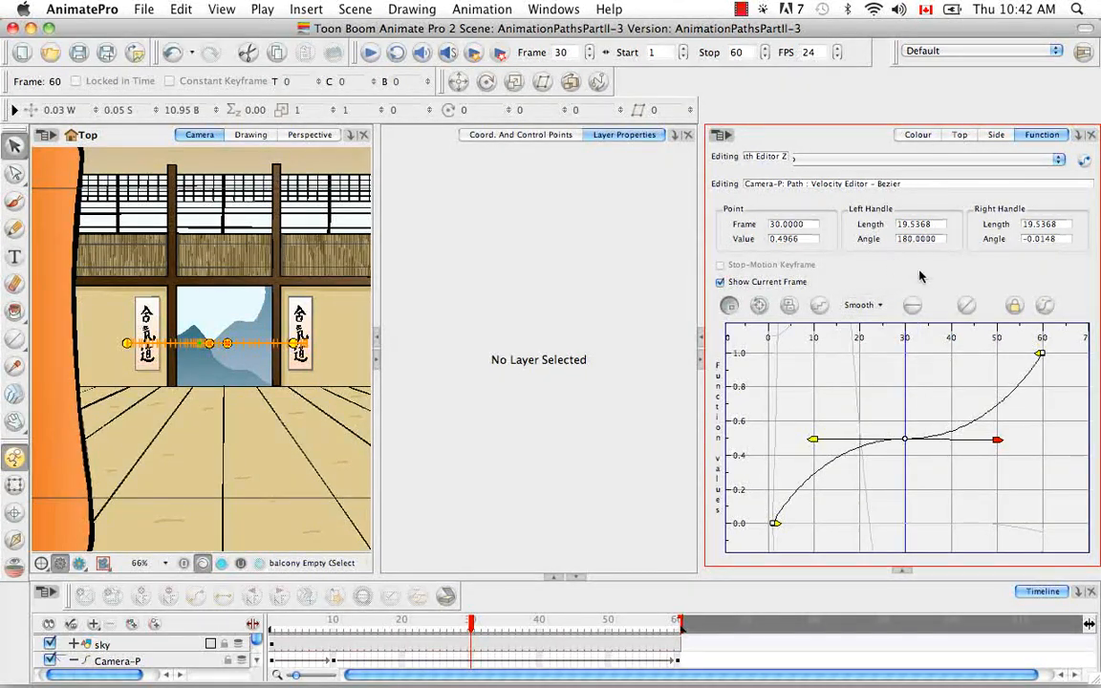
click(868, 305)
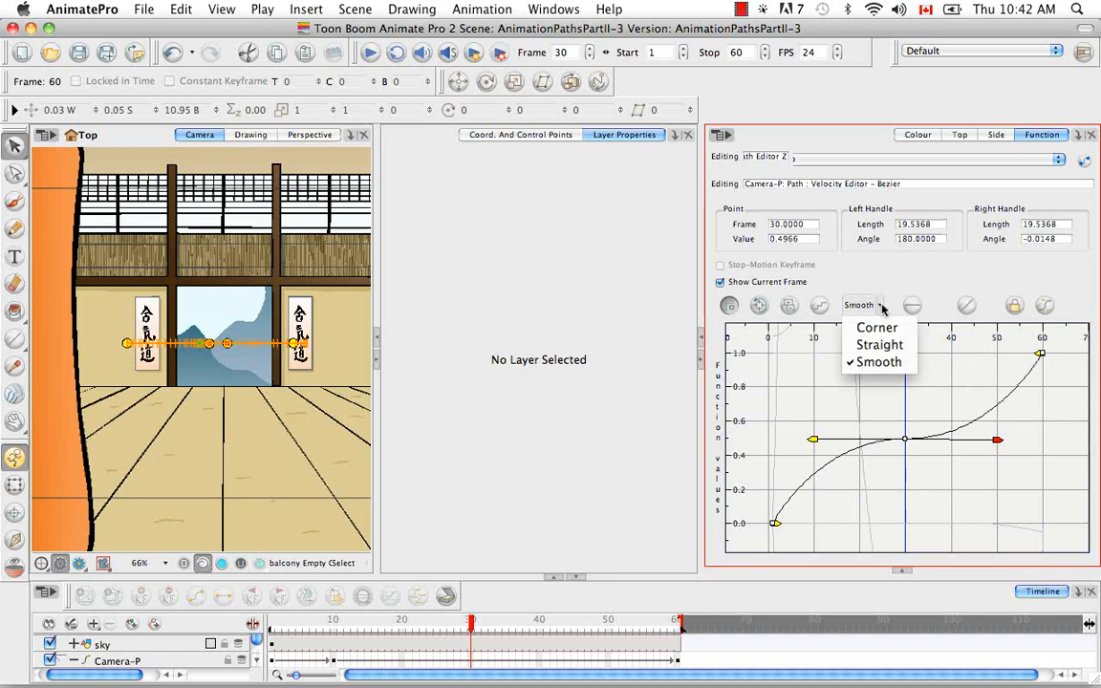
click(909, 367)
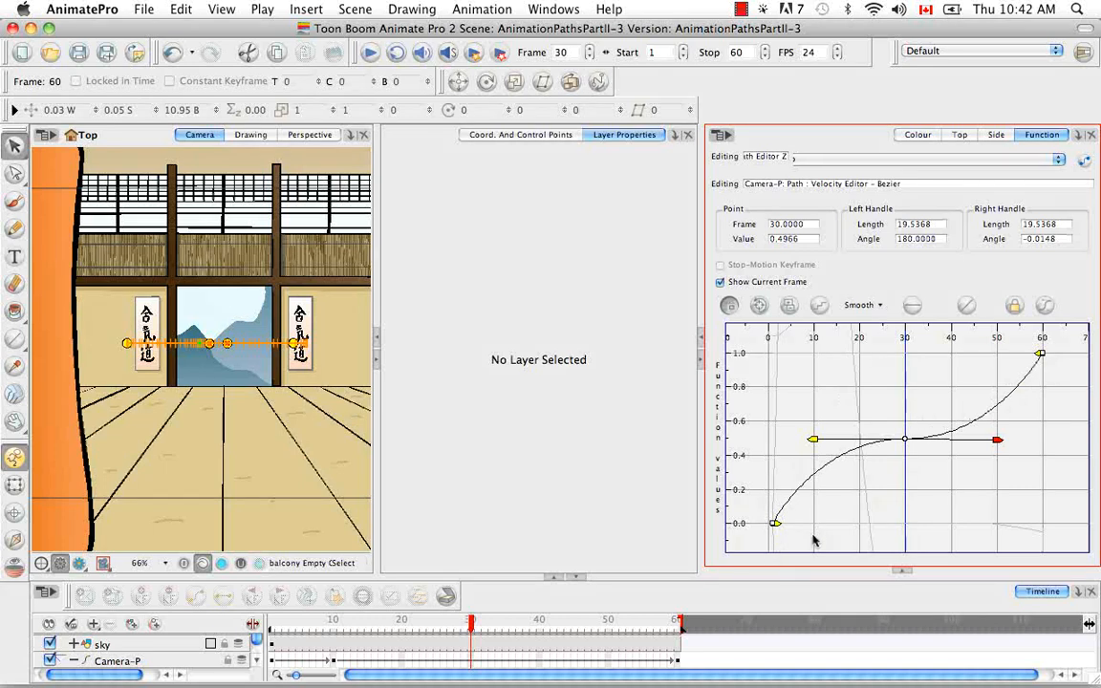
Select the frame 30 velocity point, play the animation, and examine Camera-P's path spacing in the Top view
click(904, 439)
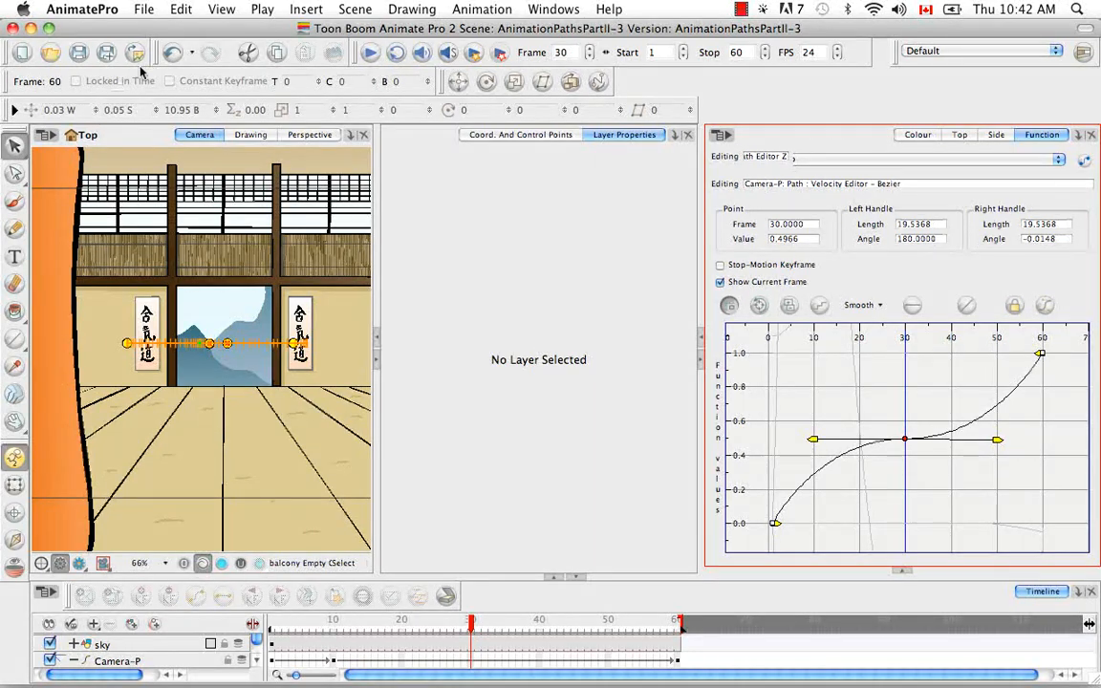
click(370, 52)
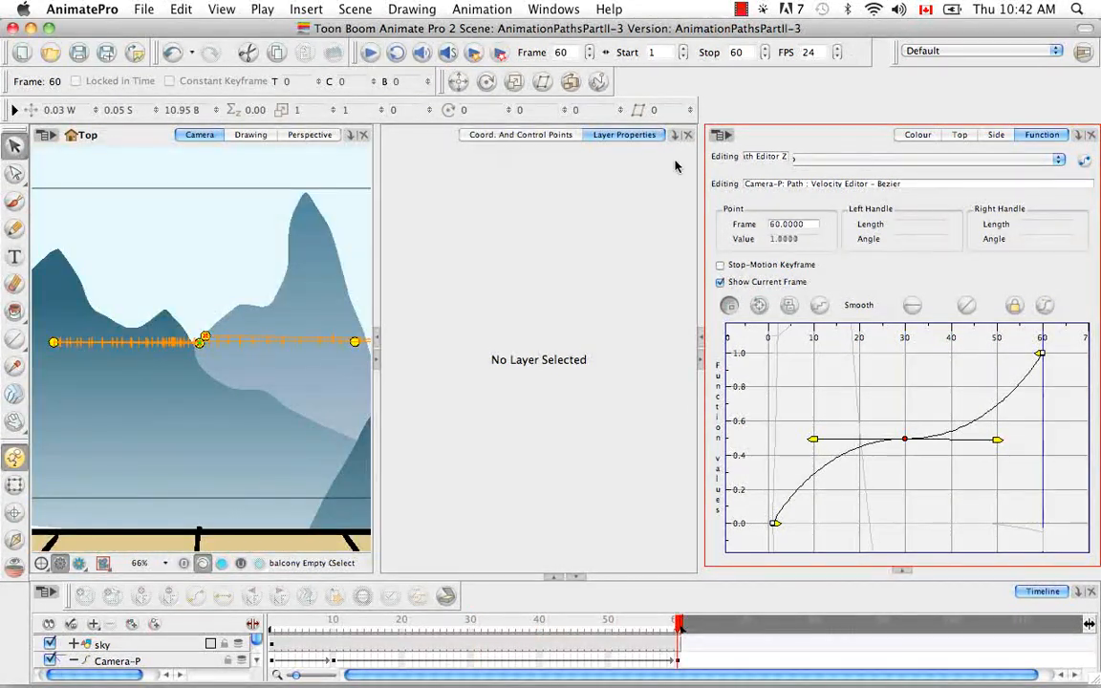
click(965, 136)
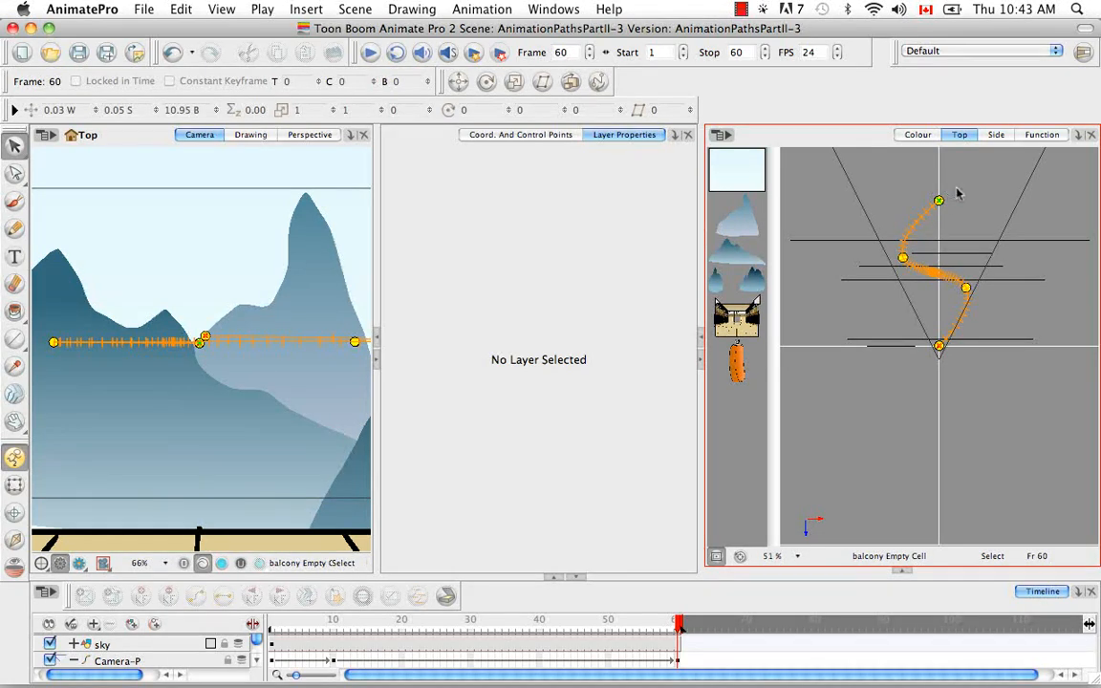
click(1042, 135)
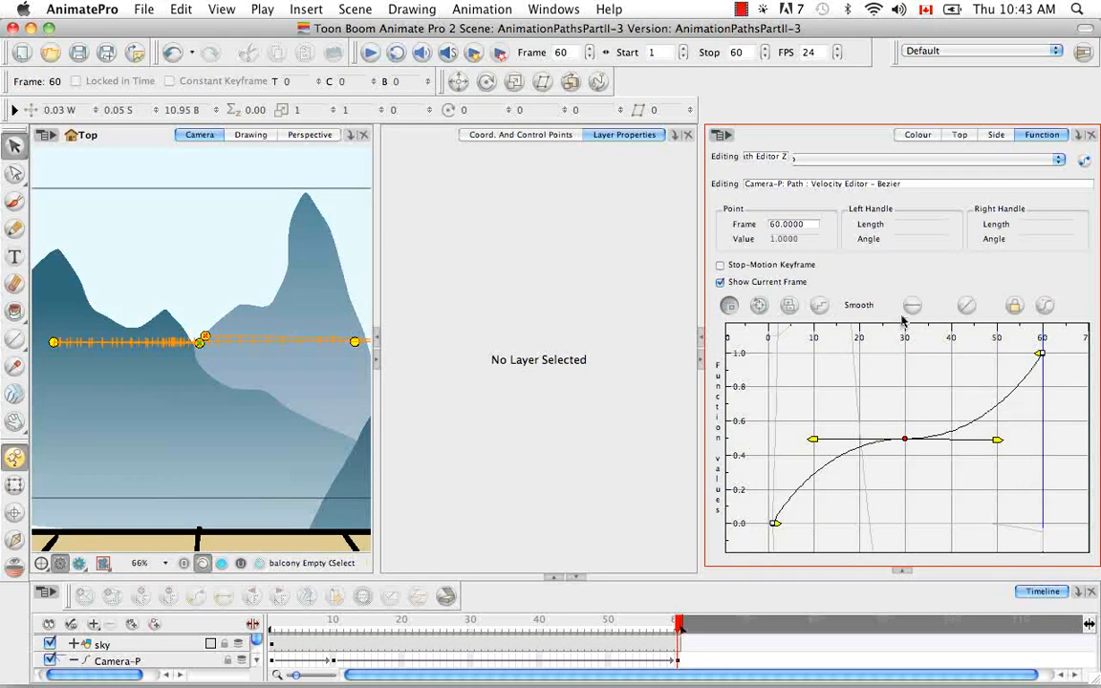
Undo the handle and point type edits on Camera-P's velocity curve until it is a straight line again
click(172, 54)
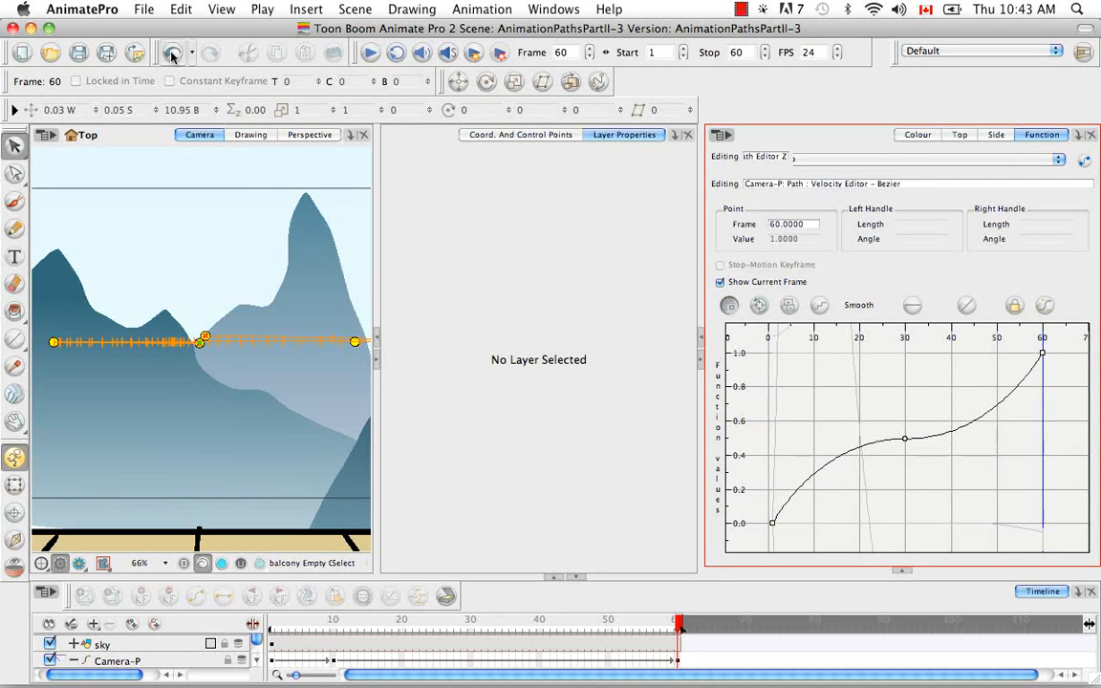
click(172, 54)
click(171, 55)
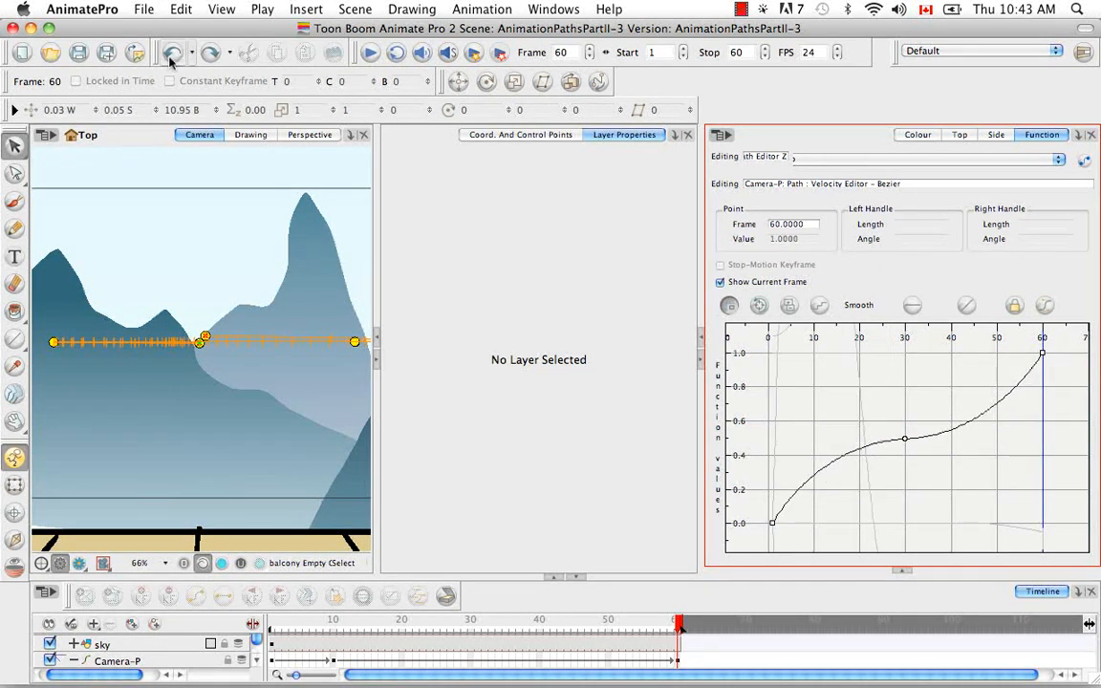
click(171, 58)
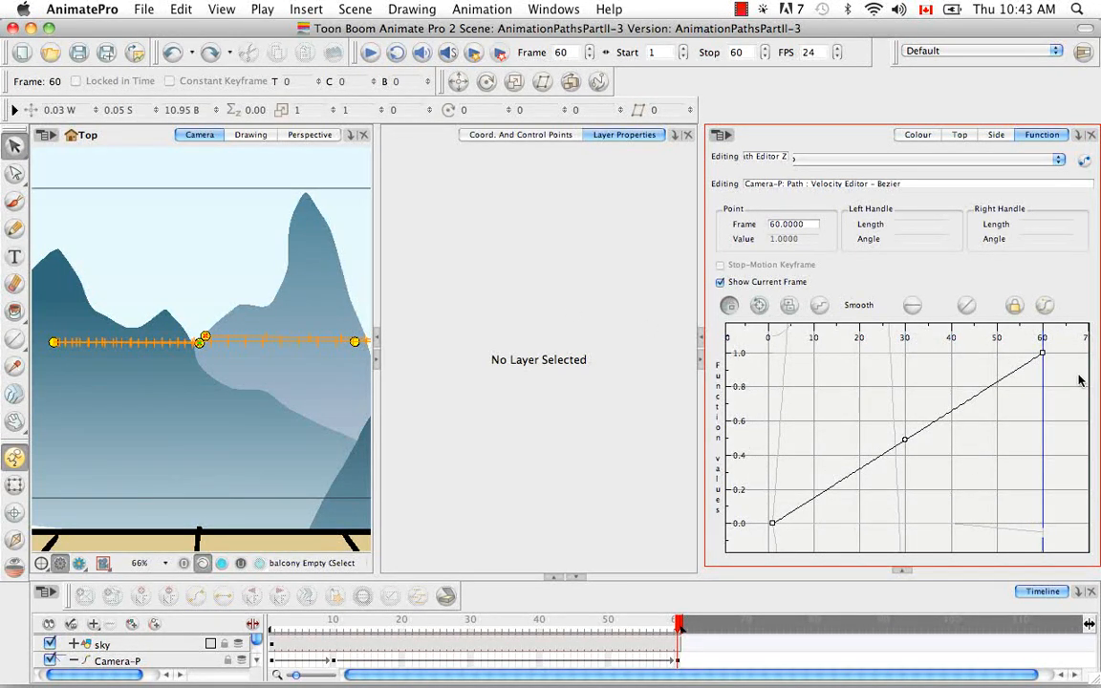
Try a velocity hold on Camera-P from frame 1 to 60 with a step of 2
click(819, 305)
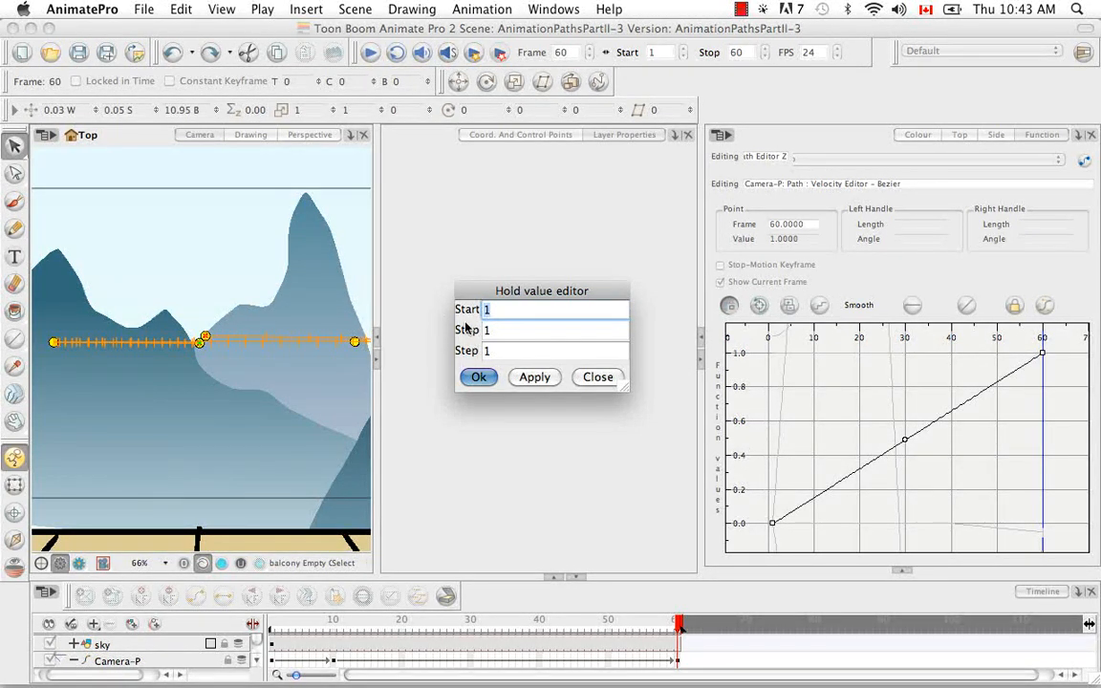
key(Tab)
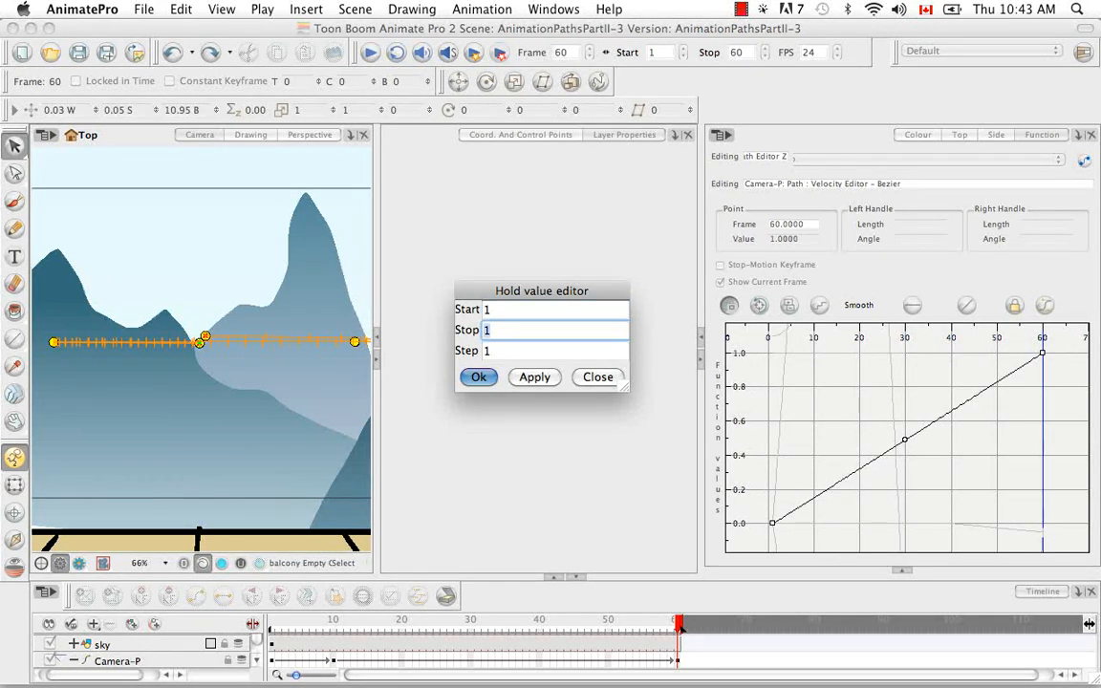
text(60)
key(Tab)
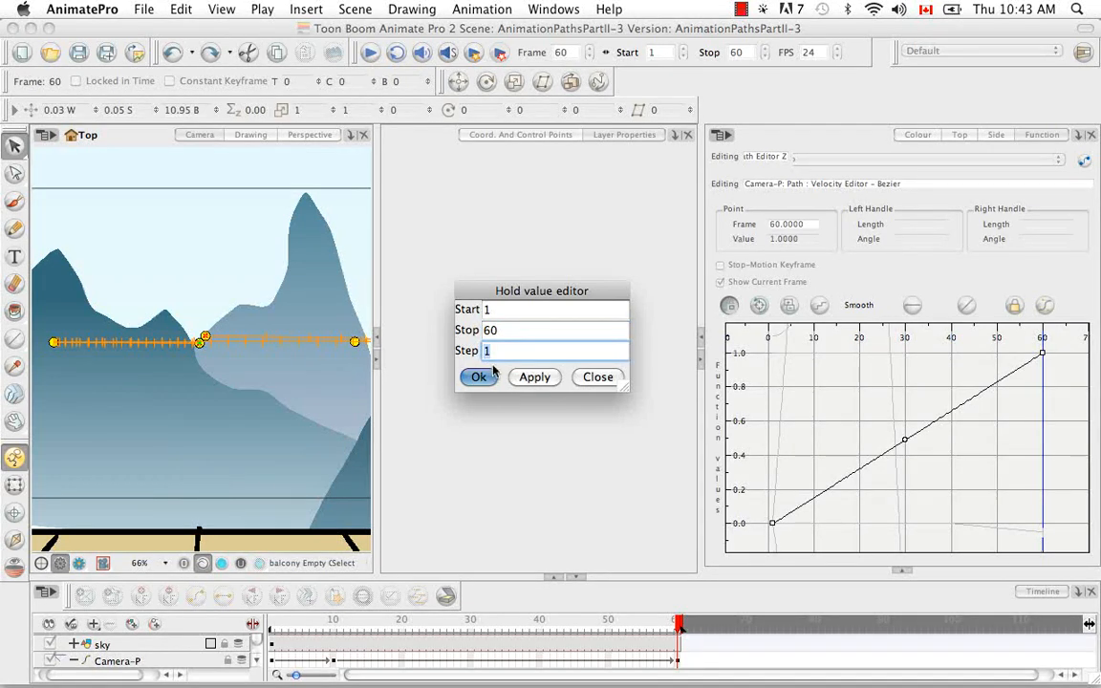
text(2)
click(533, 376)
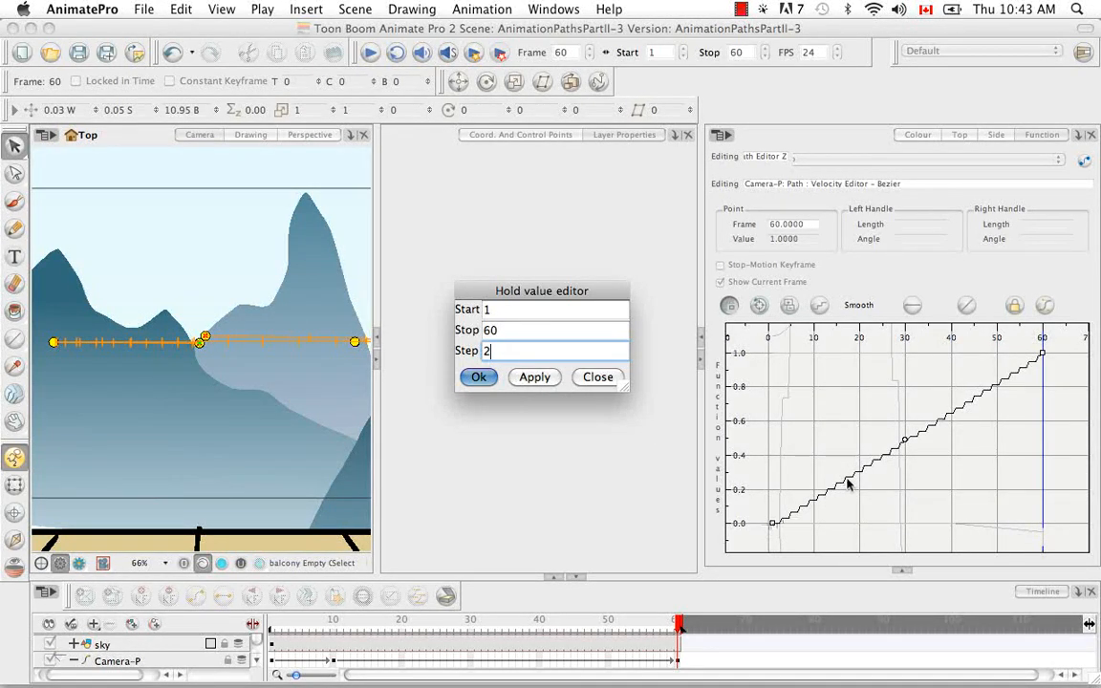
click(598, 378)
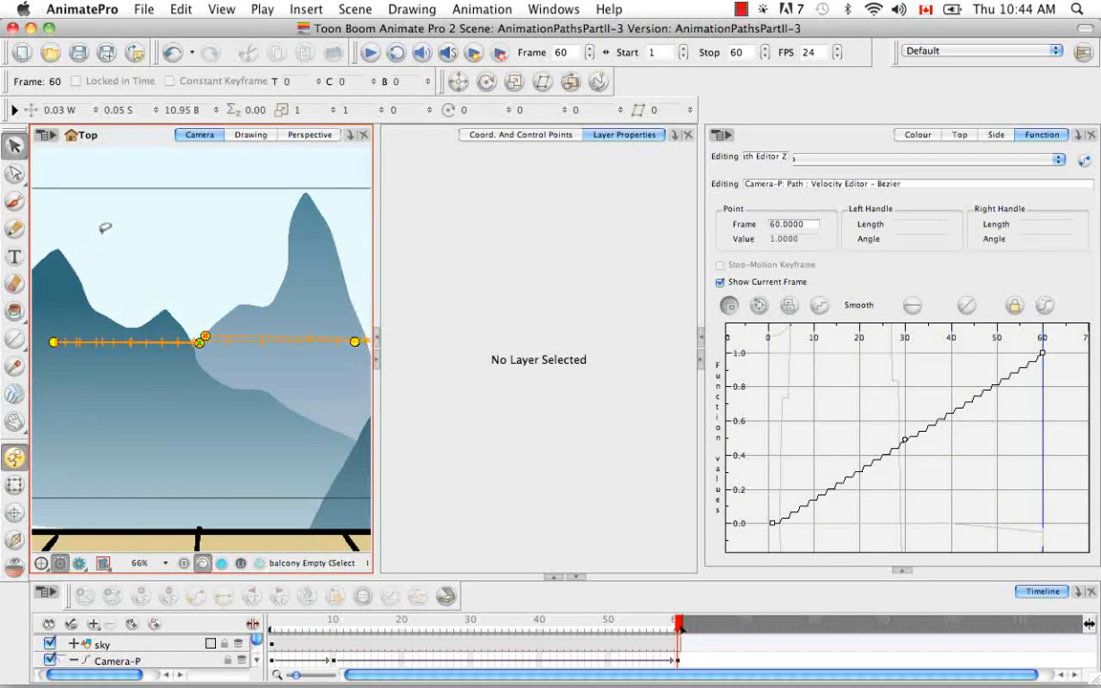
Play the animation with the held velocity, examine the path in the Top view, and undo the hold
click(370, 53)
click(960, 135)
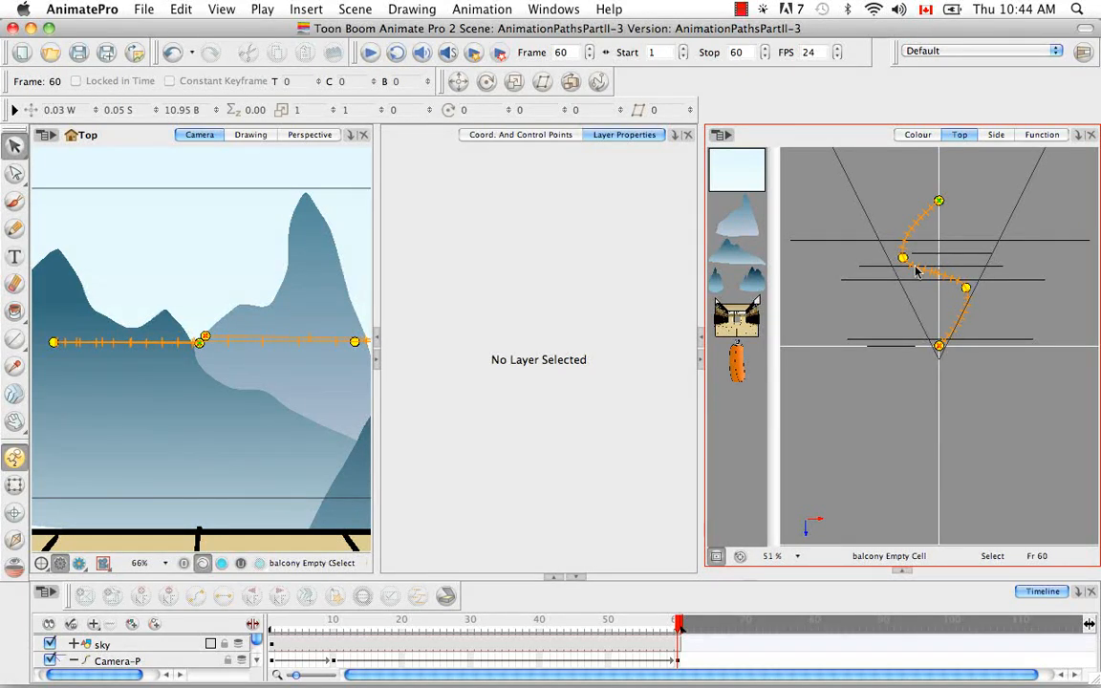
click(1040, 135)
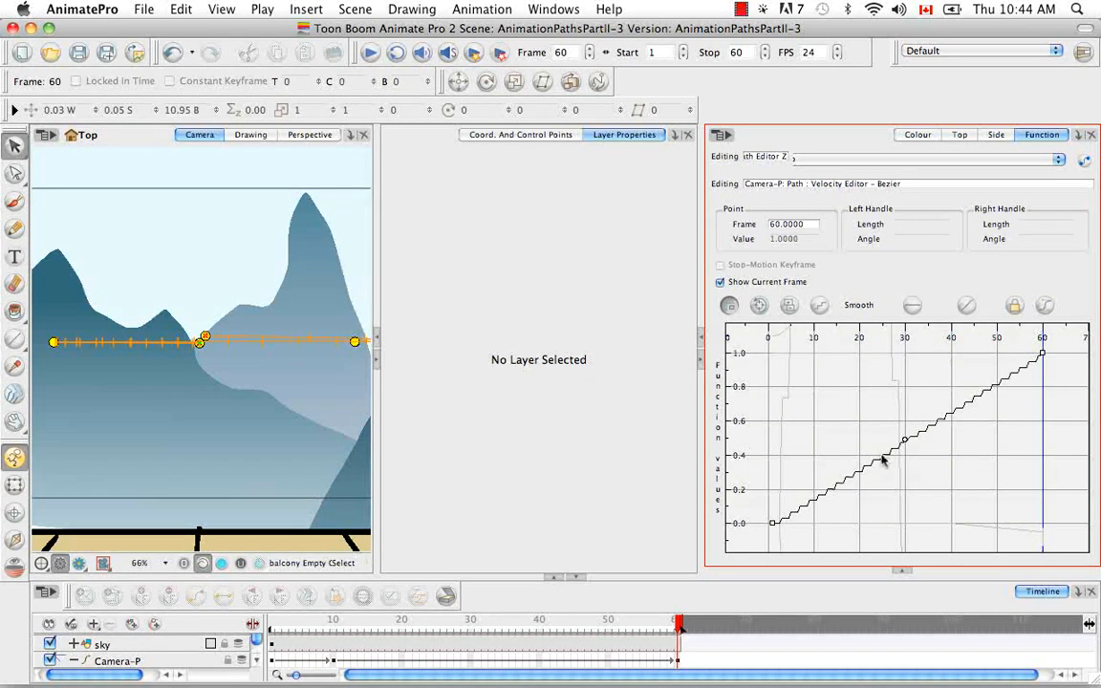
key(super+z)
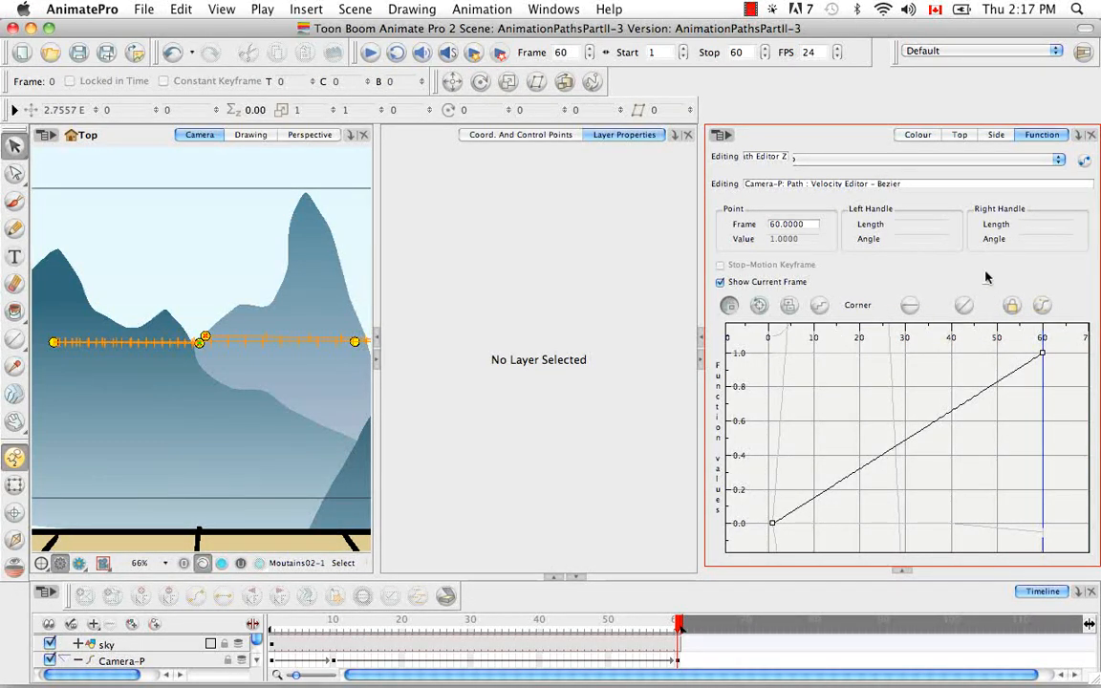
Display the Birds-P Pos_x function curve and select its point at frame 20
click(1058, 159)
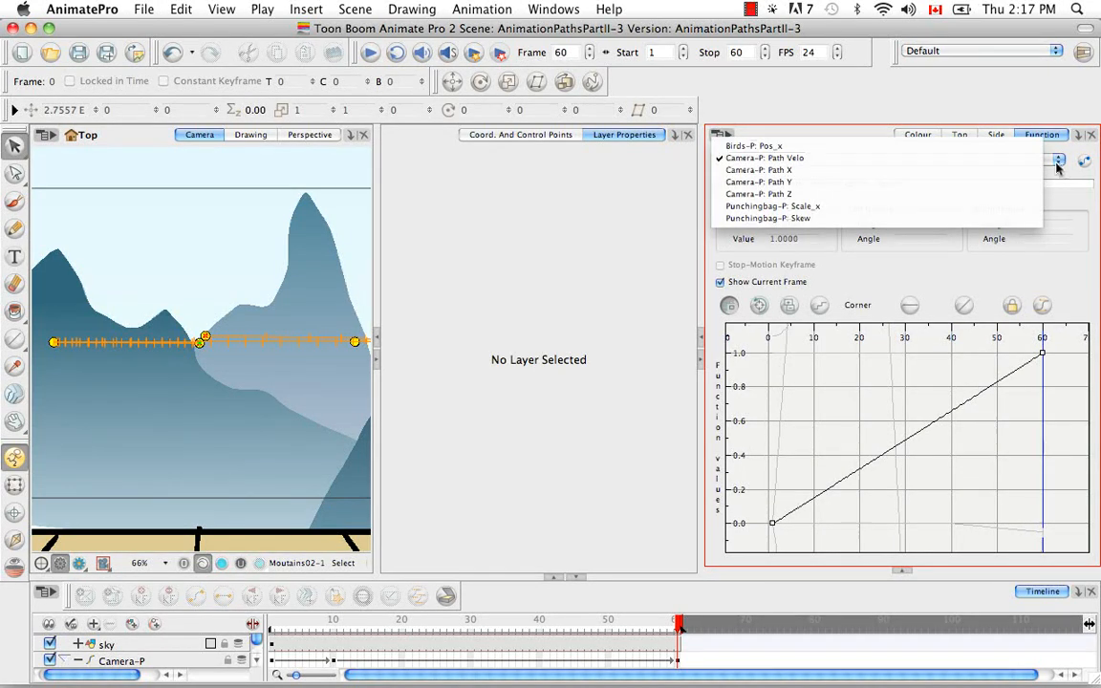
click(922, 145)
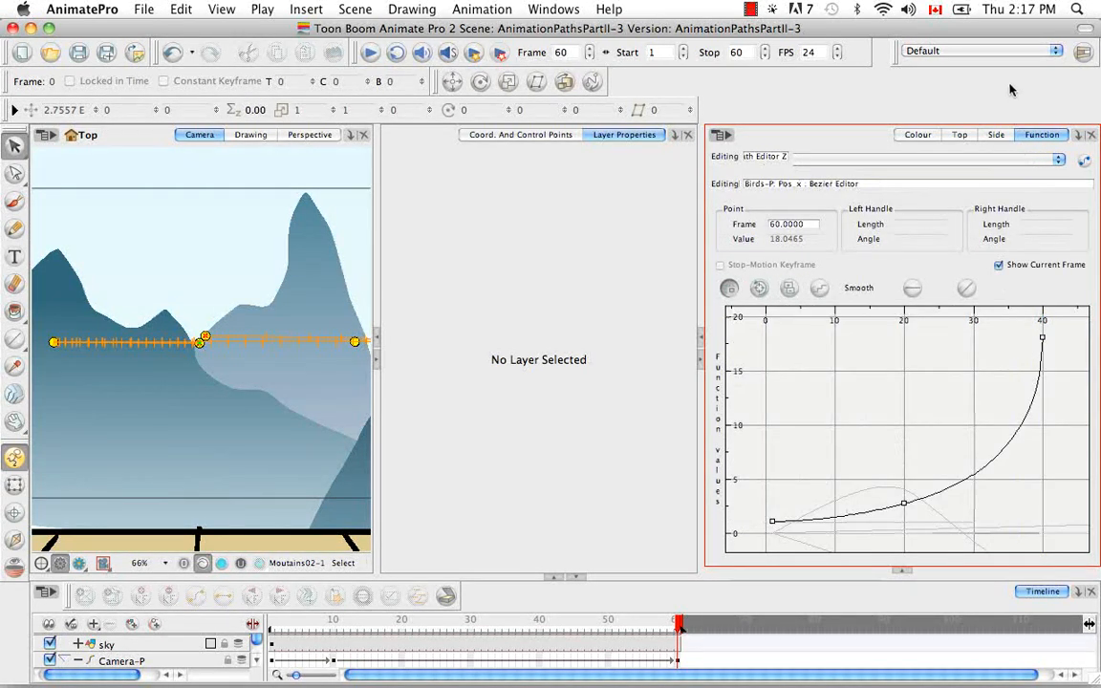
click(904, 505)
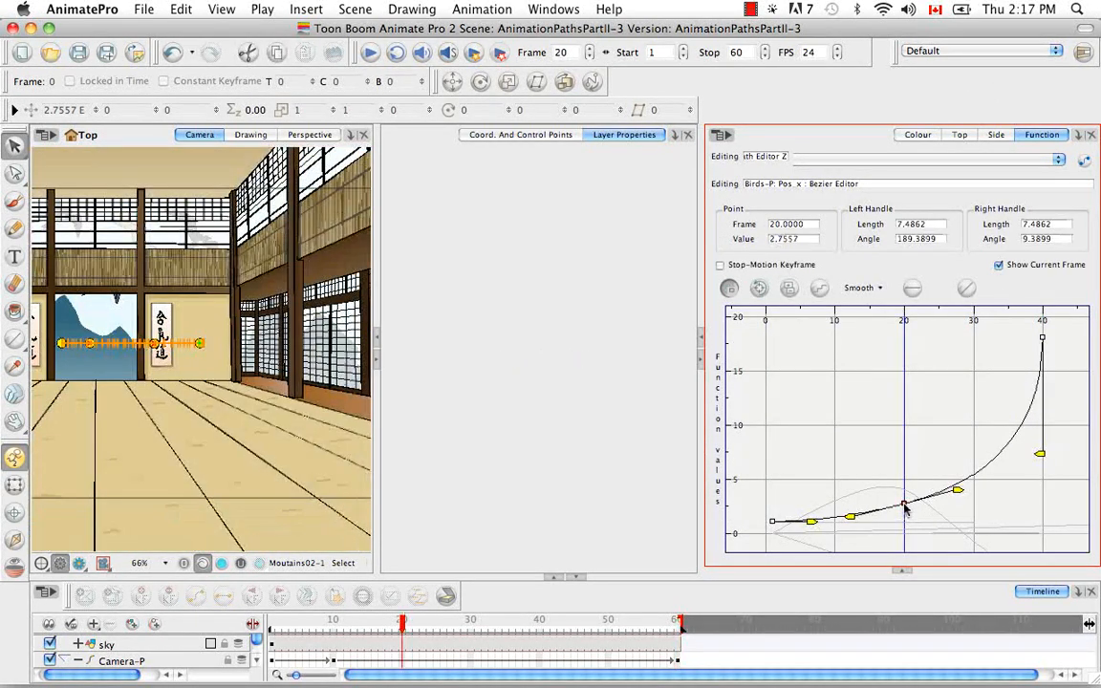
Try a constant segment and then a linear segment after the frame 20 point of Birds-P Pos_x, undoing each one
click(913, 287)
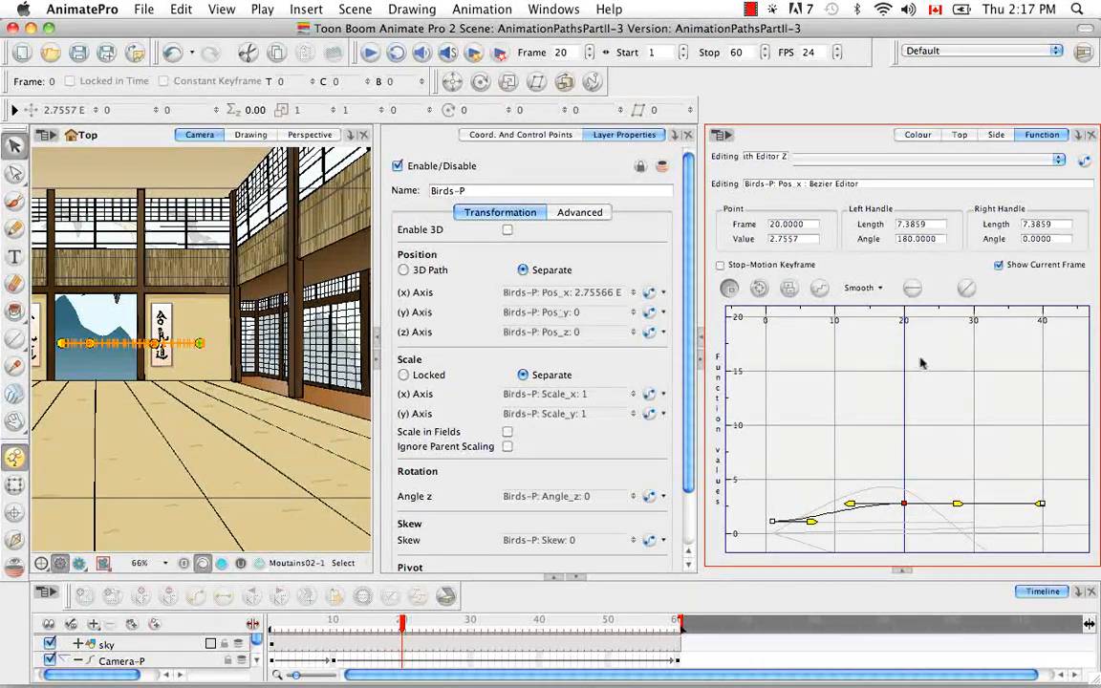
key(super+z)
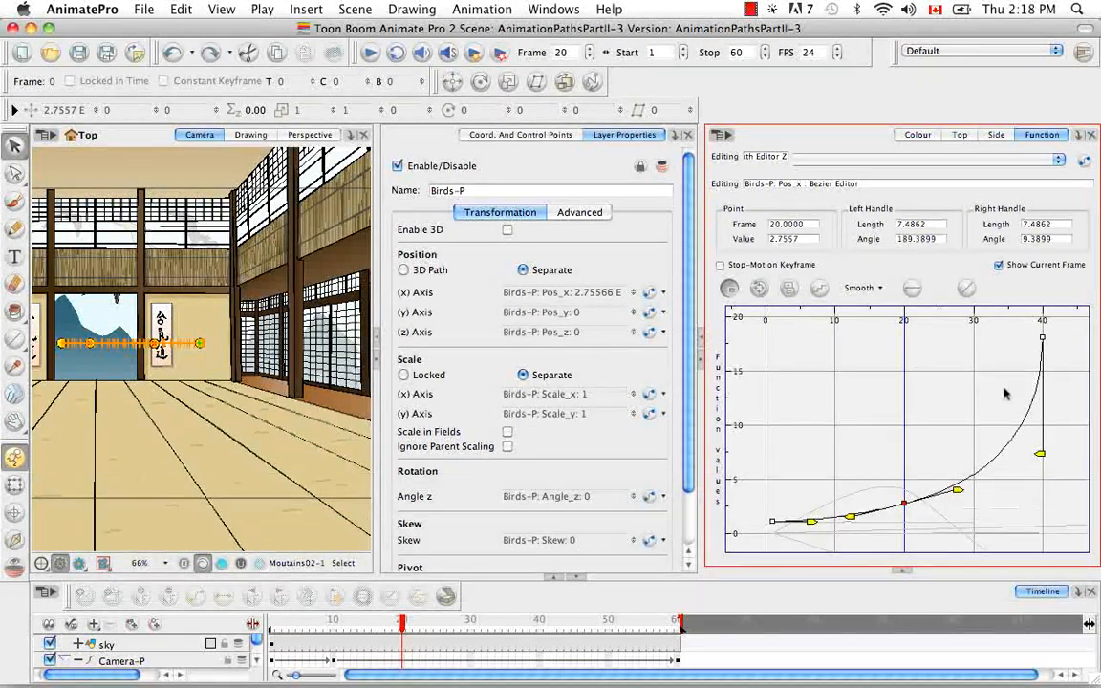
click(967, 288)
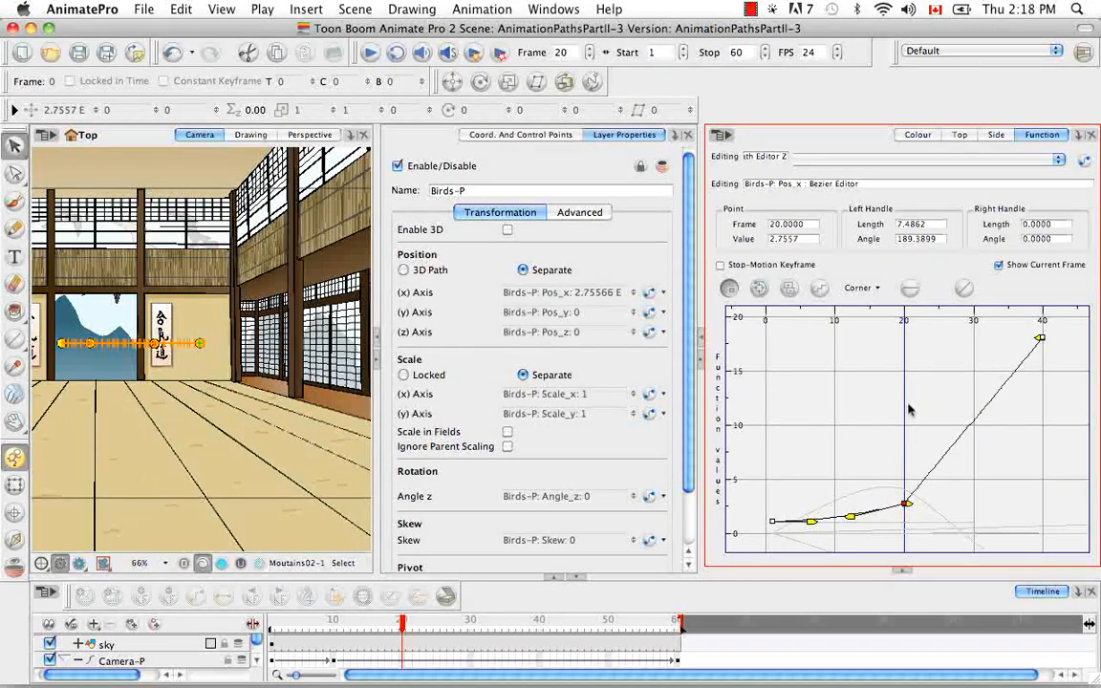
key(super)
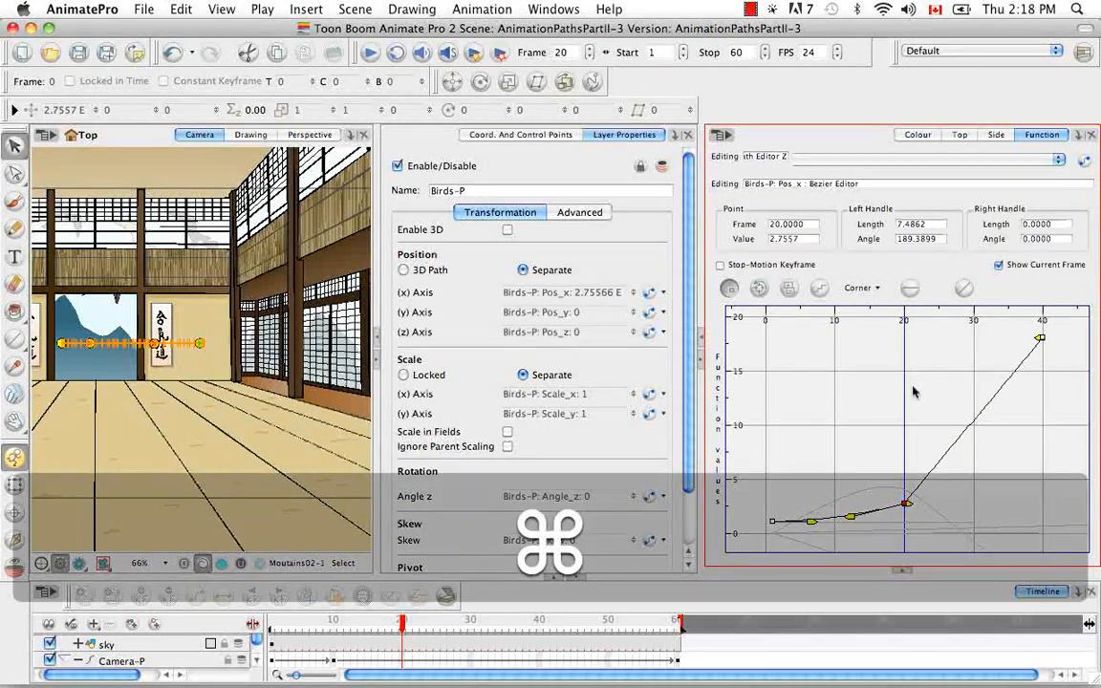
key(super+z)
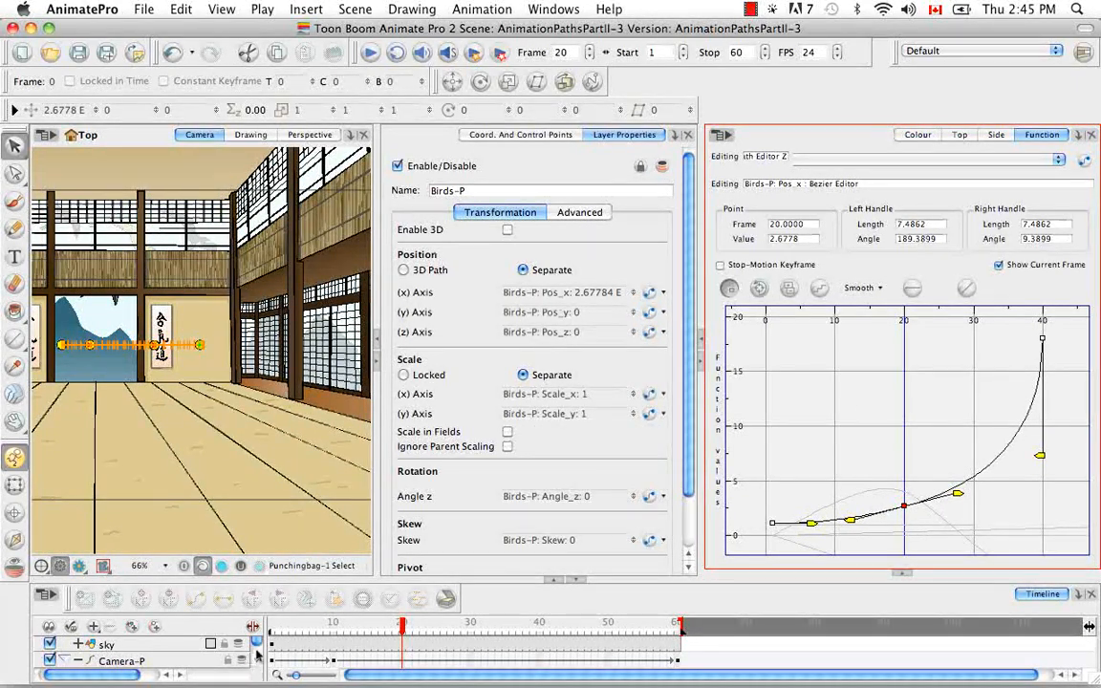
Collapse the Camera-P peg's parameters in the timeline and disable the peg
scroll(258, 662, down, 1)
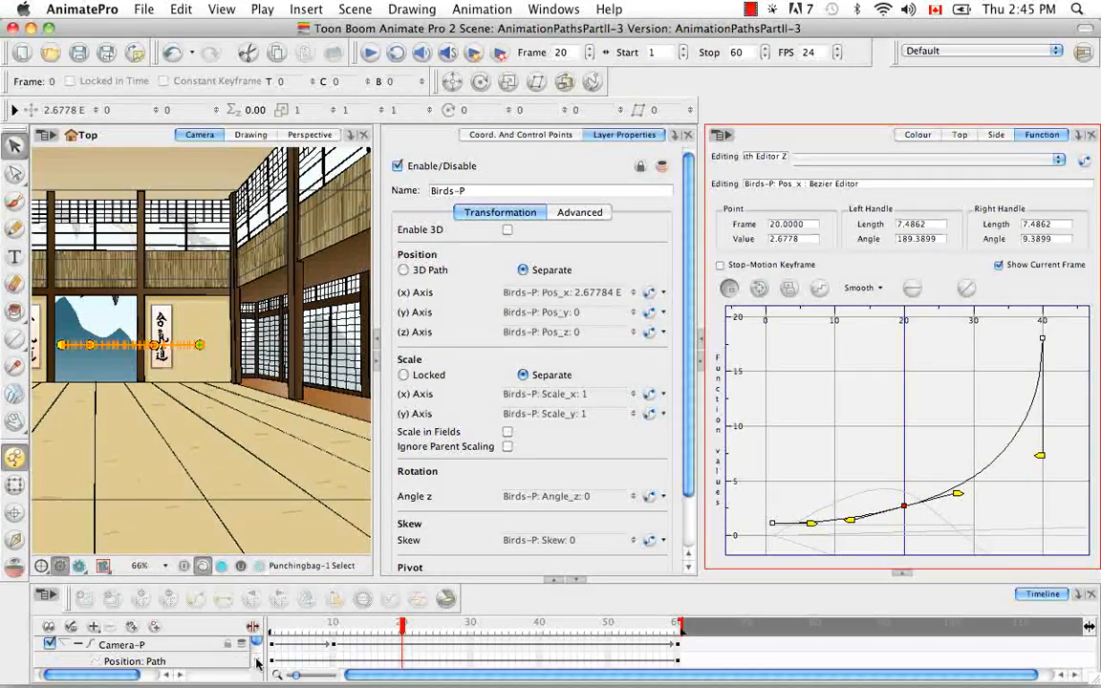
scroll(251, 659, up, 1)
click(77, 660)
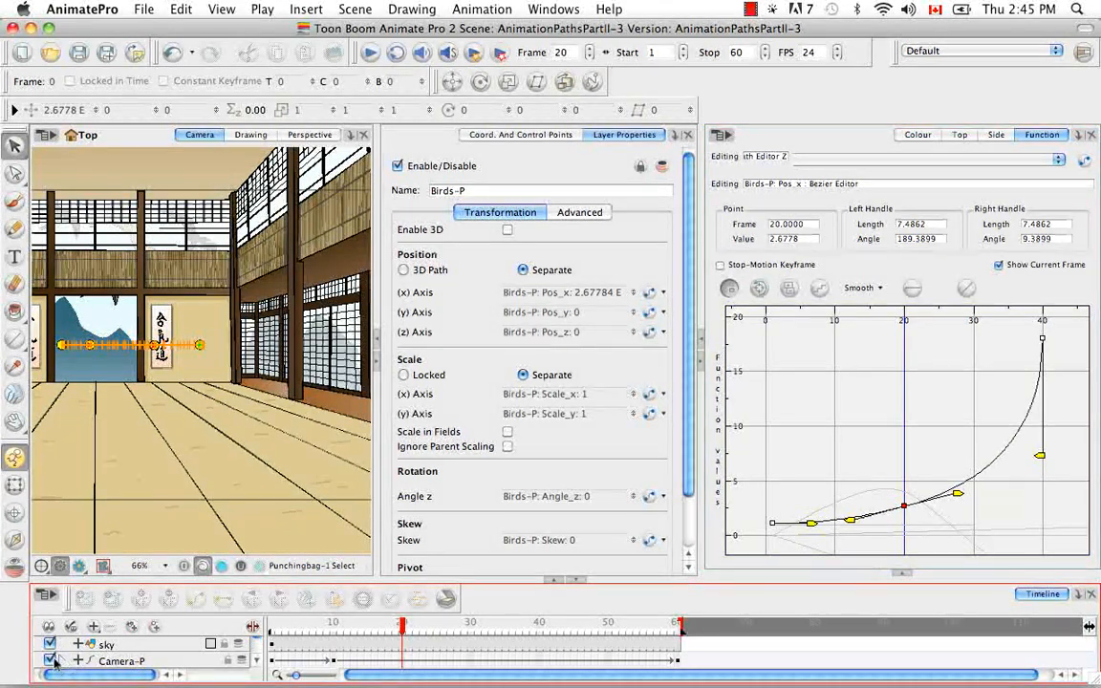
click(52, 661)
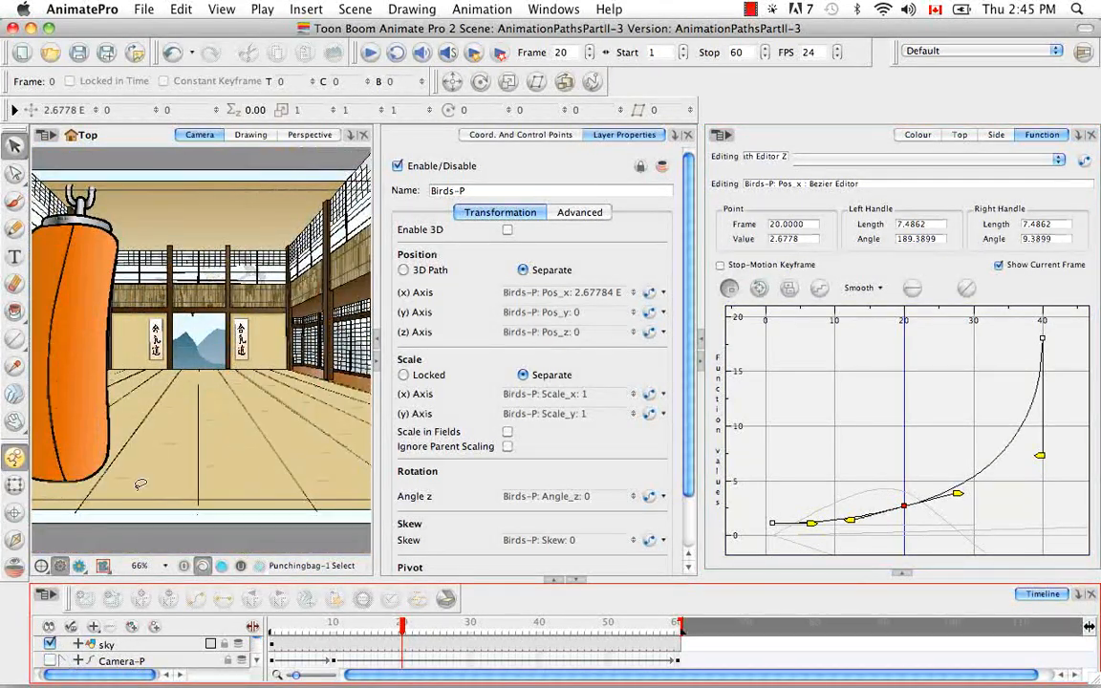
Pick the punching bag with the Transform tool, expand and select its Punchingbag-P peg, and go to frame 1
click(15, 485)
click(63, 384)
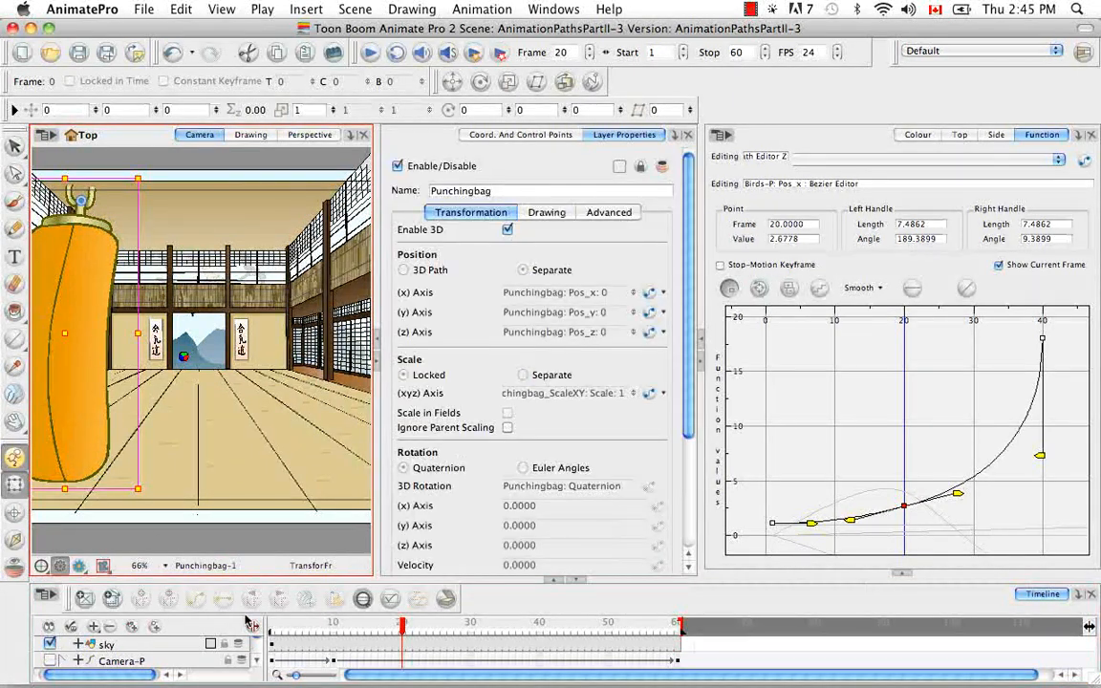
scroll(142, 650, down, 2)
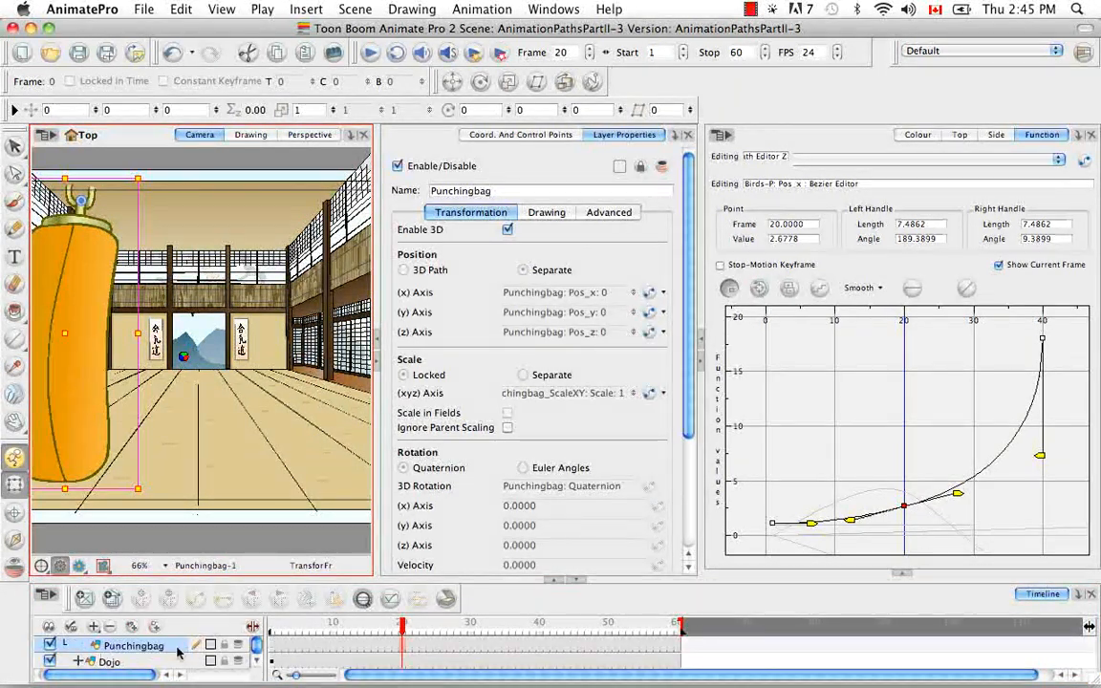
scroll(255, 661, up, 1)
click(83, 646)
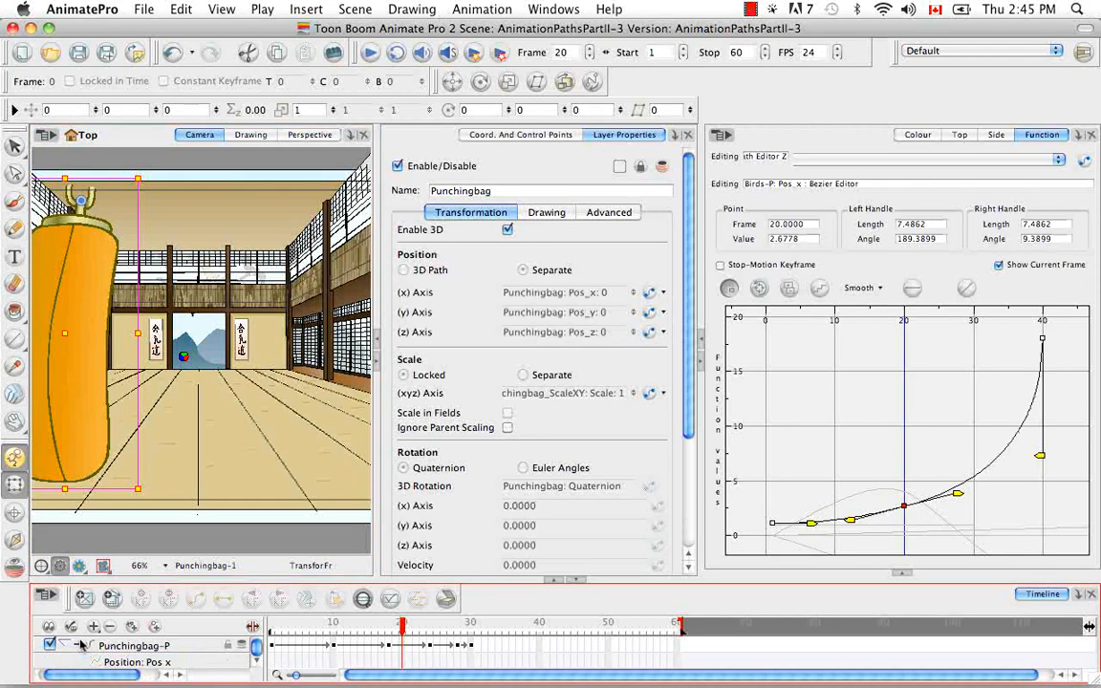
click(134, 646)
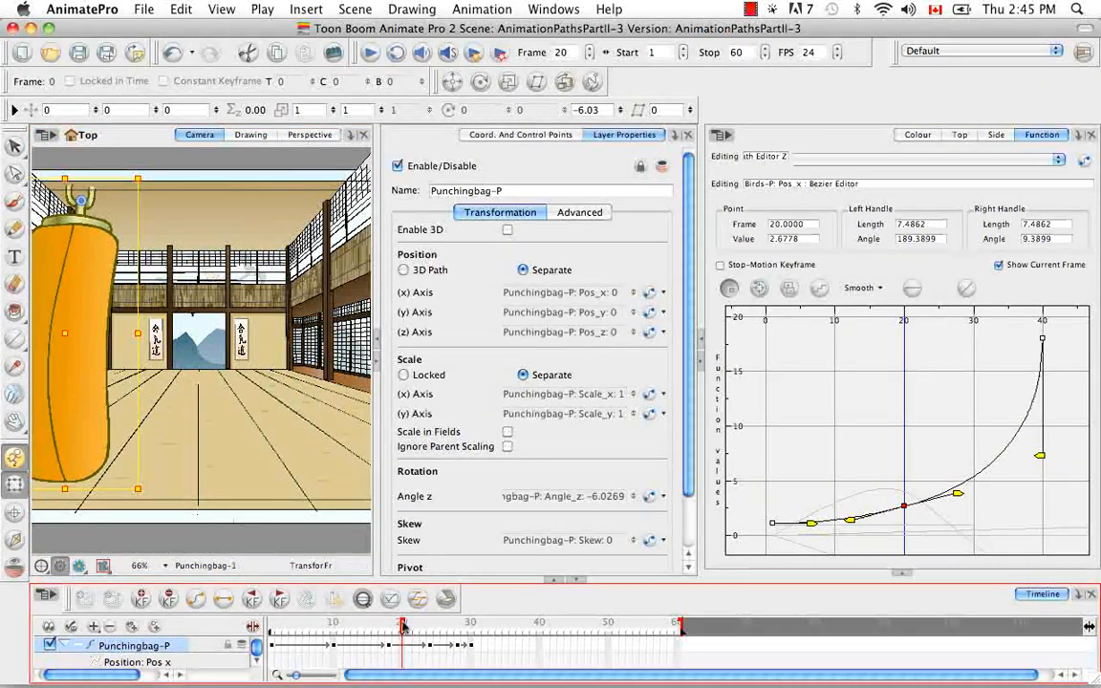
drag(402, 626, 270, 623)
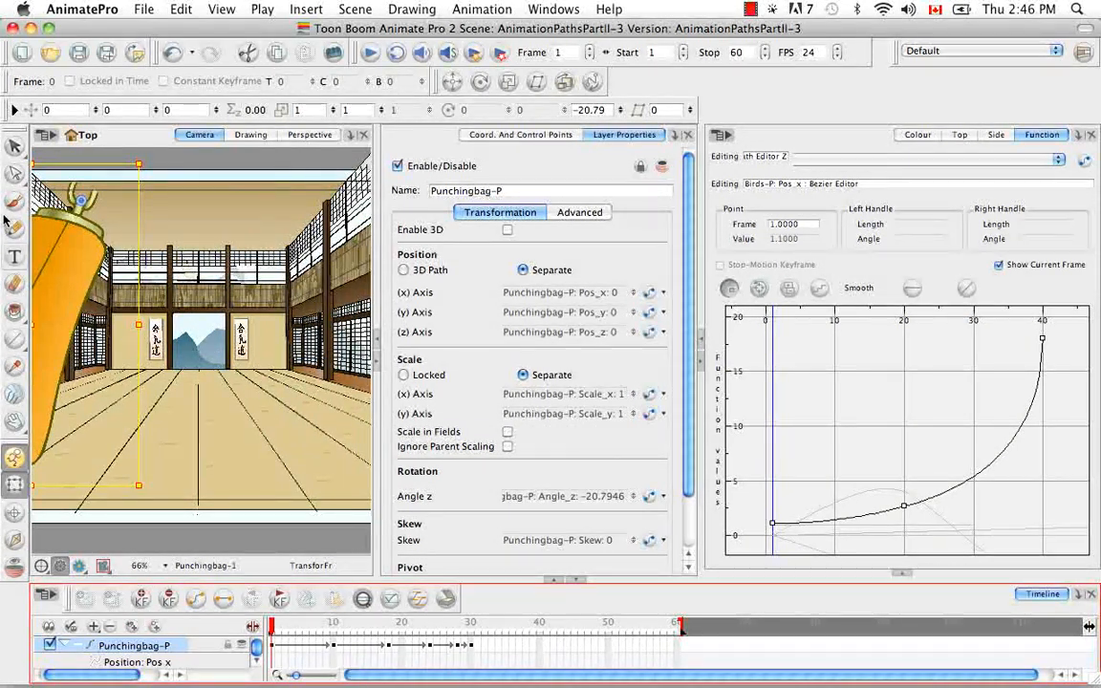
Select the Rotation: Angle_z parameter of the Punchingbag-P peg in the timeline
click(484, 507)
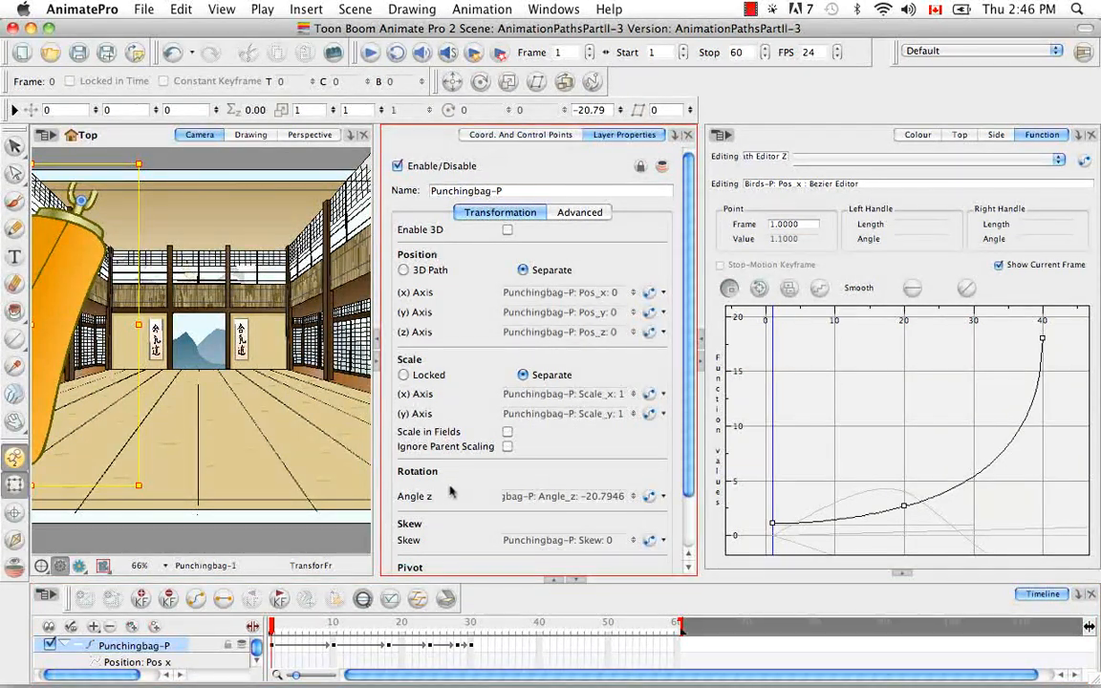
click(257, 661)
click(257, 660)
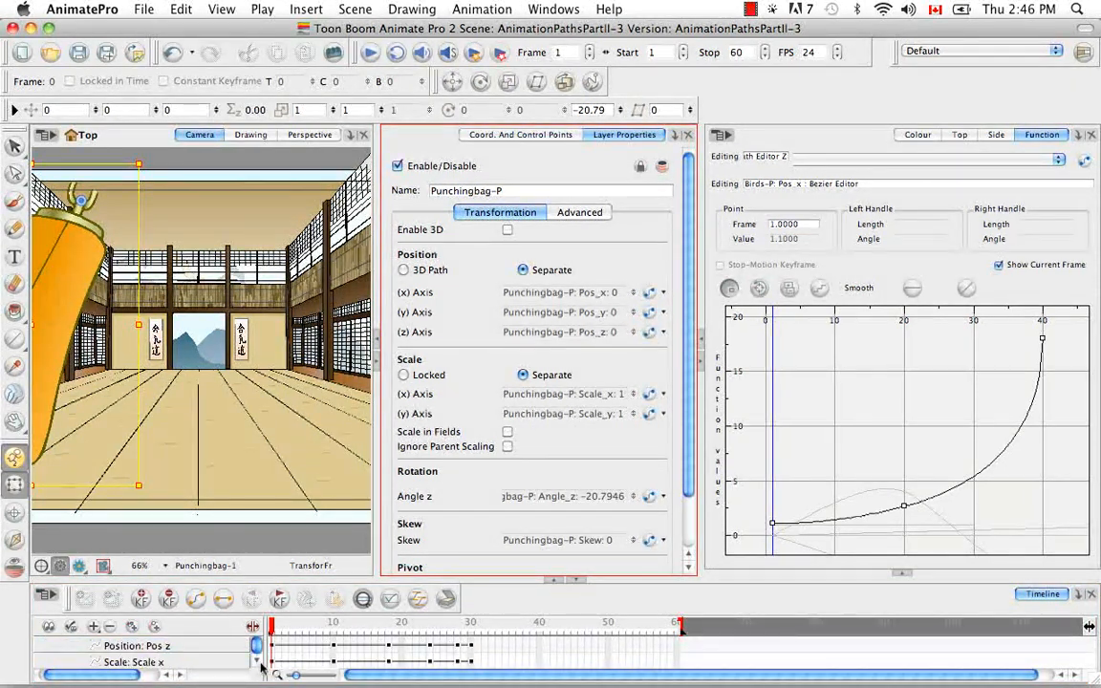
click(257, 660)
click(257, 660)
click(257, 661)
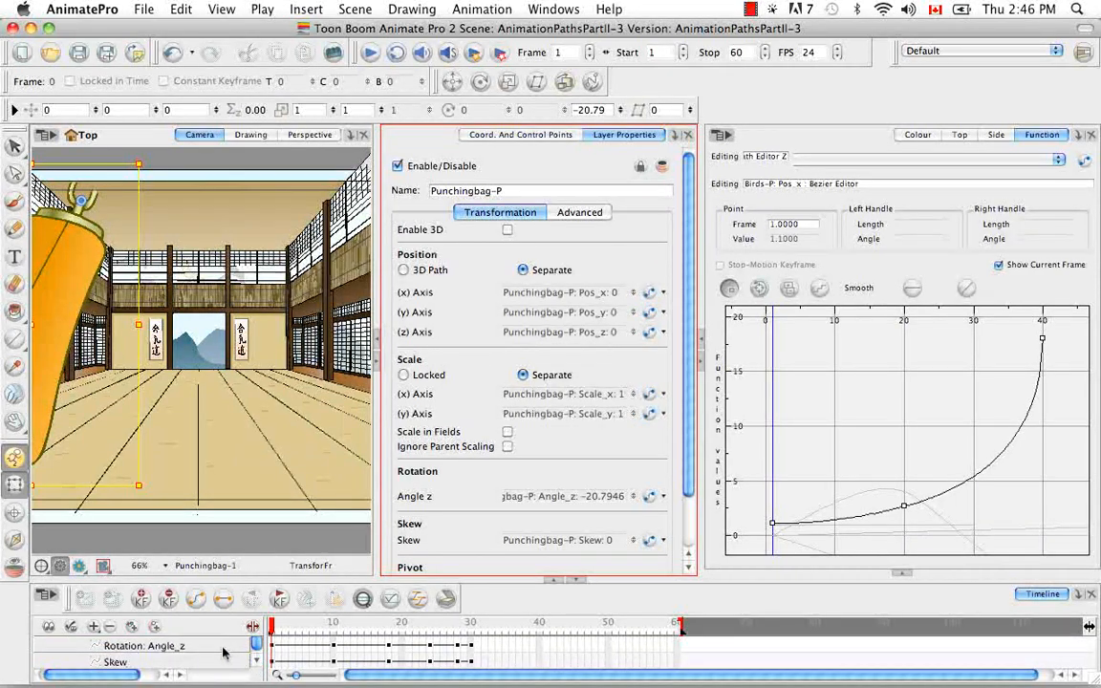
click(230, 649)
Add Punchingbag-P: Angle_z to the list of editable functions and display its curve in the Function view
click(1058, 160)
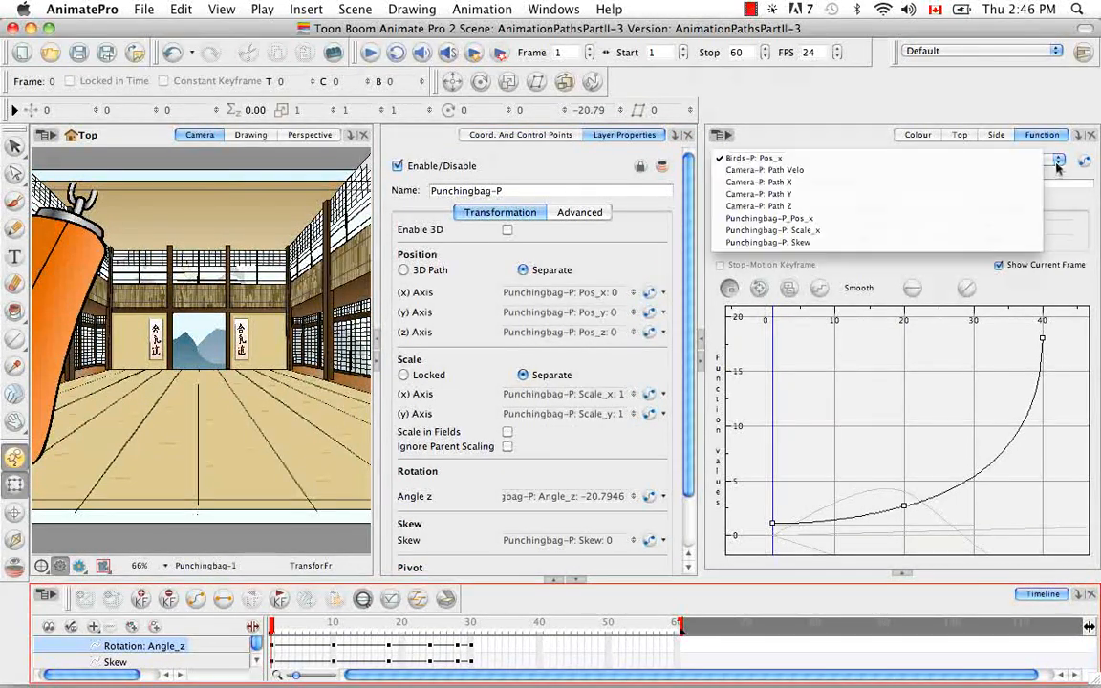
click(1059, 163)
click(1084, 161)
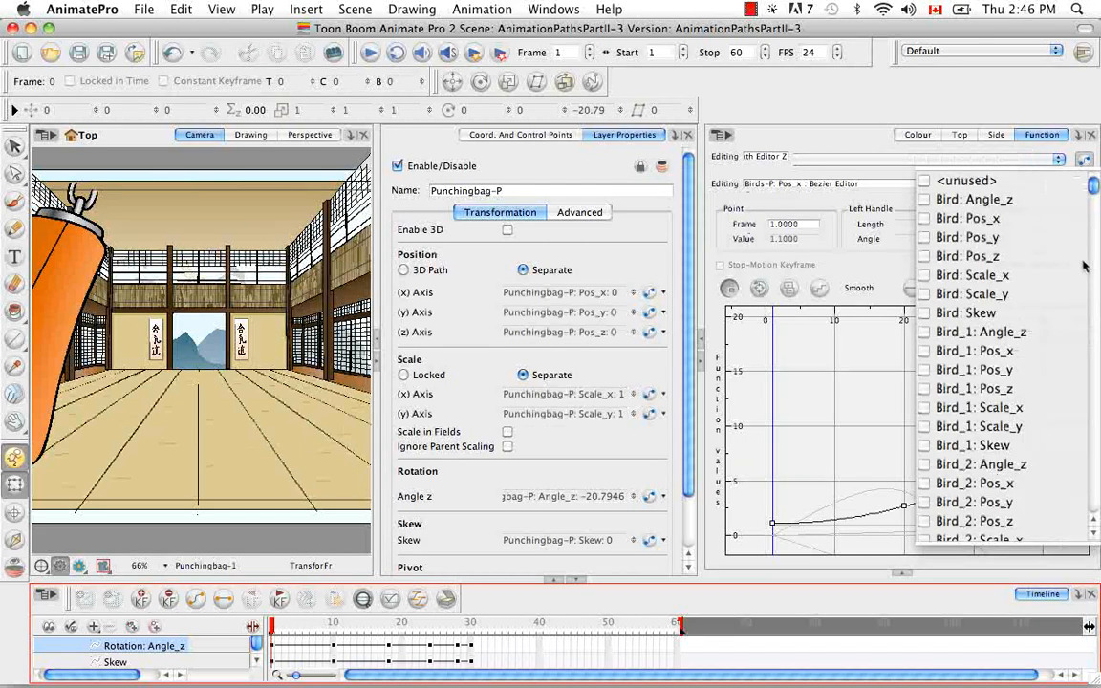
click(1094, 533)
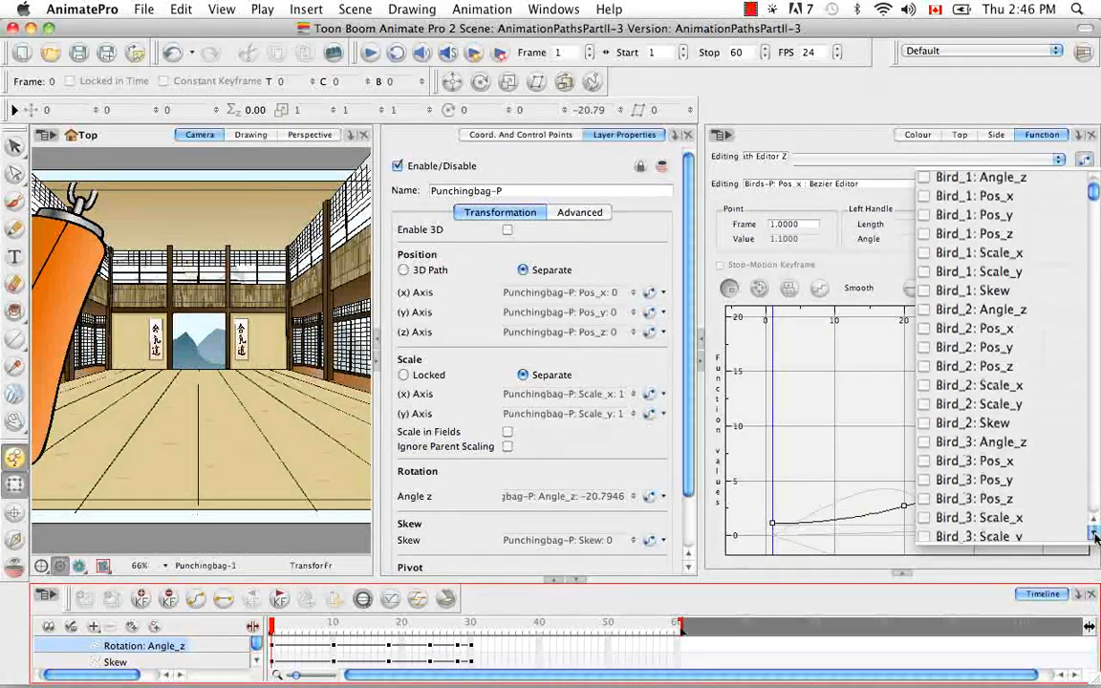
click(1094, 532)
drag(1094, 198, 1093, 339)
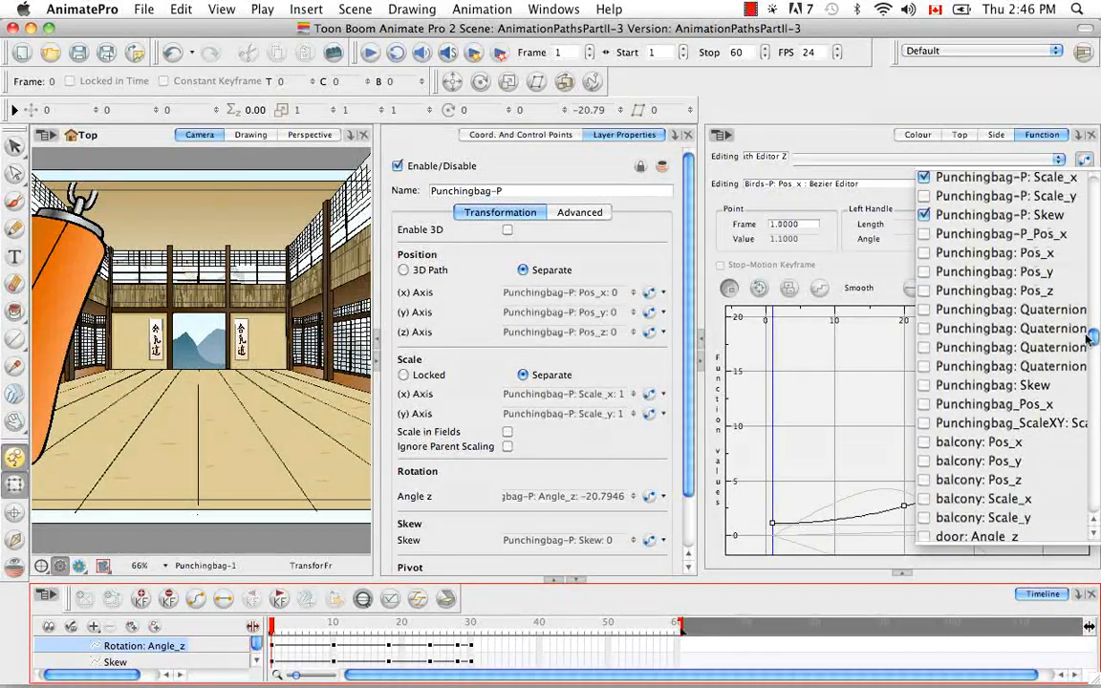
click(1094, 525)
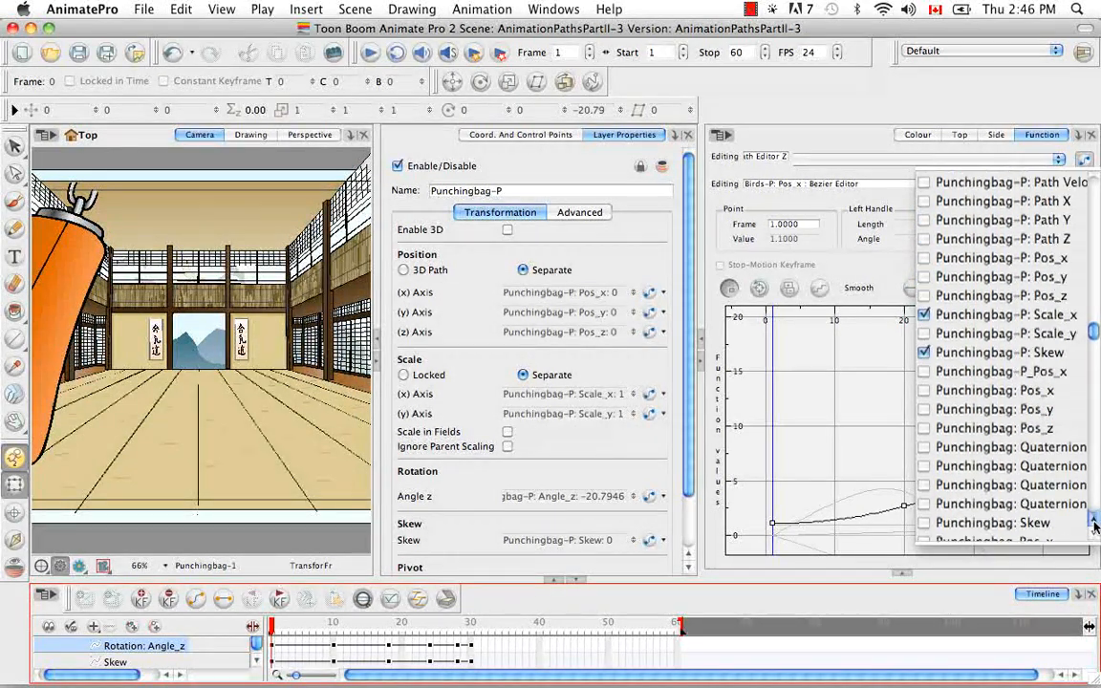
click(1095, 524)
click(1094, 524)
click(1095, 523)
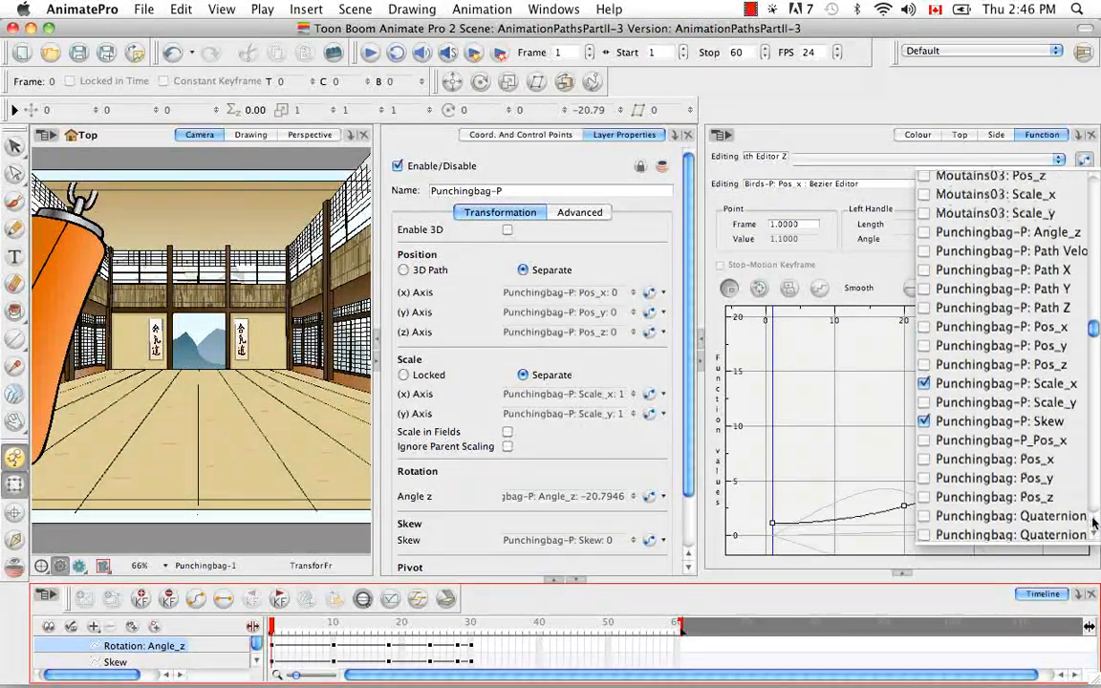
click(961, 231)
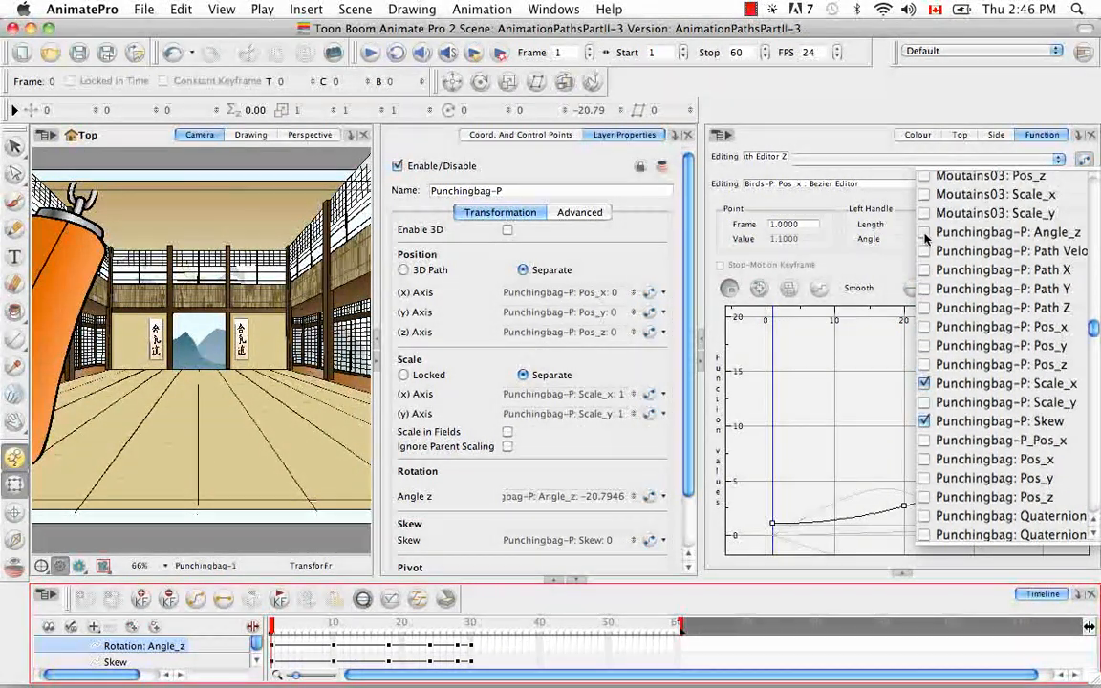
click(1085, 162)
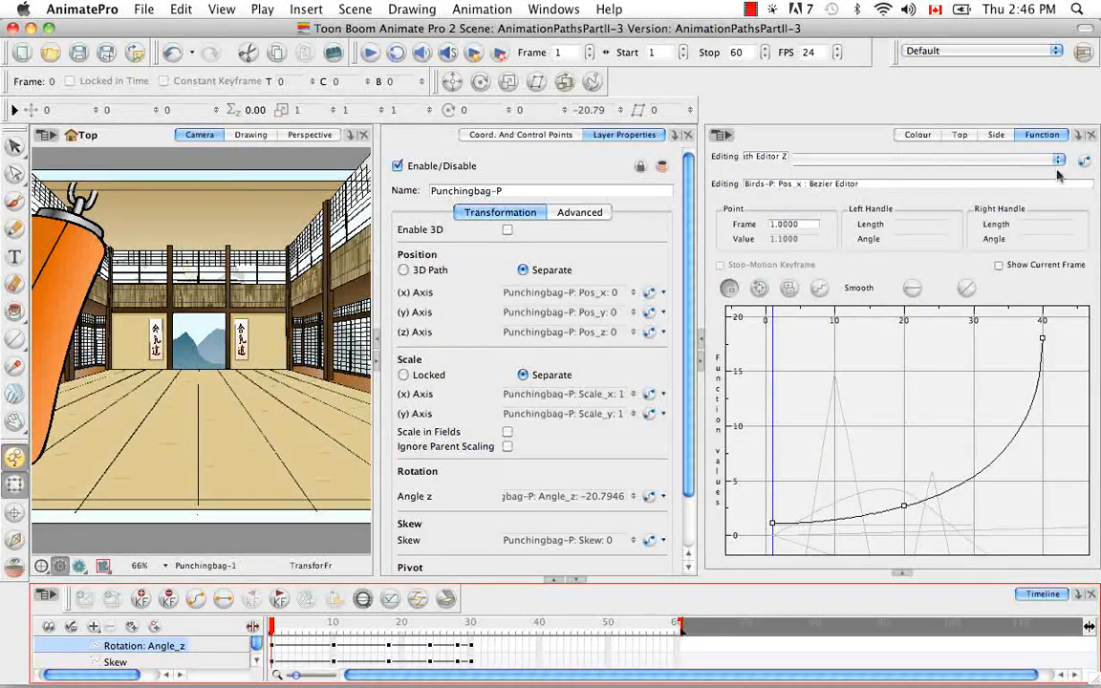
click(958, 156)
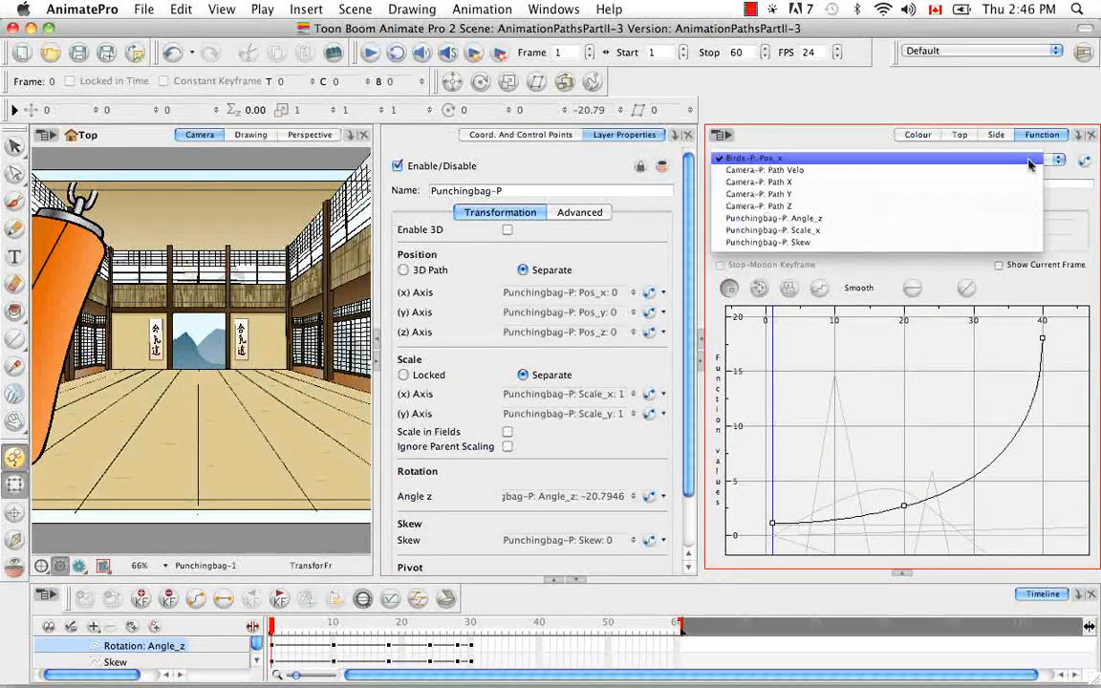
click(963, 222)
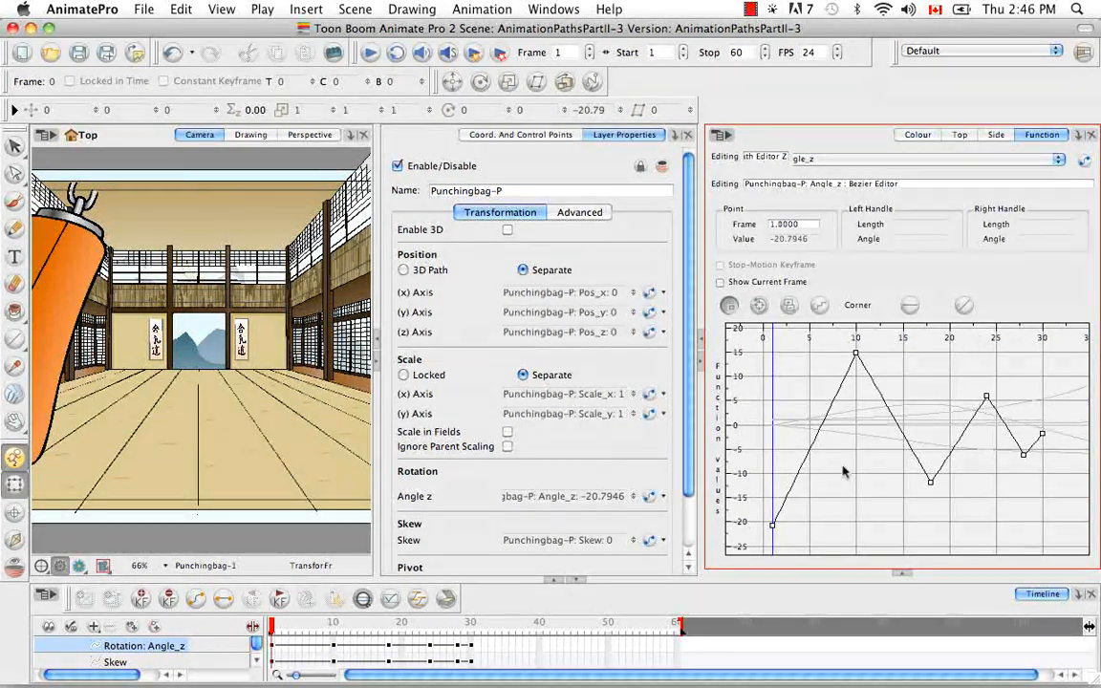
Create a new Ease function for the Punchingbag-P rotation Angle z and open it in the Ease Editor
click(664, 498)
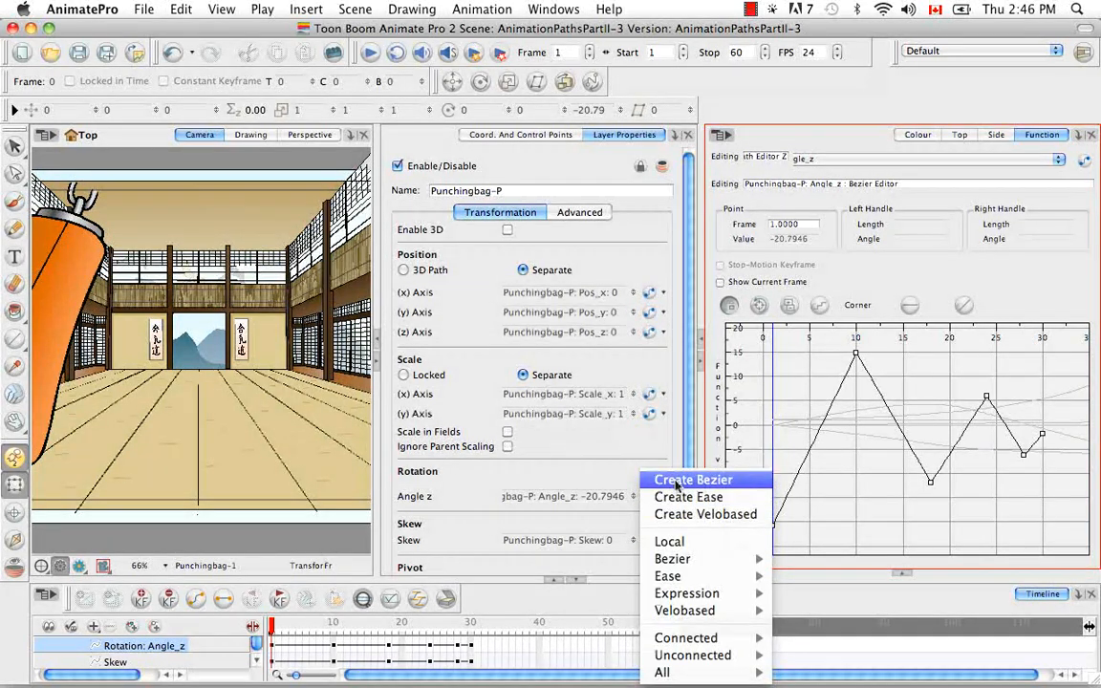
click(679, 498)
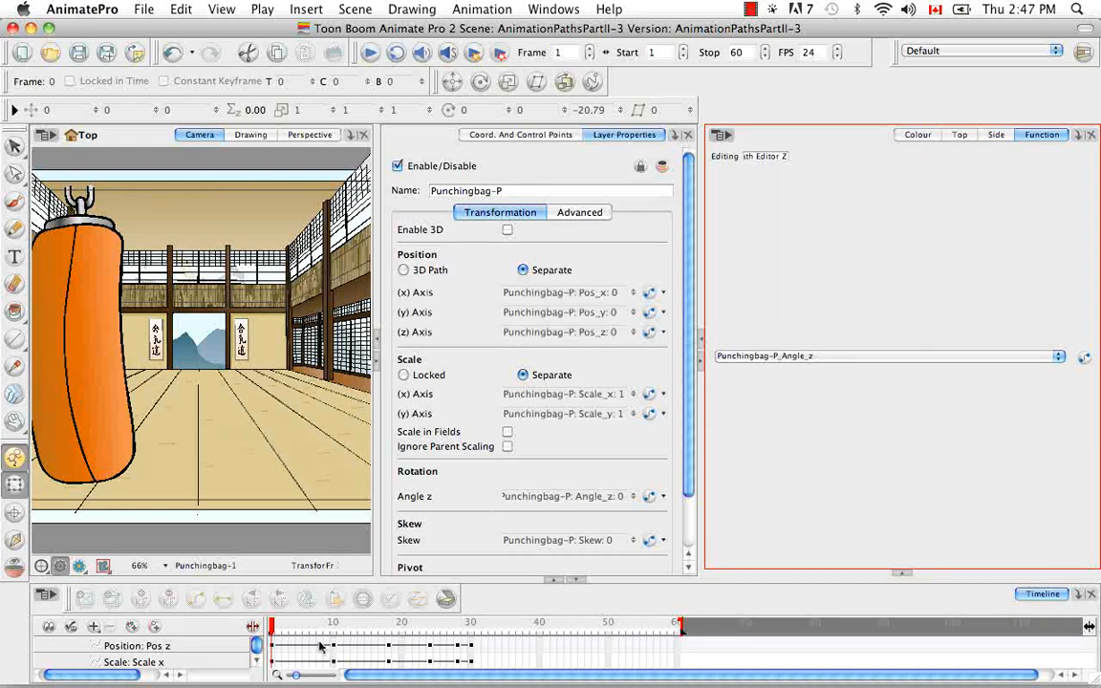
key(grave)
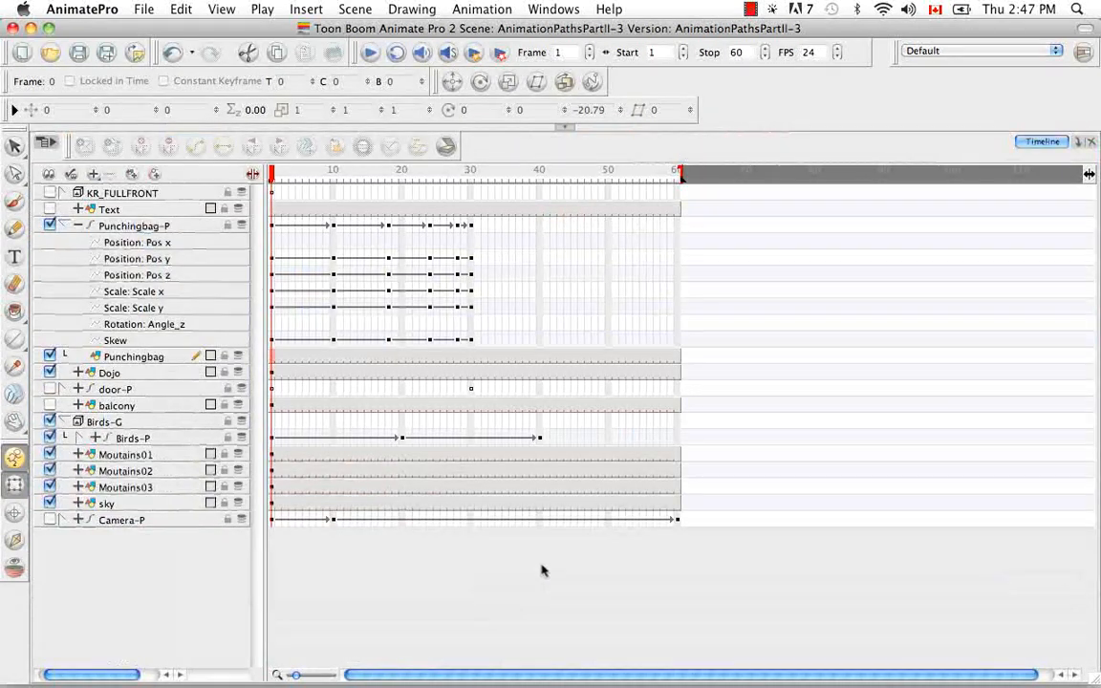
click(272, 326)
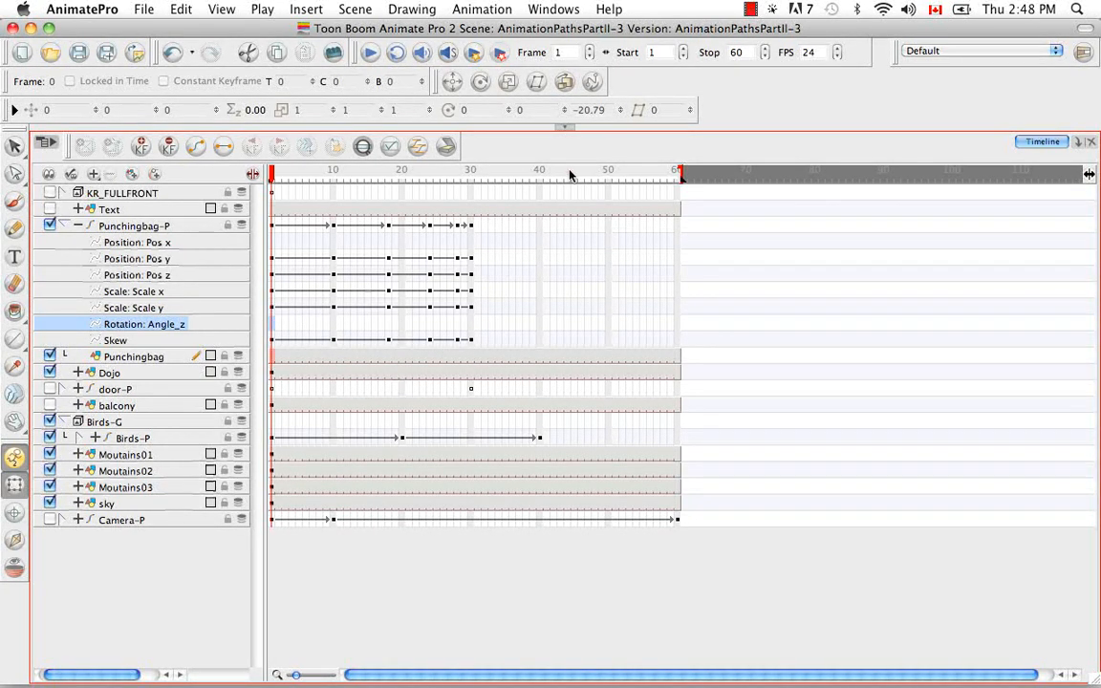
click(567, 130)
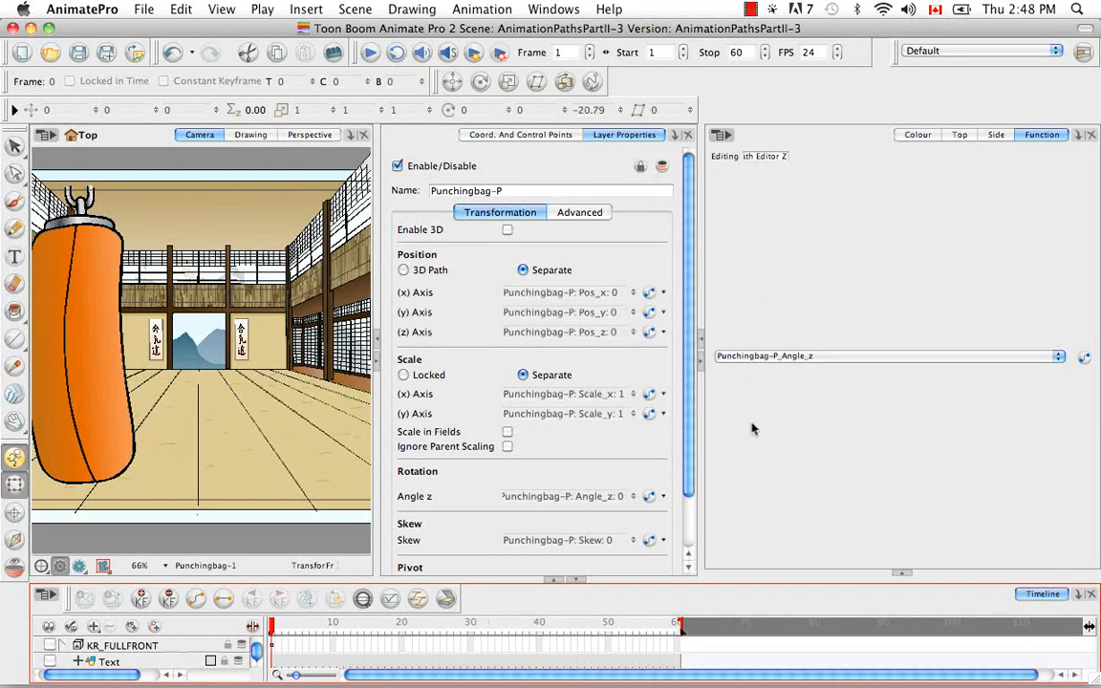
click(649, 496)
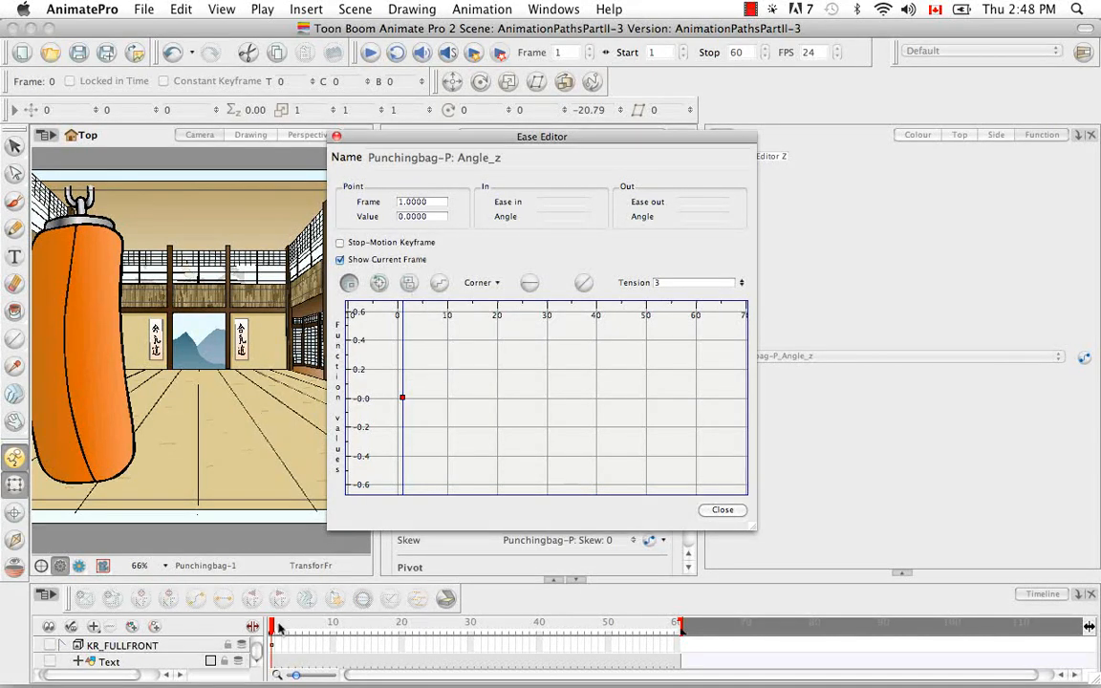
Add keyframes to the Angle_z ease curve at frames 10, 18, 24, 28 and 30
click(293, 630)
drag(292, 630, 335, 630)
click(256, 666)
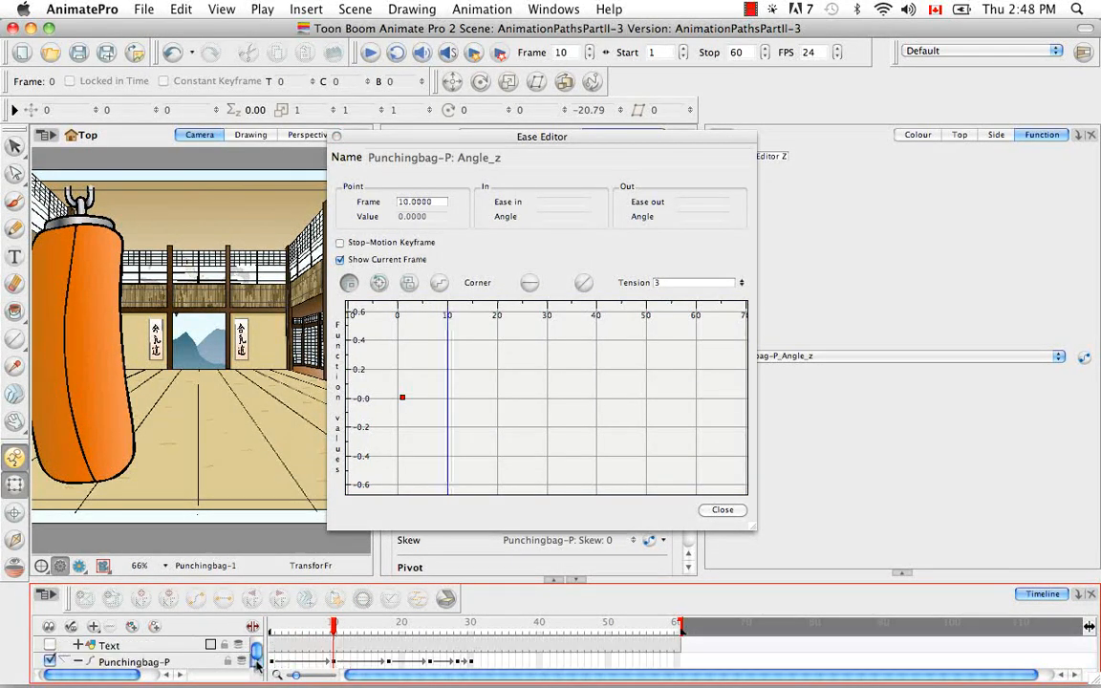
click(256, 667)
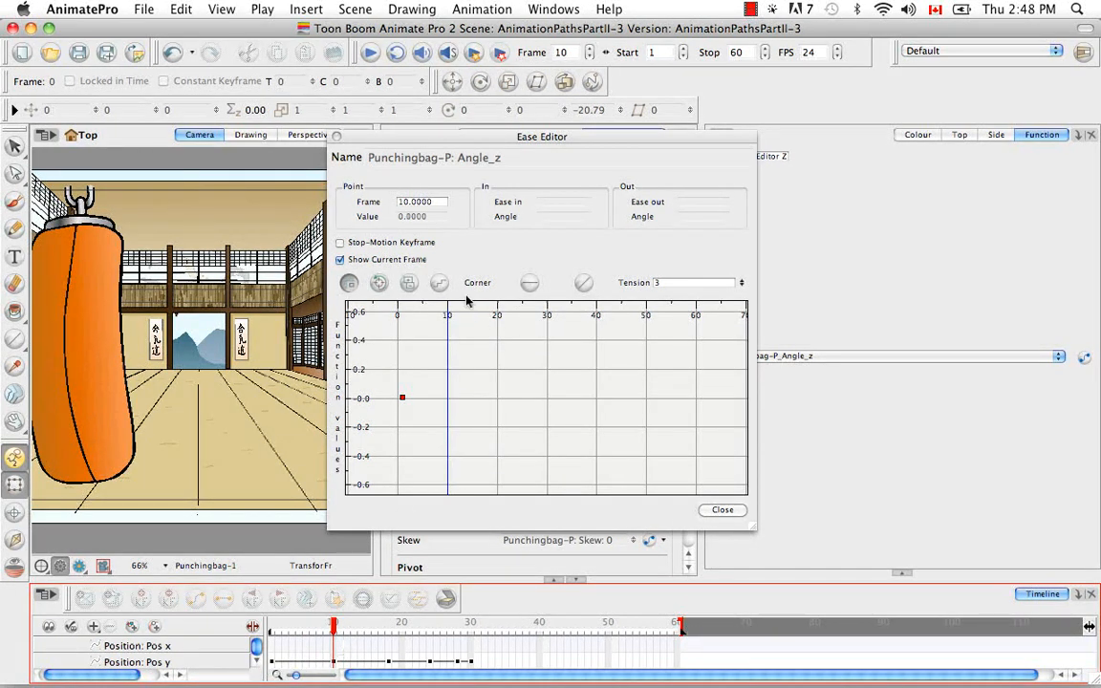
click(409, 284)
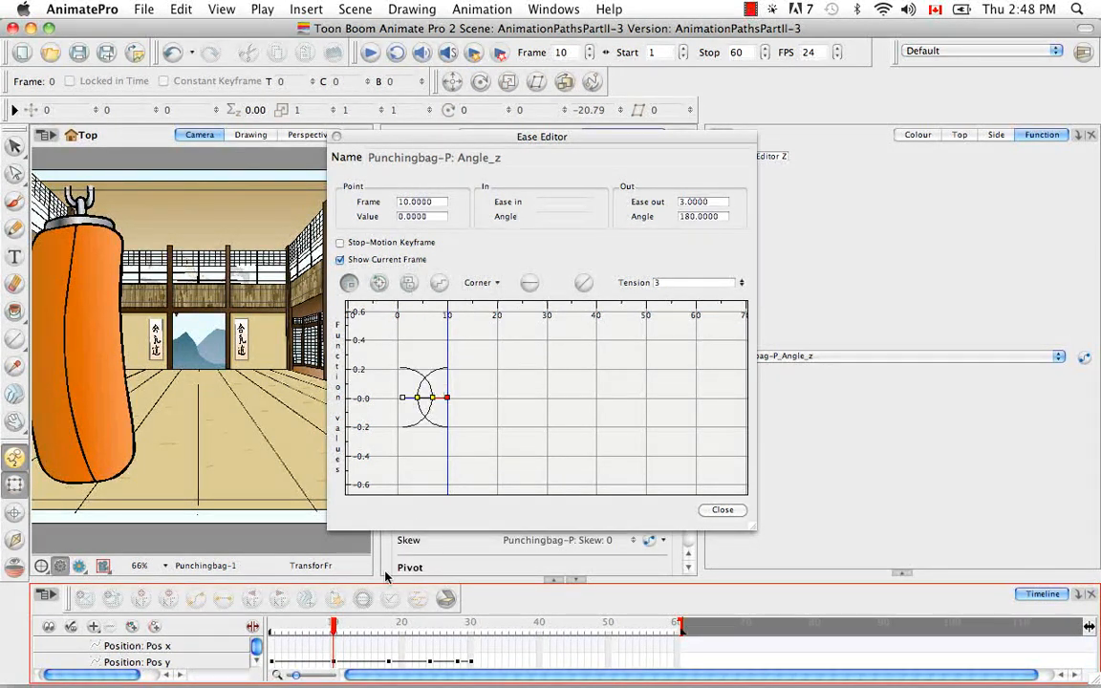
drag(334, 627, 388, 626)
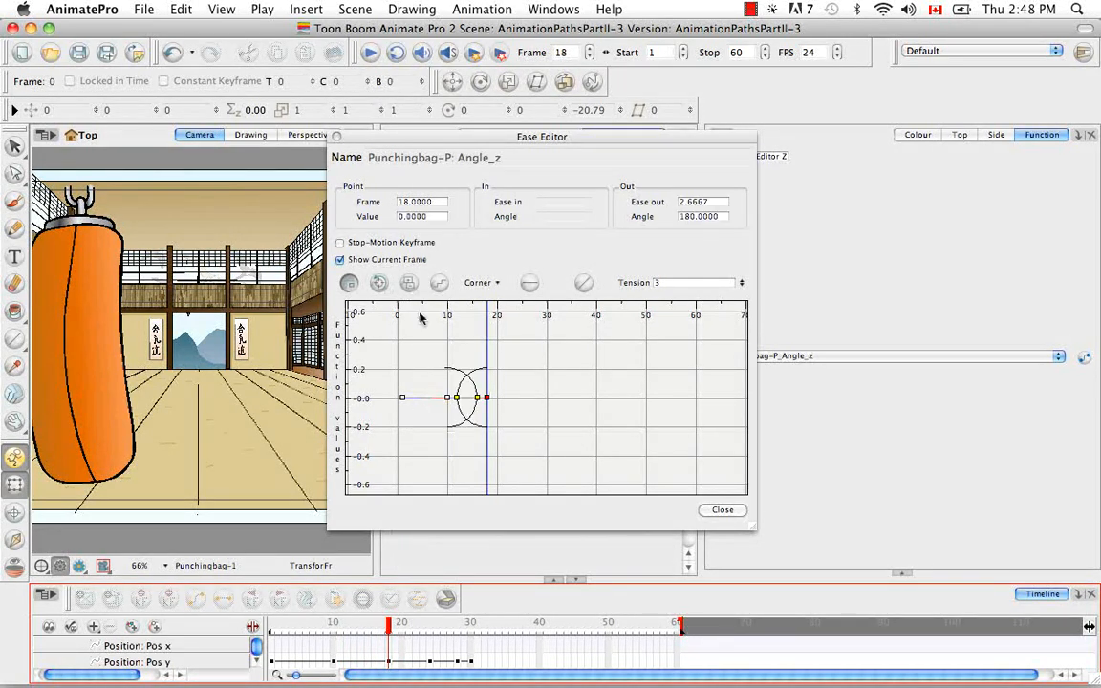
click(430, 643)
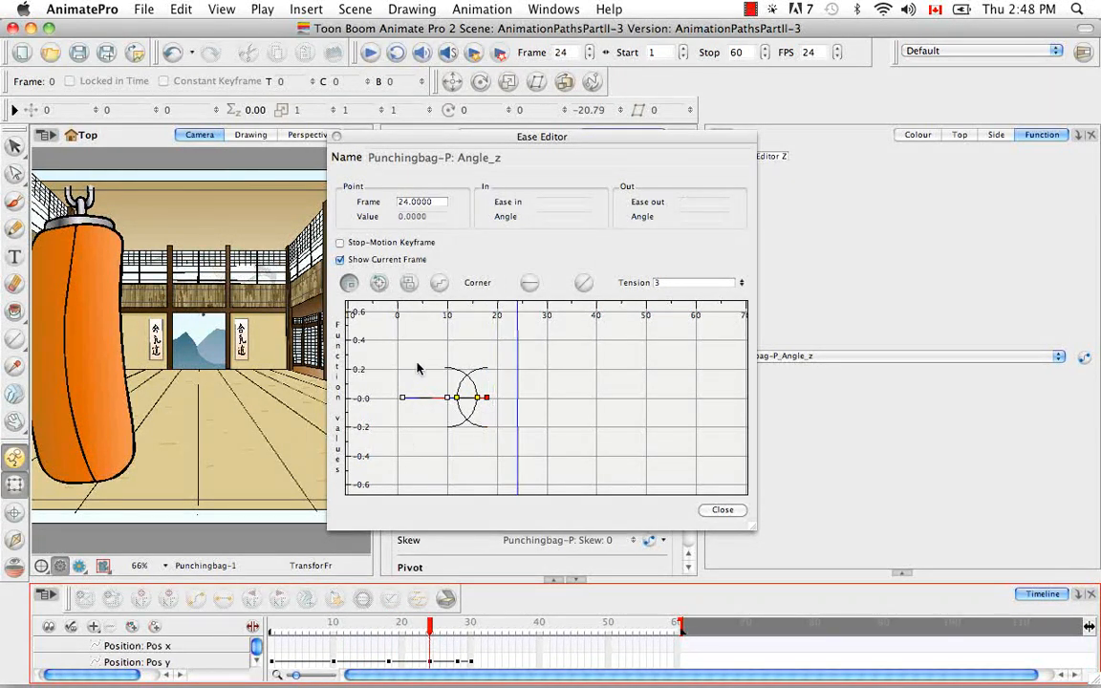
drag(430, 628, 472, 633)
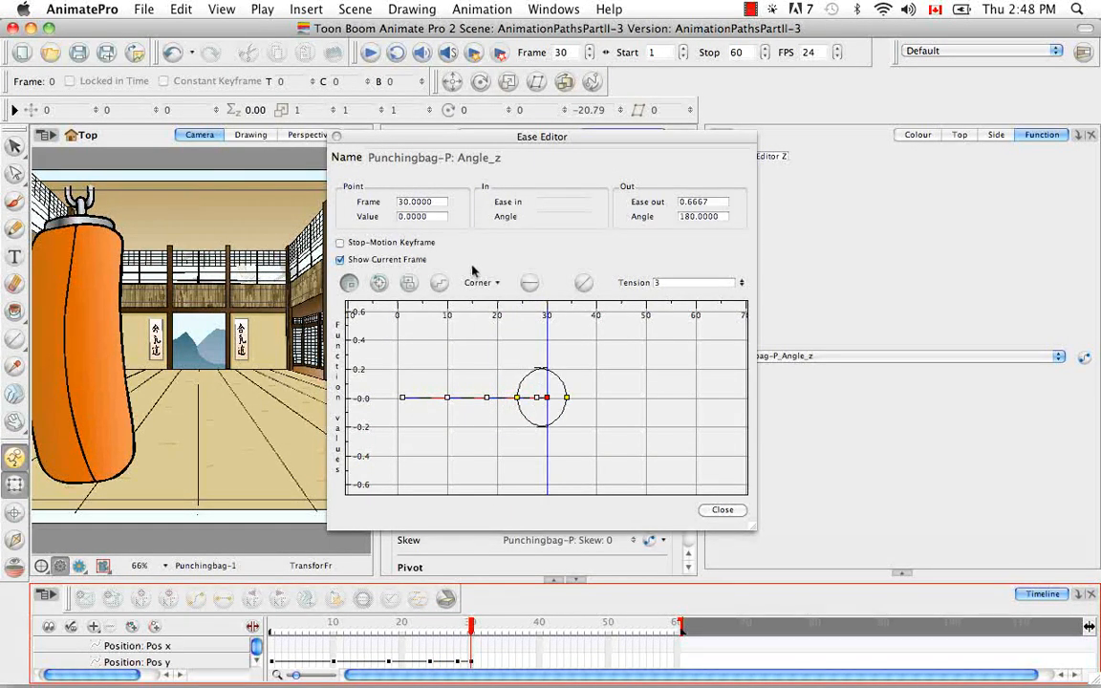
Raise the frame 10 point of the Angle_z curve in stages to a value of about 5, playing the scene to check the swing
click(447, 398)
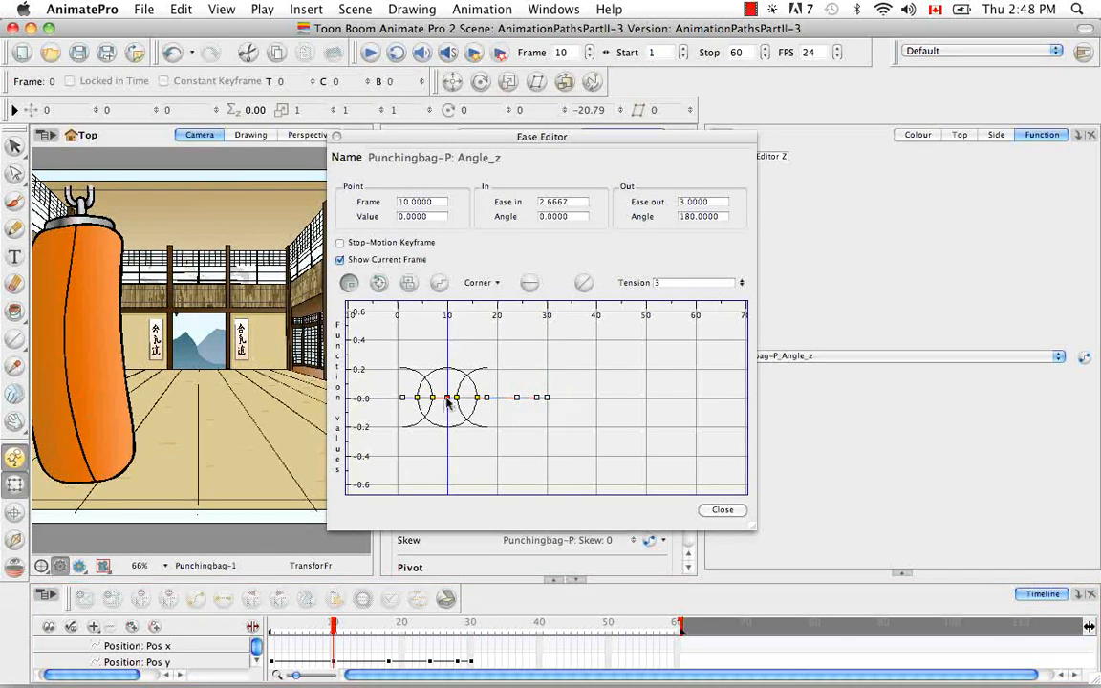
drag(449, 402, 448, 373)
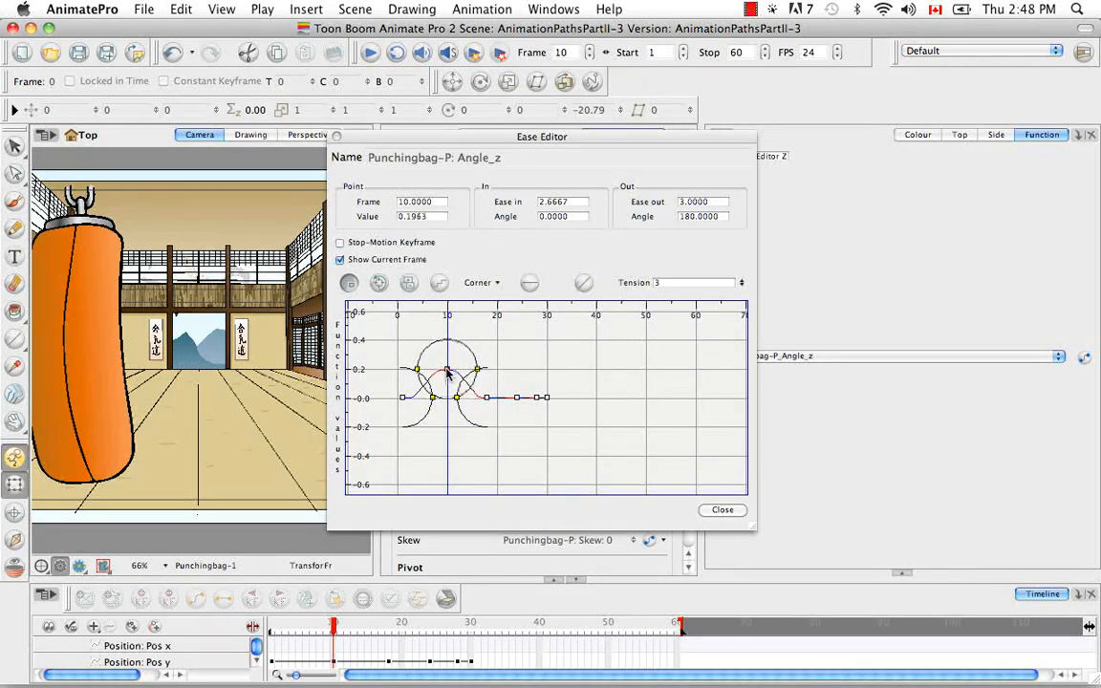
drag(516, 136, 727, 145)
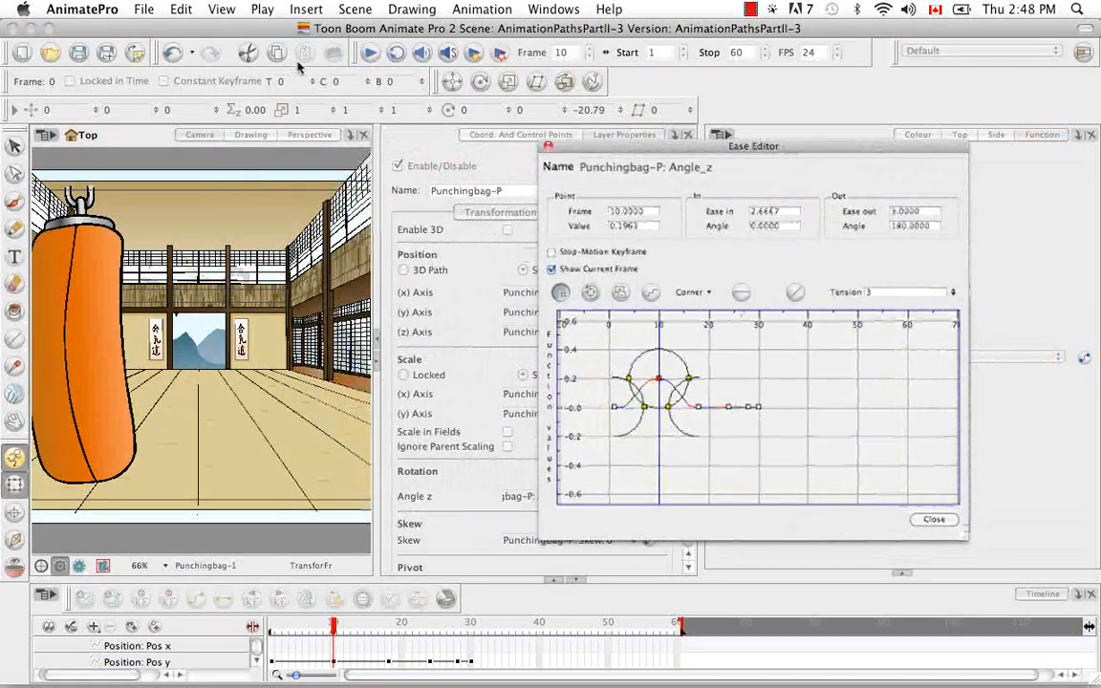
click(369, 54)
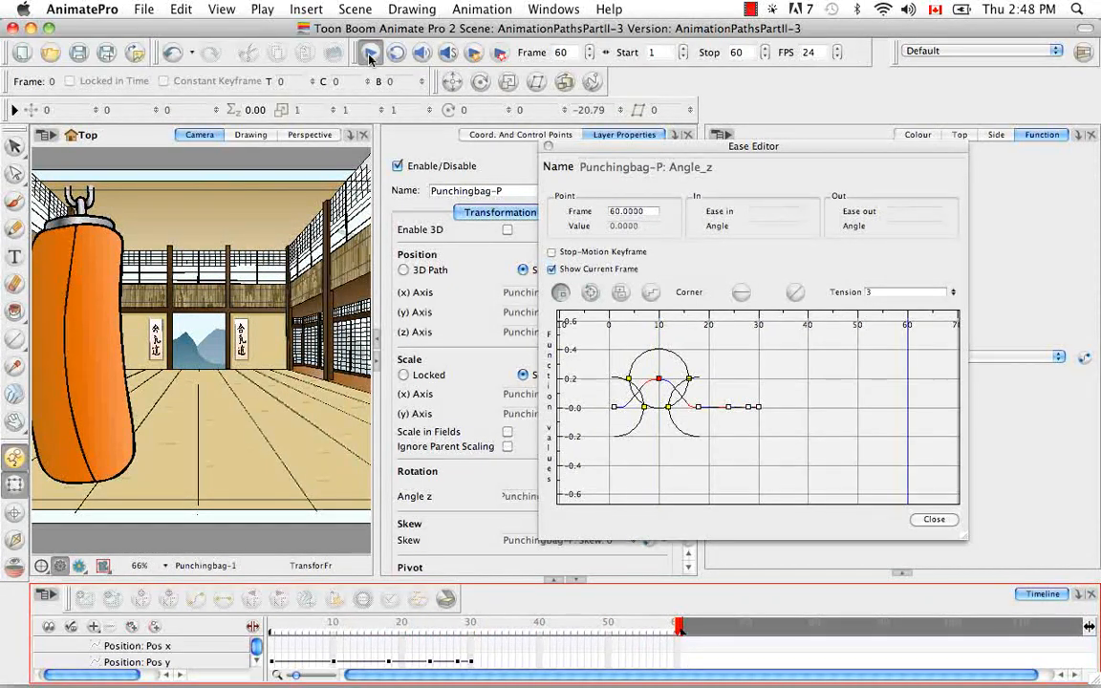
click(369, 54)
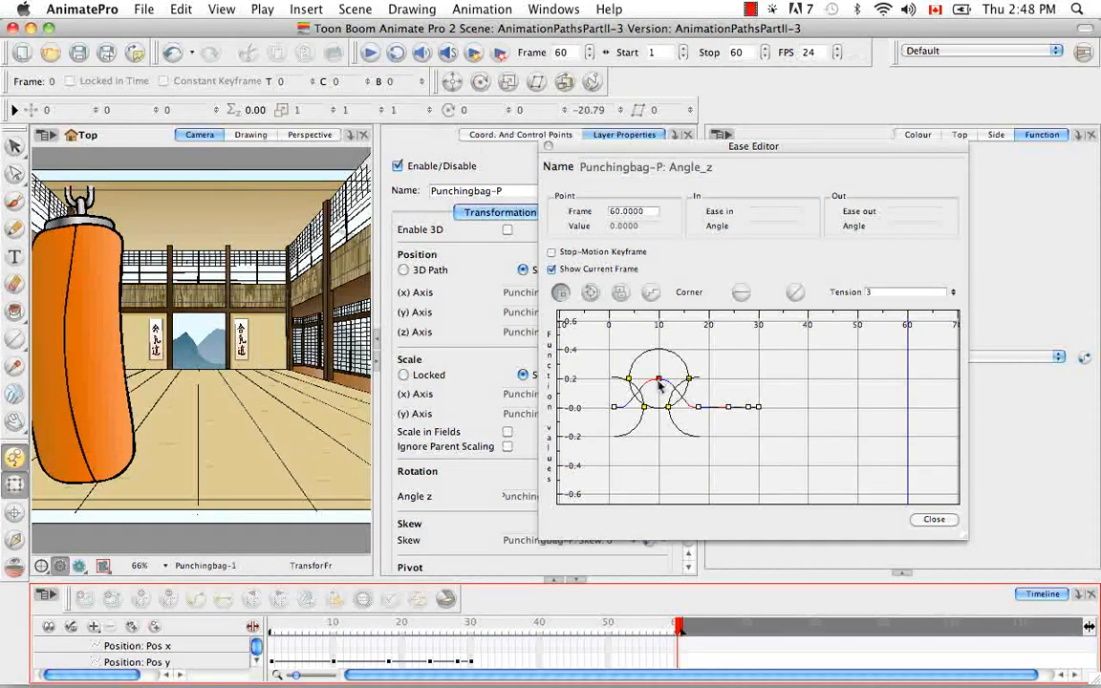
mouse_move(659, 382)
mouse_down()
mouse_move(666, 294)
mouse_move(664, 380)
mouse_up()
click(372, 53)
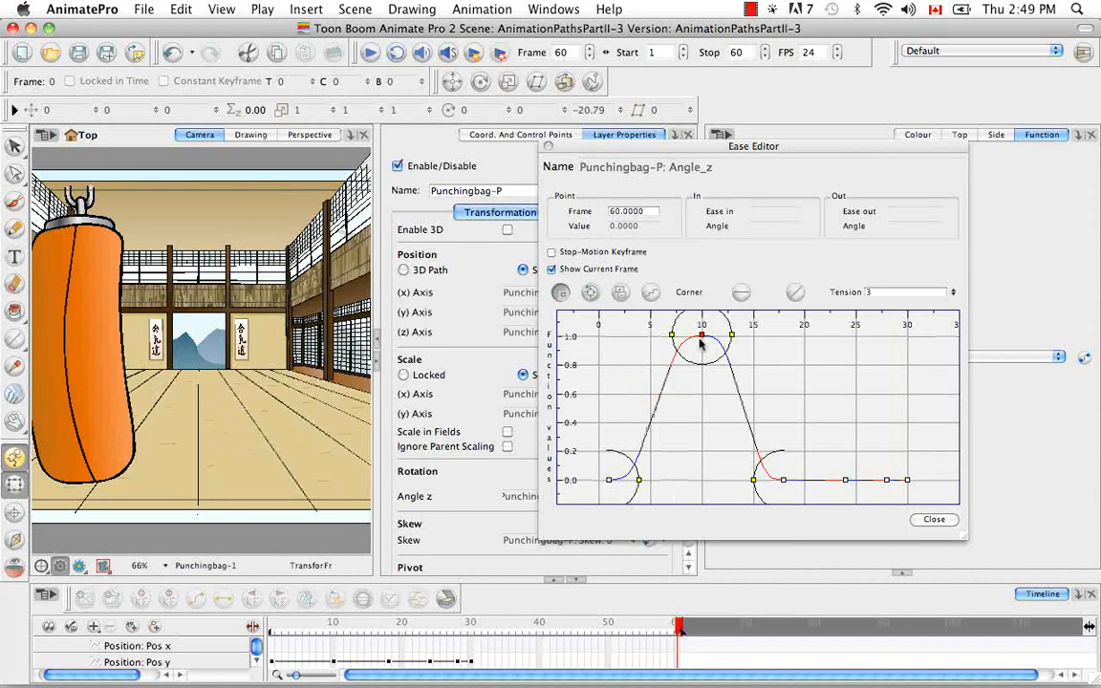
drag(701, 339, 722, 407)
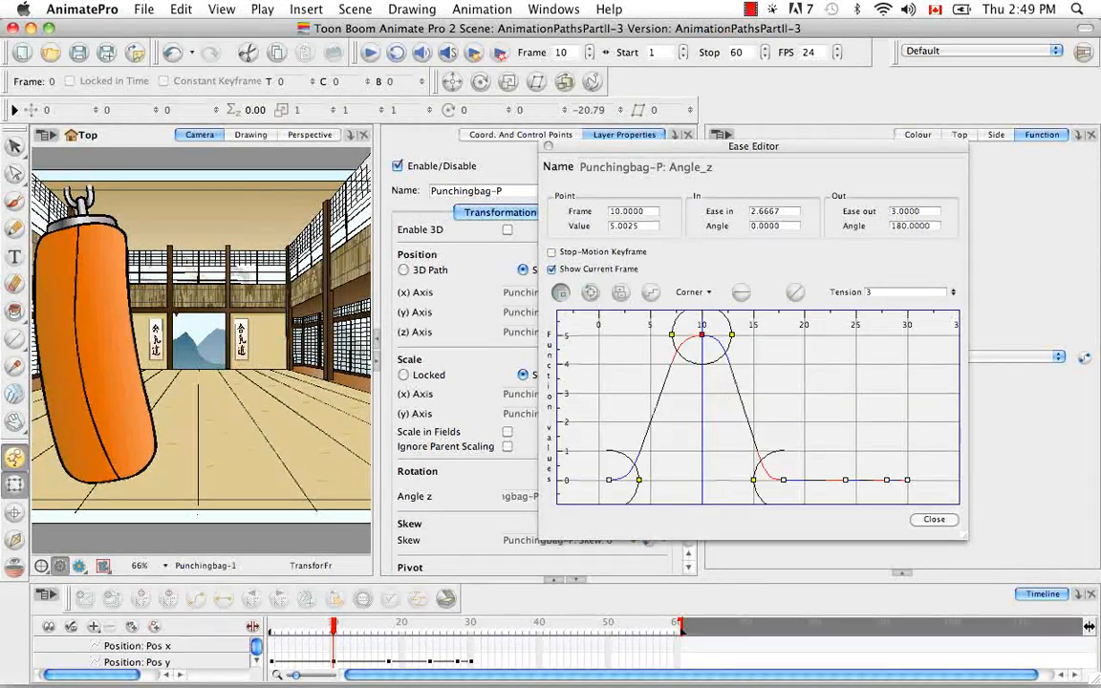
click(370, 52)
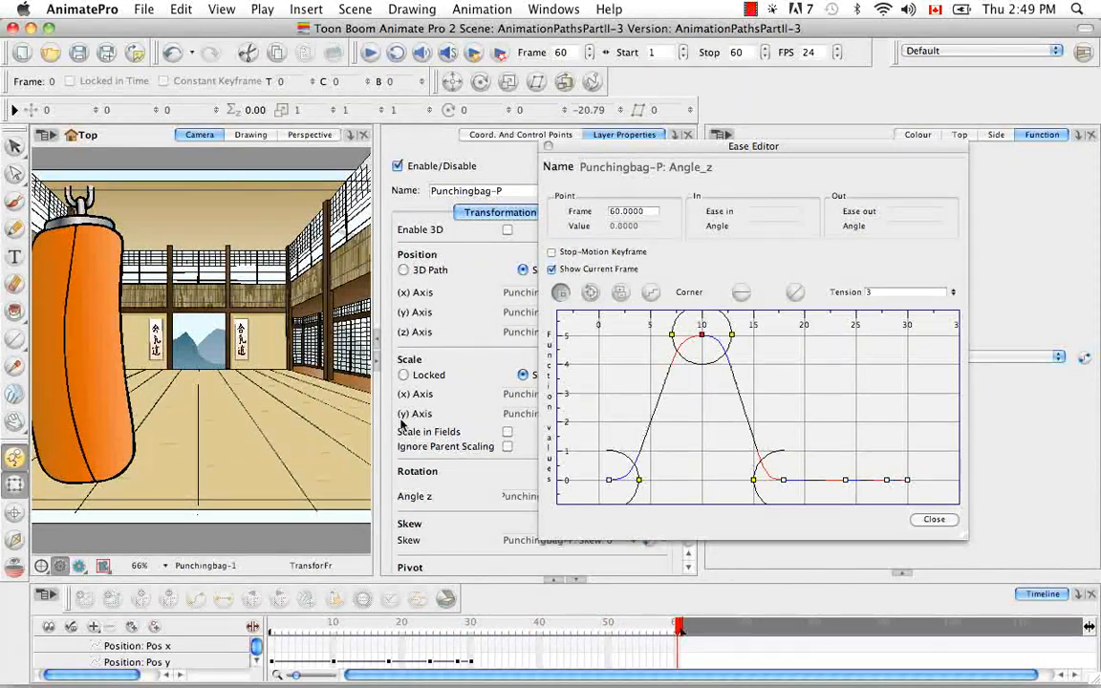
Lower the frame 18 point of the Angle_z curve to a value of about -4
click(784, 481)
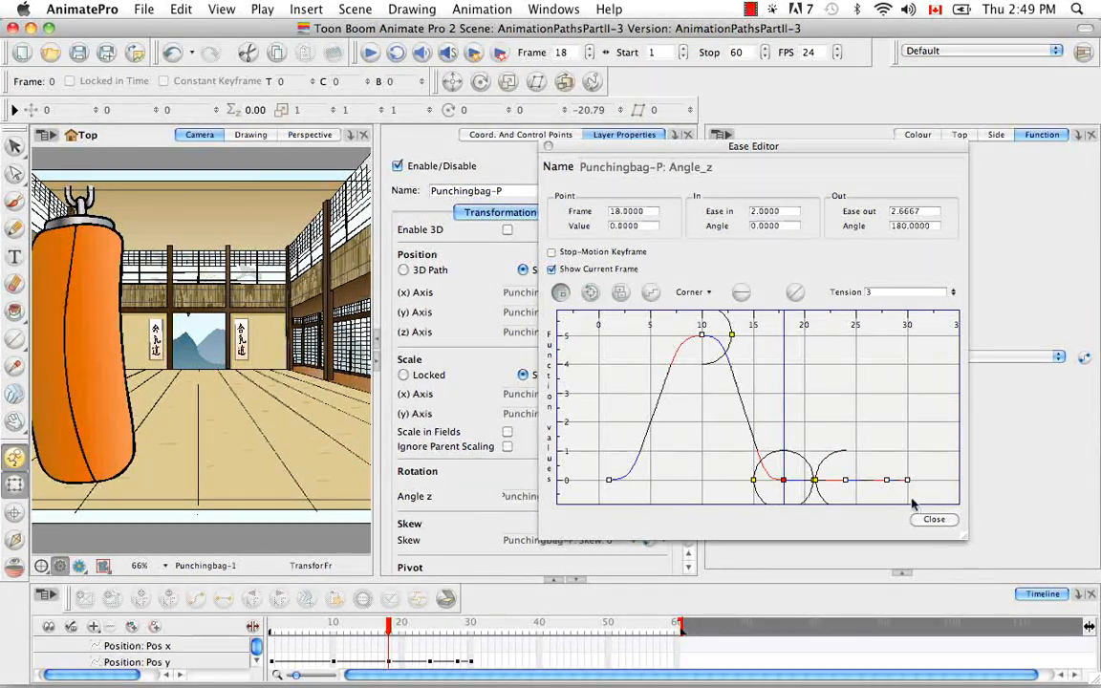
drag(784, 480, 783, 376)
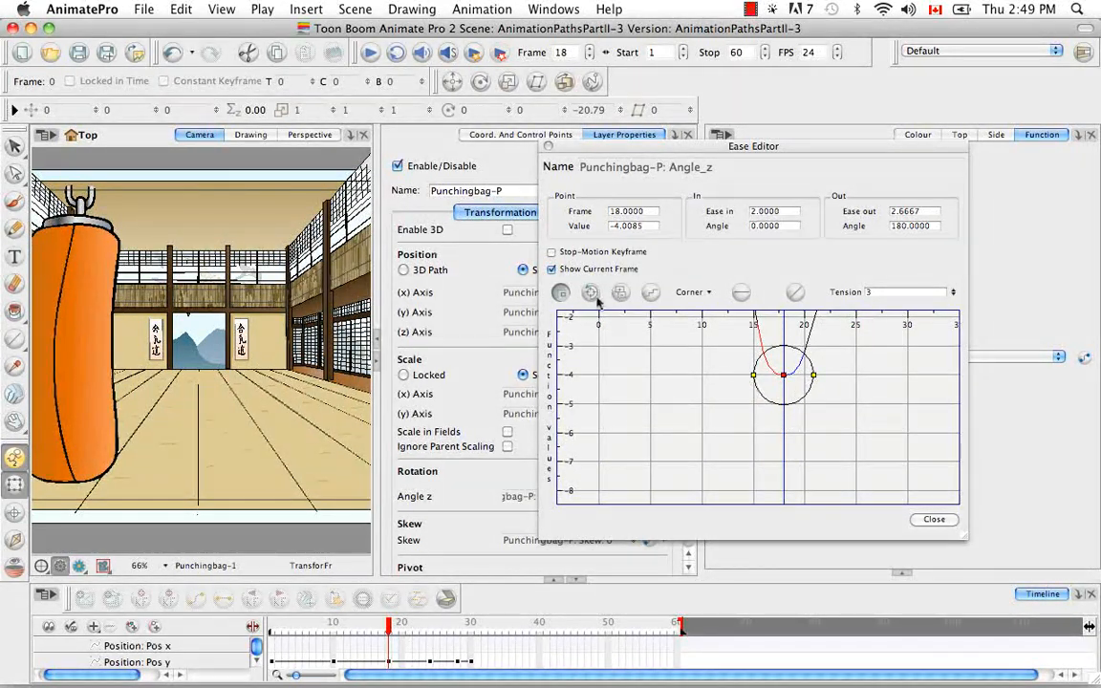
Play the scene to check the bag's swing and pan the camera view to show the whole punching bag
click(369, 53)
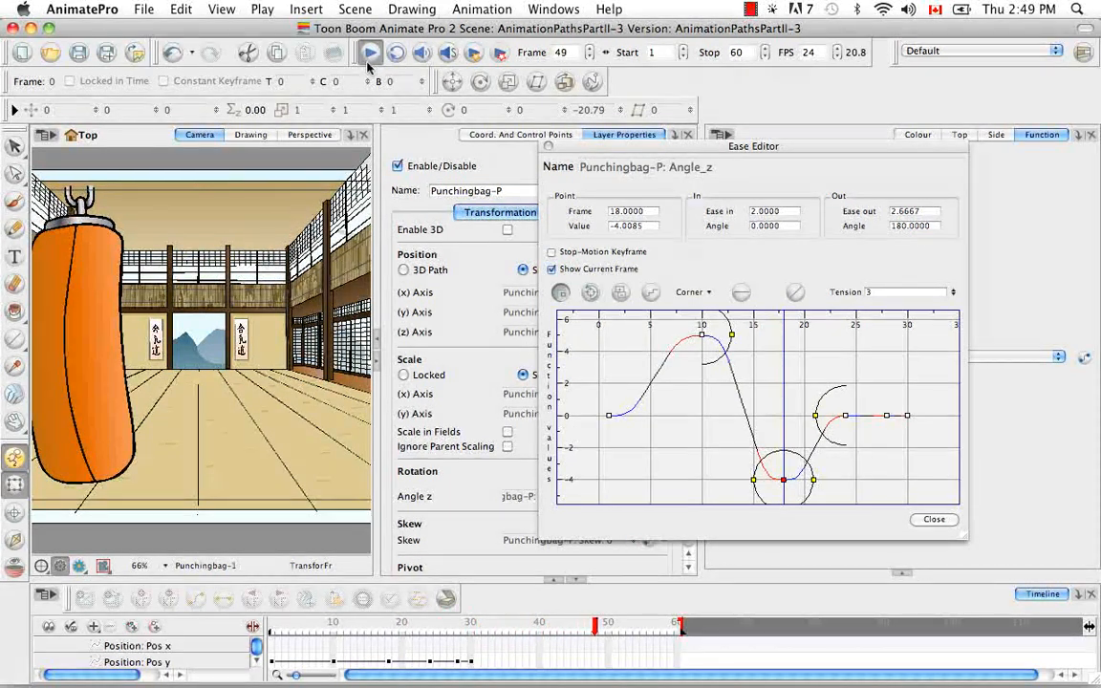
click(369, 54)
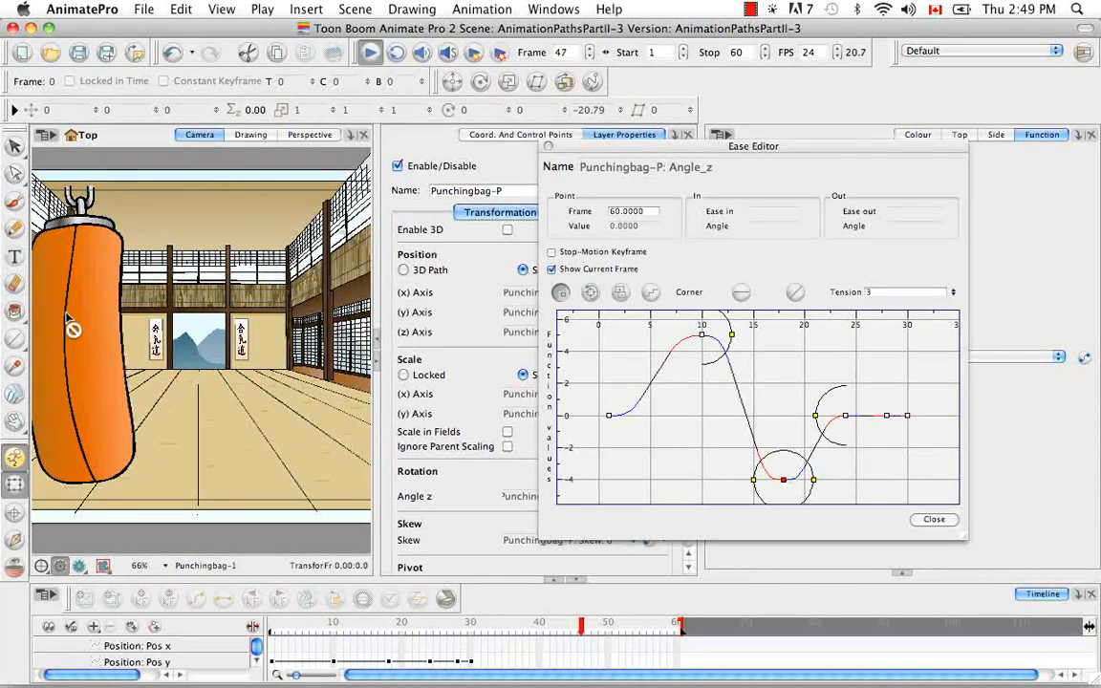
click(211, 543)
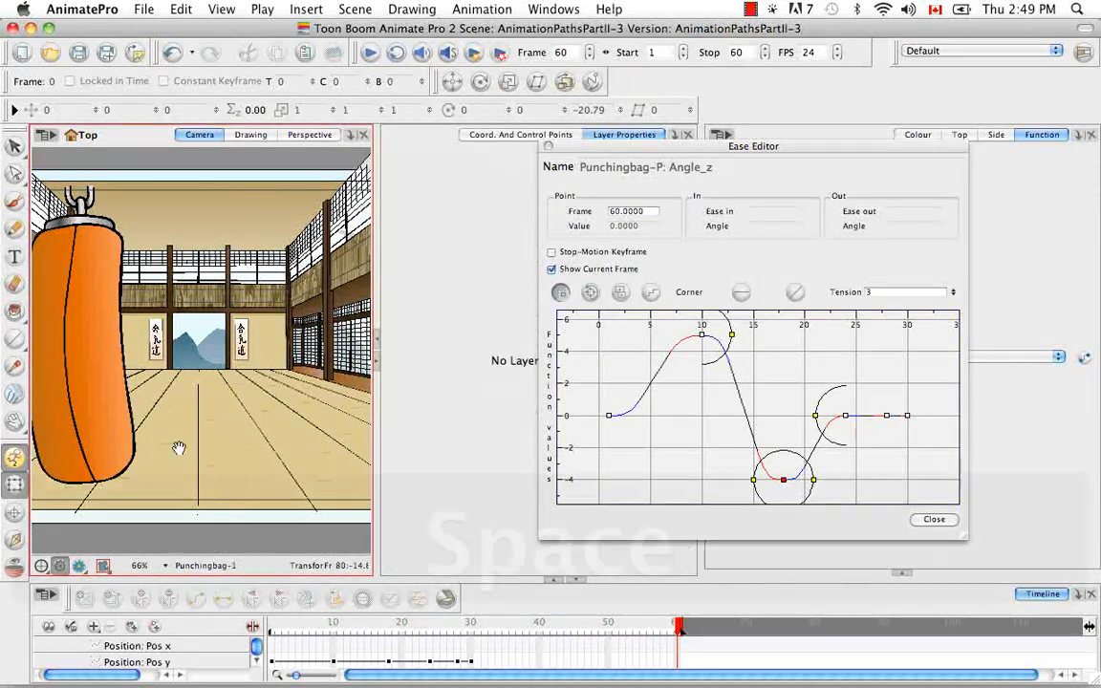
key(space)
drag(211, 543, 255, 455)
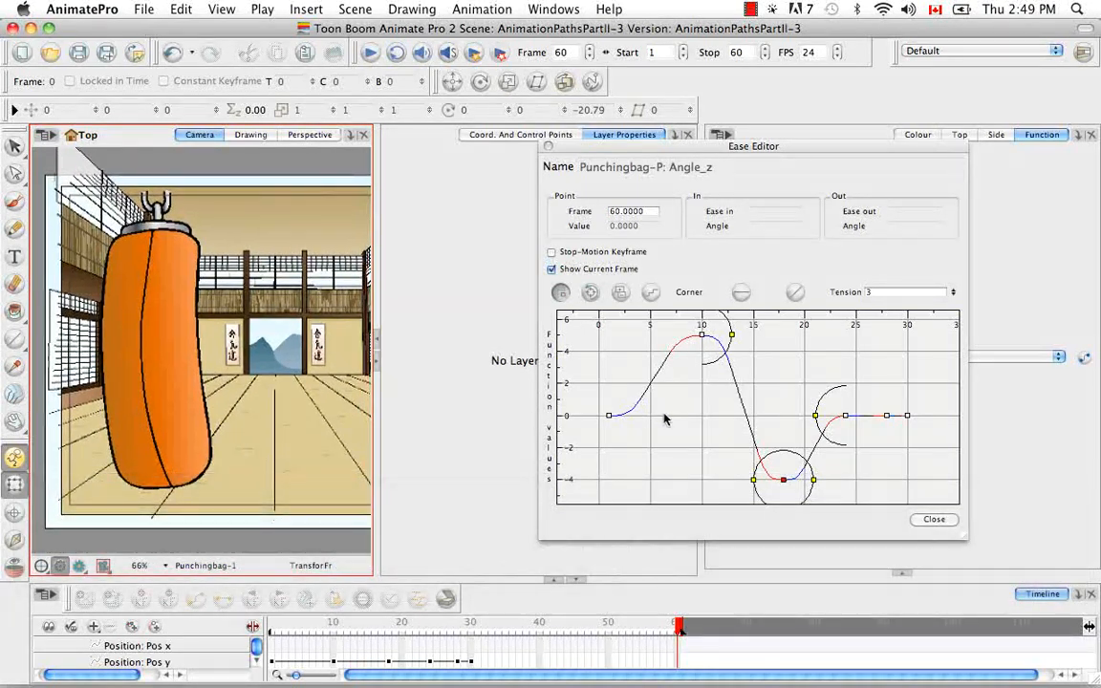
Raise the frame 10 point of the Angle_z curve to a value of about 15 for a wider swing
click(702, 336)
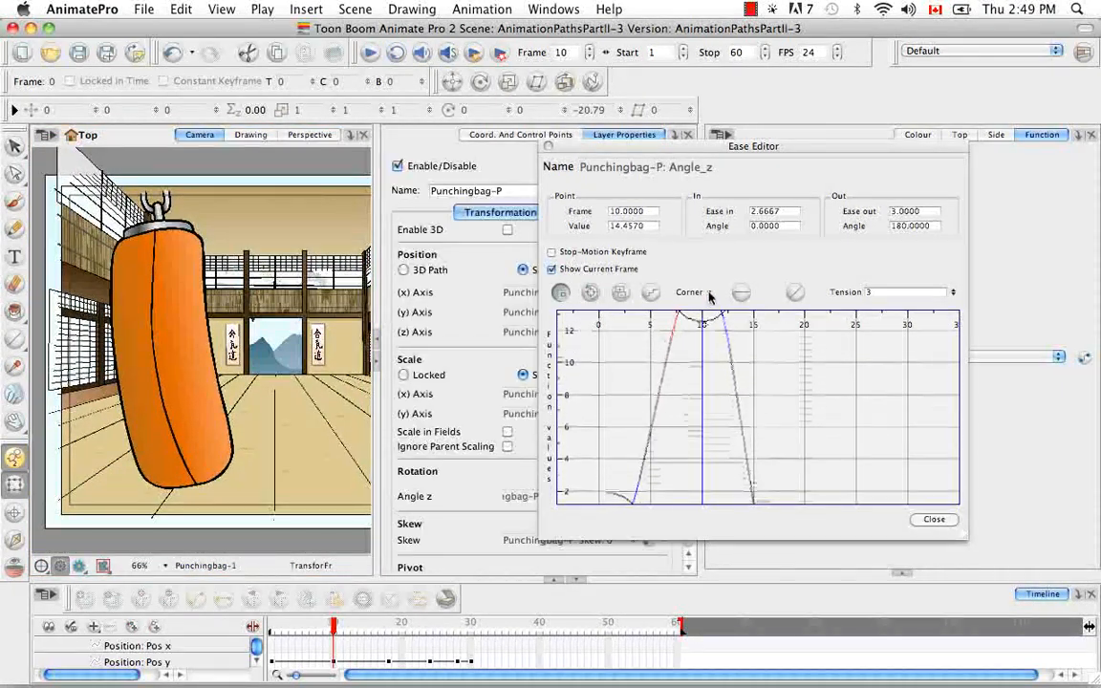
drag(709, 328, 708, 375)
click(597, 297)
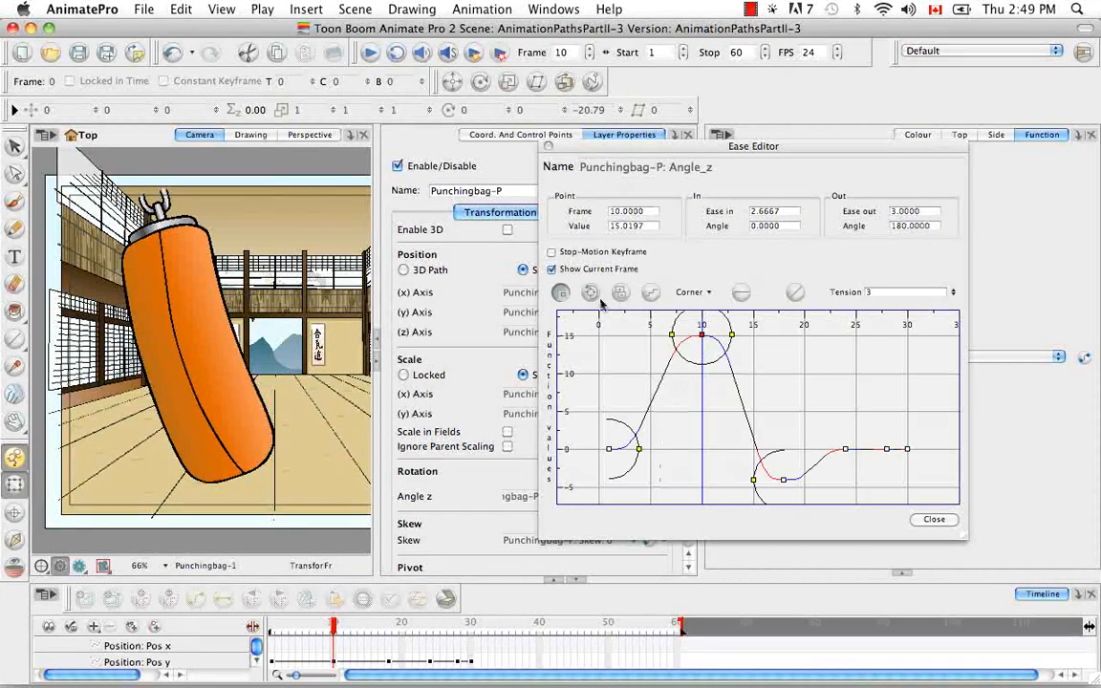
Lower the frame 18 point of the Angle_z curve to a value of about -12.8 and play the scene
click(784, 481)
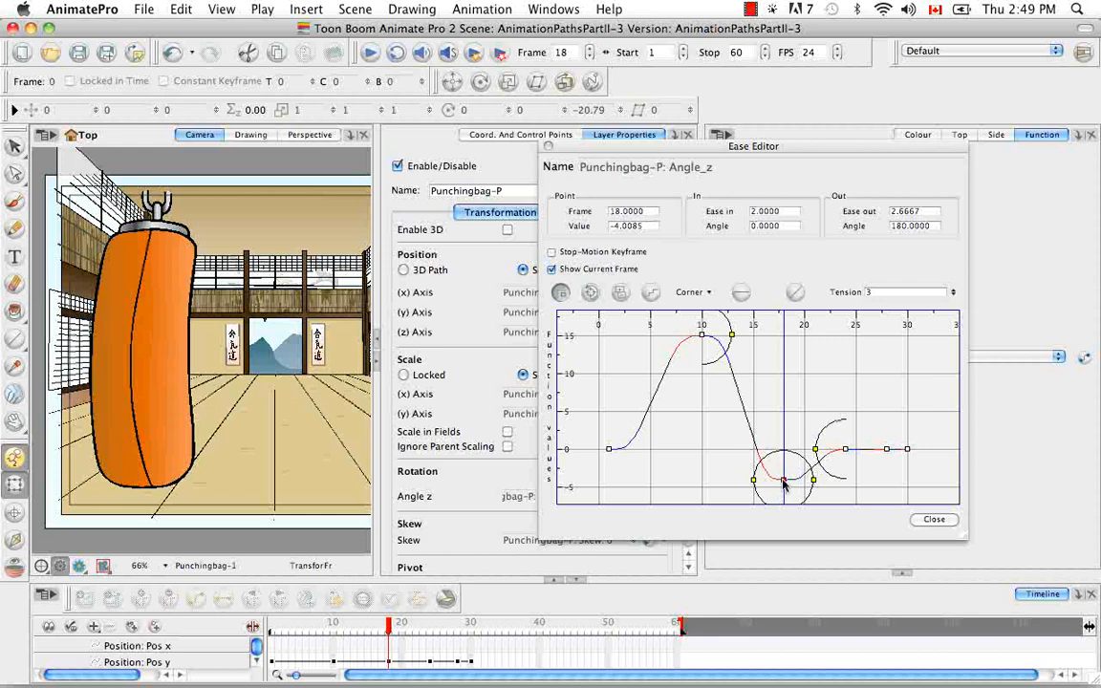
drag(784, 483, 781, 406)
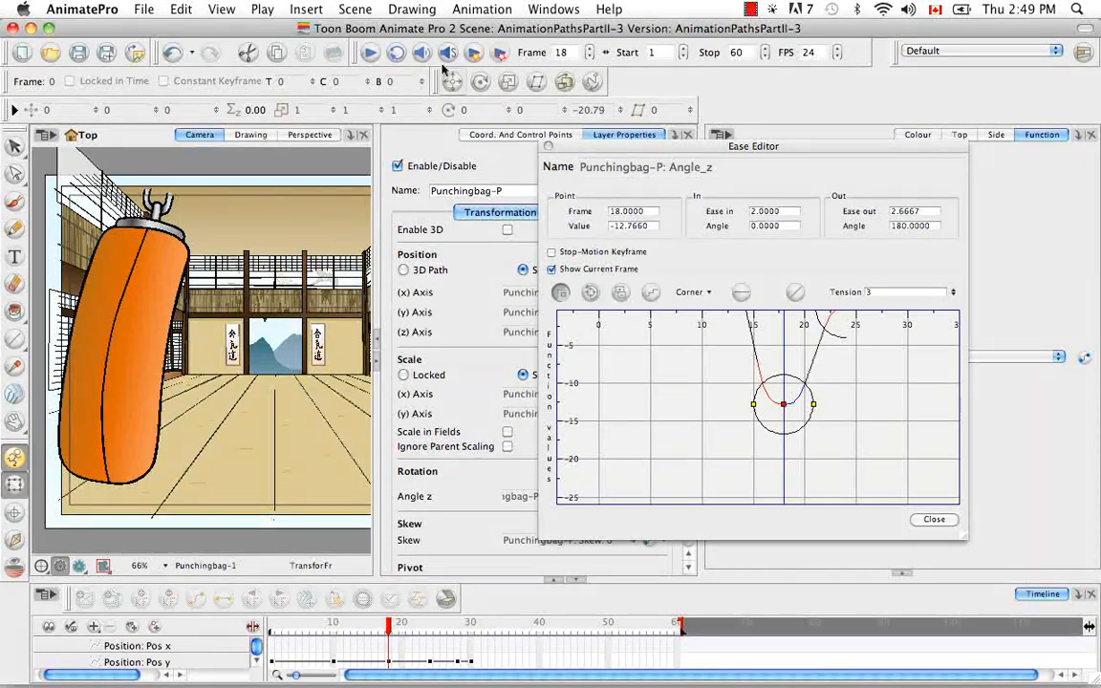
click(370, 52)
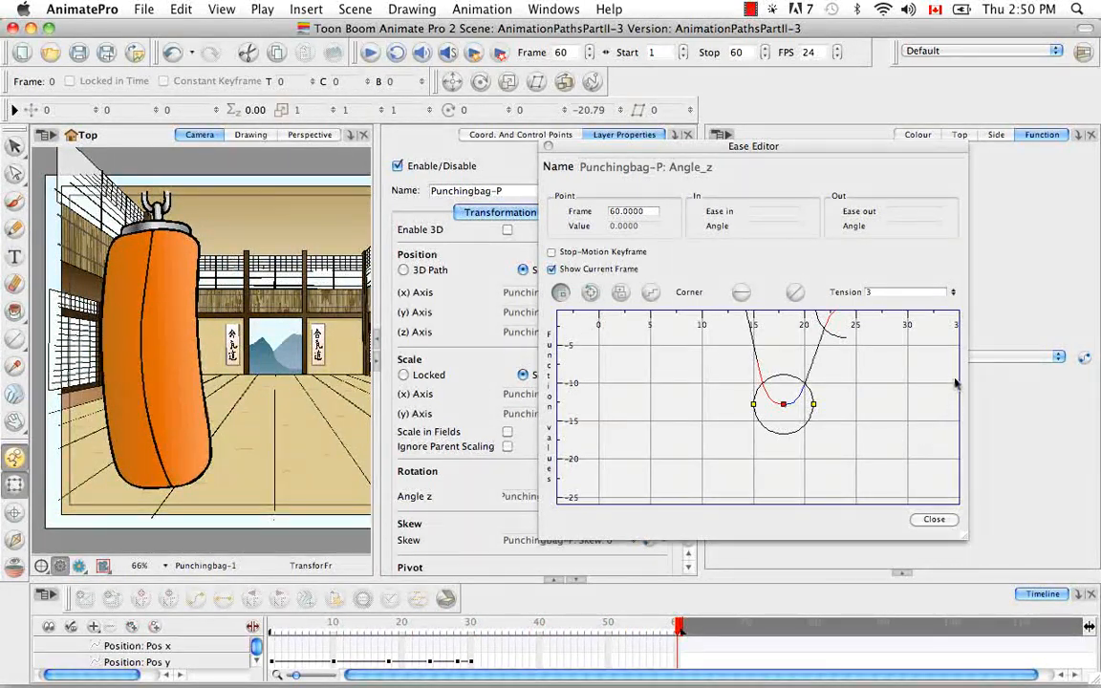
click(592, 289)
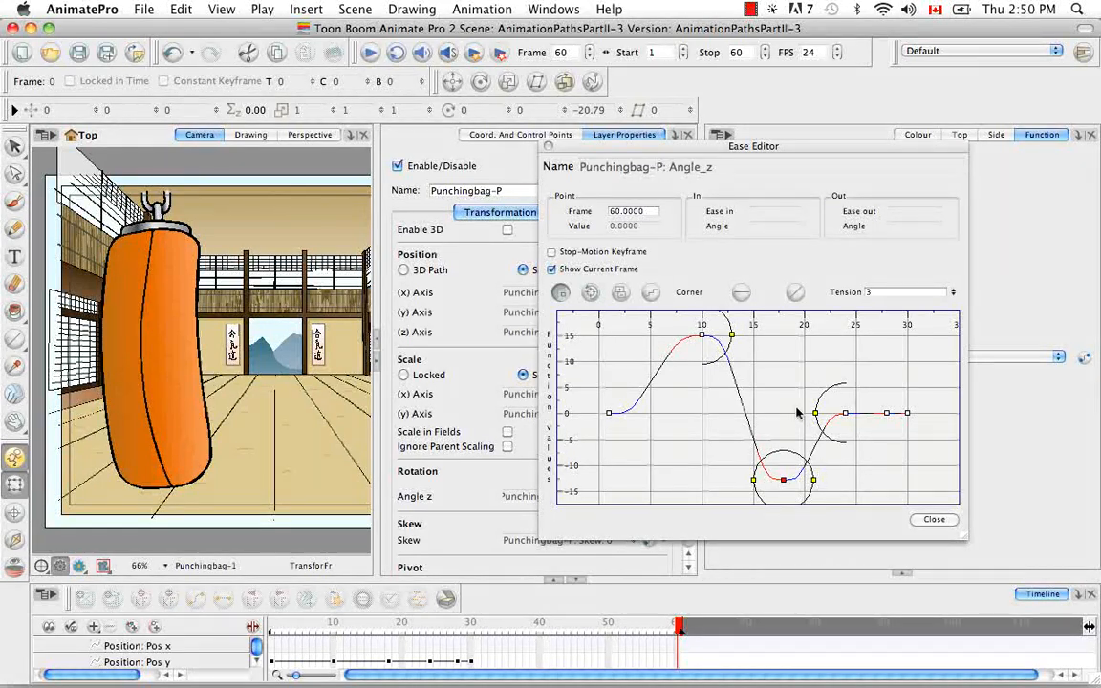
Try tilting the ease handles on both sides of the frame 10 point, undoing each change
click(733, 336)
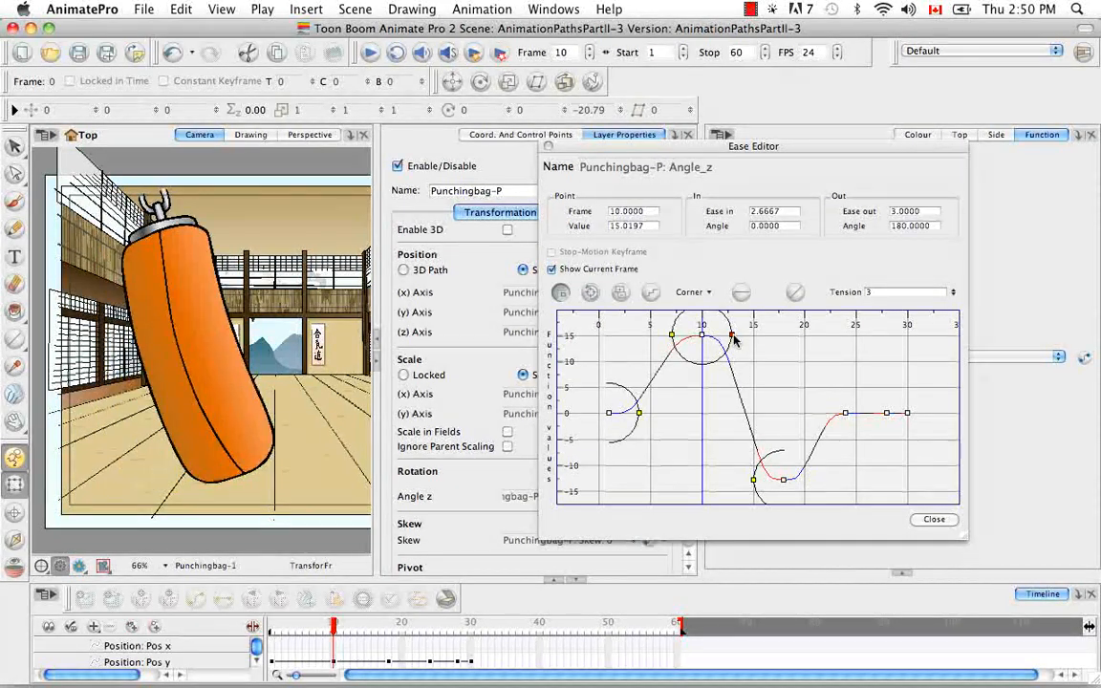
drag(733, 336, 734, 373)
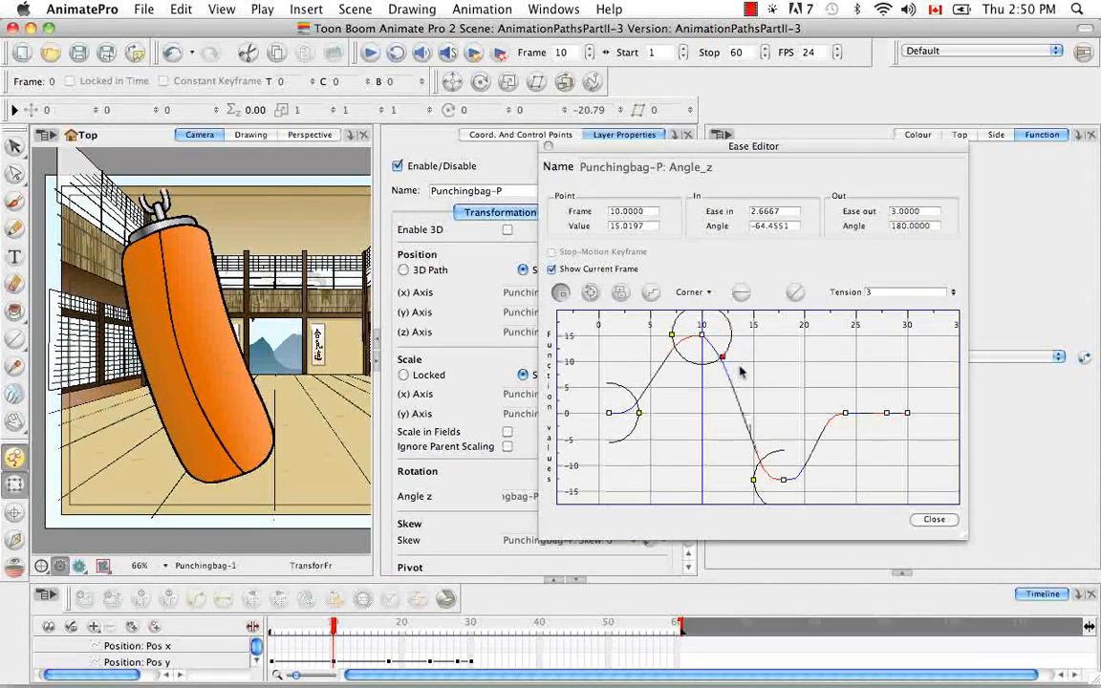
key(super+z)
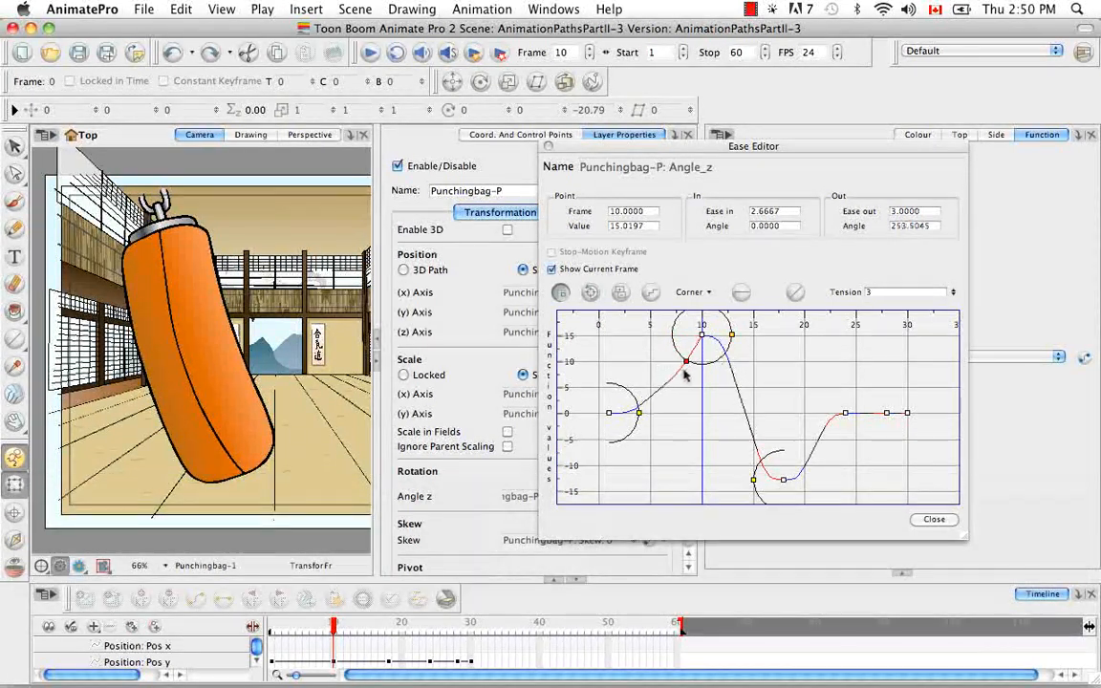
mouse_move(686, 365)
mouse_down()
mouse_move(629, 337)
mouse_move(657, 332)
mouse_move(611, 296)
mouse_move(650, 287)
mouse_move(698, 402)
mouse_move(659, 378)
mouse_move(669, 368)
mouse_up()
key(super+z)
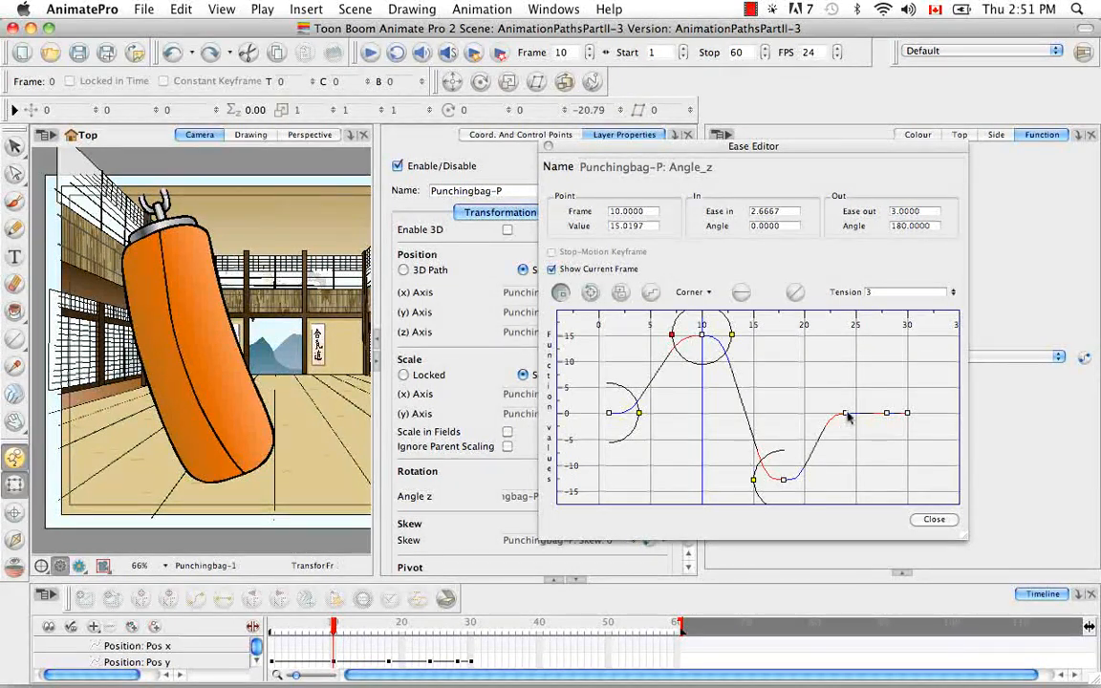
Set the Angle_z curve to about 7.5 at frame 24 and about -7.4 at frame 28, and close the Ease Editor after playback
drag(847, 414, 845, 376)
drag(887, 413, 887, 451)
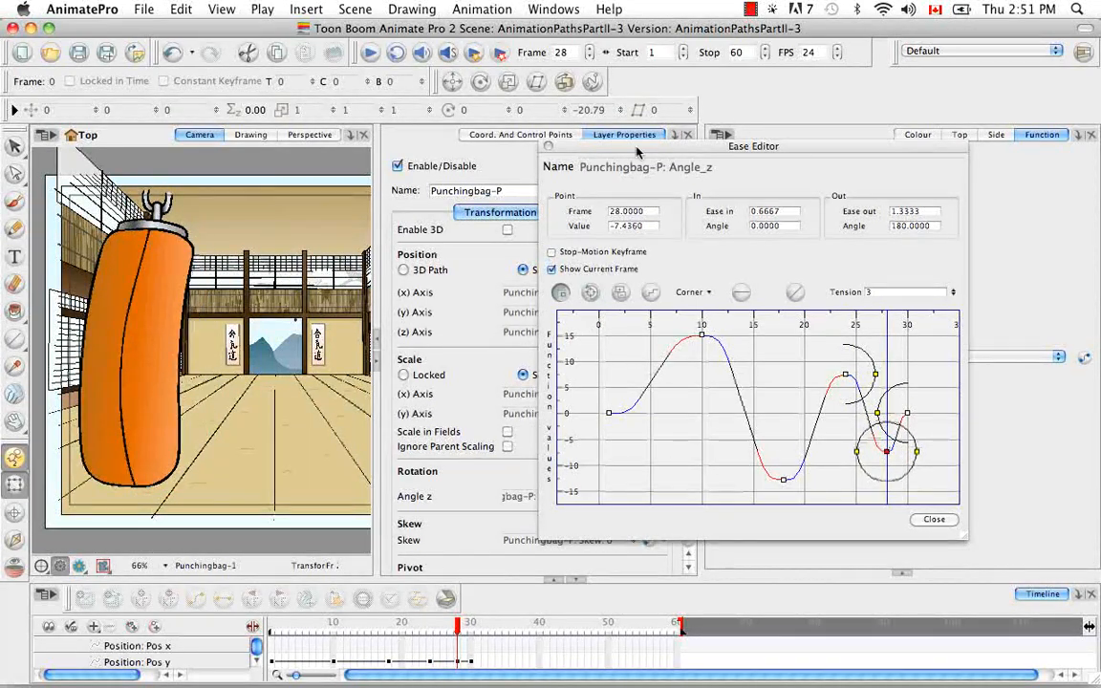
click(370, 53)
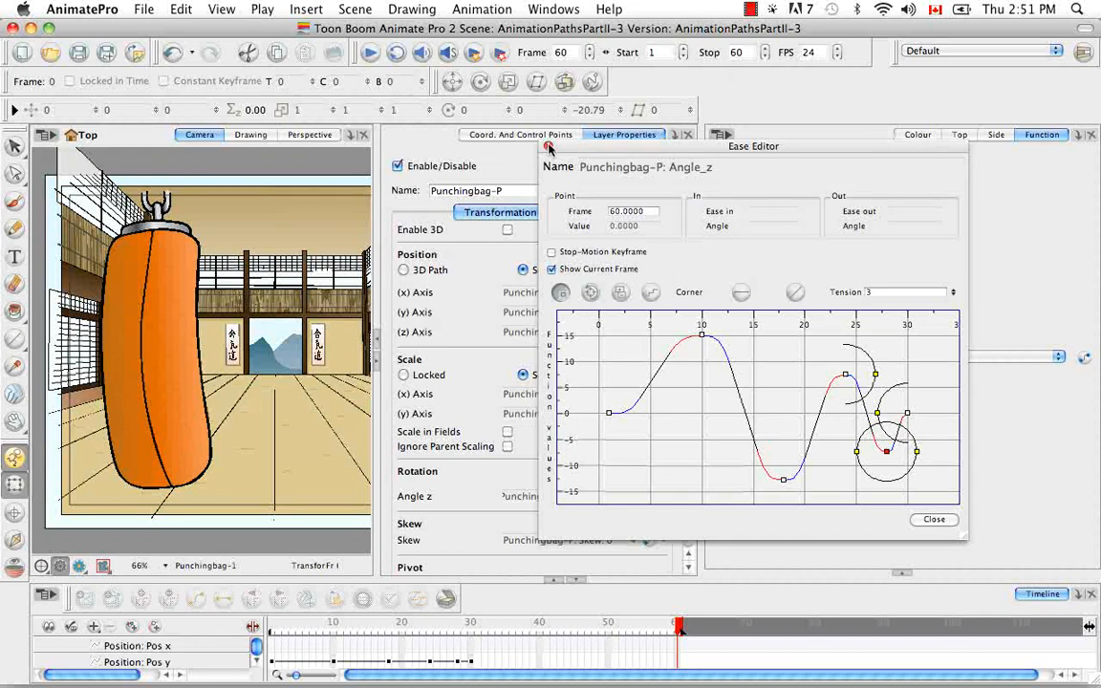
click(549, 146)
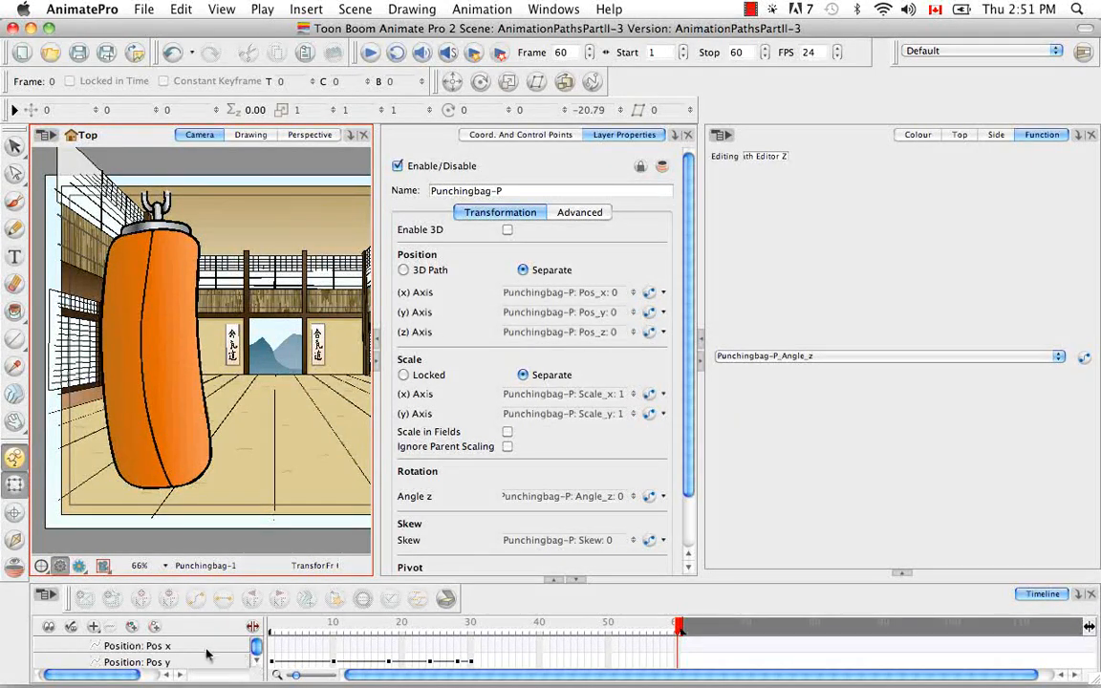
Collapse the Punchingbag-P layer's parameter rows in the timeline
scroll(257, 659, up, 1)
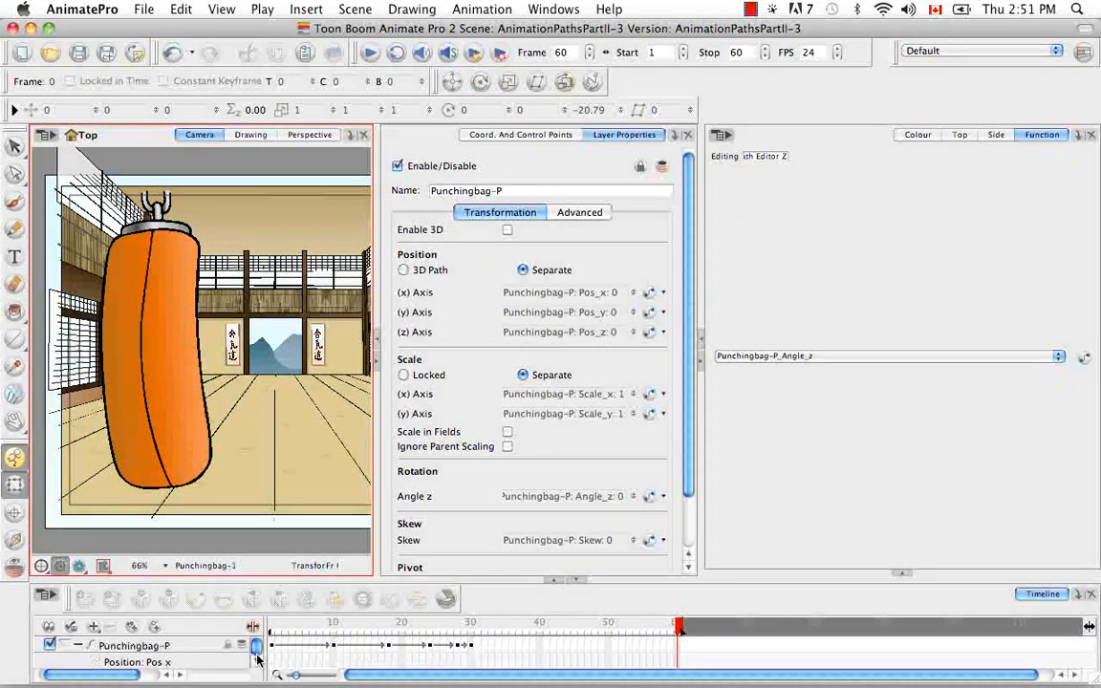
click(79, 647)
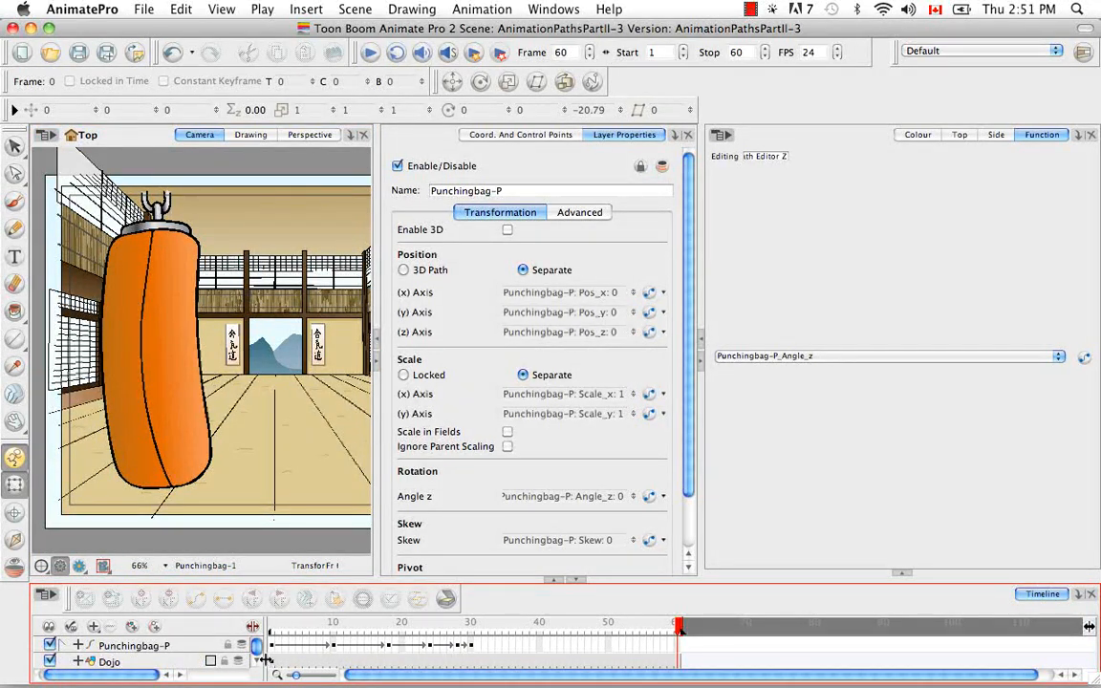
scroll(256, 659, down, 3)
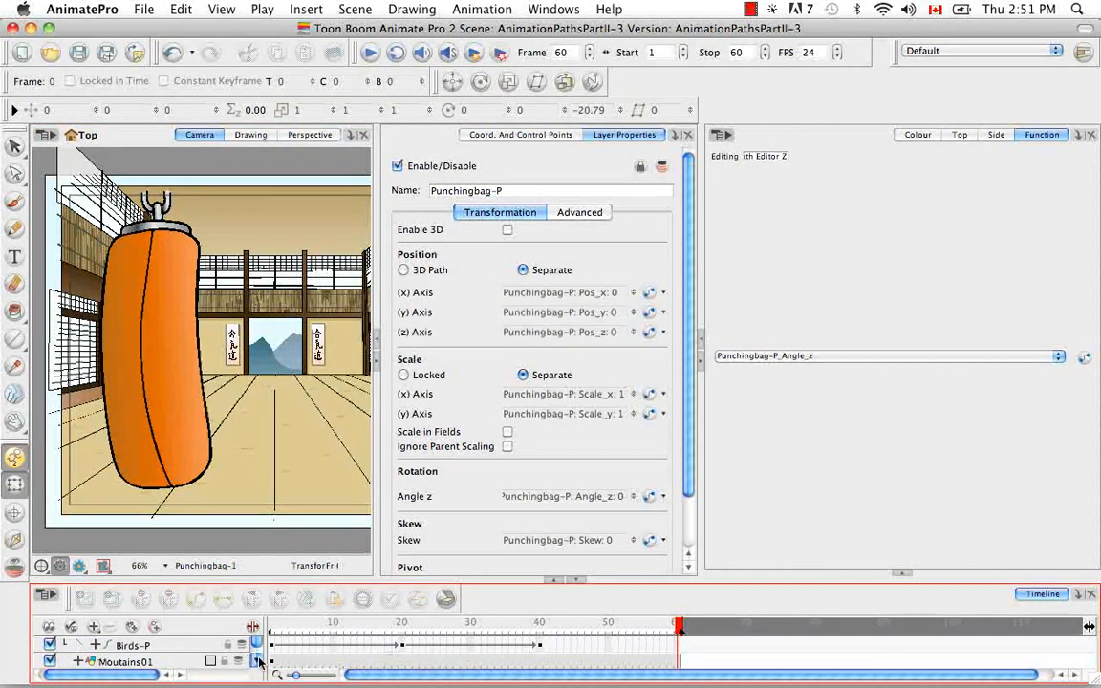
scroll(258, 658, down, 1)
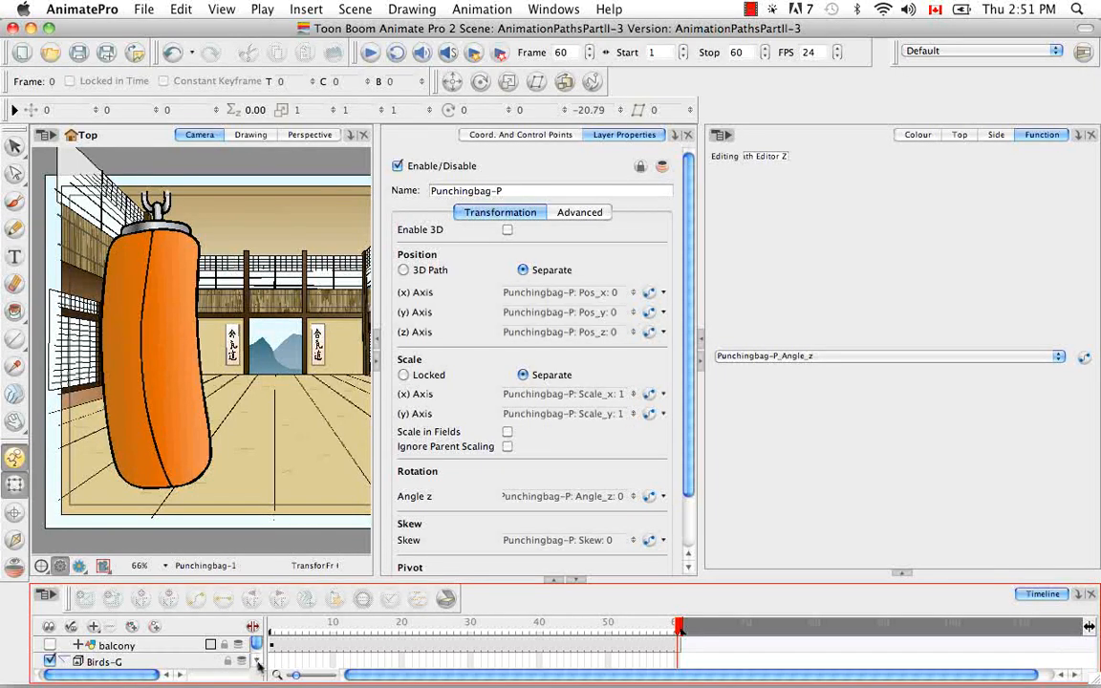
scroll(258, 659, up, 4)
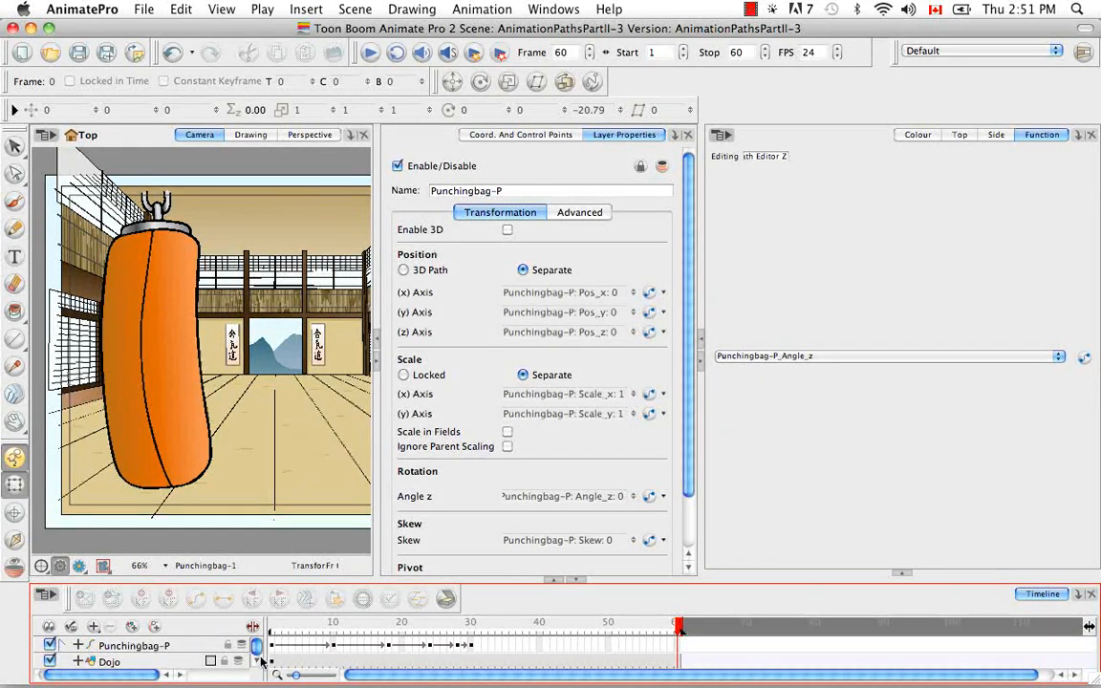
scroll(258, 660, down, 3)
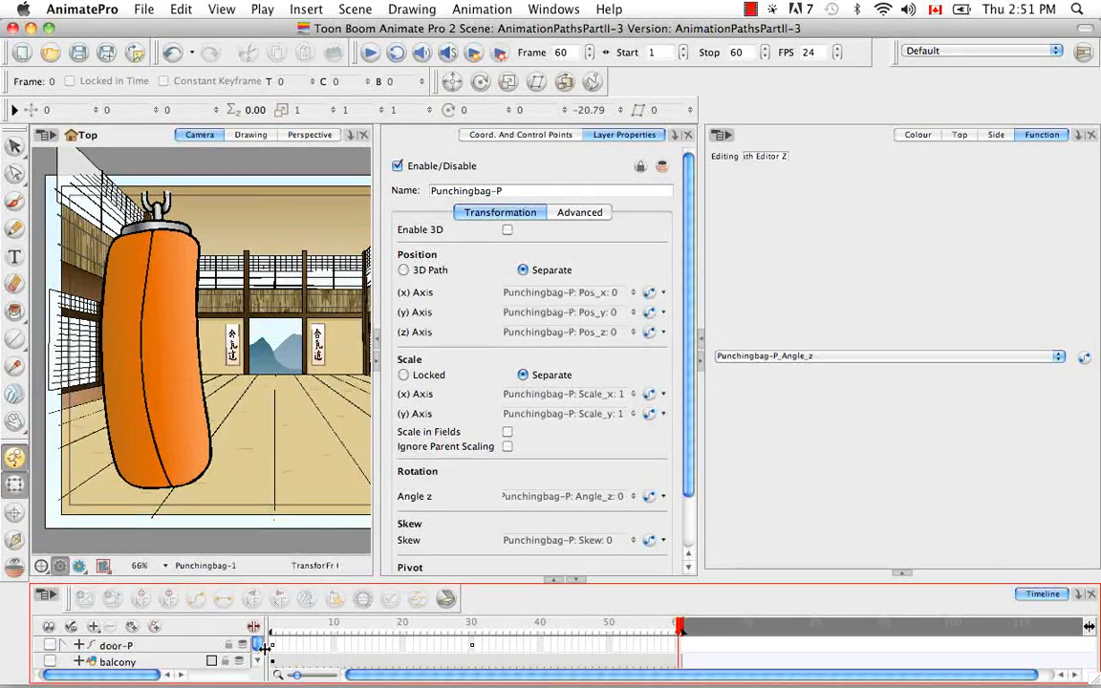
Turn on the KR_FULLFRONT character group and turn off the Punchingbag-P layer in the timeline
click(553, 580)
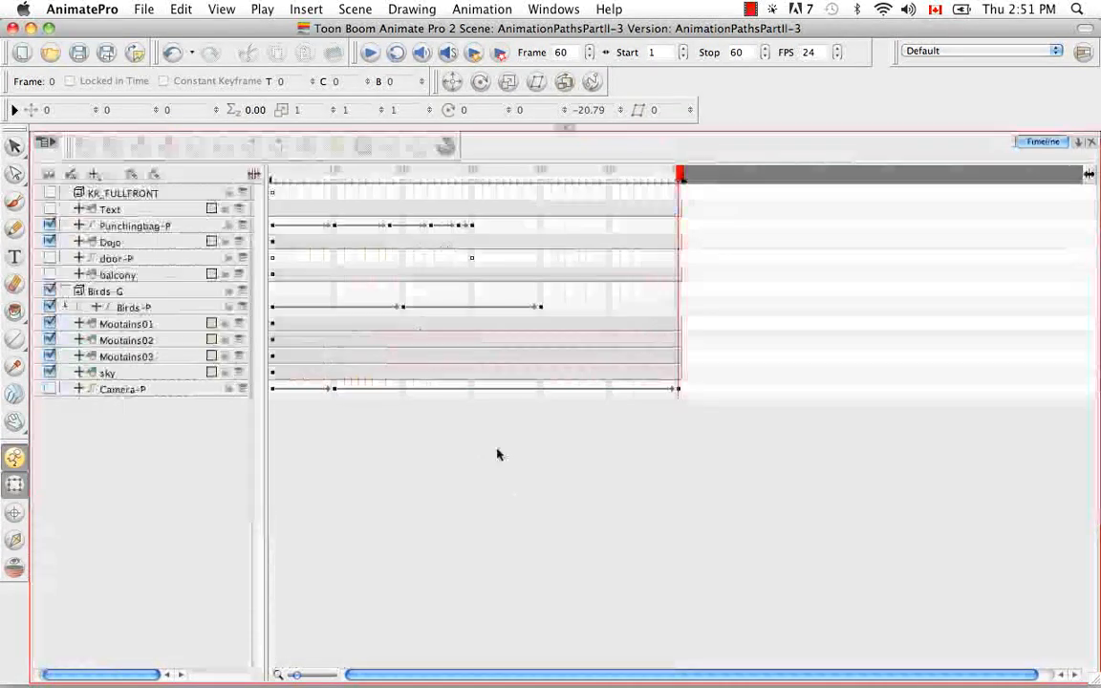
click(192, 192)
click(50, 193)
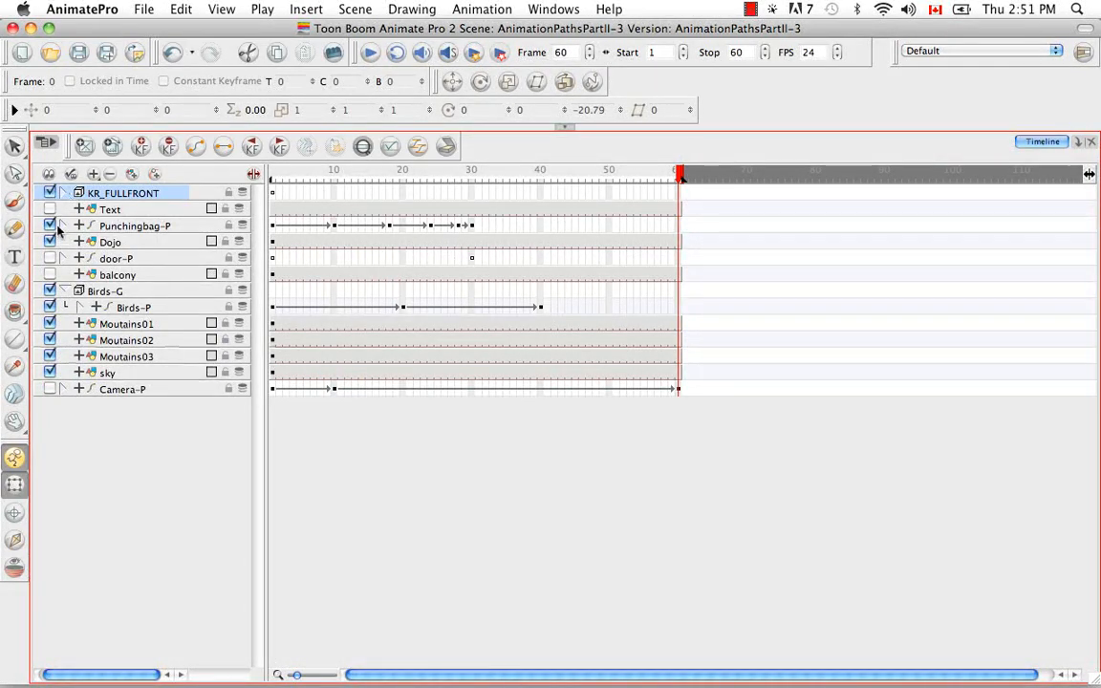
click(564, 126)
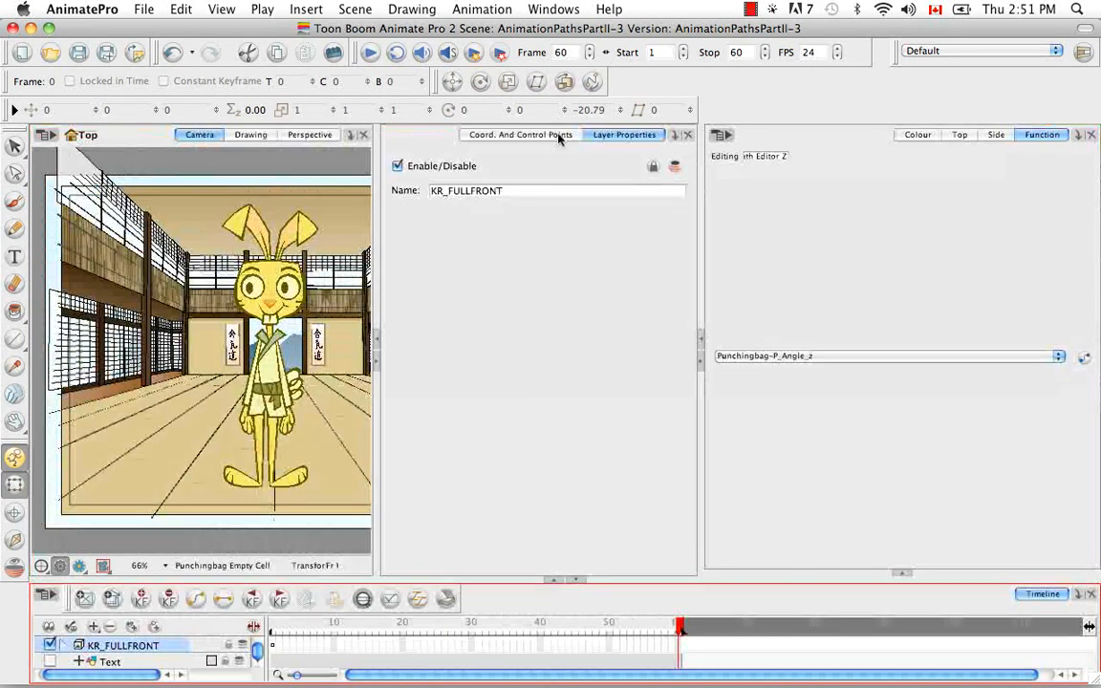
click(233, 489)
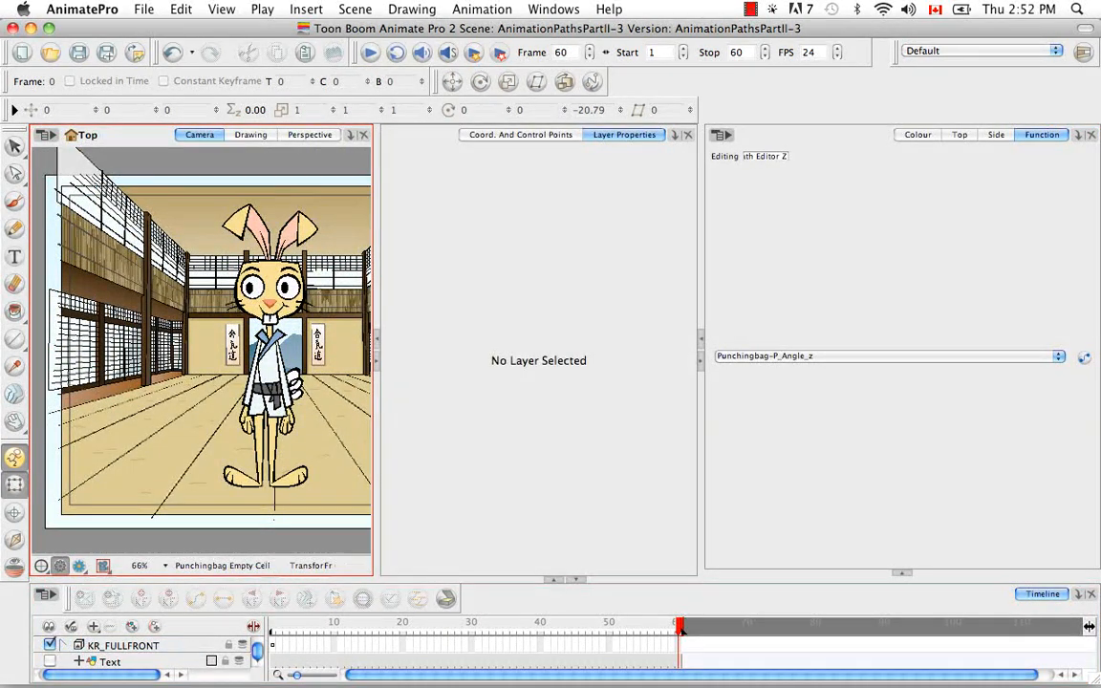
Expand the KR_FULLFRONT group and widen the timeline's layer list to show its nested pegs down to KR_HEAD-PEG
click(95, 662)
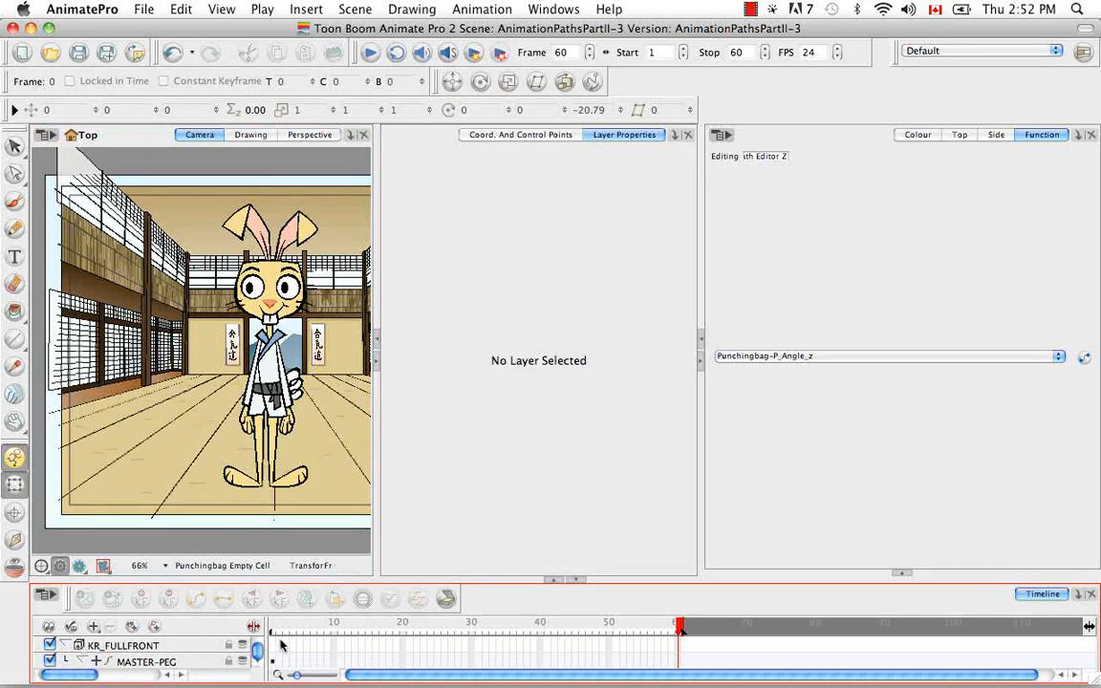
drag(264, 643, 331, 642)
click(244, 649)
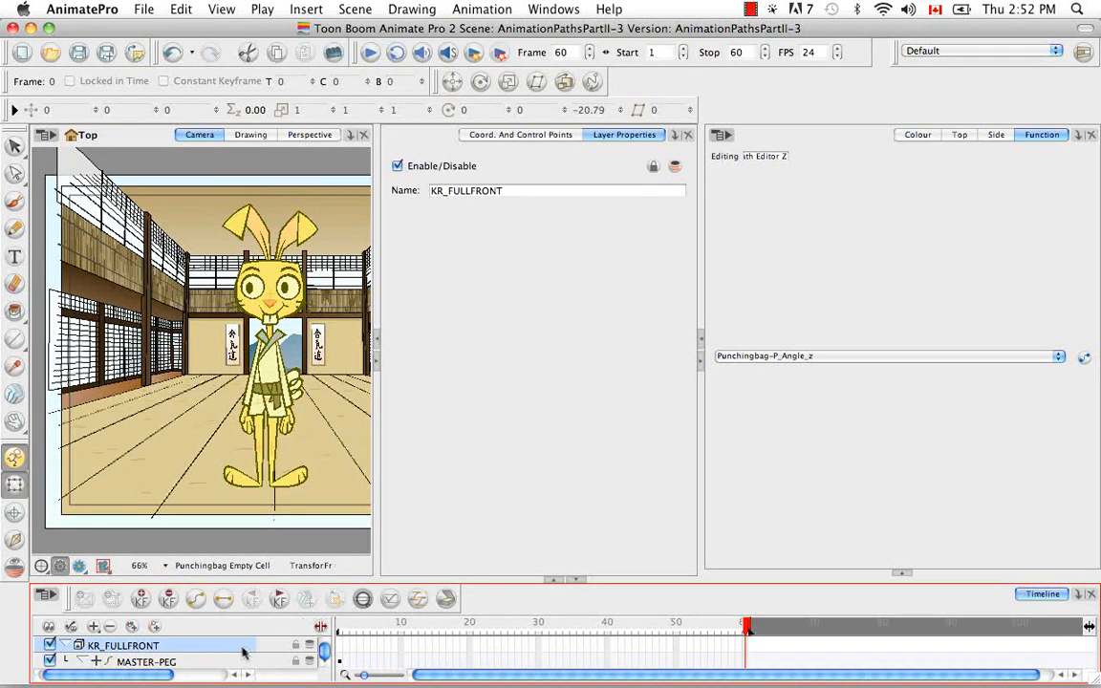
scroll(325, 659, down, 5)
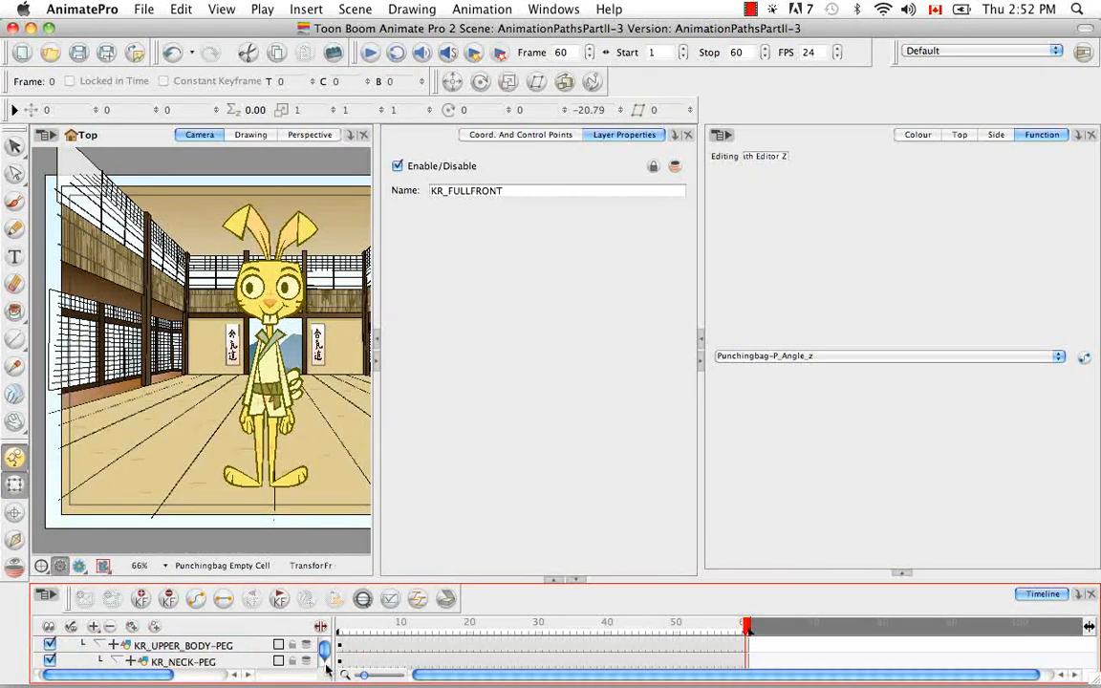
click(273, 547)
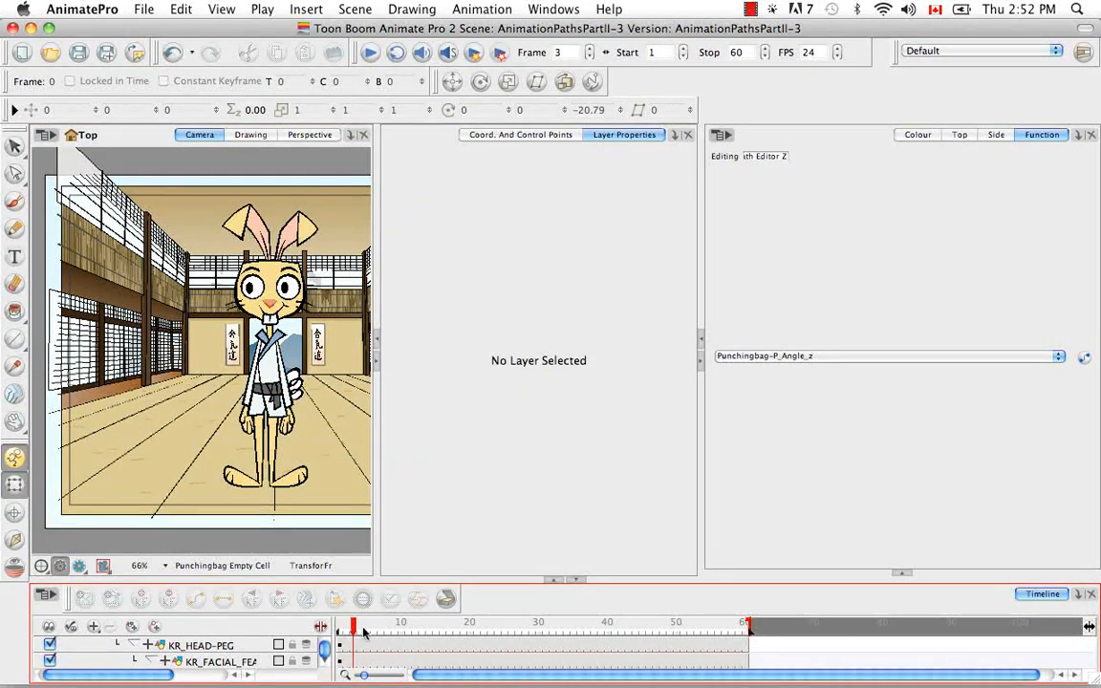
At frame 20, rotate the rabbit's KR_02_ARM-PEG outward from the body by about 30 degrees
drag(356, 632, 471, 641)
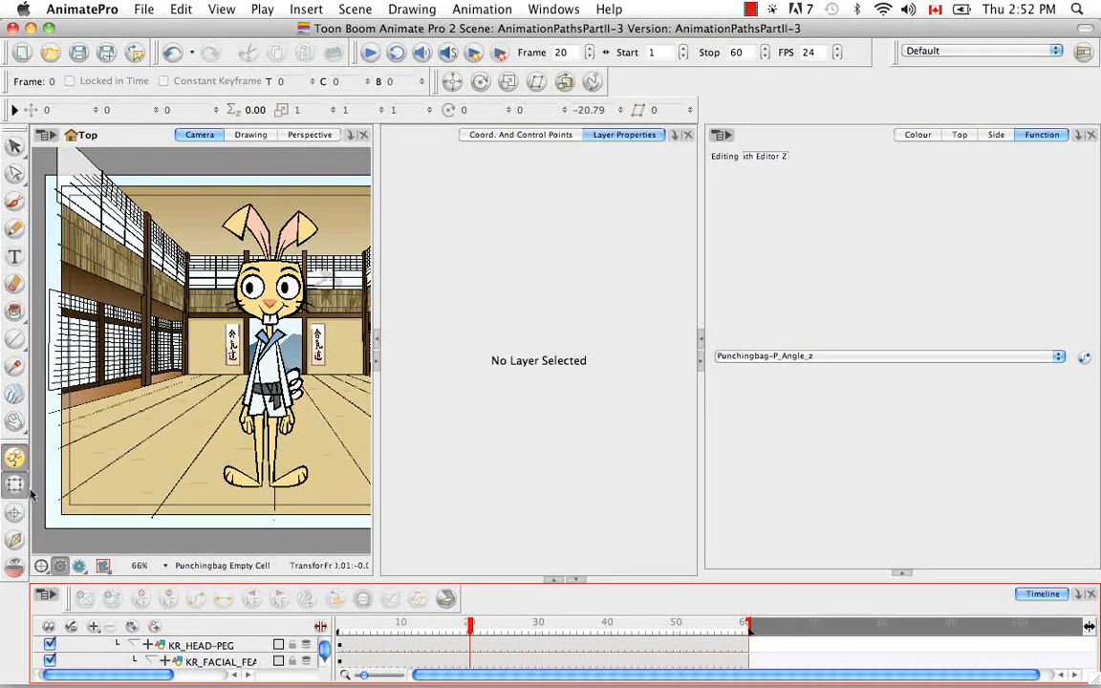
click(259, 336)
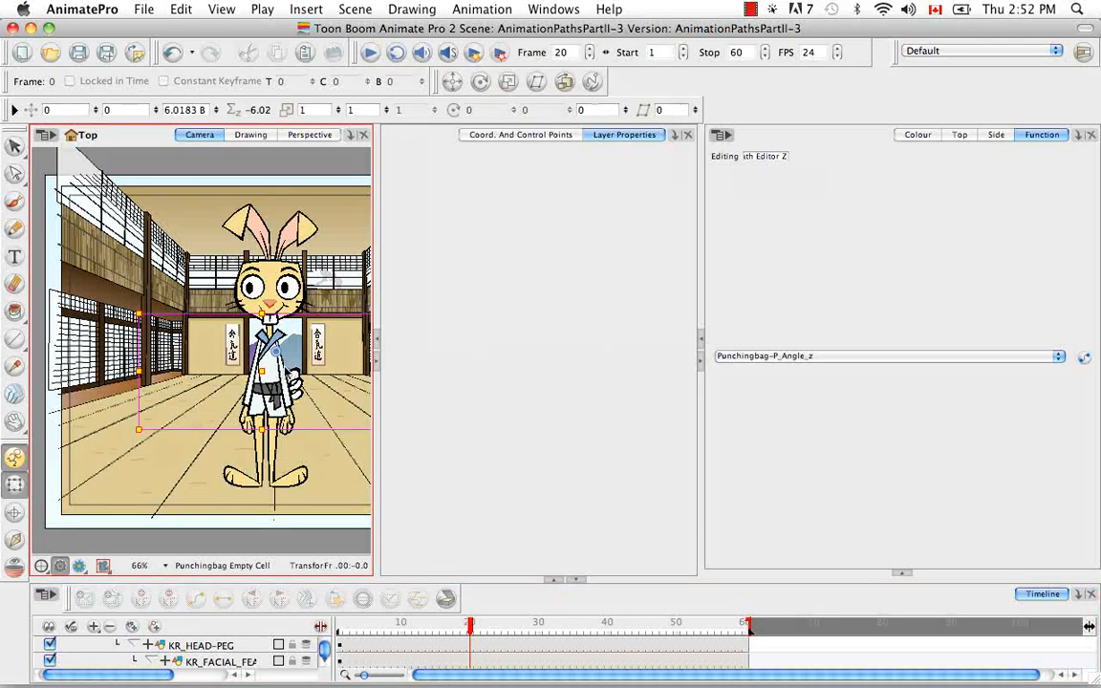
click(284, 394)
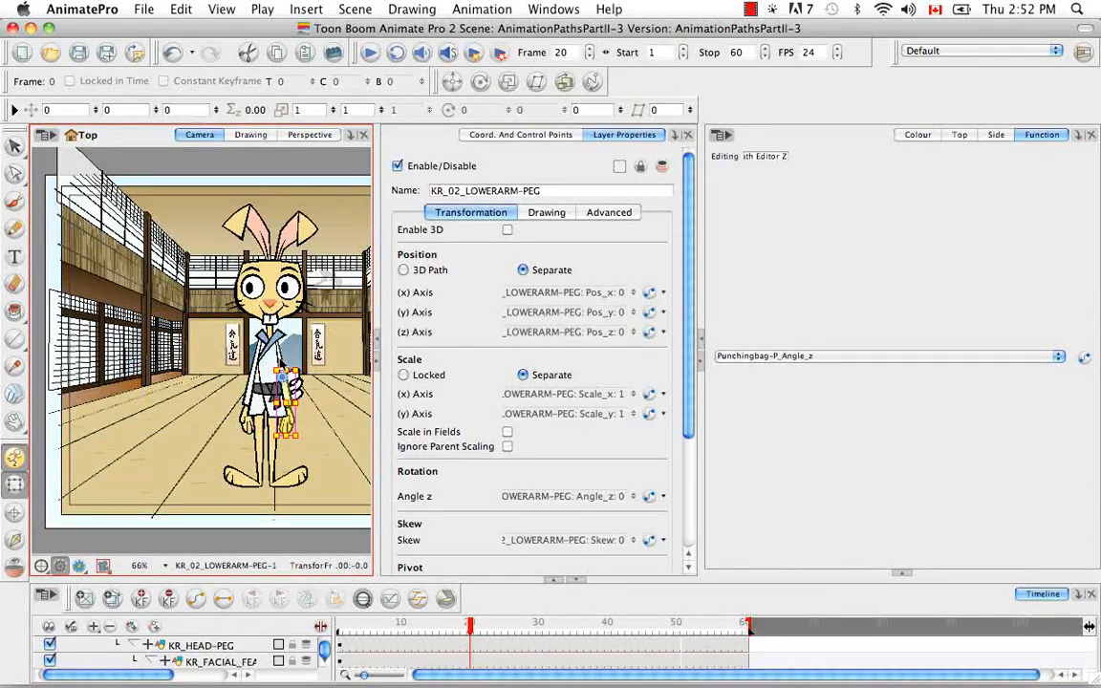
key(b)
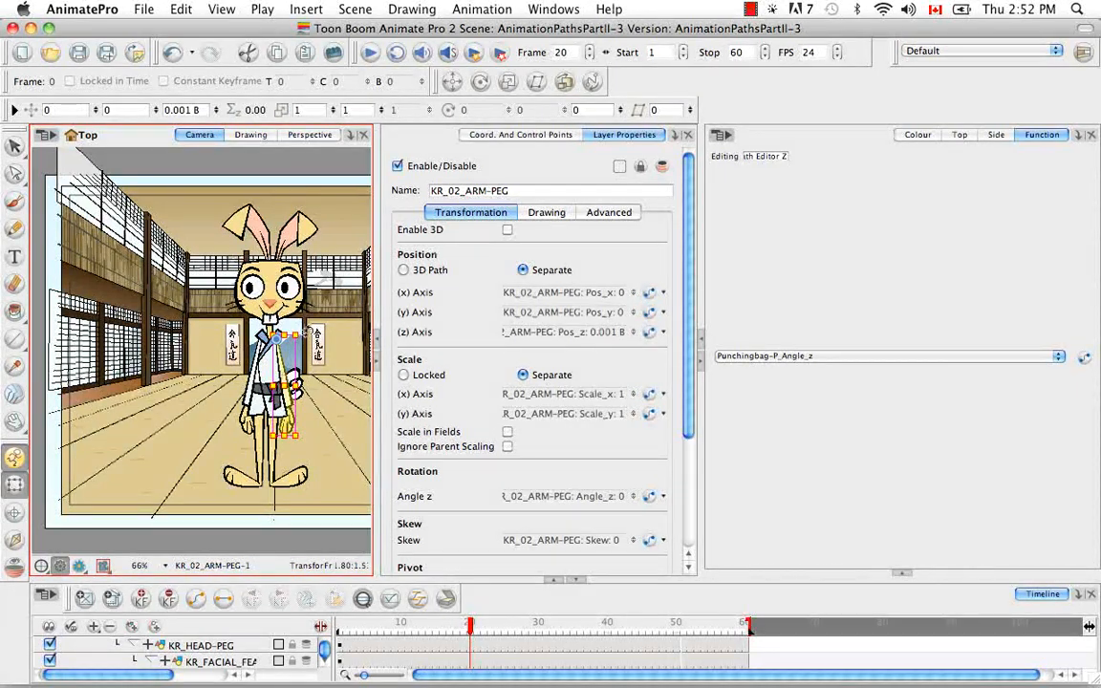
drag(308, 332, 335, 380)
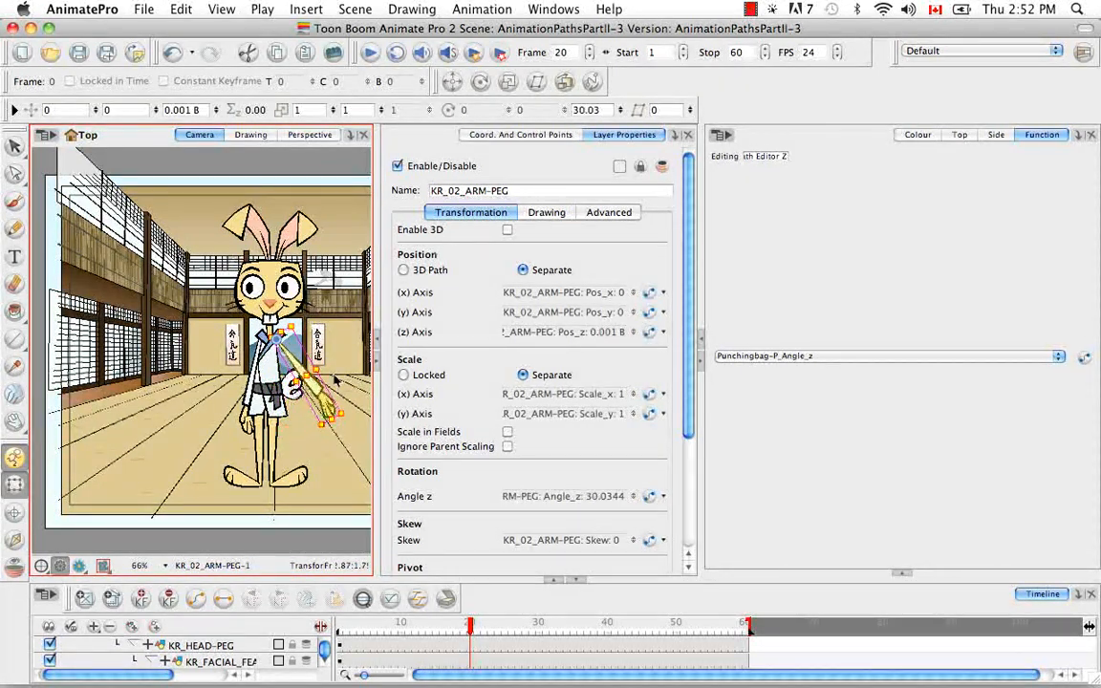
Select the same arm's KR_02_LOWERARM-PEG and rotate the lower arm outward by about 30.7 degrees
click(296, 368)
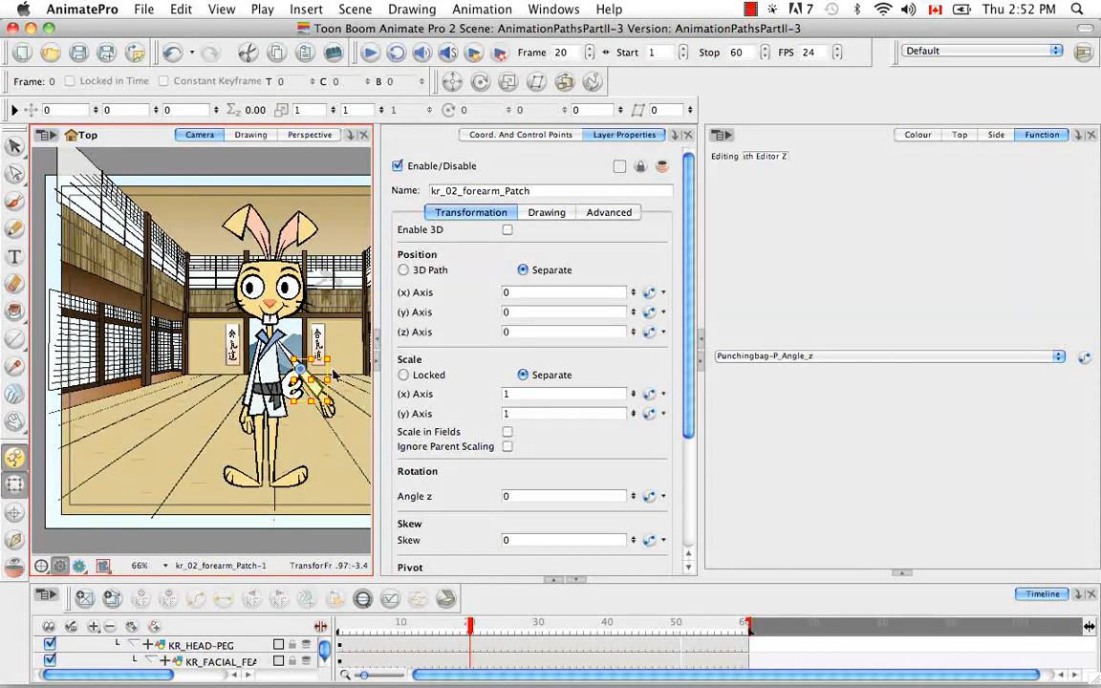
key(b)
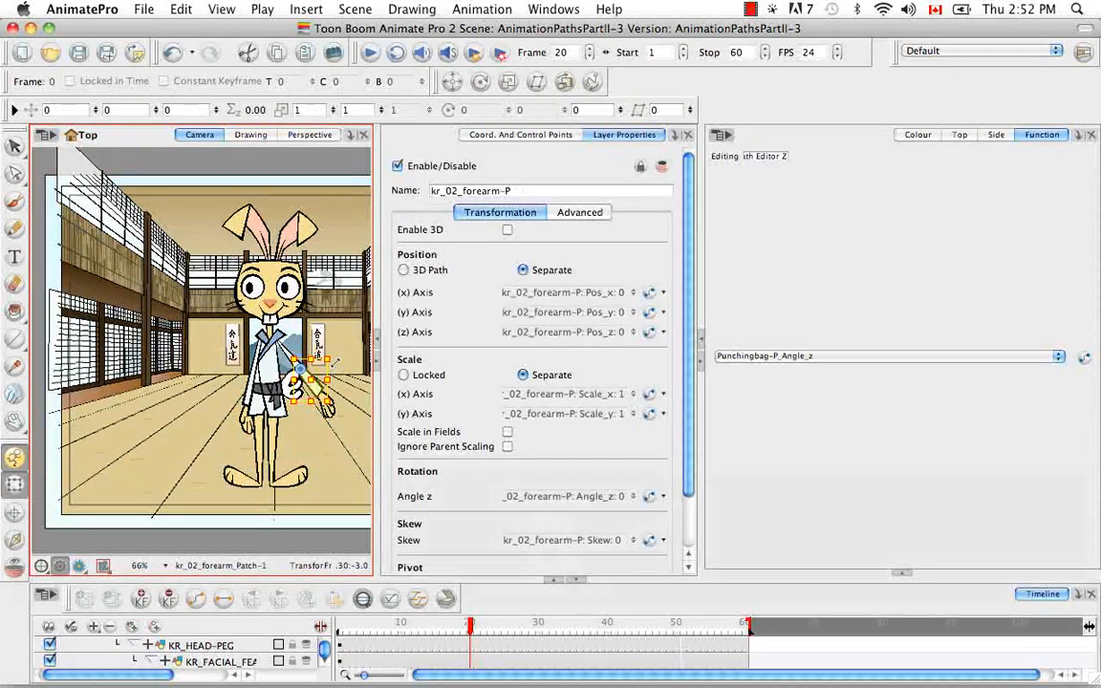
key(b)
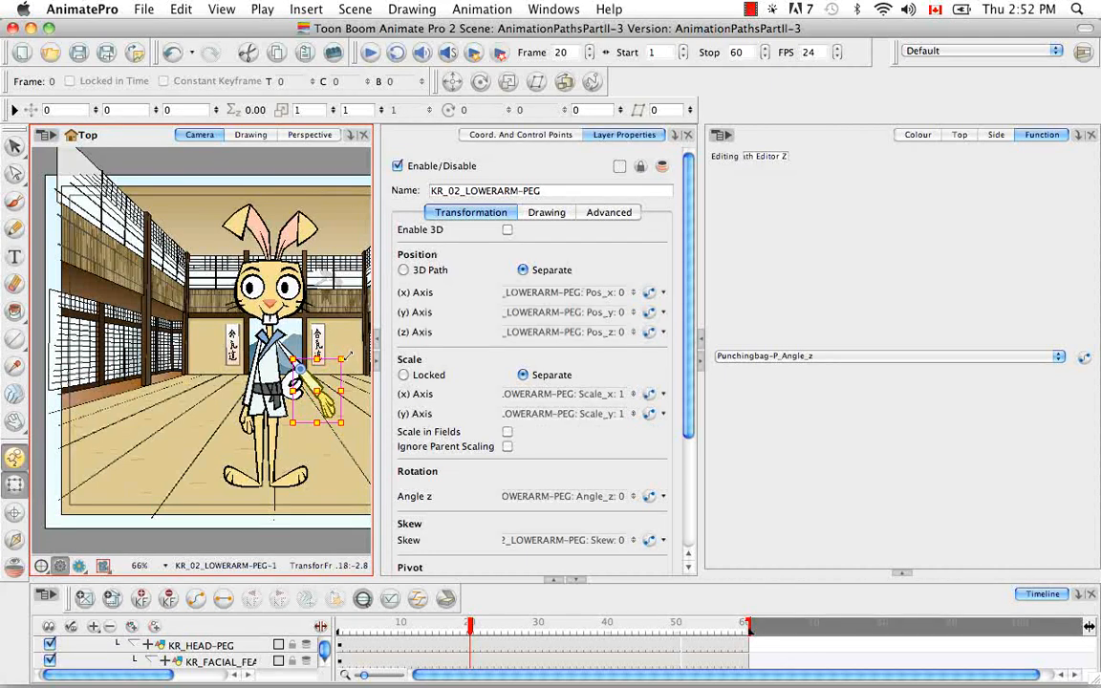
drag(312, 323, 348, 332)
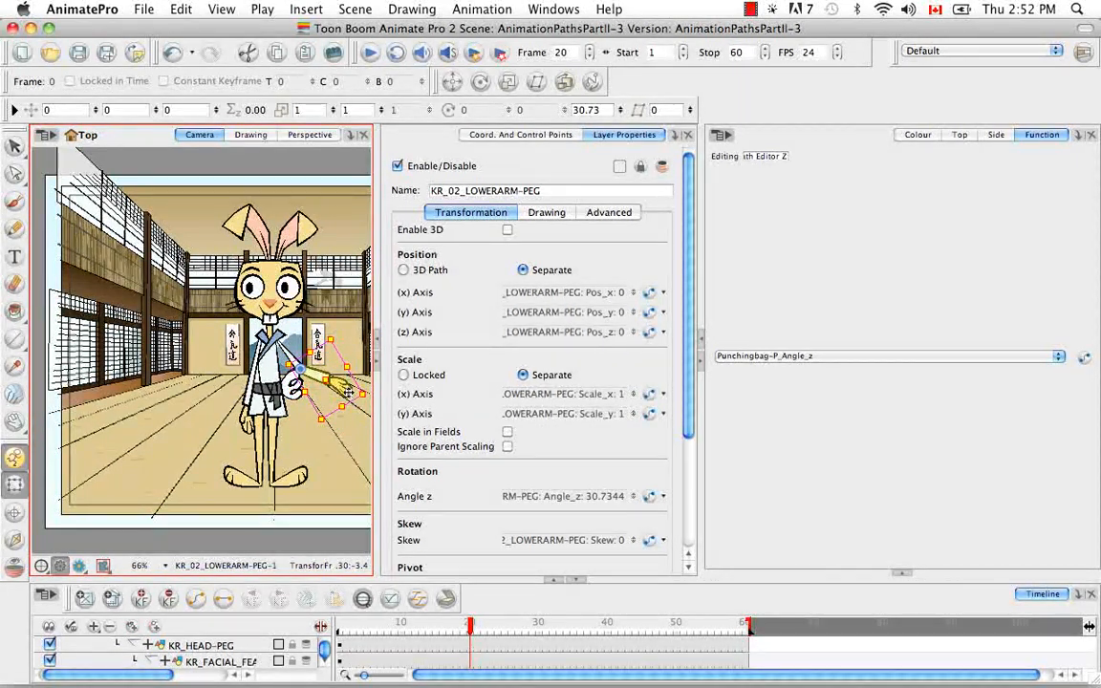
Select the hand's parent peg kr_02_hand-P and rotate the hand upward by about 30 degrees
key(shift+b)
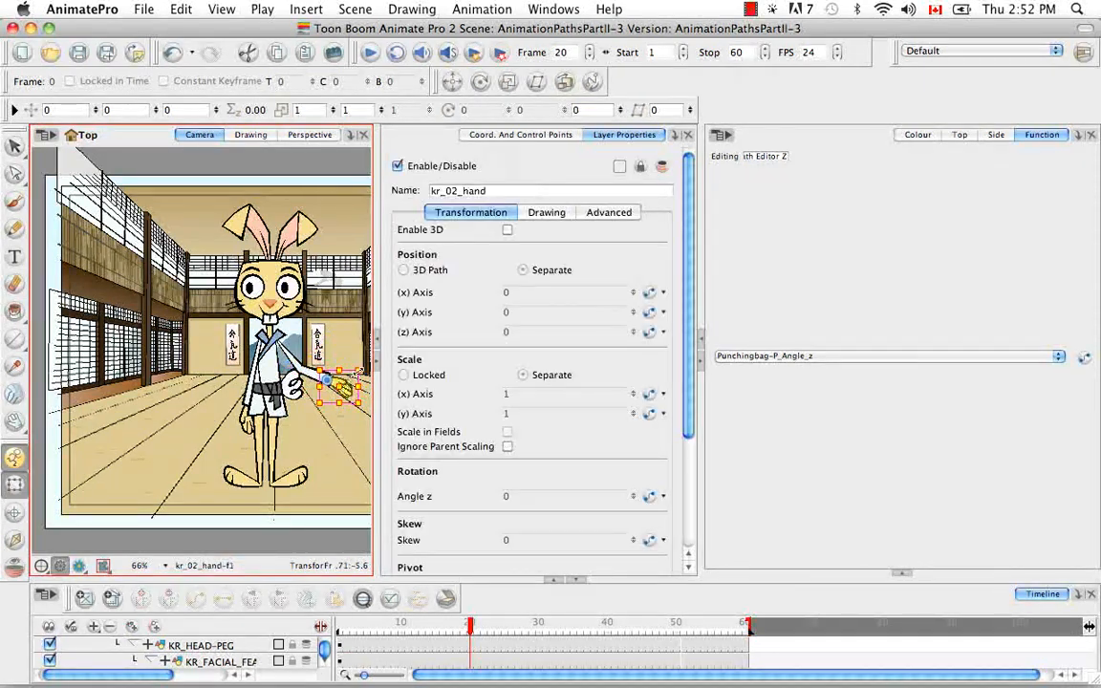
key(b)
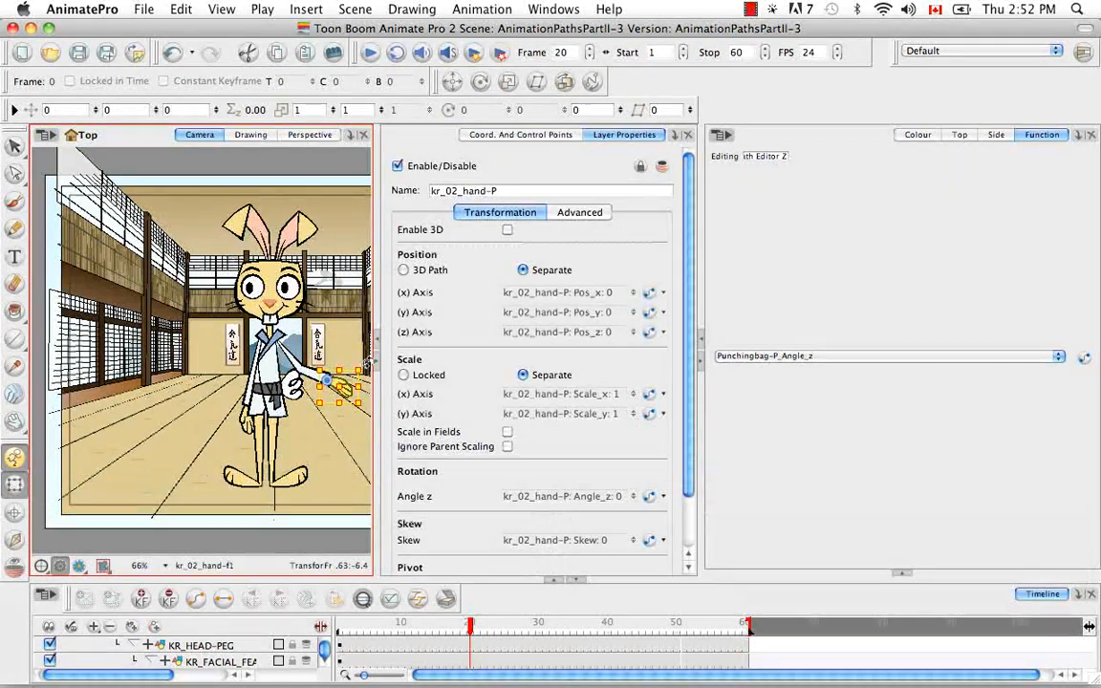
drag(365, 353, 325, 304)
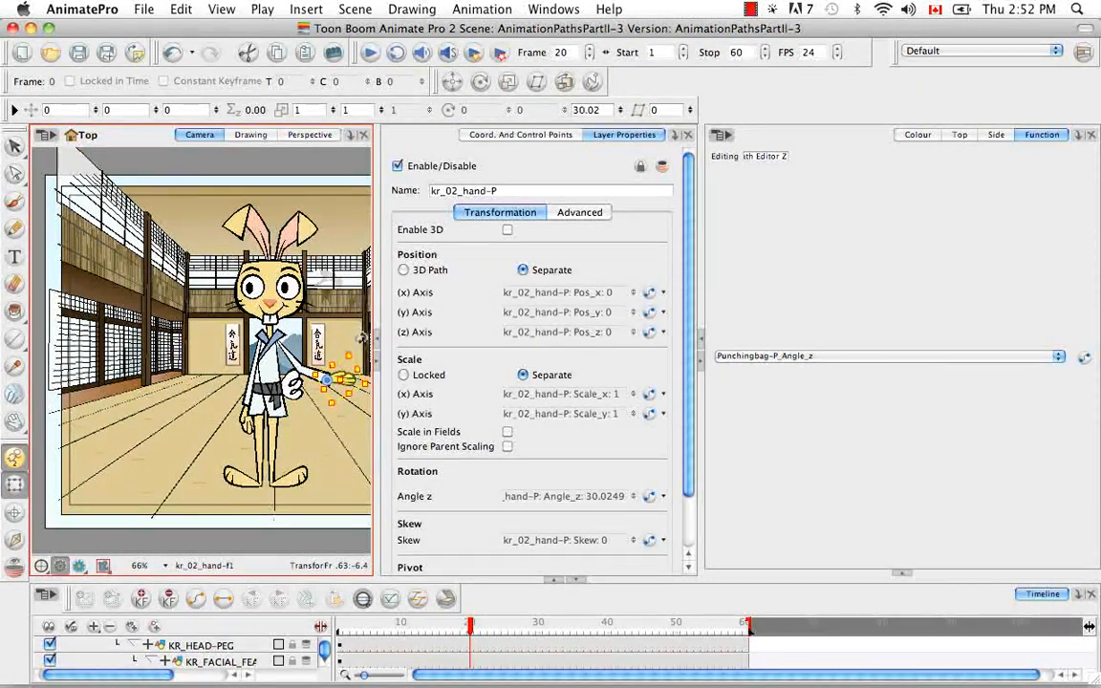
Step back and forth through frames 1 to 23 to examine how the arm moves between its two poses
click(387, 600)
key(comma)
key(comma)
key(comma)
key(comma)
key(comma)
key(comma)
key(comma)
key(comma)
key(comma)
key(comma)
key(comma)
key(comma)
key(comma)
key(comma)
key(comma)
key(comma)
key(comma)
key(comma)
key(comma)
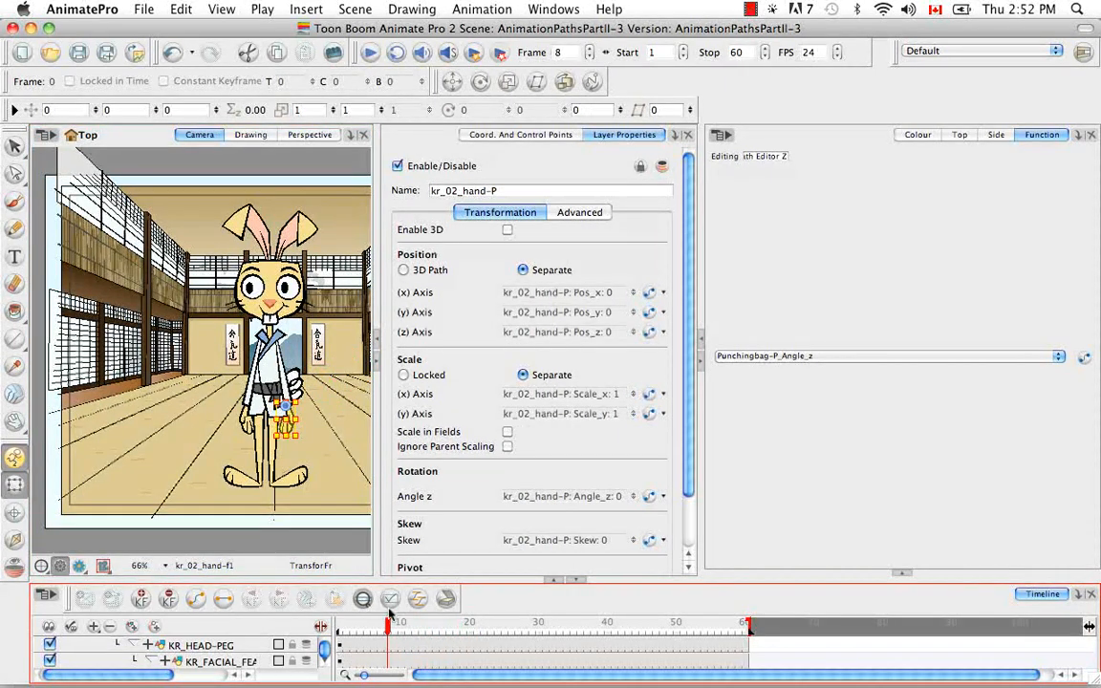
key(period)
key(period)
key(period)
key(period)
key(period)
key(period)
key(period)
key(period)
key(period)
key(period)
key(period)
key(period)
key(period)
key(period)
key(period)
key(period)
key(period)
key(period)
key(period)
key(period)
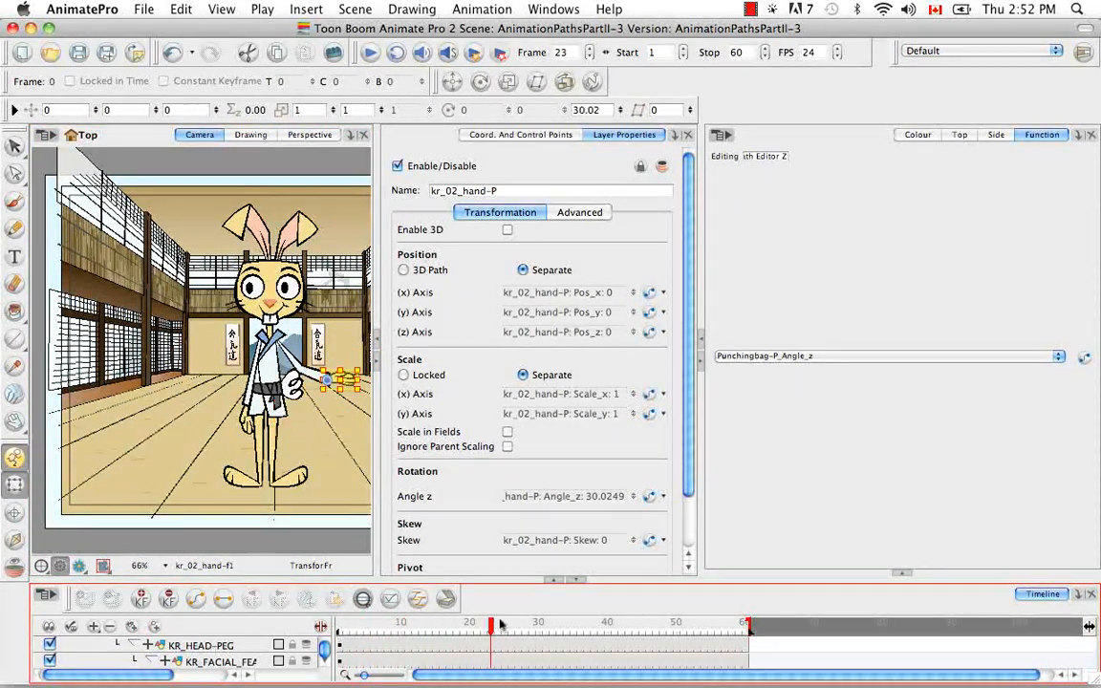
key(comma)
key(comma)
key(comma)
key(comma)
key(comma)
key(comma)
key(comma)
key(comma)
key(comma)
key(comma)
key(comma)
key(comma)
key(comma)
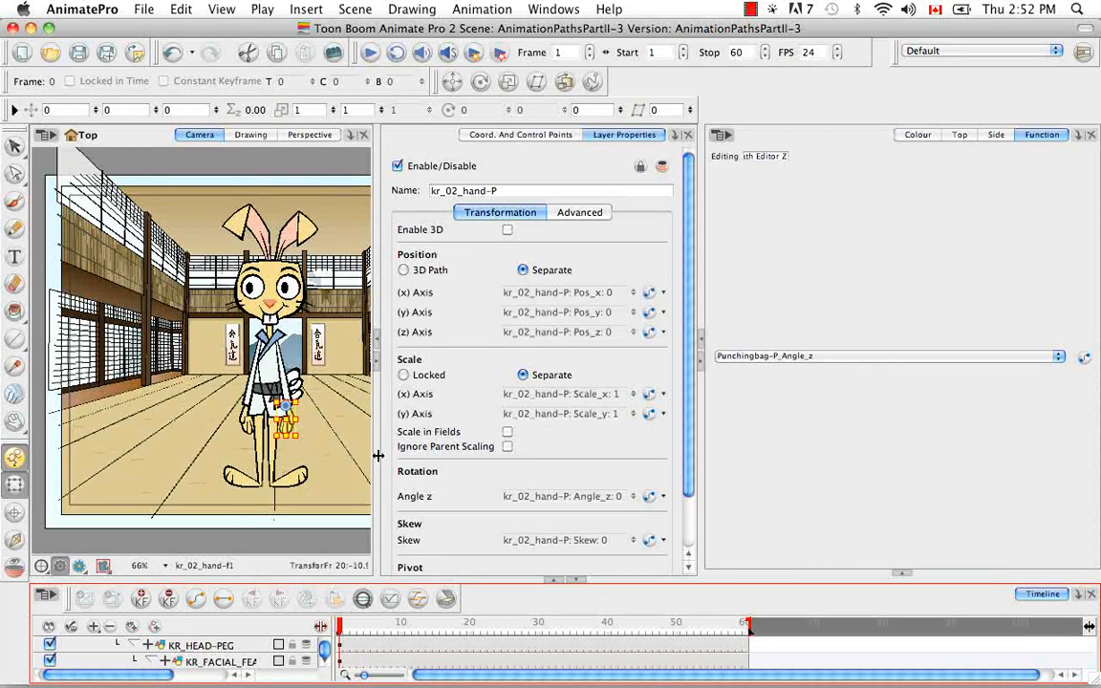
Select KR_02_ARM-PEG, locate its layer in the timeline, go to frame 20 and expand its child layers
click(281, 363)
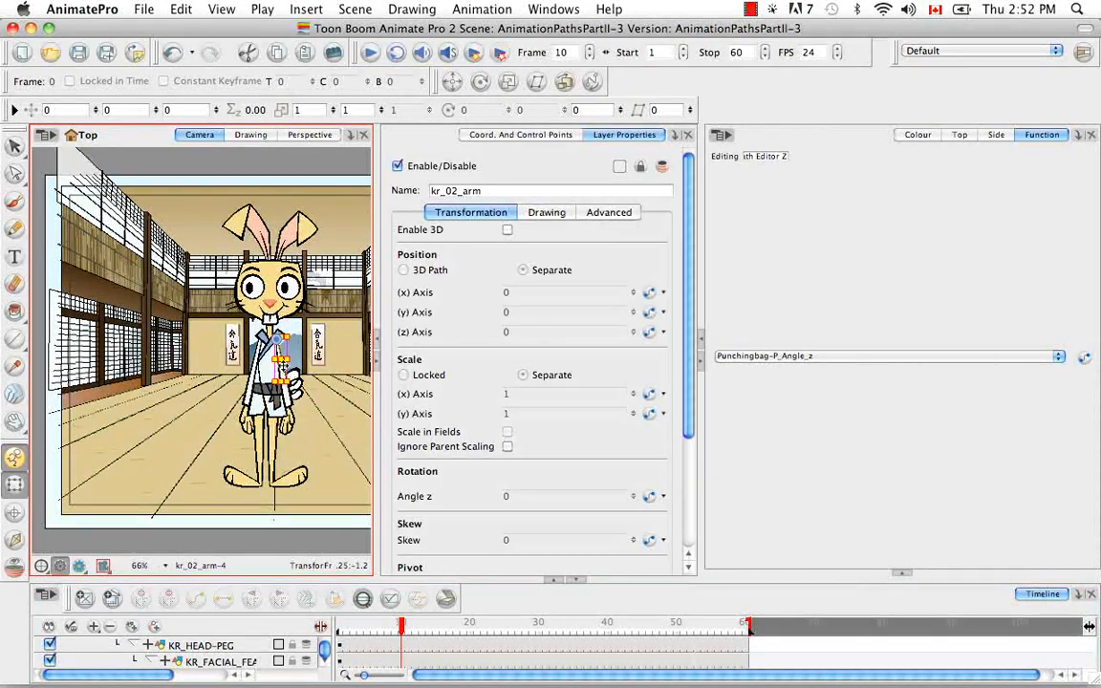
key(b)
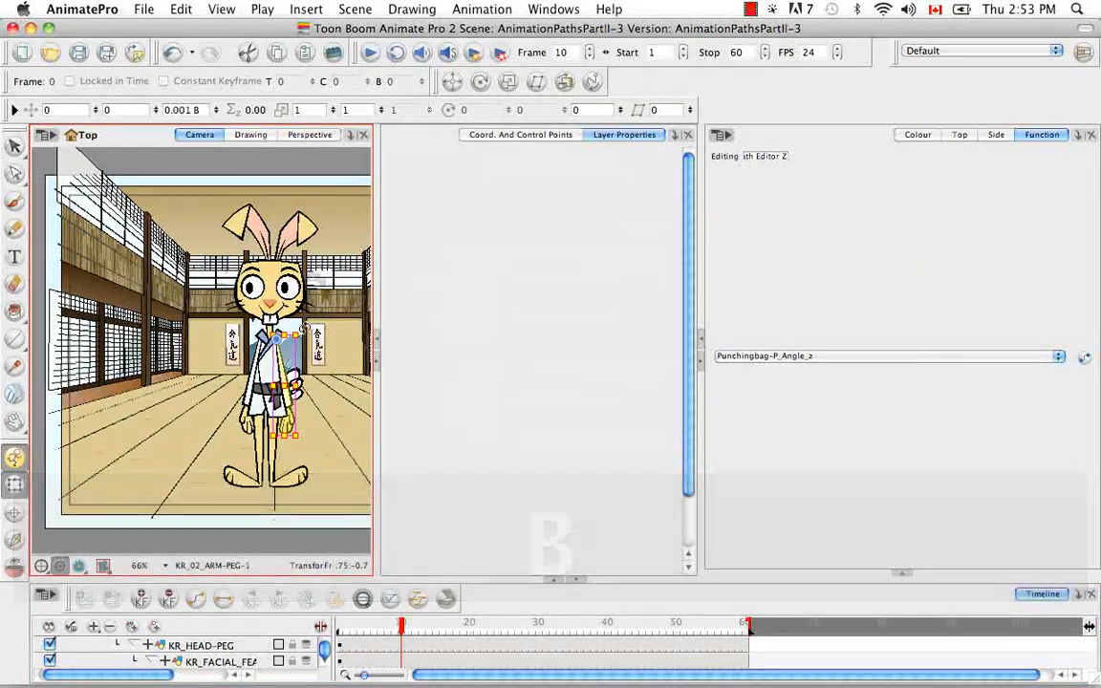
click(363, 598)
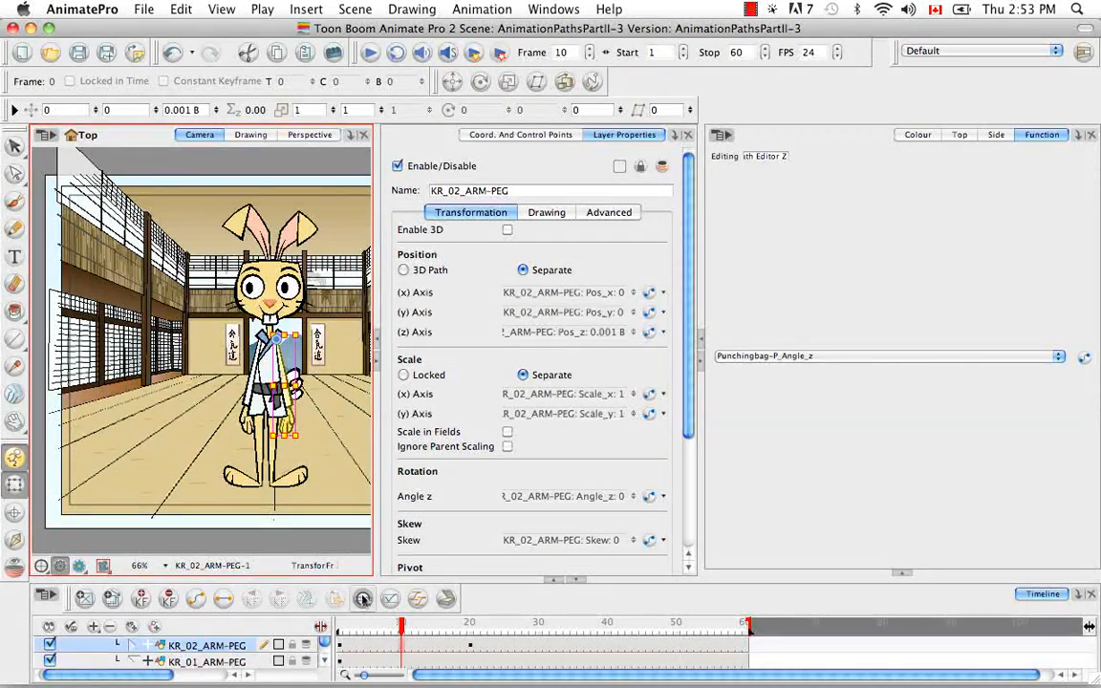
click(469, 626)
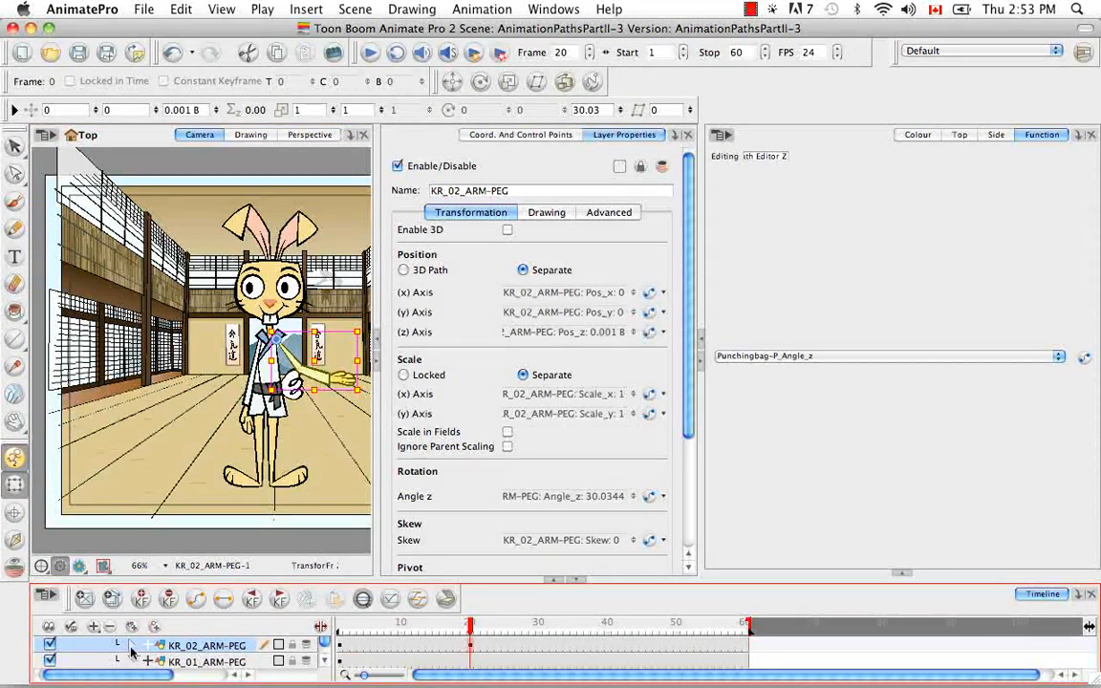
click(131, 648)
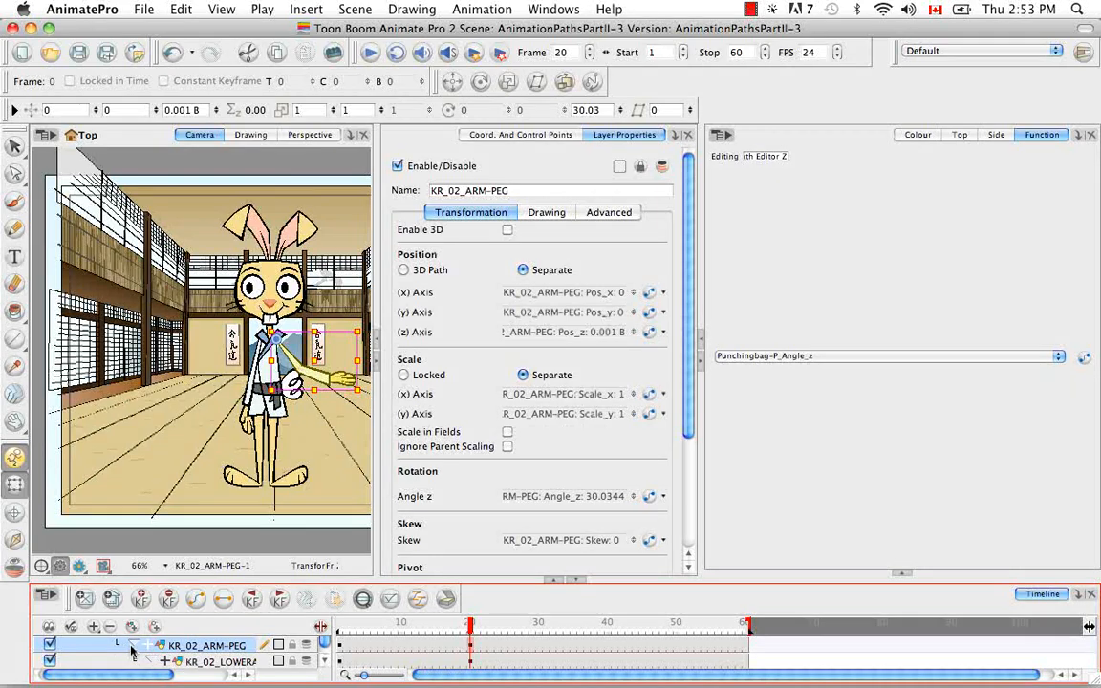
Enlarge the timeline, return to frame 1 and collapse the MASTER-PEG hierarchy under KR_FULLFRONT
click(556, 585)
click(335, 176)
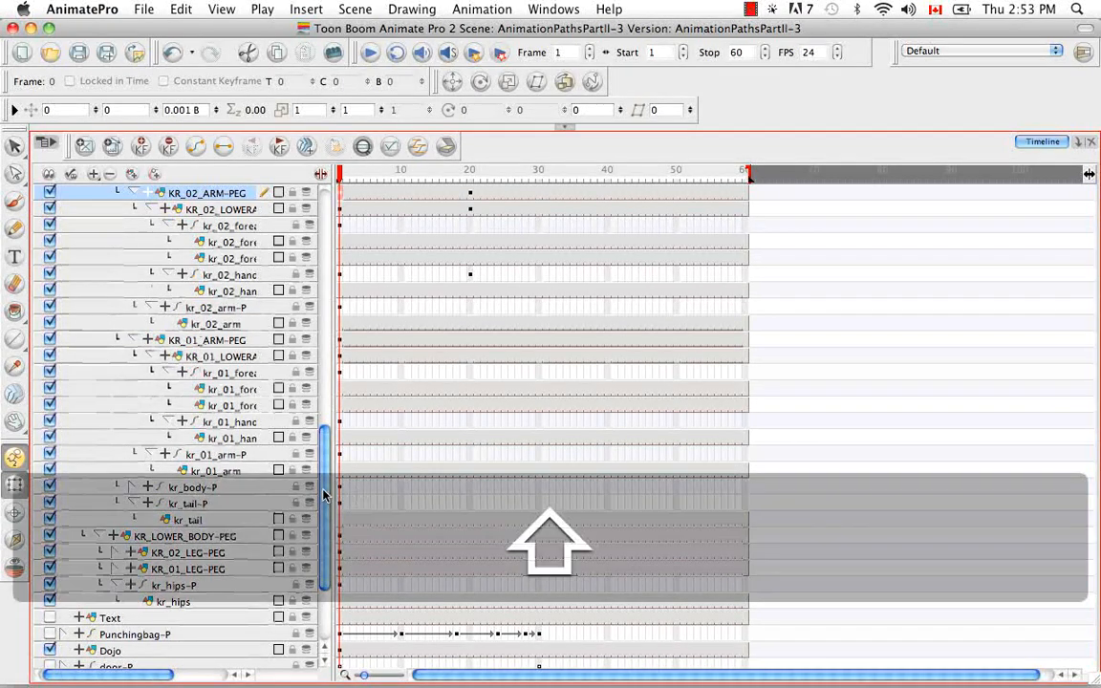
scroll(323, 494, down, 4)
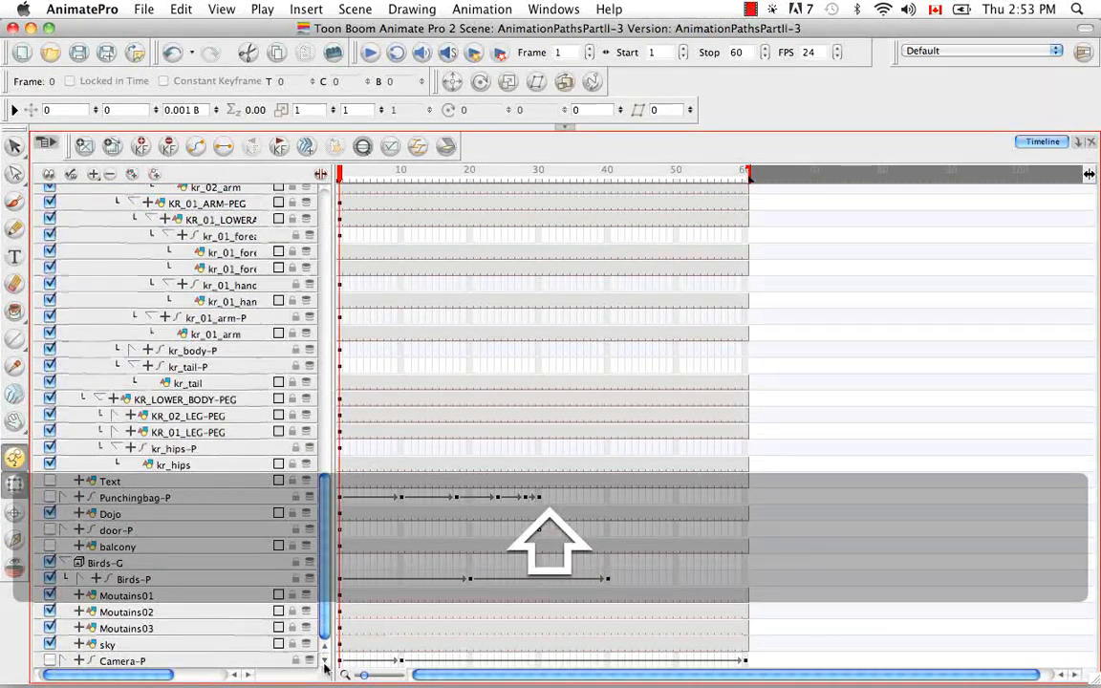
scroll(330, 485, up, 4)
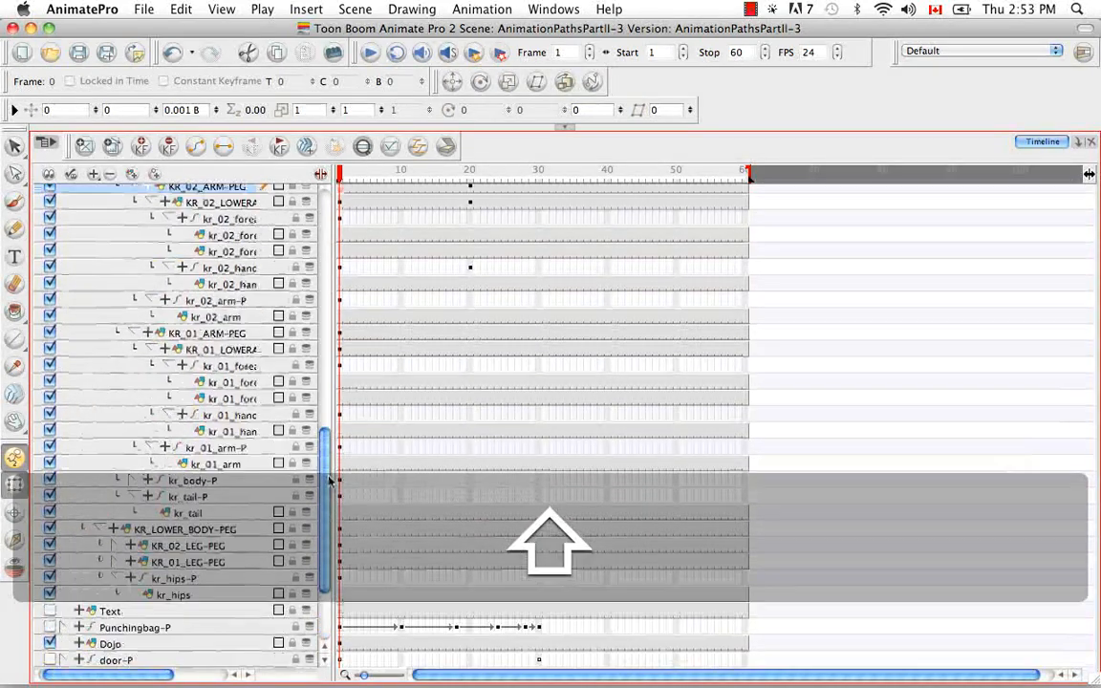
scroll(329, 484, up, 10)
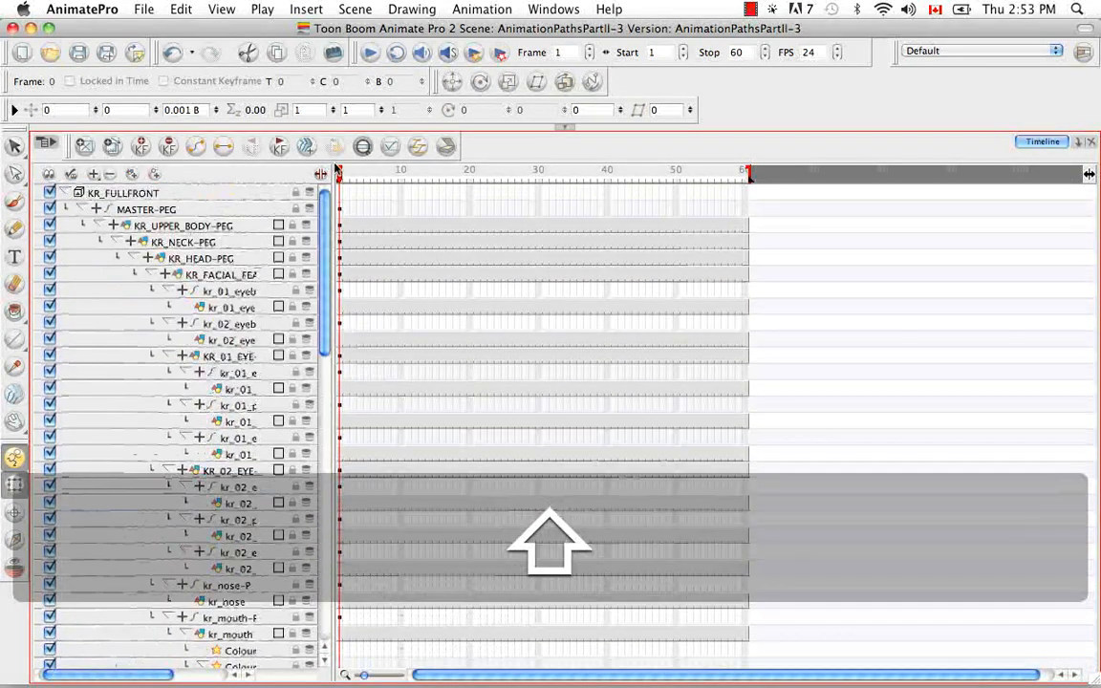
click(82, 209)
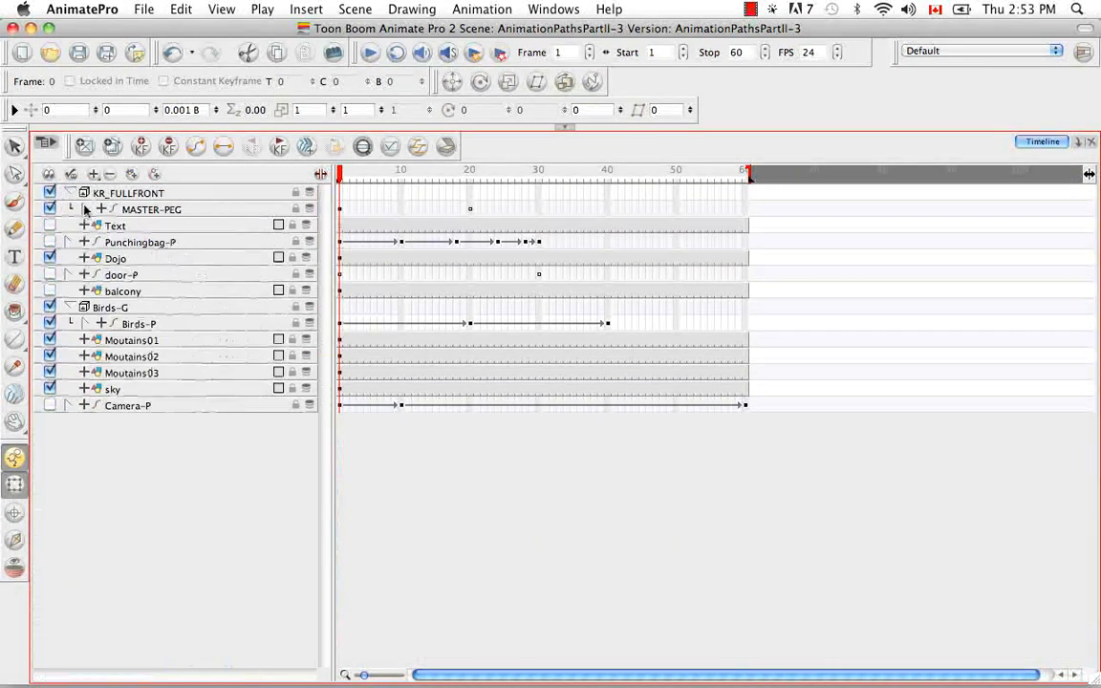
Set the collapsed MASTER-PEG keyframes at frames 1 and 20 as motion keyframes
click(341, 210)
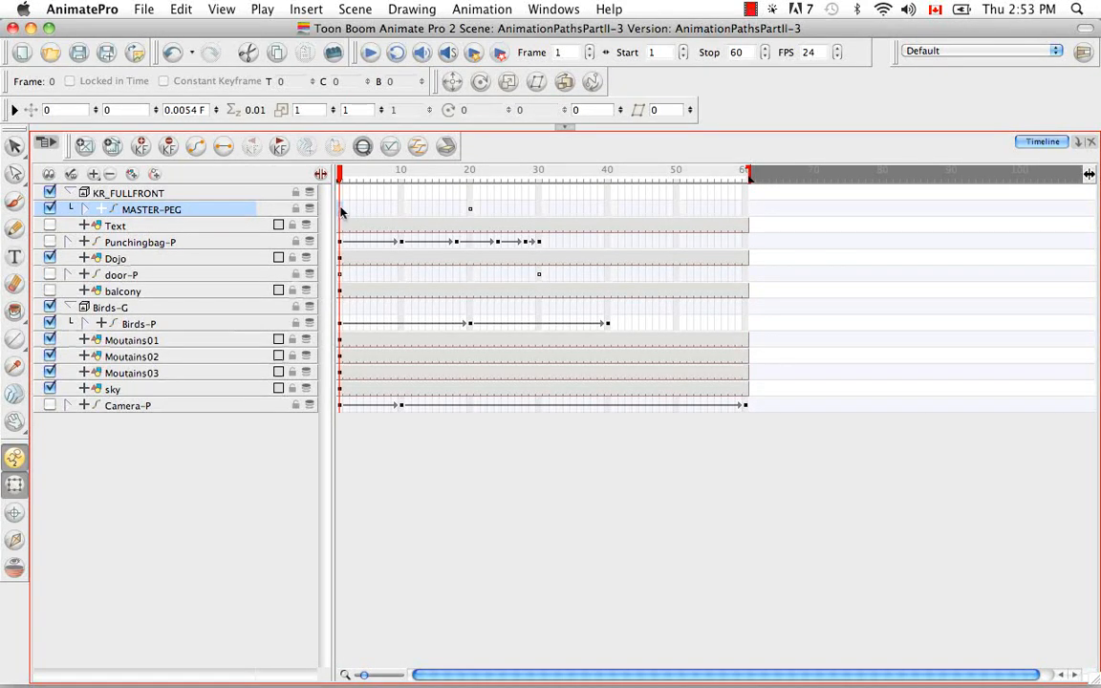
right_click(341, 211)
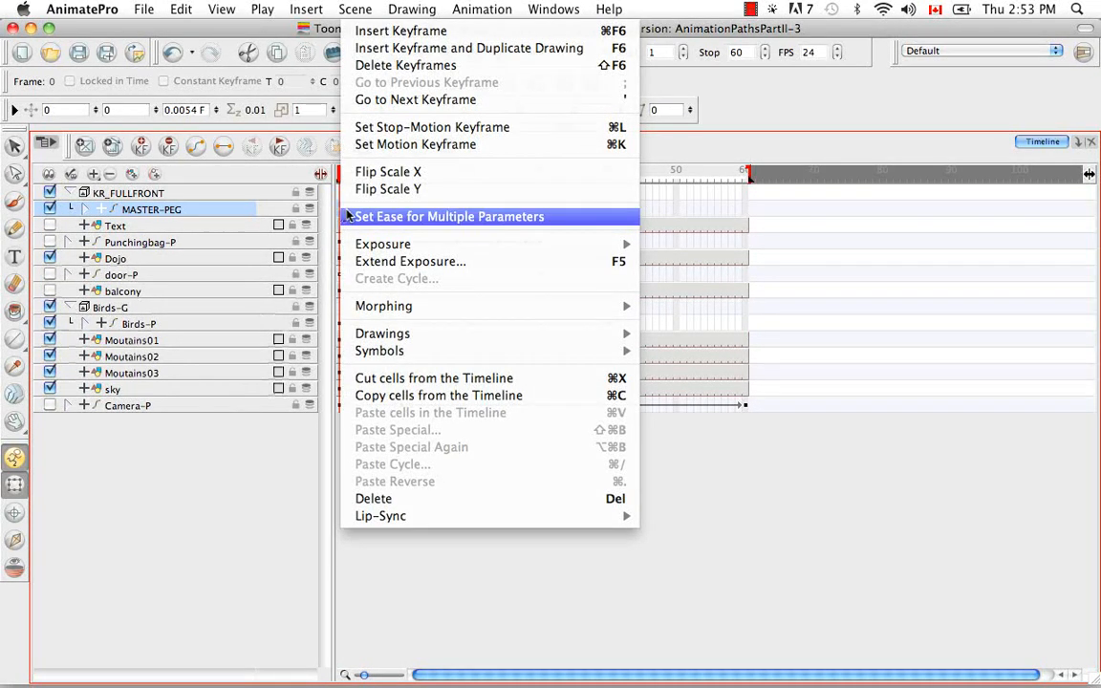
click(357, 144)
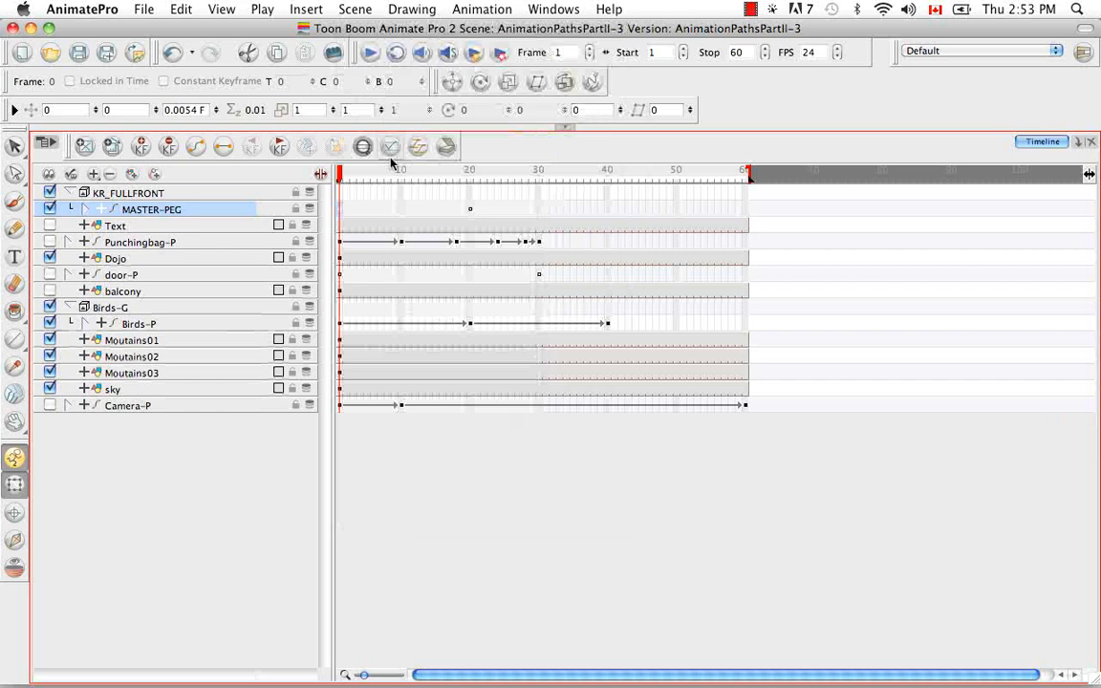
click(470, 211)
right_click(471, 211)
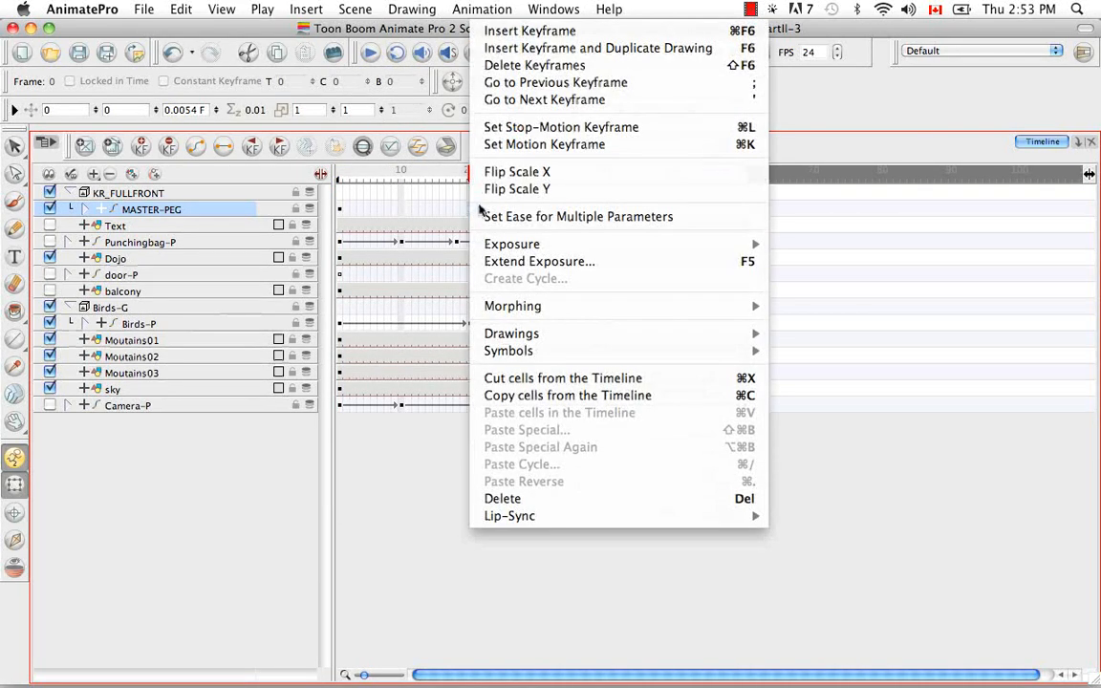
click(512, 145)
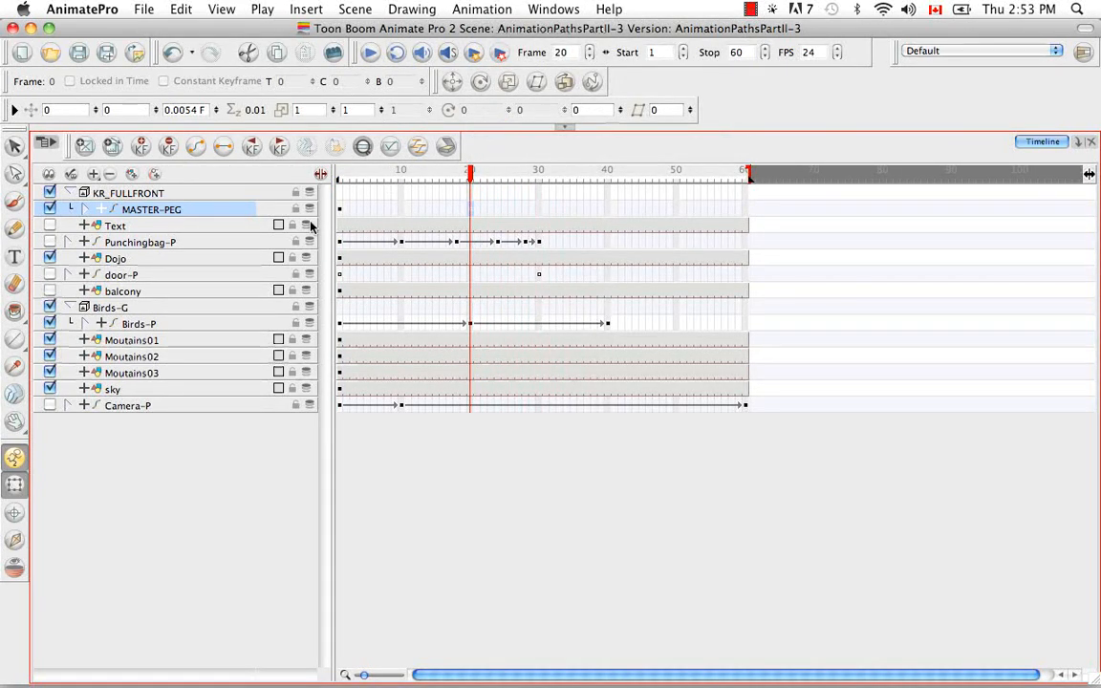
Expand MASTER-PEG again, inspect the arm pegs' keyframes and restore the timeline to its small size
click(86, 209)
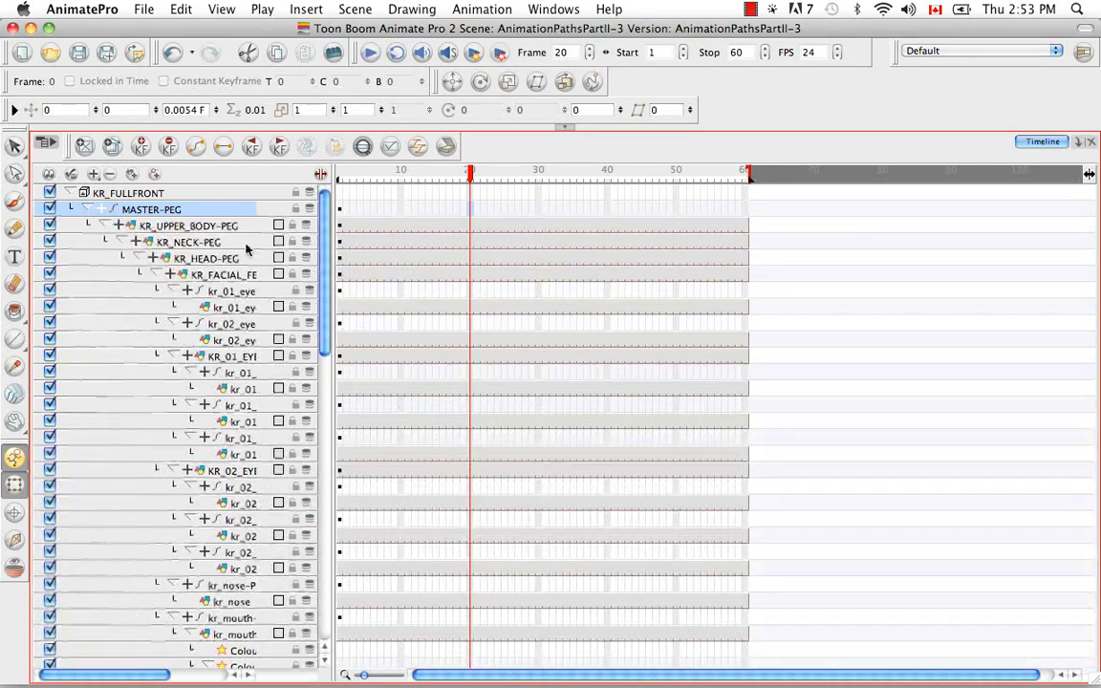
drag(324, 261, 408, 422)
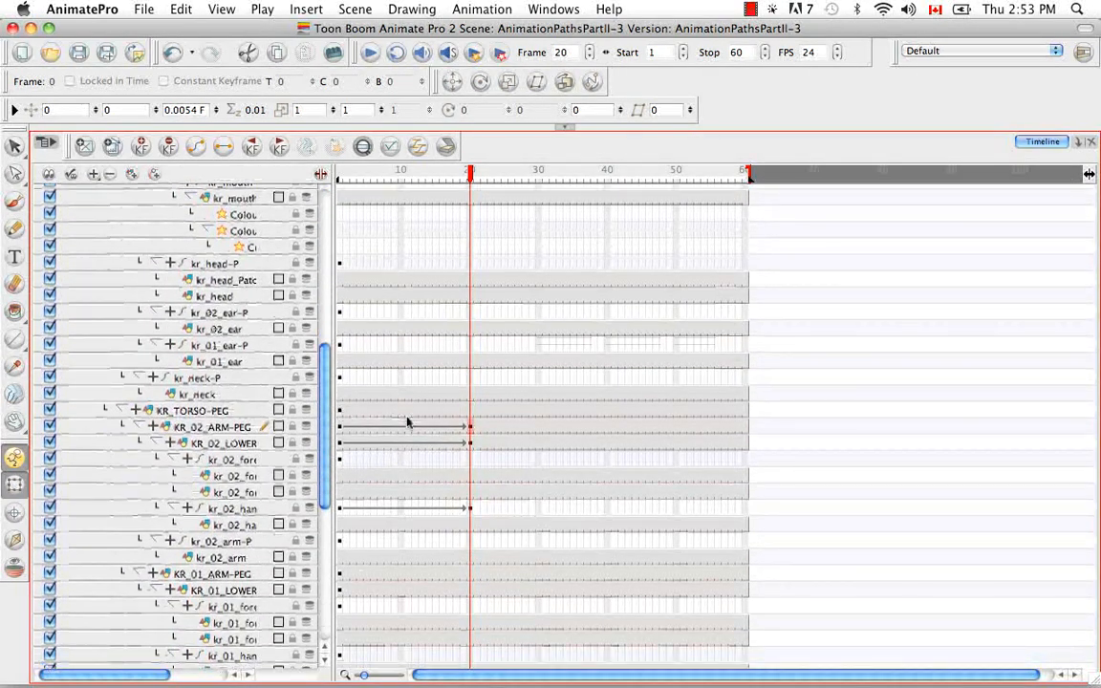
click(565, 128)
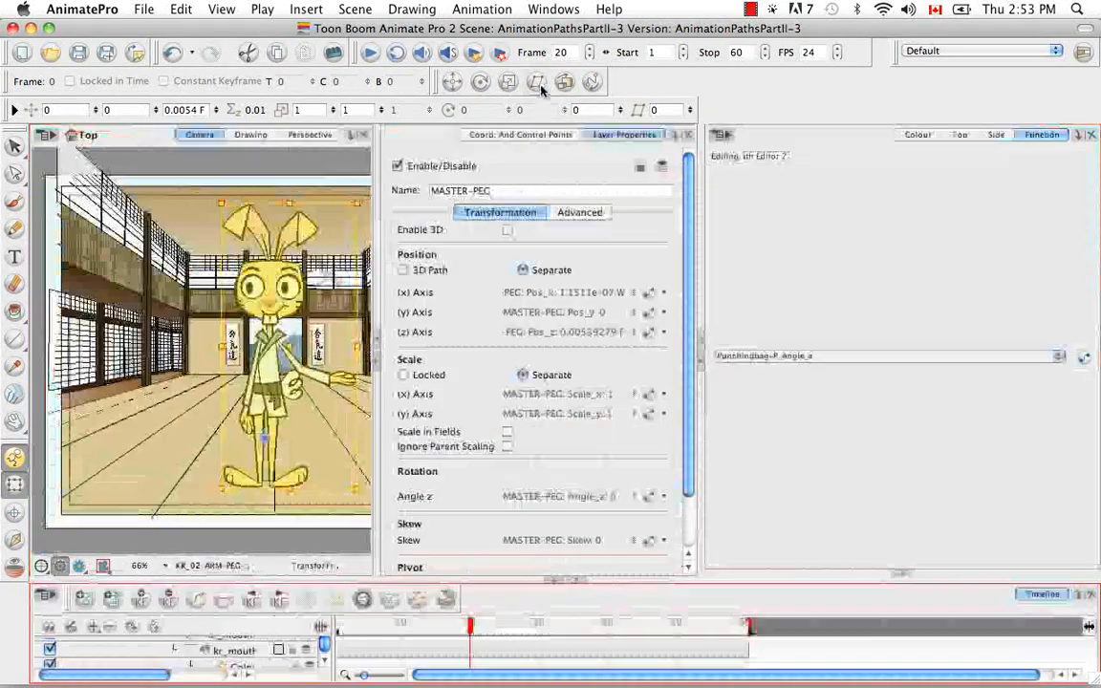
Deselect the character, rewind to frame 1 and play the arm animation through
click(293, 535)
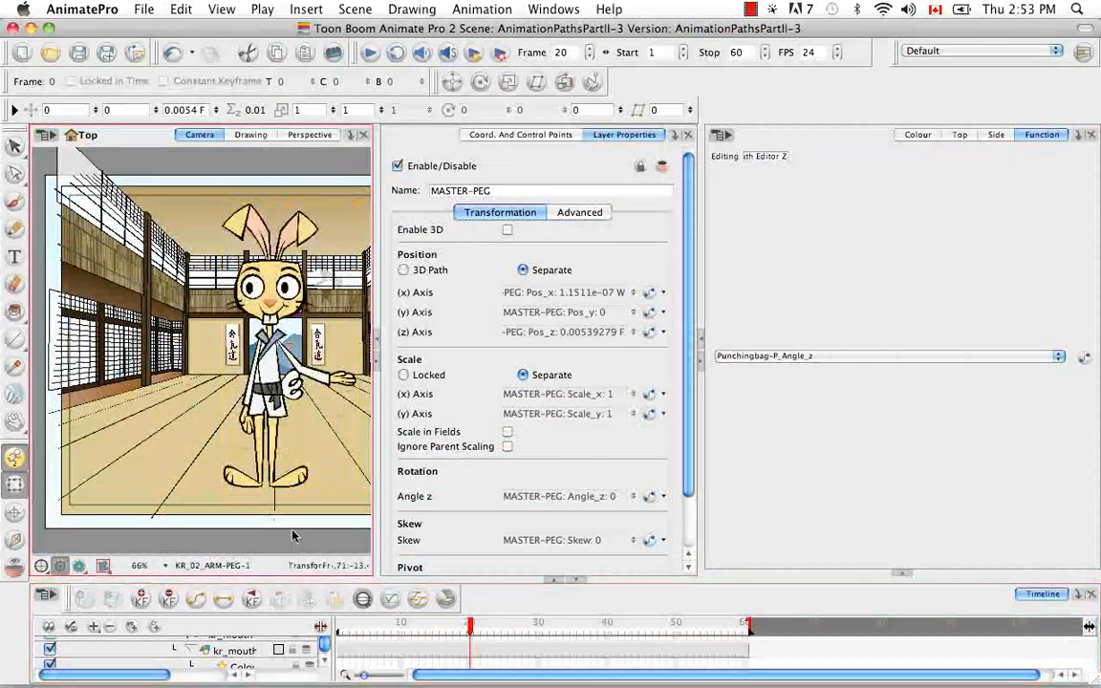
click(341, 627)
click(371, 53)
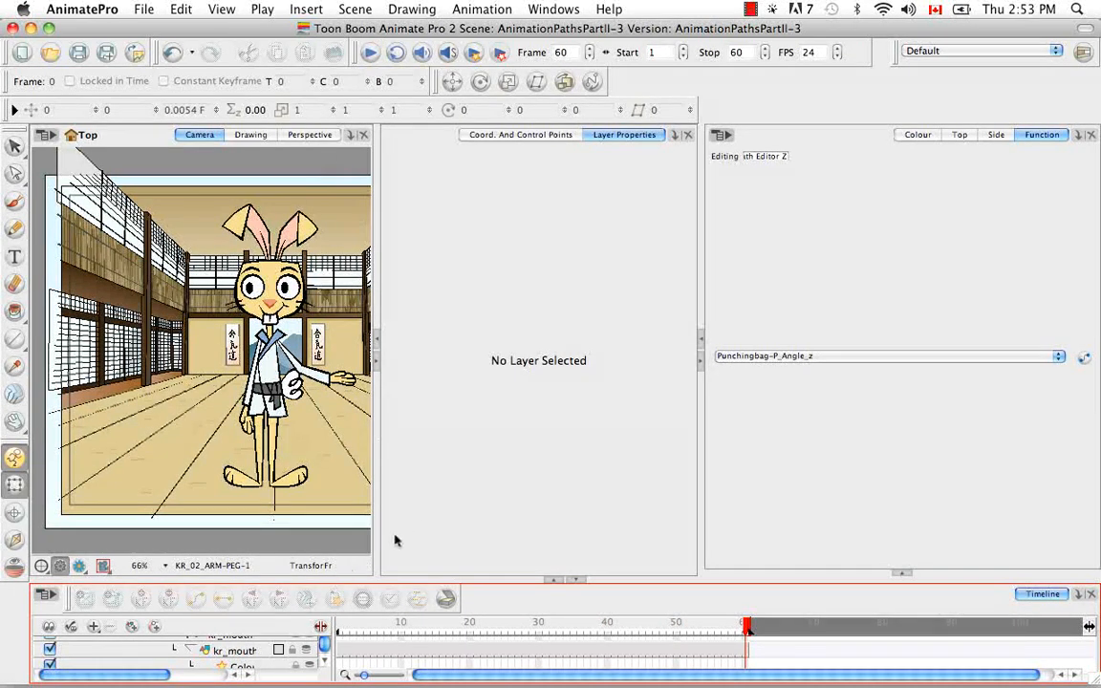
Select the frame 20 keyframes from KR_02_ARM-PEG down to the kr_02_hand peg and open Set Ease for Multiple Parameters
click(554, 581)
click(470, 428)
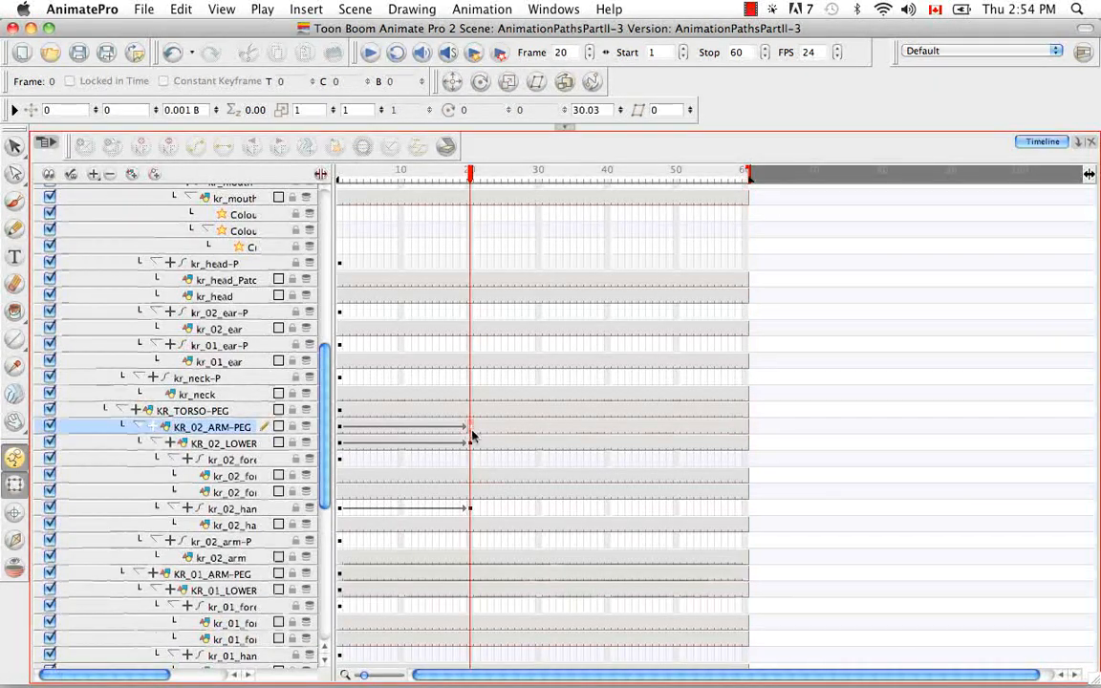
shift+click(469, 509)
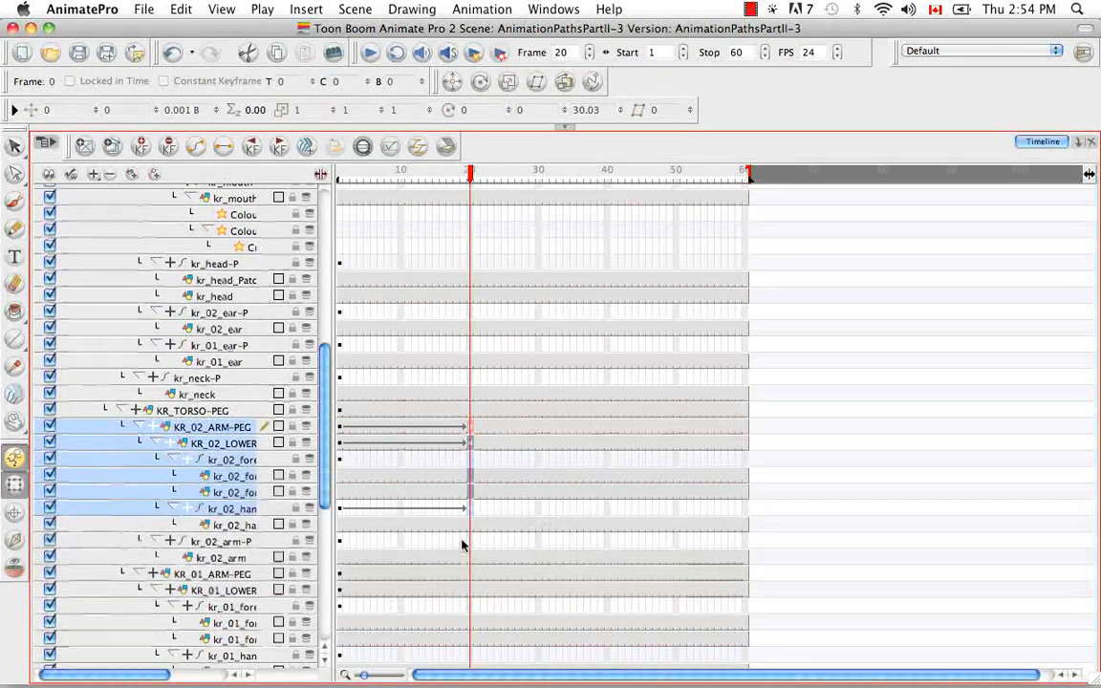
right_click(471, 430)
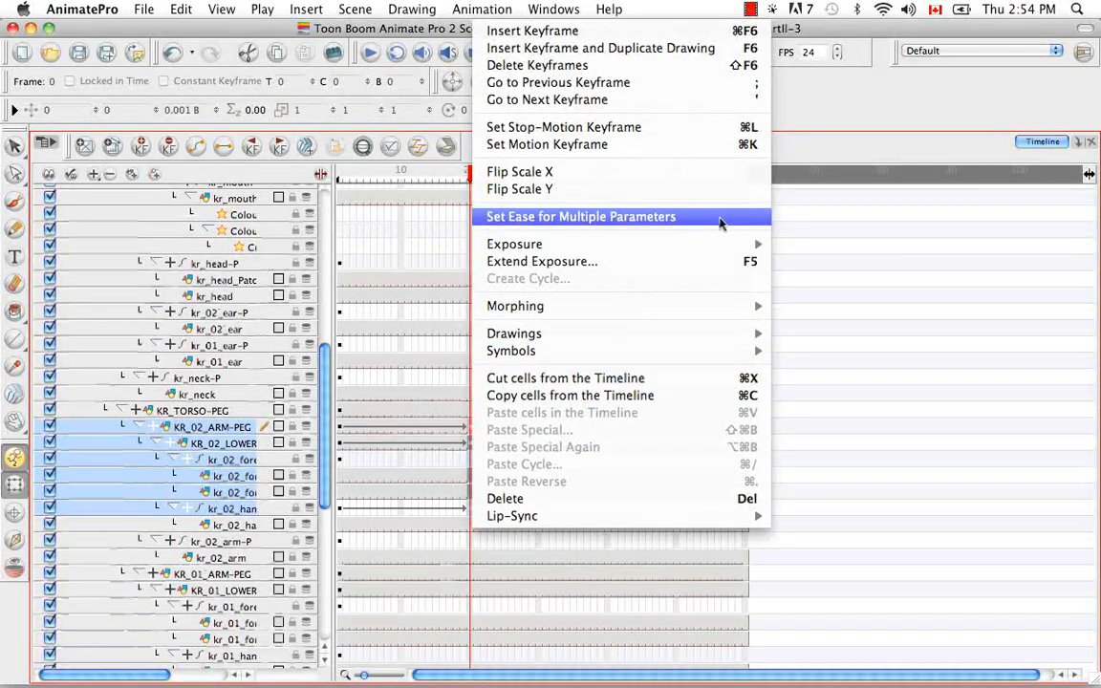
click(727, 218)
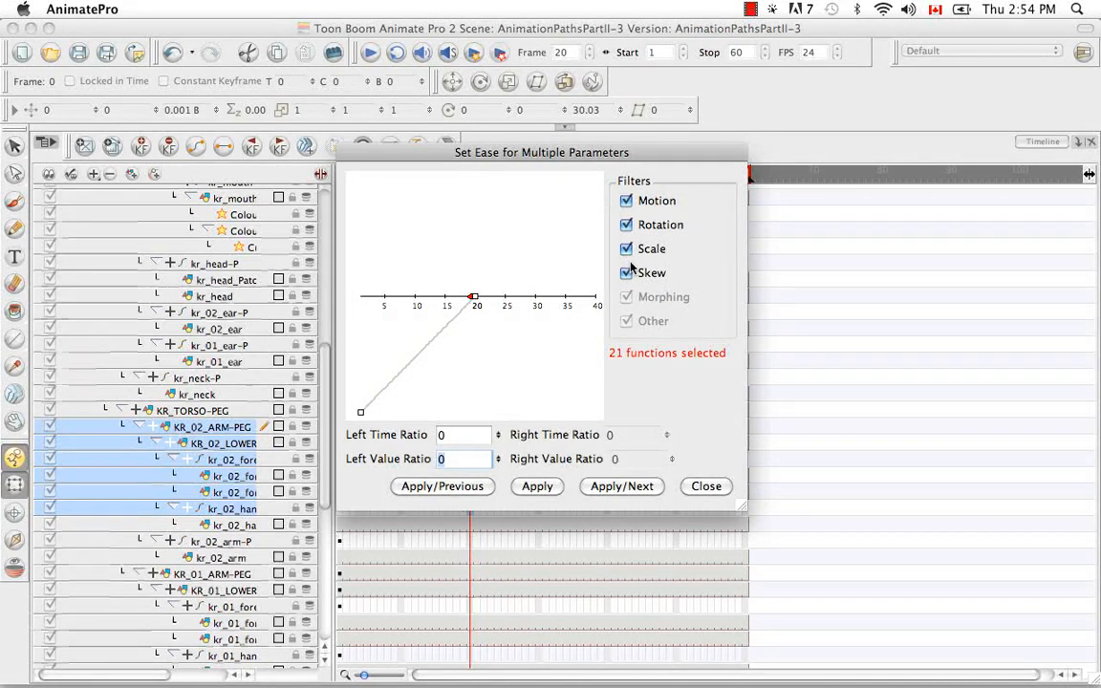
Toggle the Rotation filter off and on, leaving the Motion, Rotation, Scale and Skew filters enabled
click(626, 249)
click(626, 225)
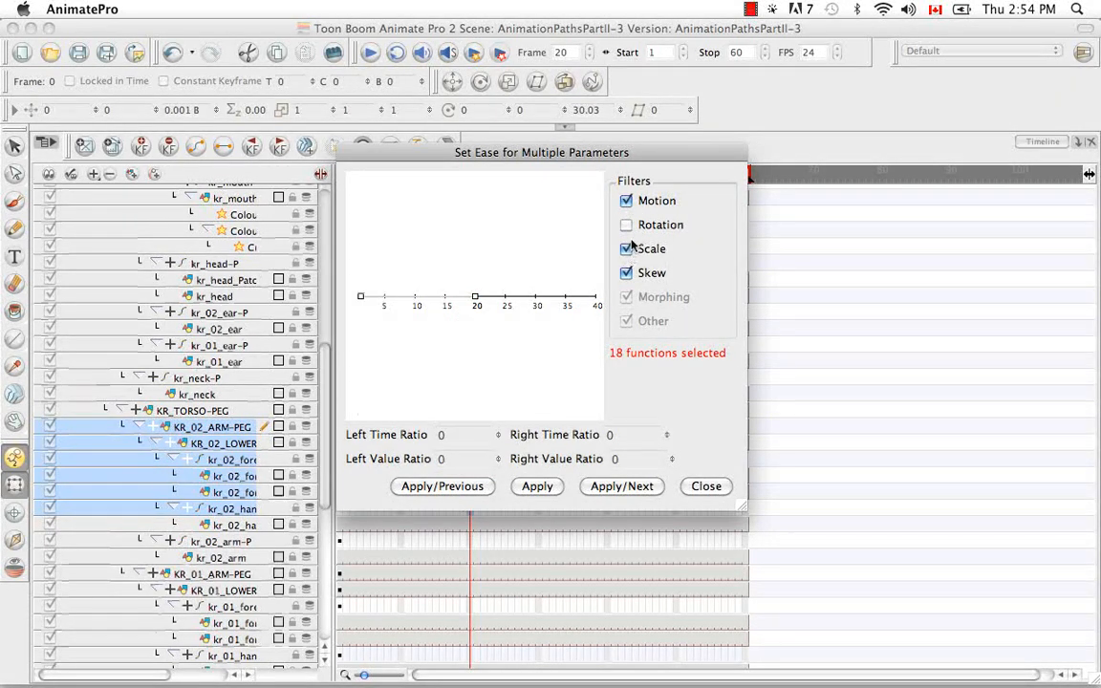
click(626, 225)
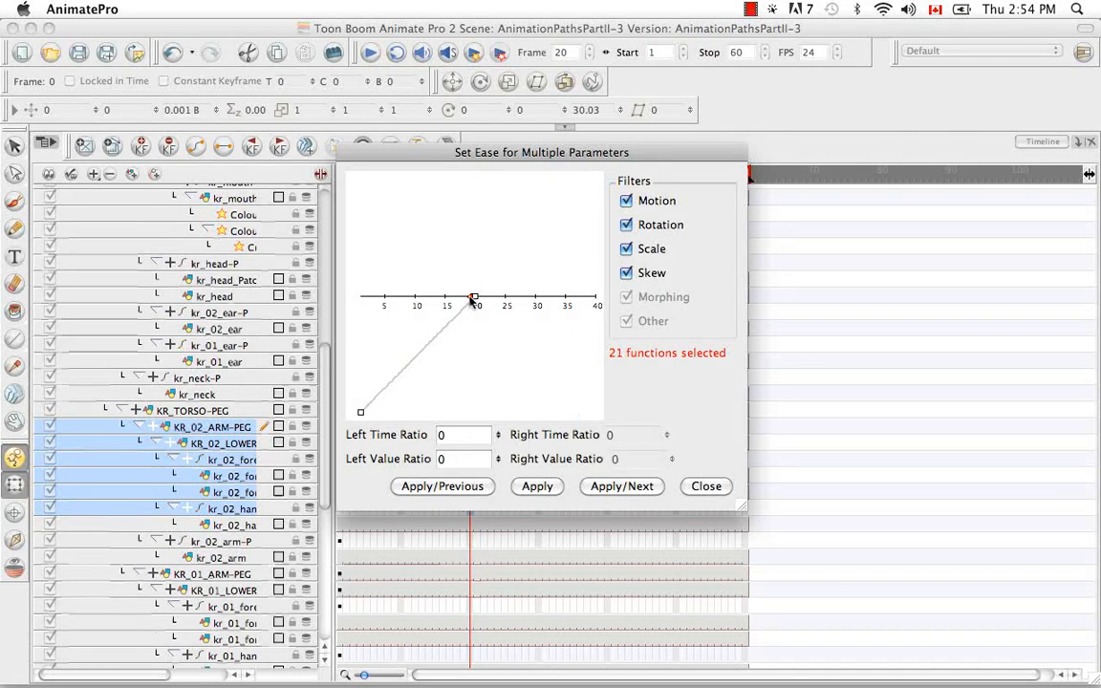
Reshape the ease curve to a Left Time Ratio of about 90.23 and a Left Value Ratio of 0, then apply it
drag(472, 299, 468, 394)
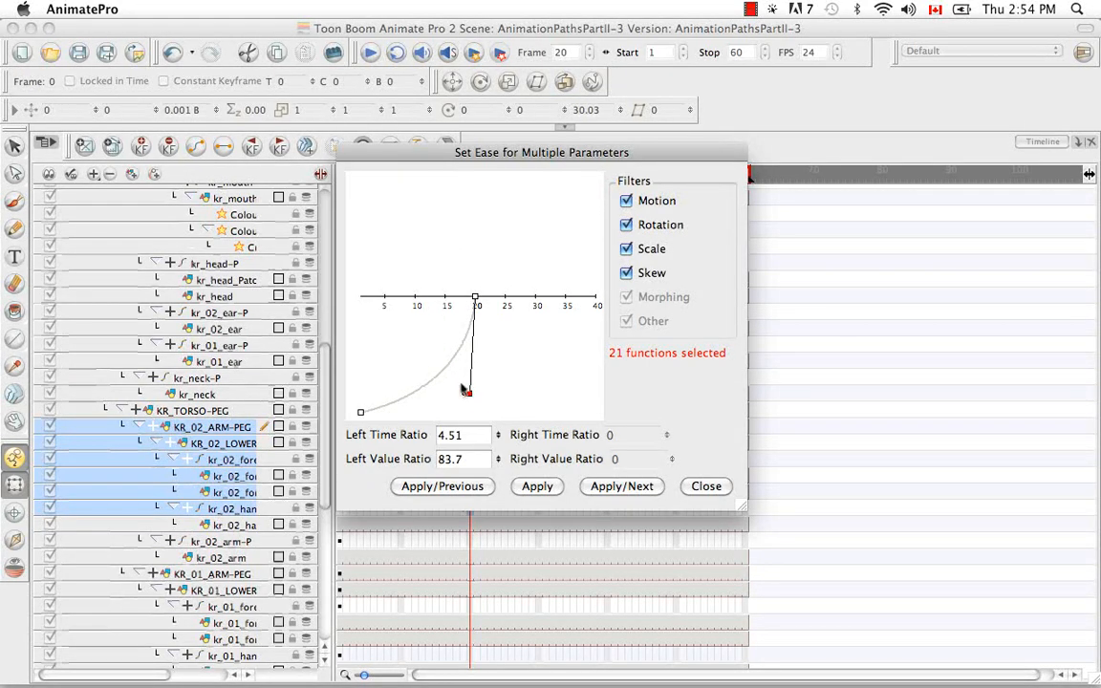
drag(464, 390, 372, 300)
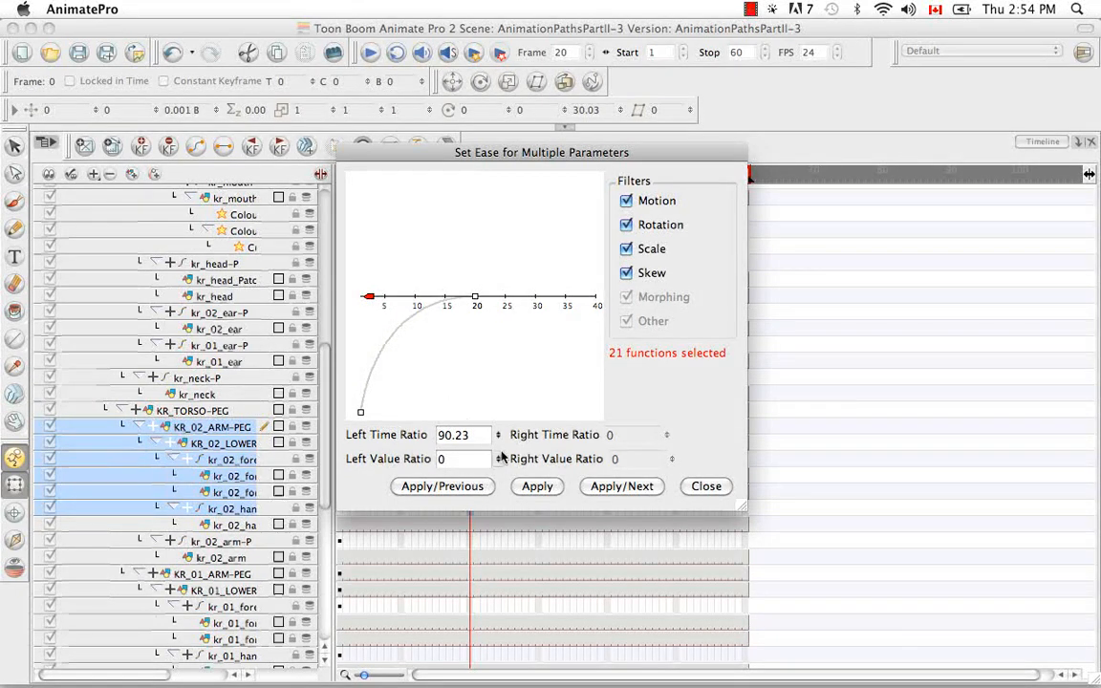
click(538, 488)
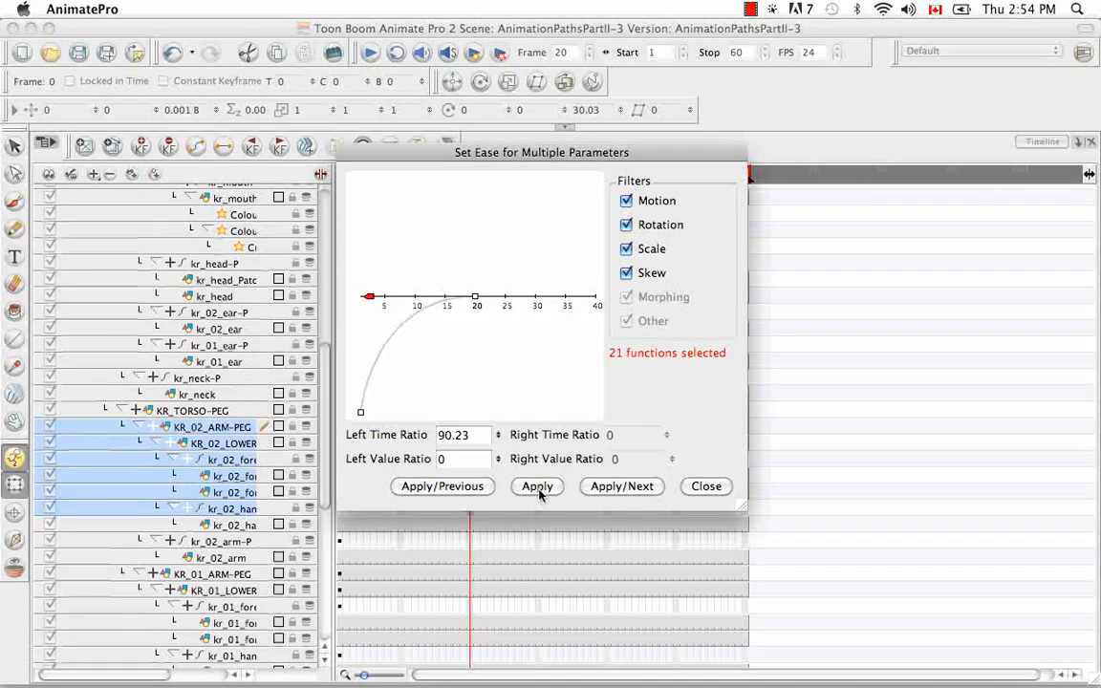
click(706, 488)
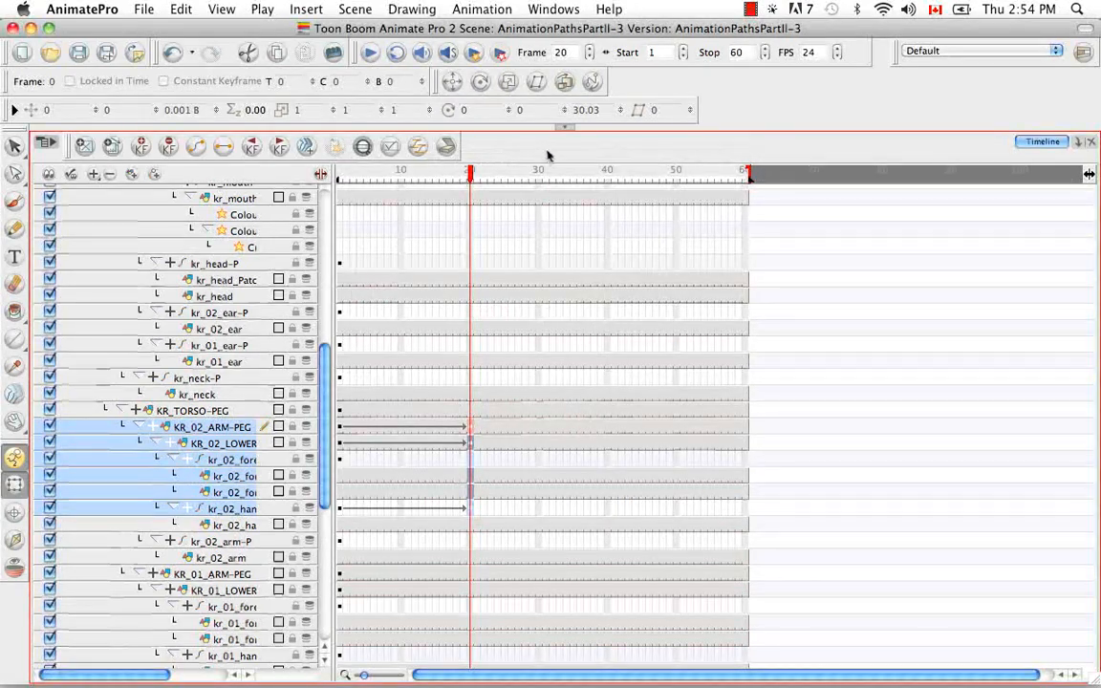
Restore the small timeline, rewind to frame 1, play the eased arm animation and deselect the arm layers
key(grave)
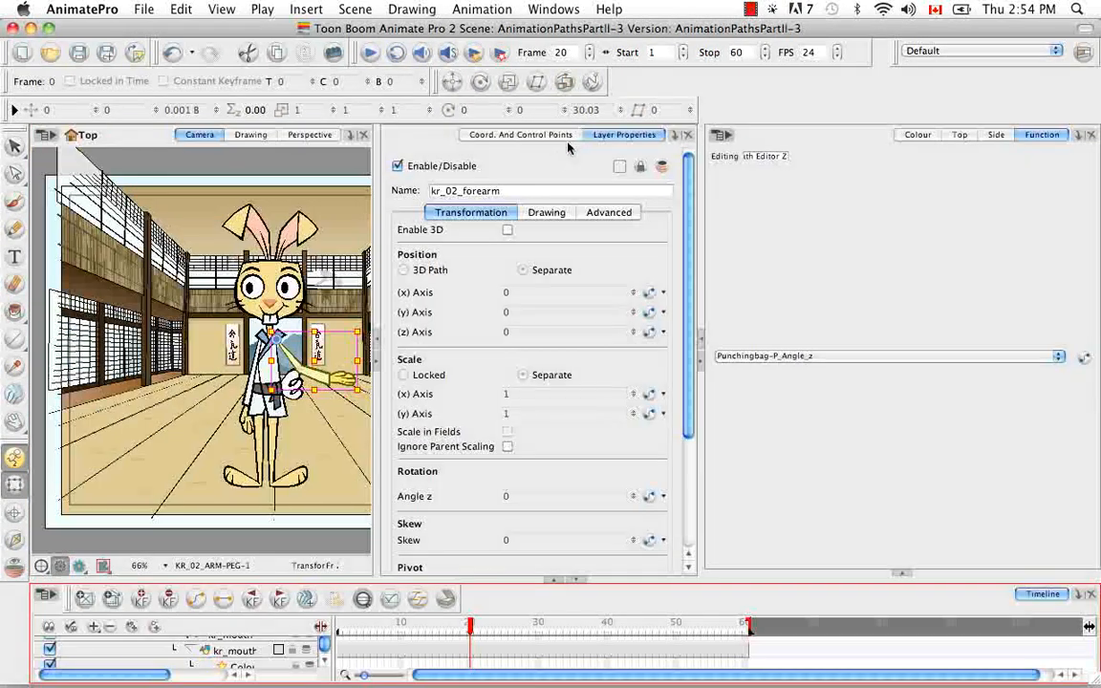
click(340, 628)
click(370, 52)
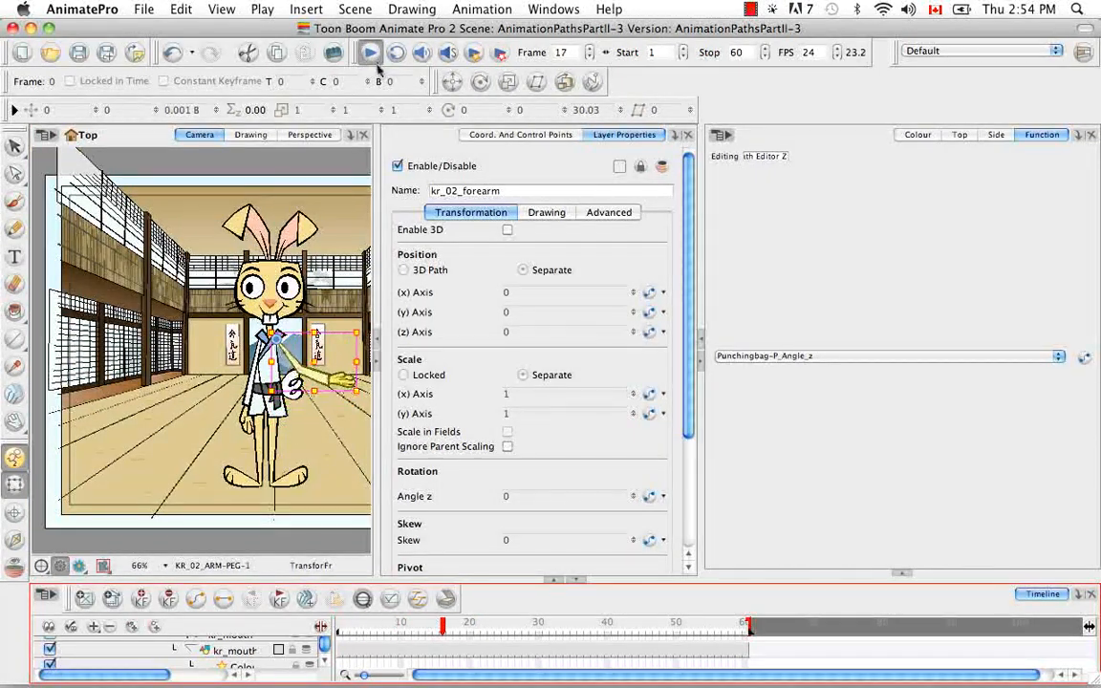
click(290, 495)
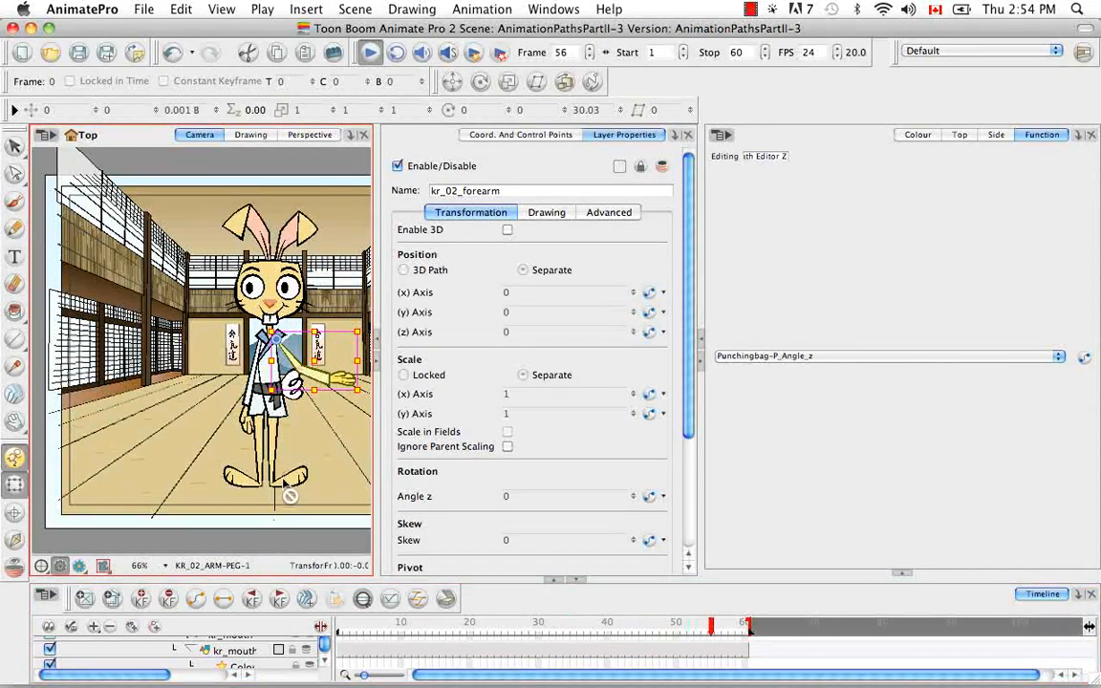
click(370, 53)
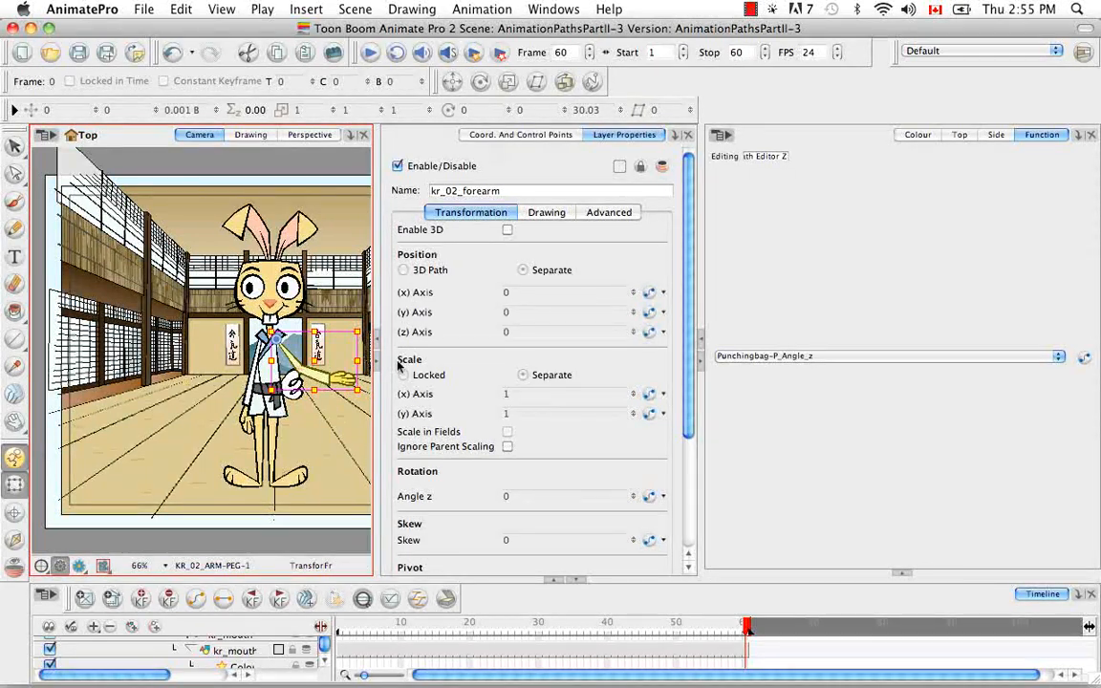
click(321, 543)
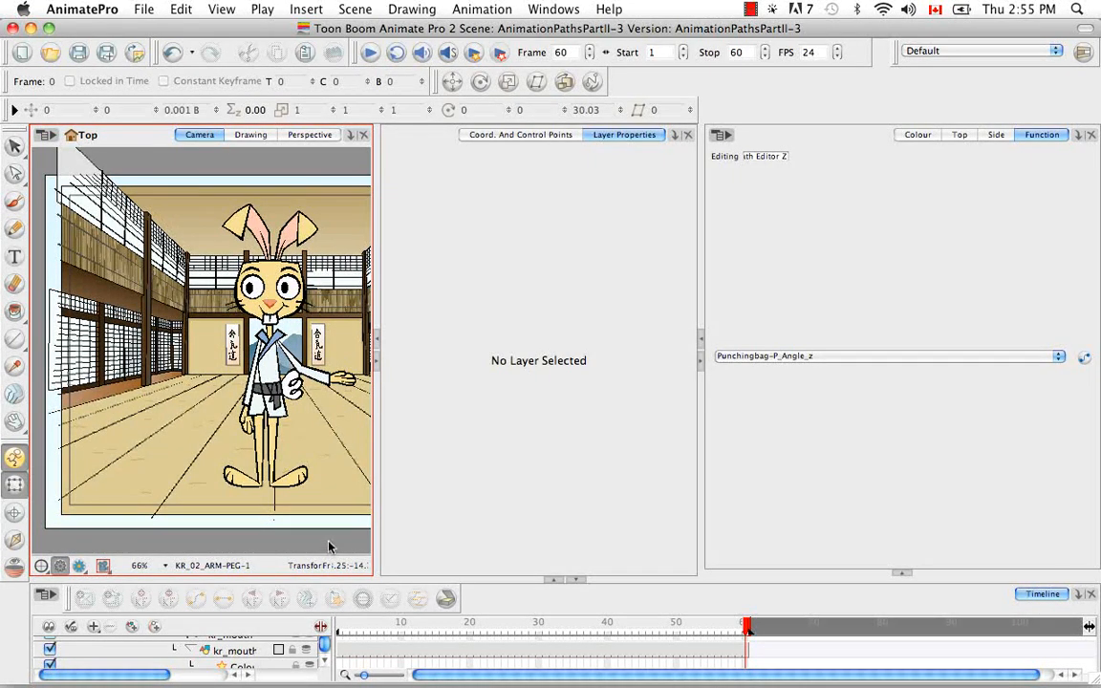
Enlarge the timeline and insert a keyframe on KR_02_ARM-PEG at frame 31
click(555, 580)
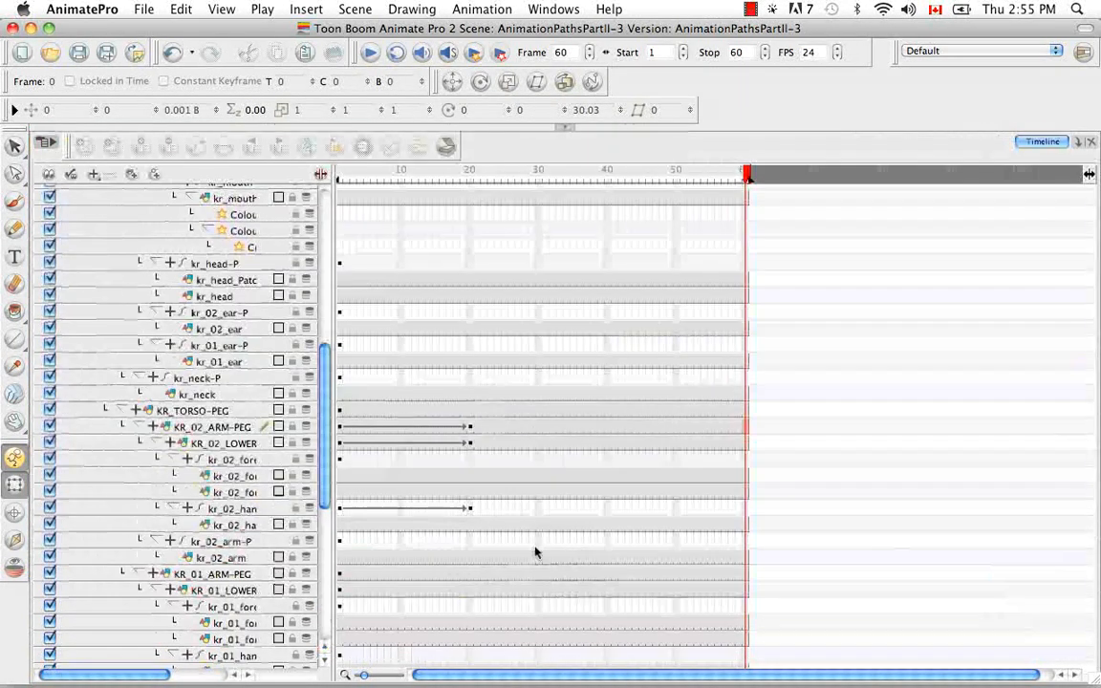
click(470, 431)
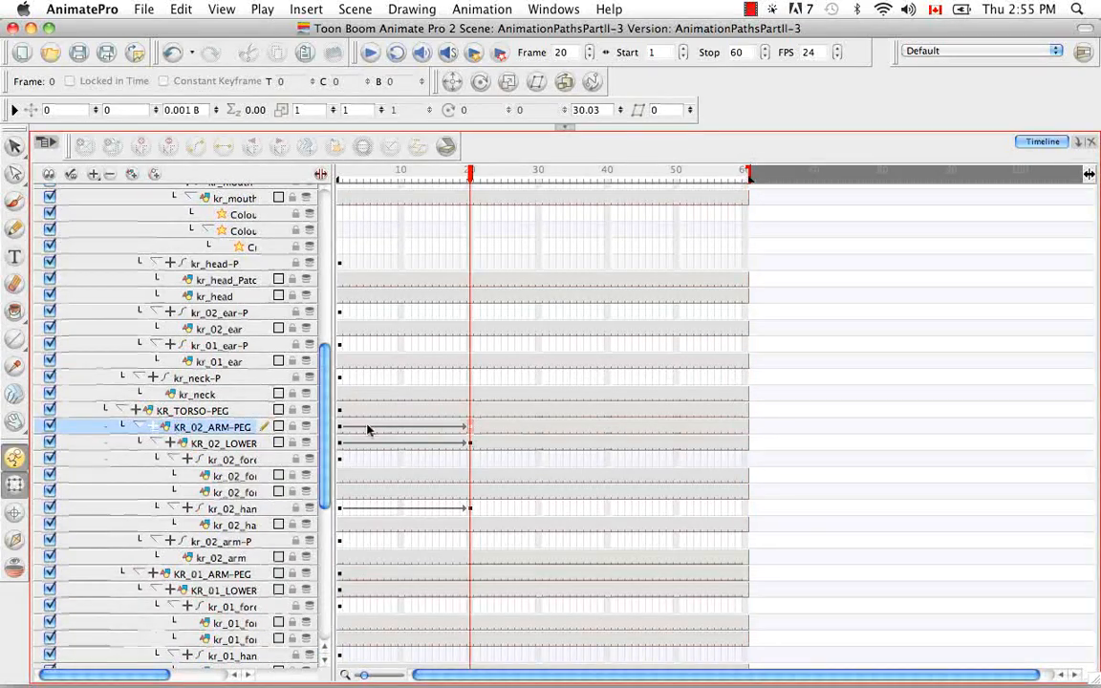
click(545, 431)
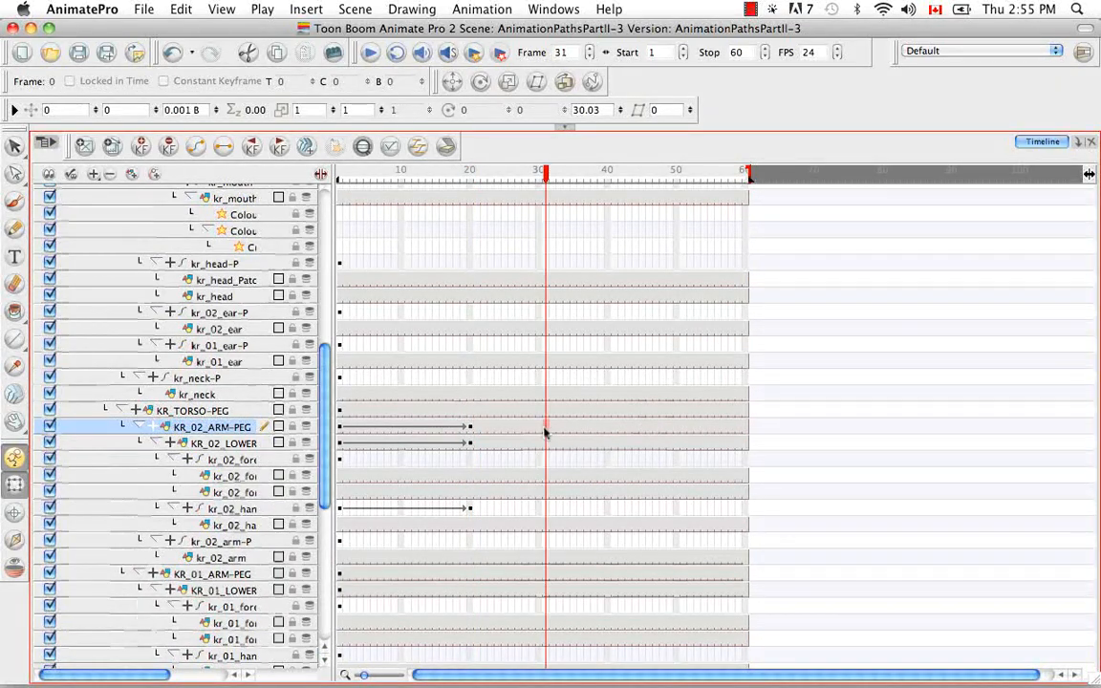
right_click(544, 431)
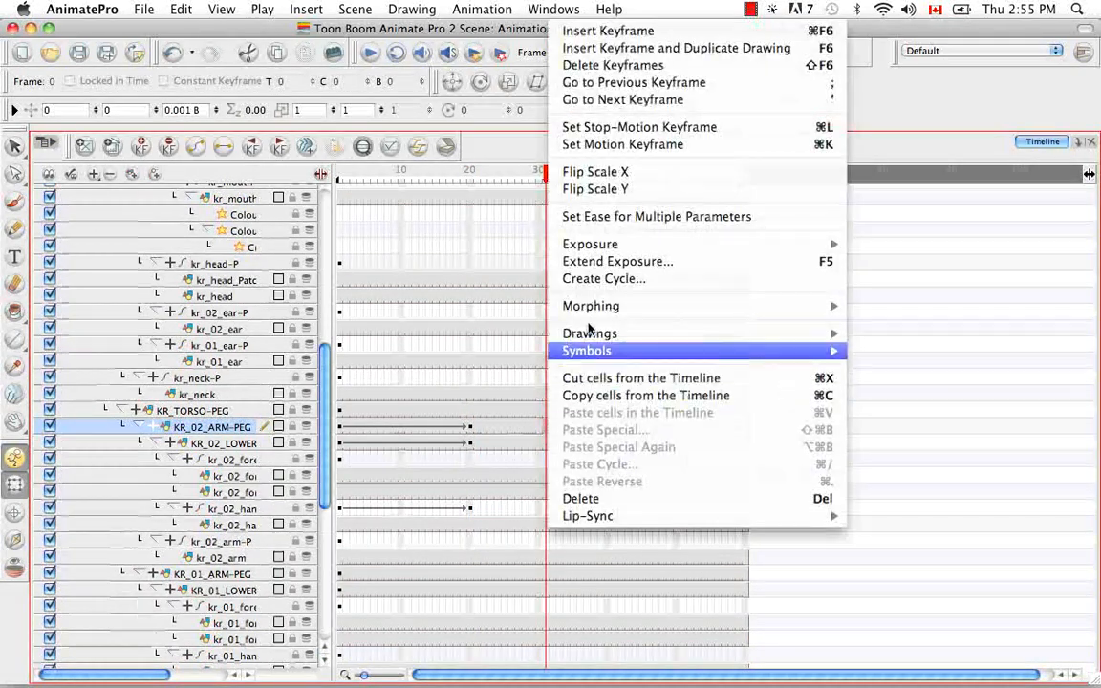
click(606, 46)
Reselect the arm's frame 20 keyframes and check their ease curve in Set Ease for Multiple Parameters
click(471, 504)
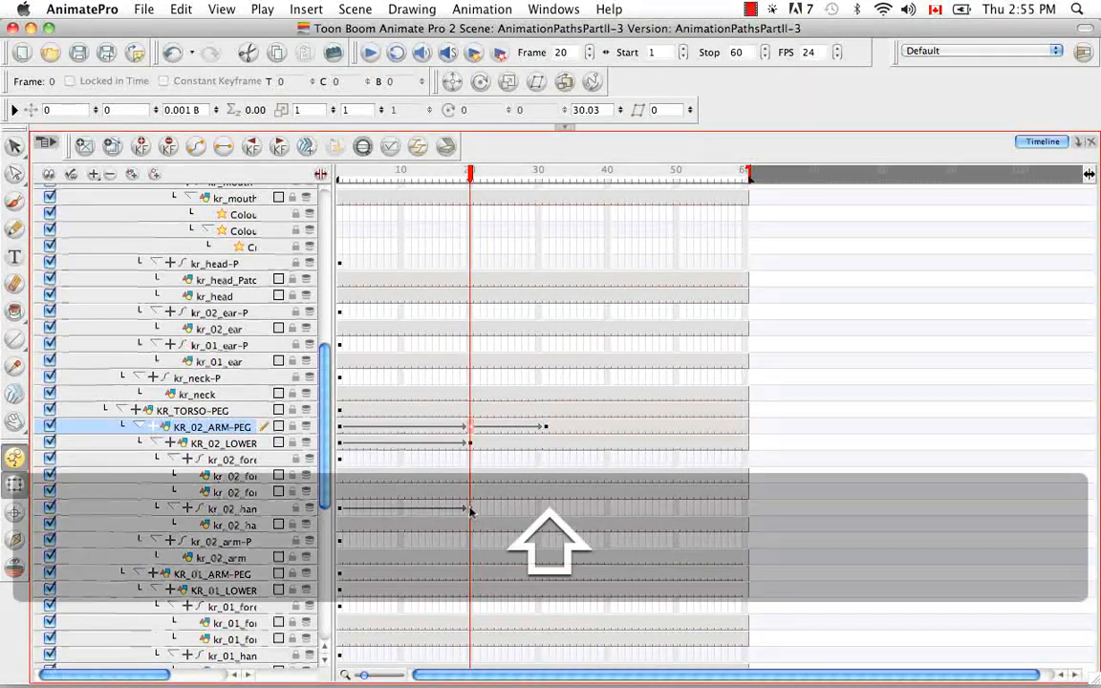
shift+click(470, 423)
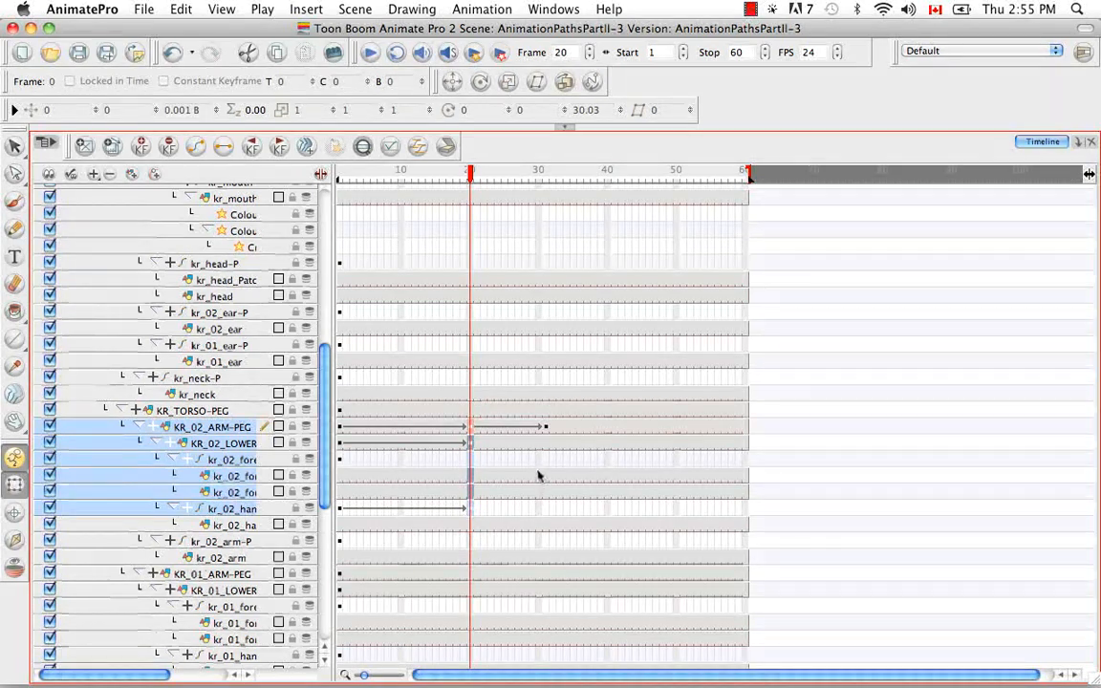
right_click(481, 432)
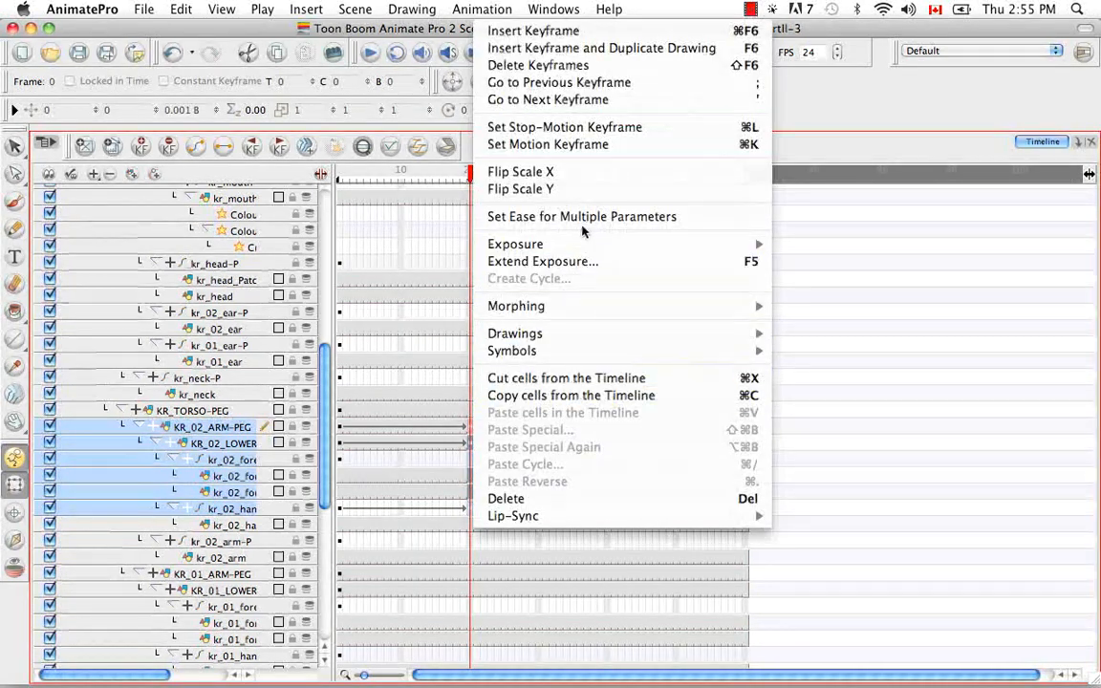
click(588, 215)
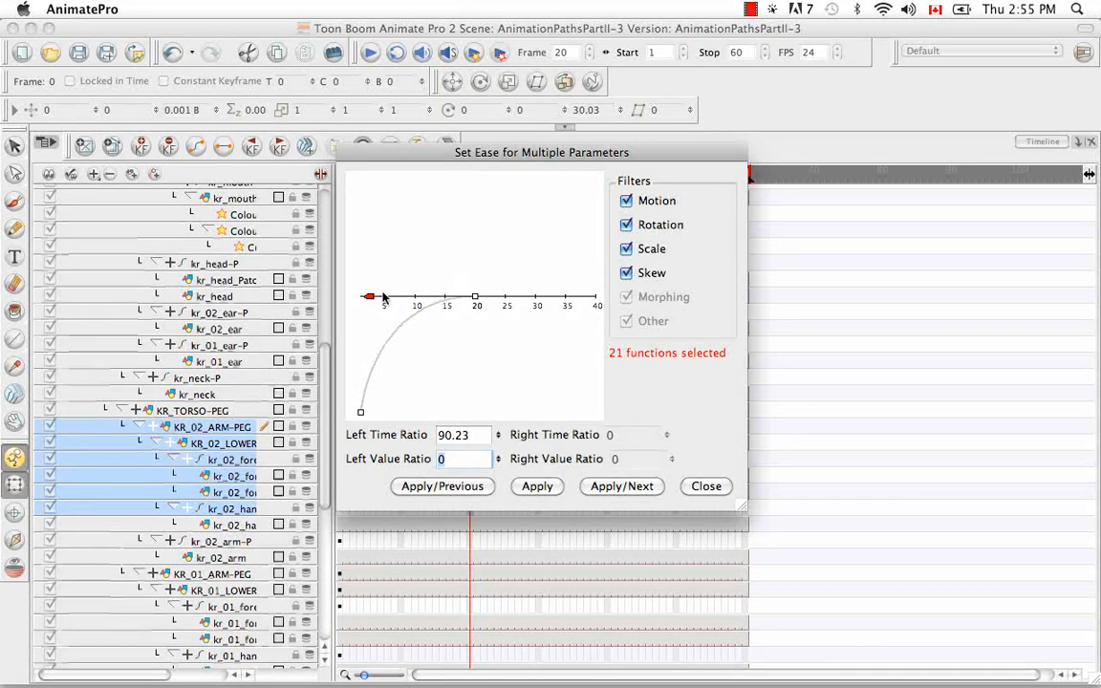
click(706, 487)
Undo the added keyframe, the multiple-parameter ease and the arm animation keyframes
key(super+z)
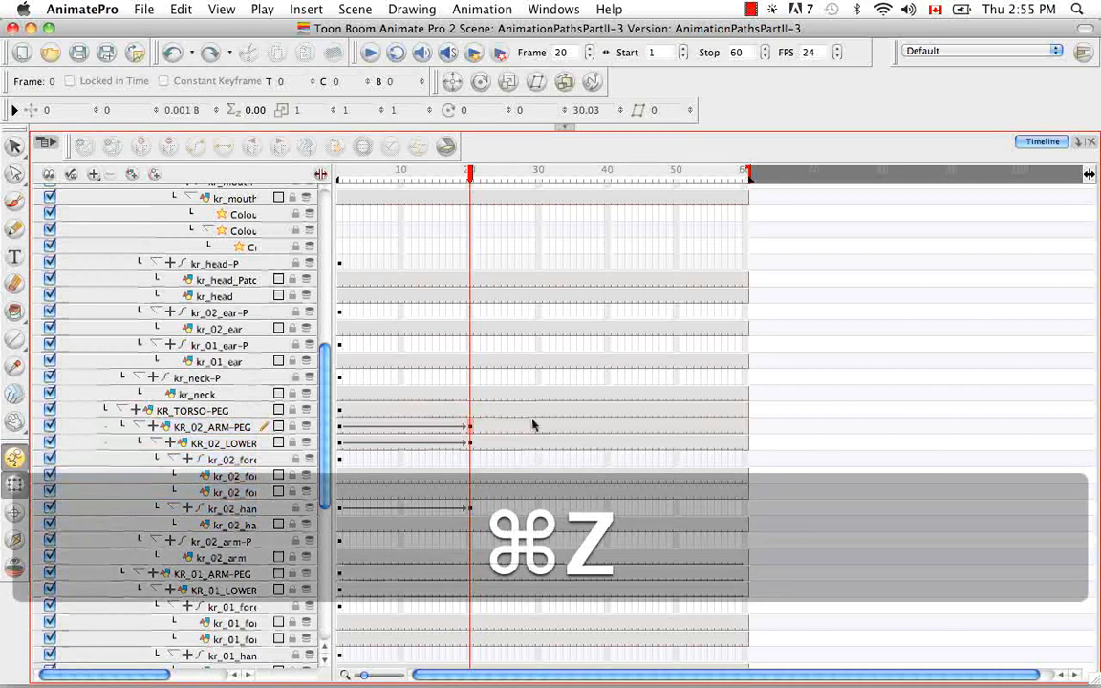
key(super+z)
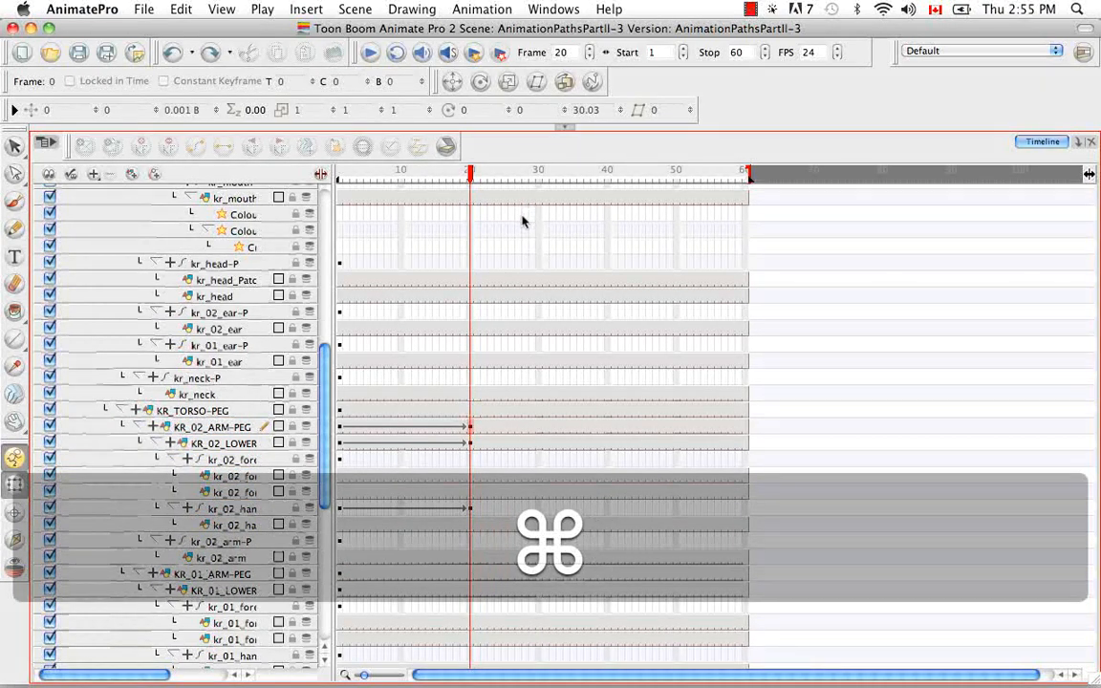
key(super+z)
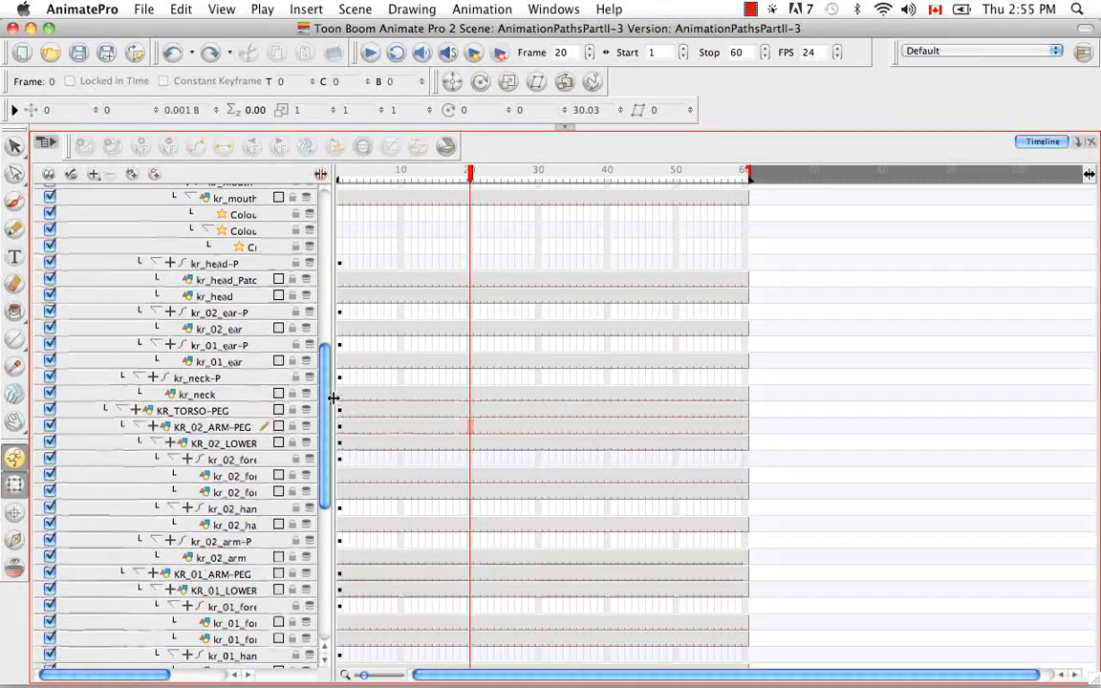
Collapse and hide the KR_FULLFRONT group, and restore the timeline to its small size
scroll(332, 398, up, 15)
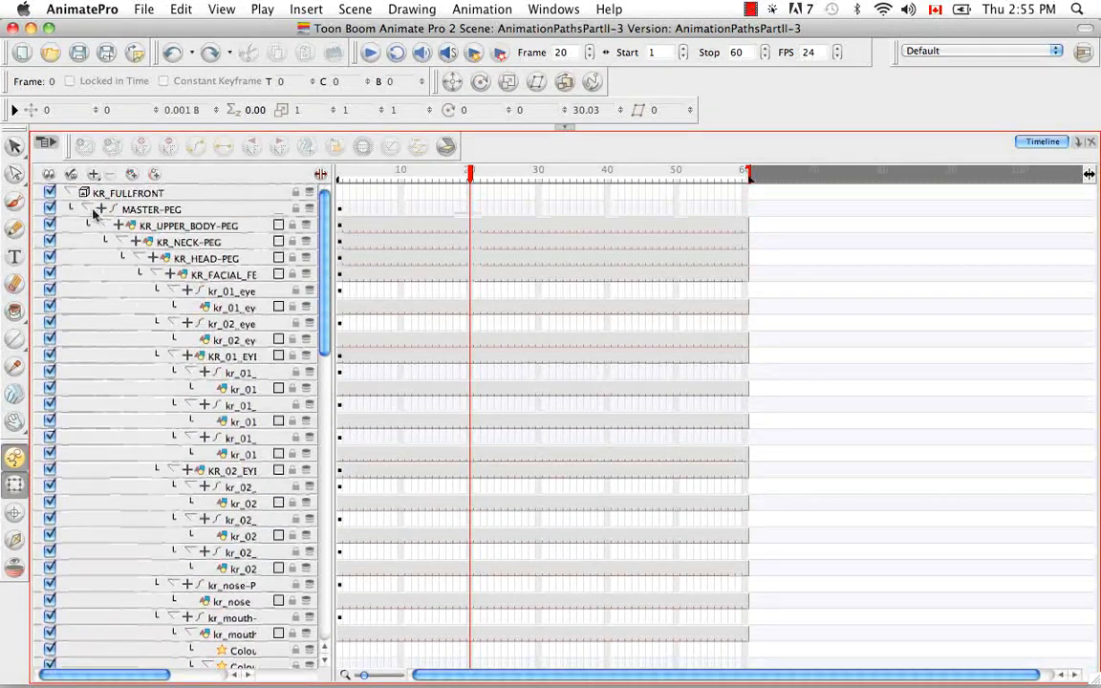
click(93, 211)
click(74, 193)
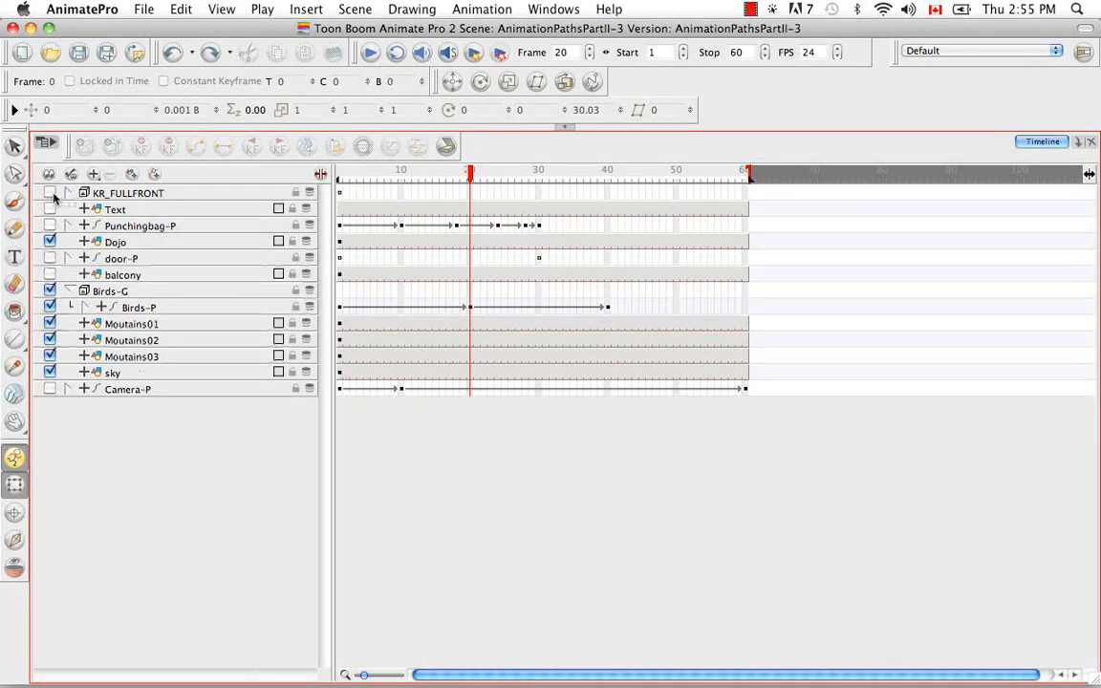
click(562, 128)
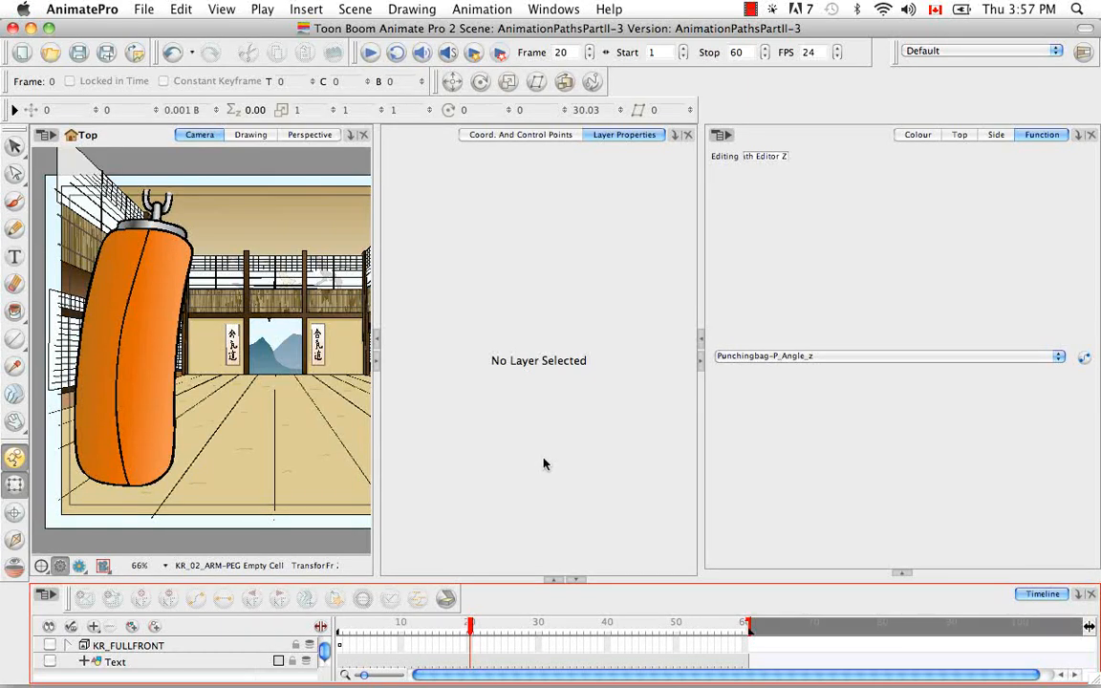
Enable the Camera-P layer at the end of the layer list
scroll(324, 666, down, 10)
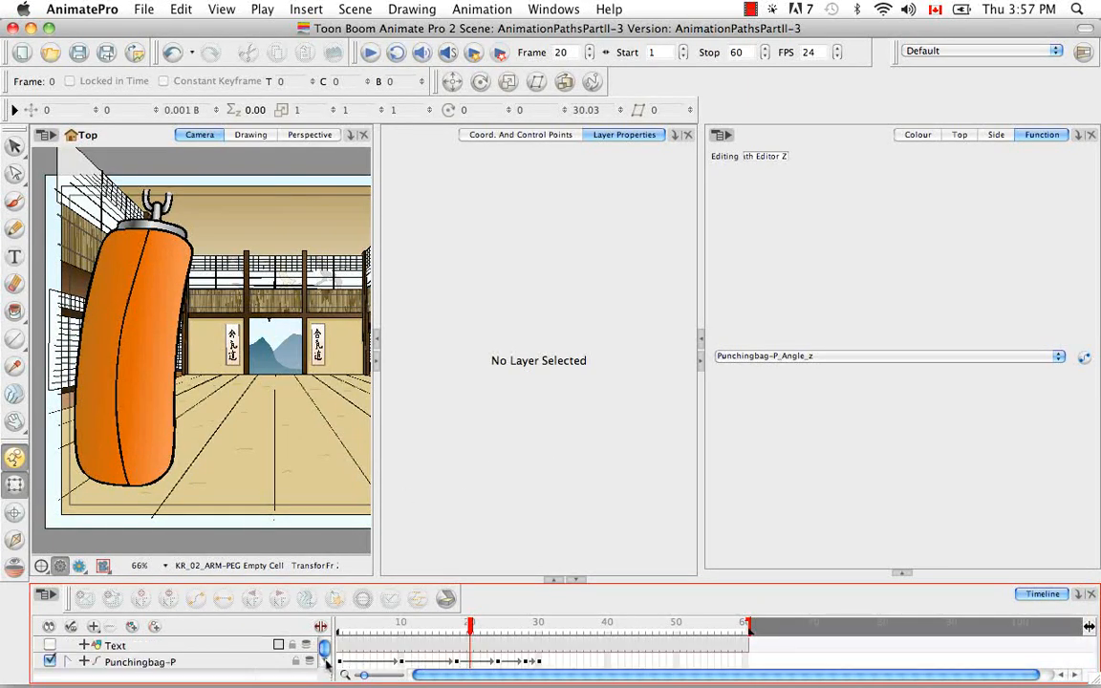
scroll(324, 666, down, 1)
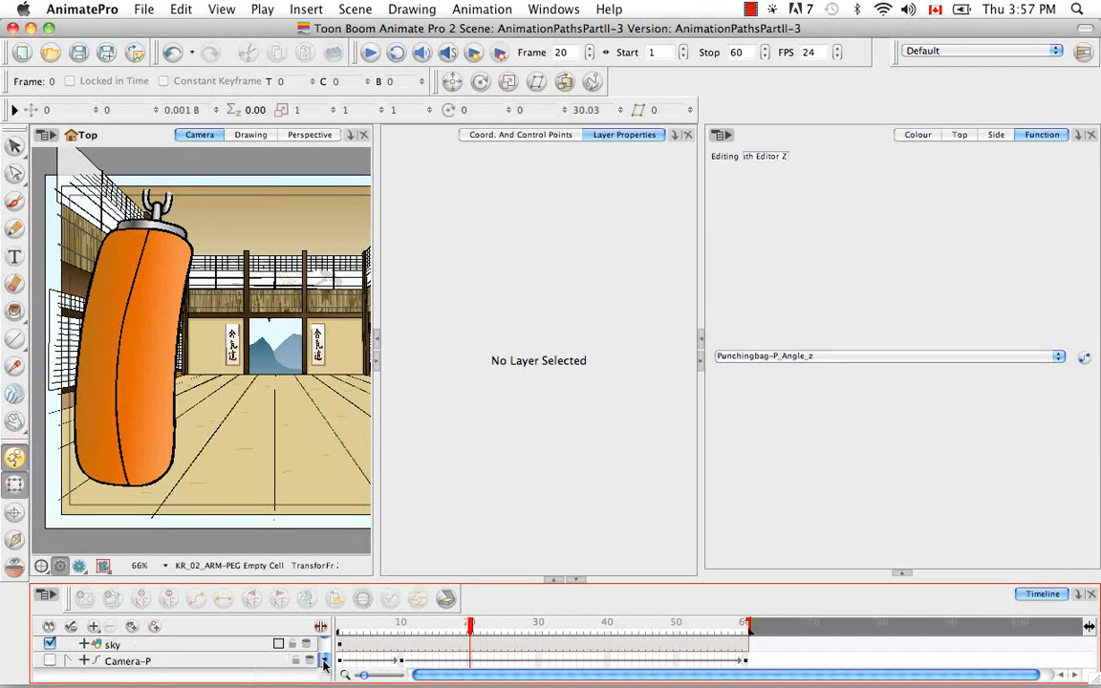
click(50, 662)
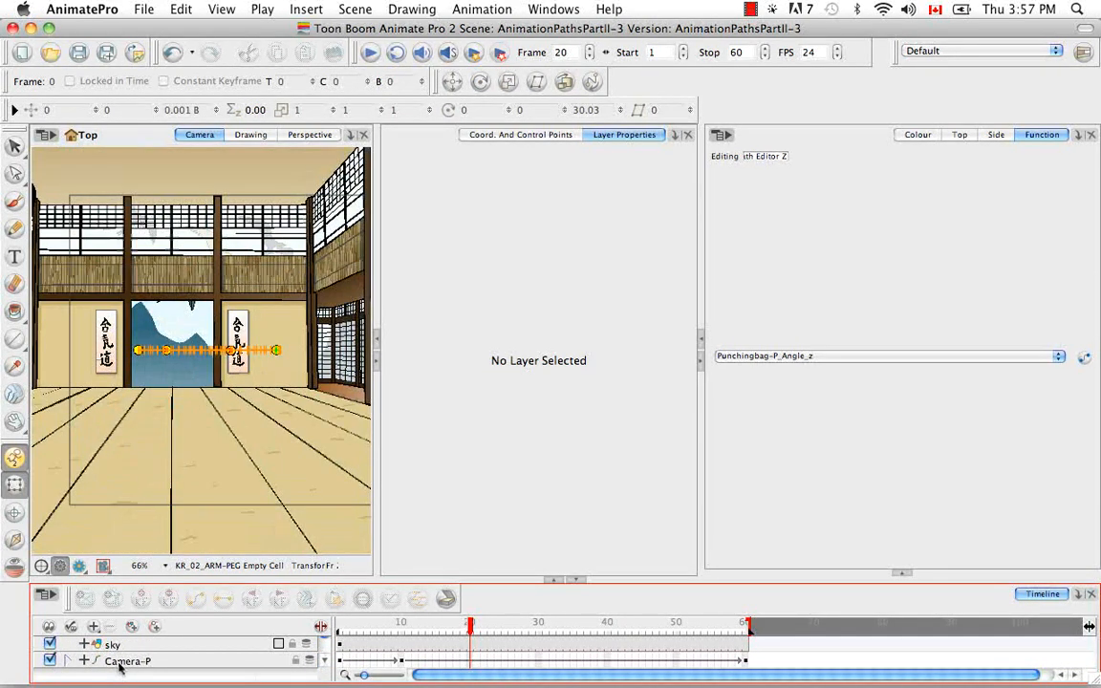
Inspect the Camera-P motion path in the Top and Side views and select its second point from the camera
click(961, 136)
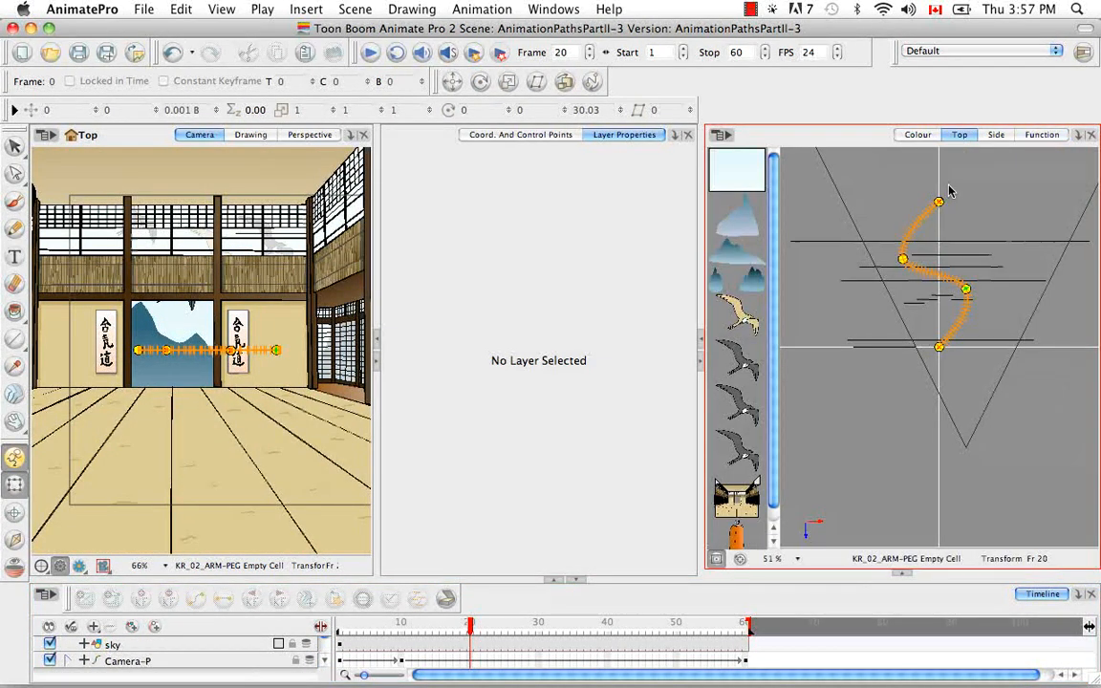
click(996, 135)
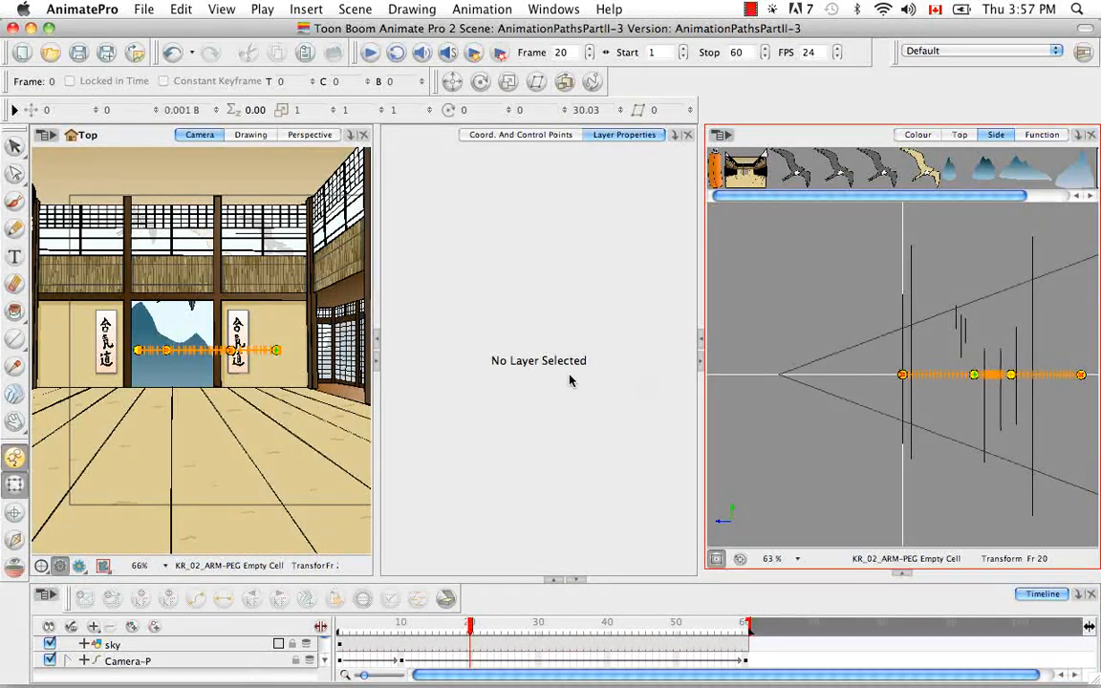
click(974, 375)
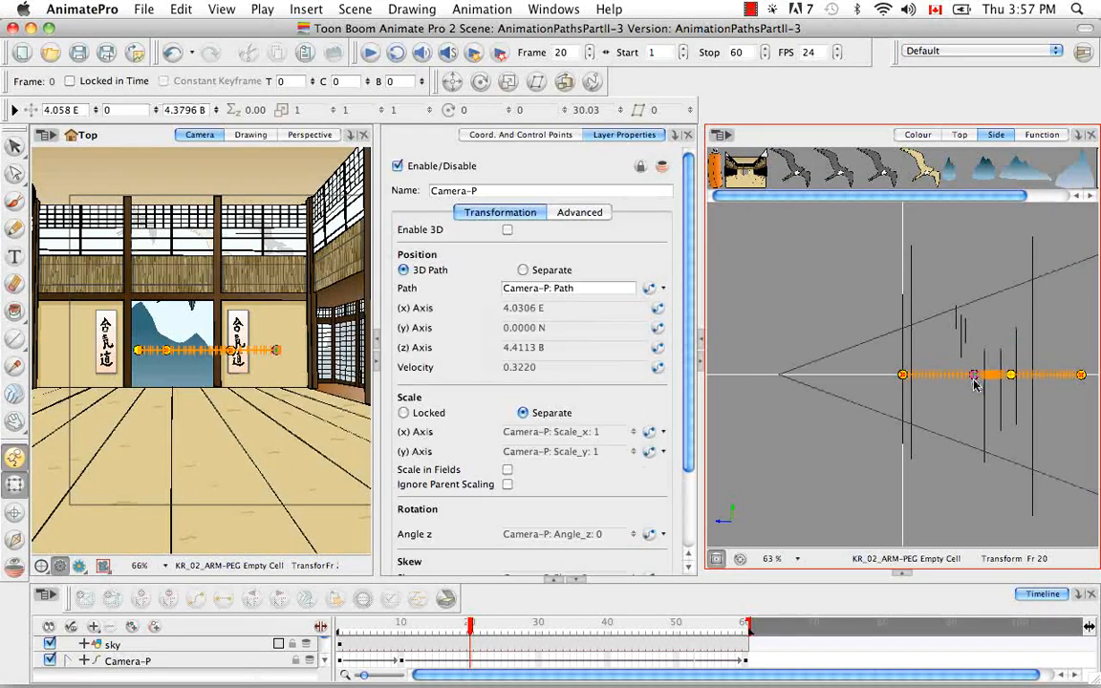
Bend the Camera-P path in the Side view by lowering its second point and raising its third, and check it from the Top view
drag(974, 378, 1030, 371)
click(1012, 376)
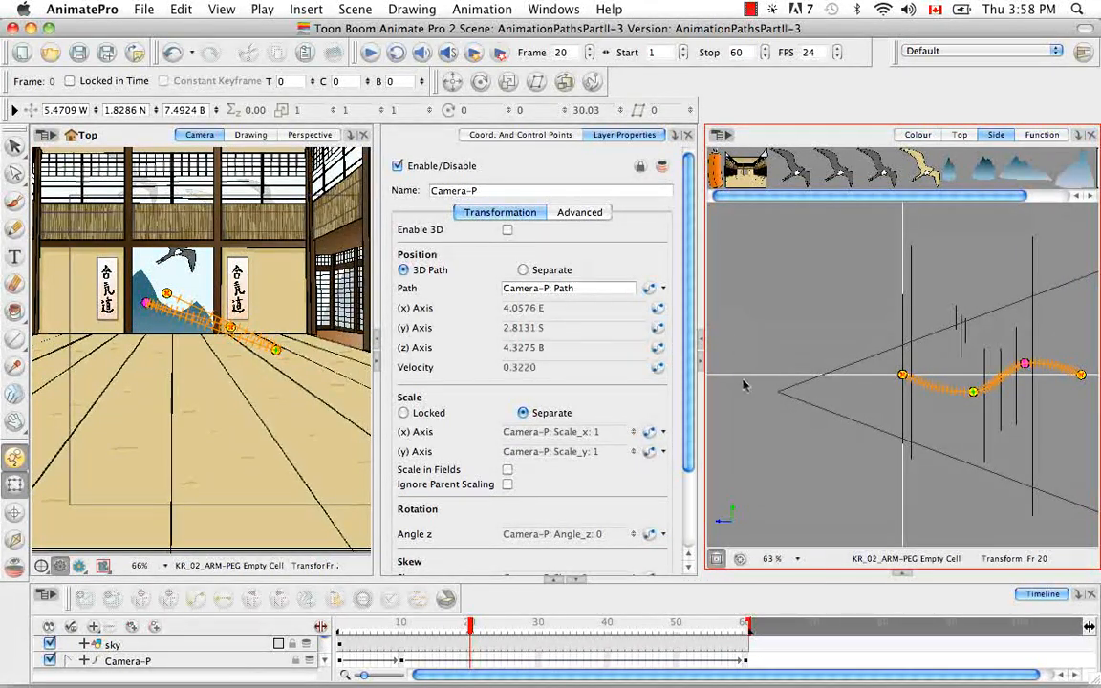
click(961, 136)
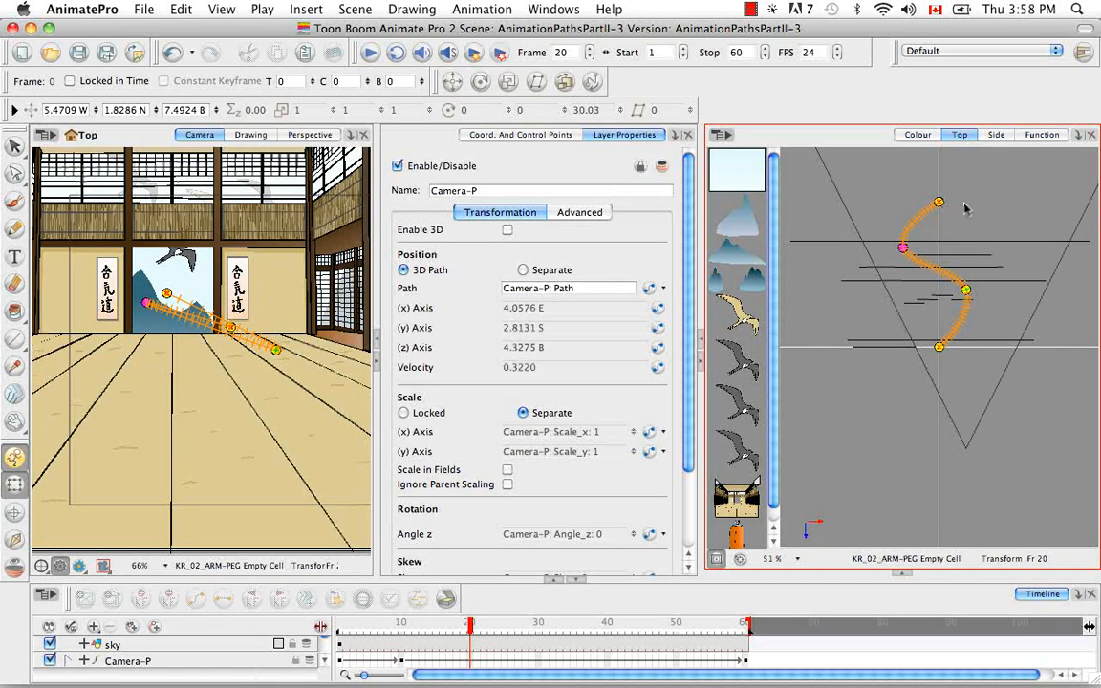
click(996, 135)
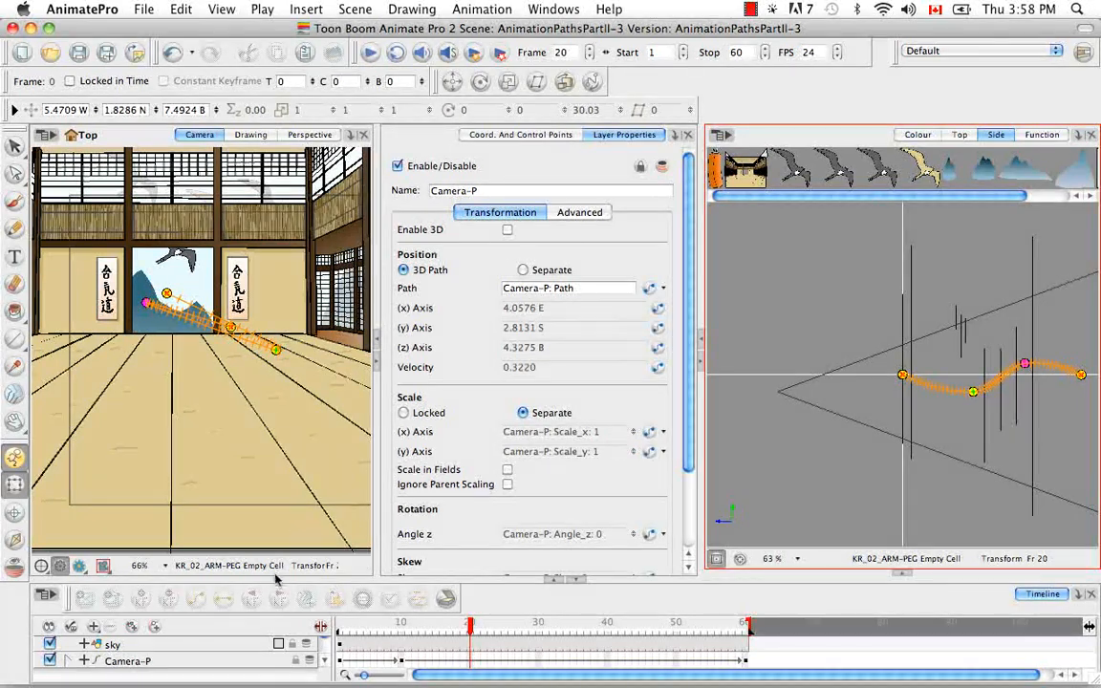
Play the reshaped camera move from frame 1 in an enlarged Camera view, and restore the three-pane layout
click(334, 626)
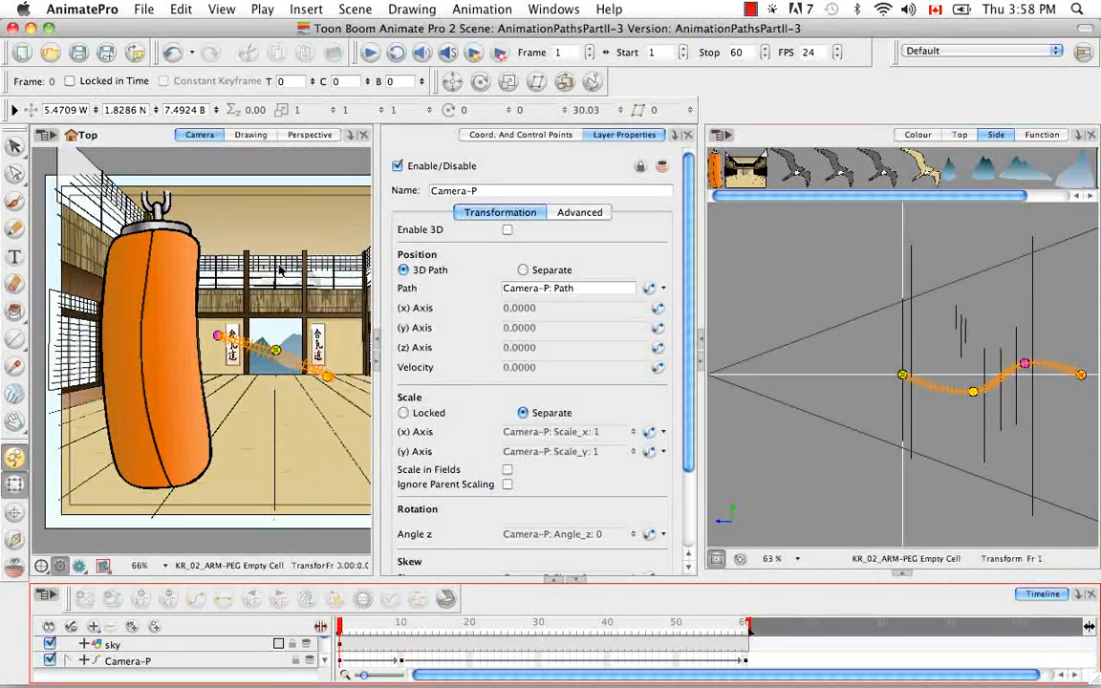
click(379, 366)
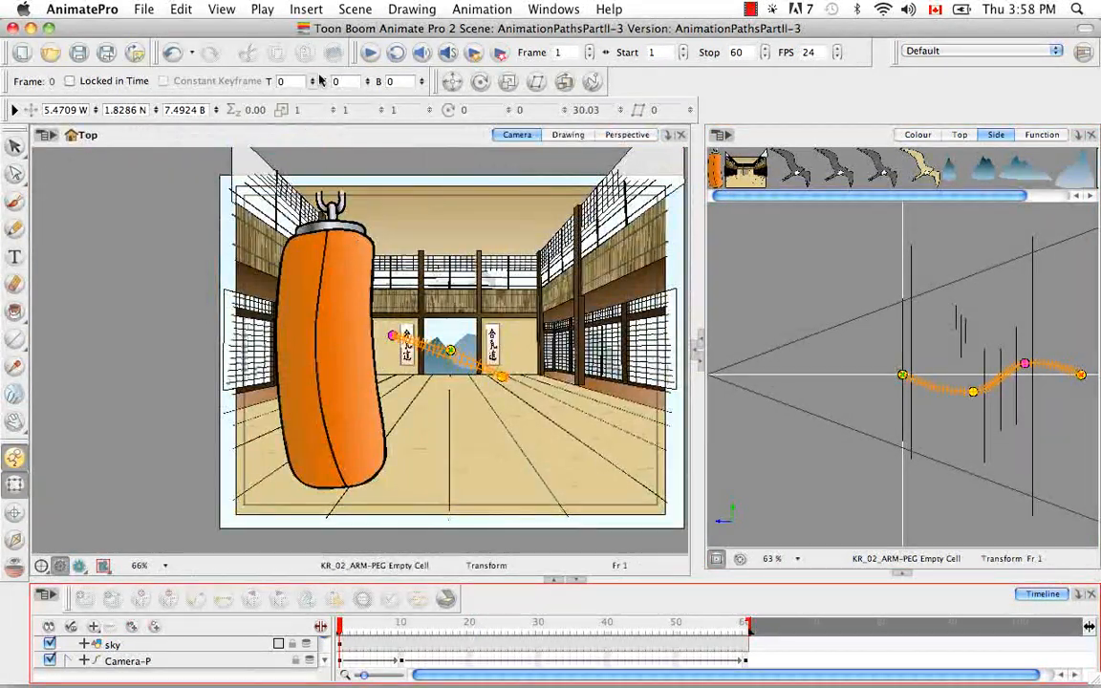
click(369, 53)
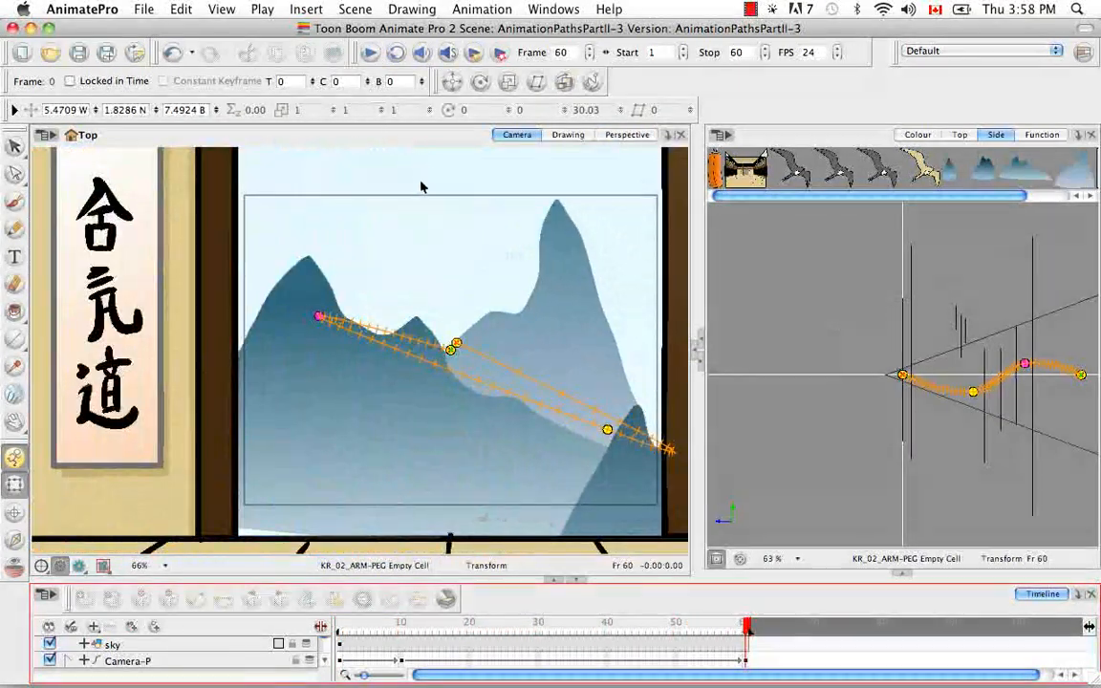
click(699, 350)
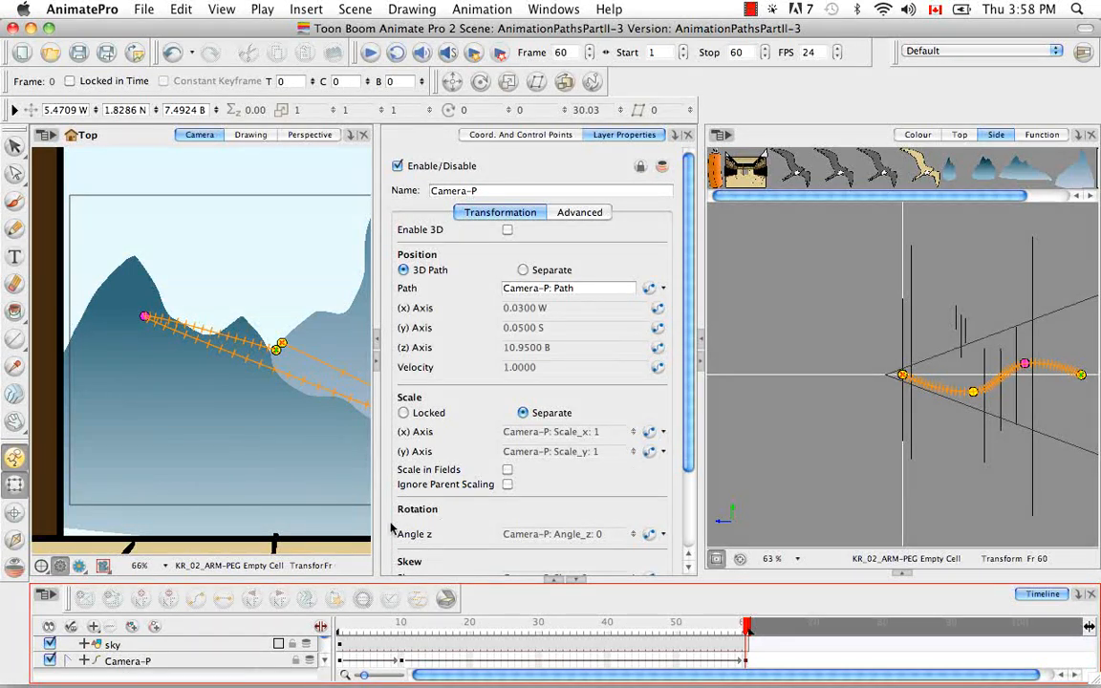
Create a Velobased function for the Angle z rotation of Camera-P
click(663, 537)
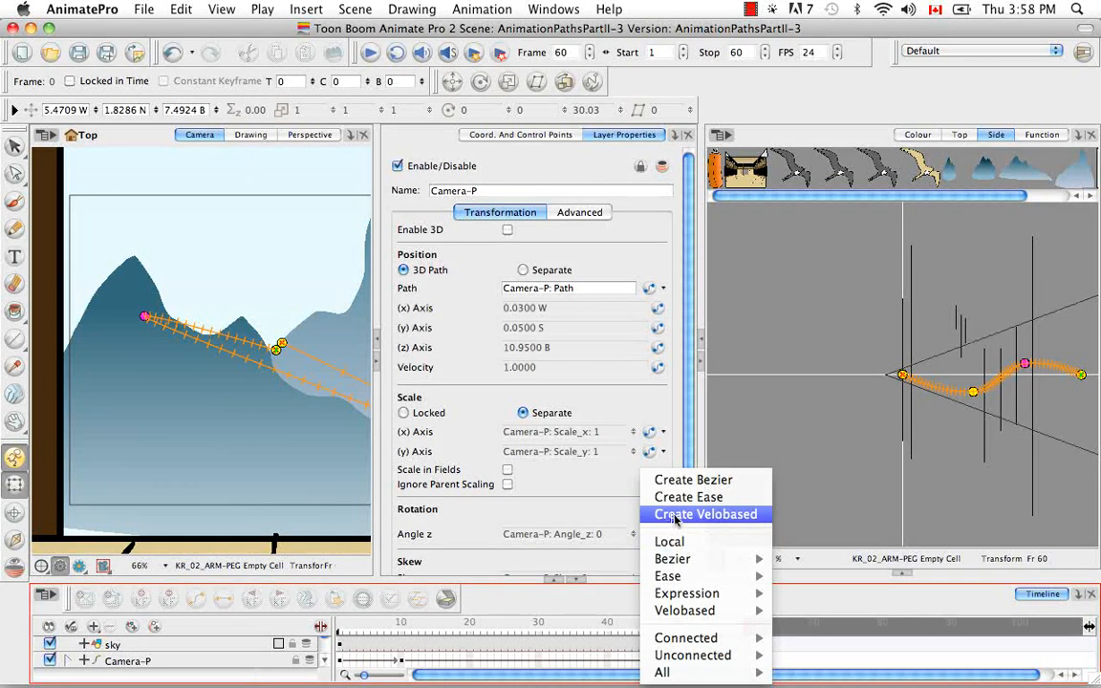
click(672, 515)
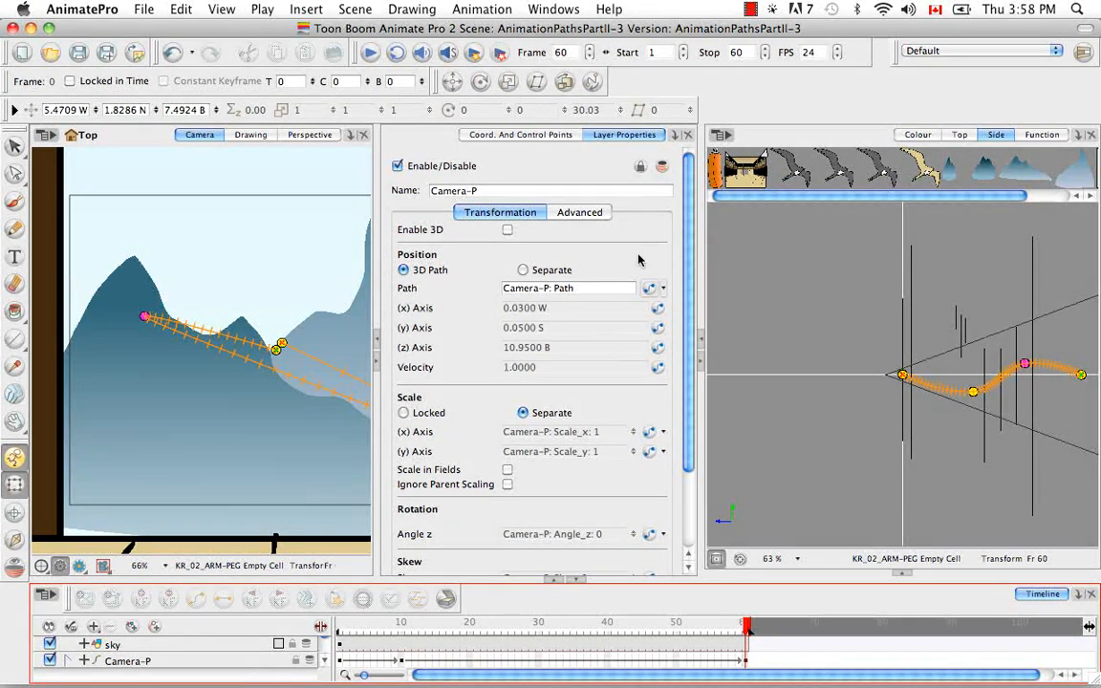
Show the Camera-P: Path Velo curve in the Function view
click(1039, 138)
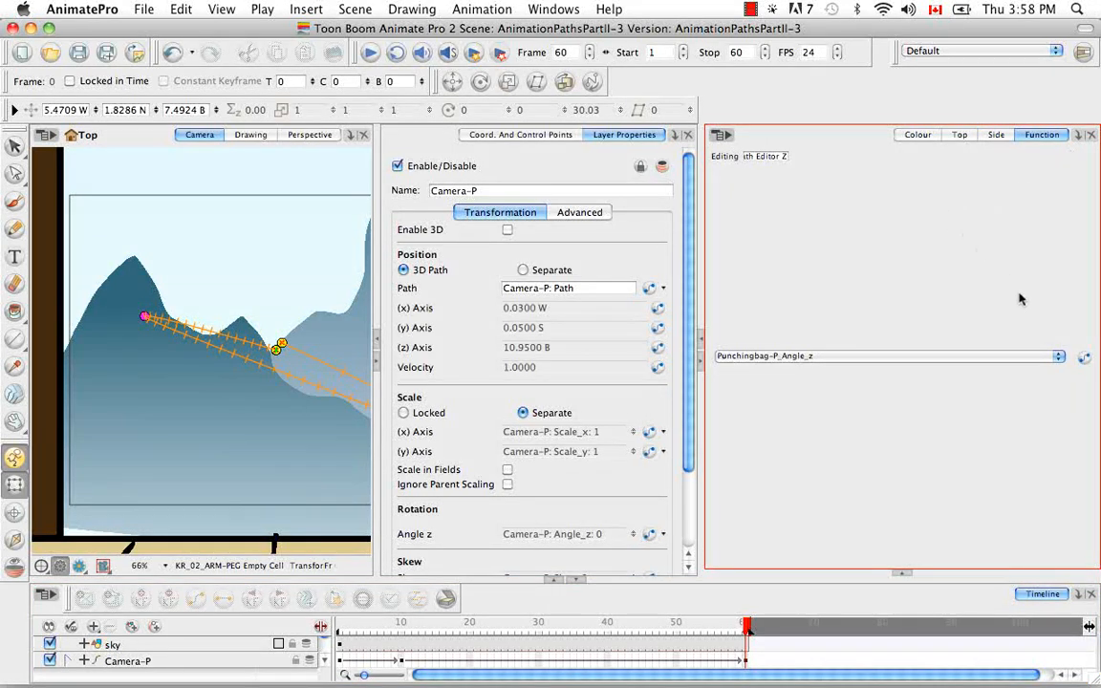
click(1058, 357)
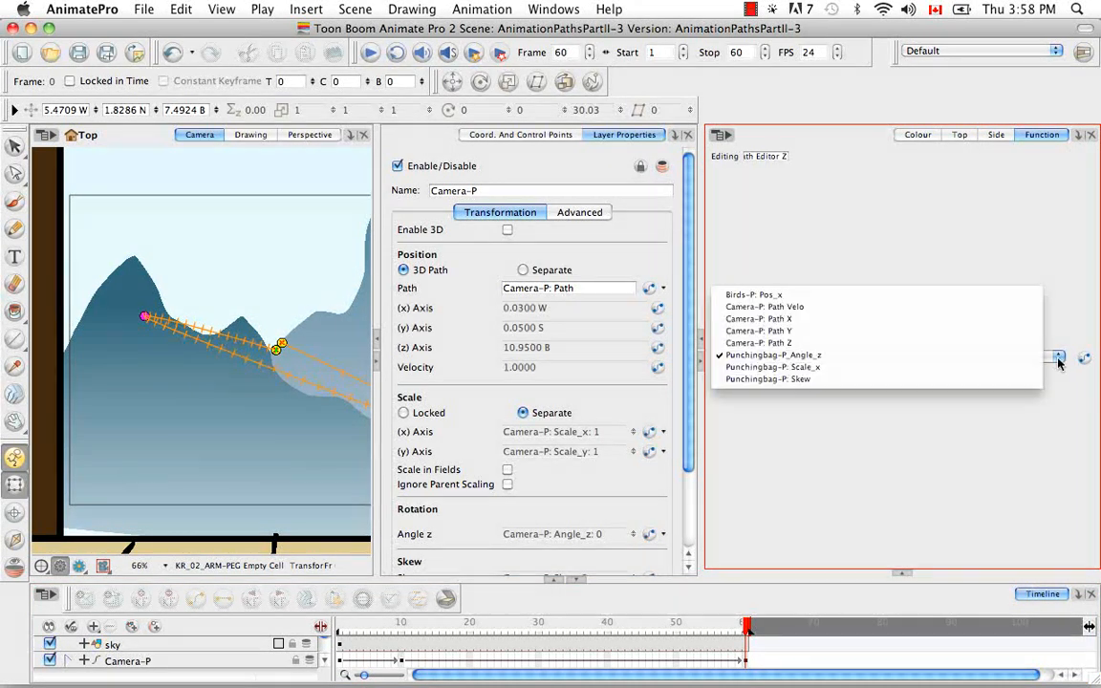
click(904, 307)
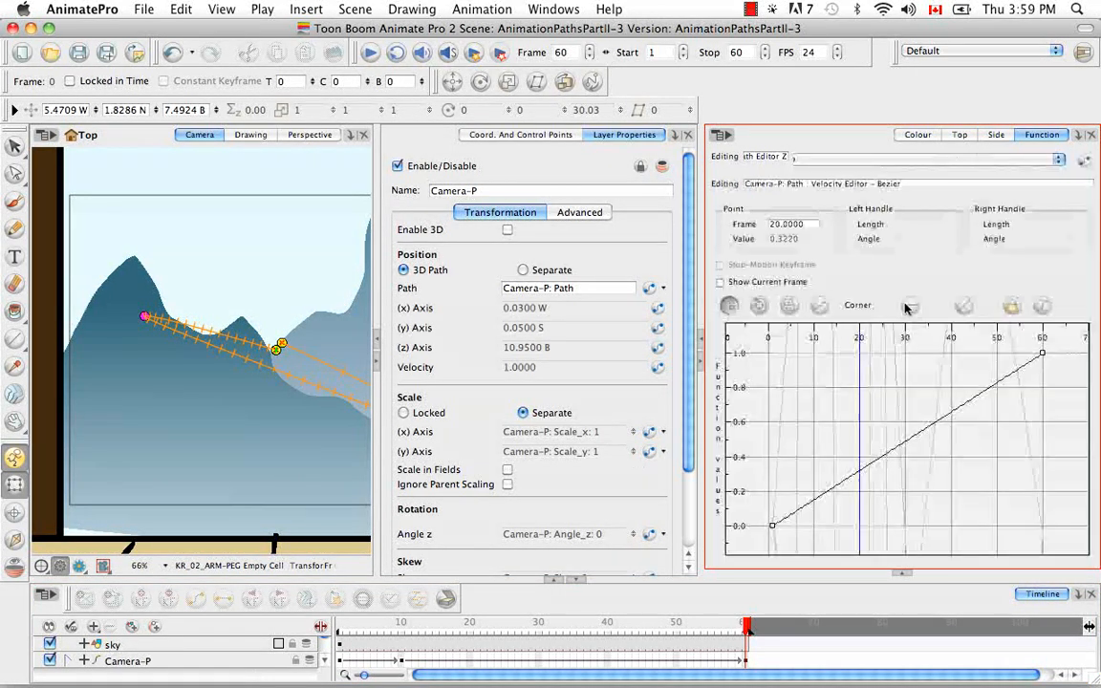
Shape the Camera-P velocity curve with a flat start handle and a steep end handle, and check the path from the Top view
click(1040, 355)
drag(775, 527, 893, 525)
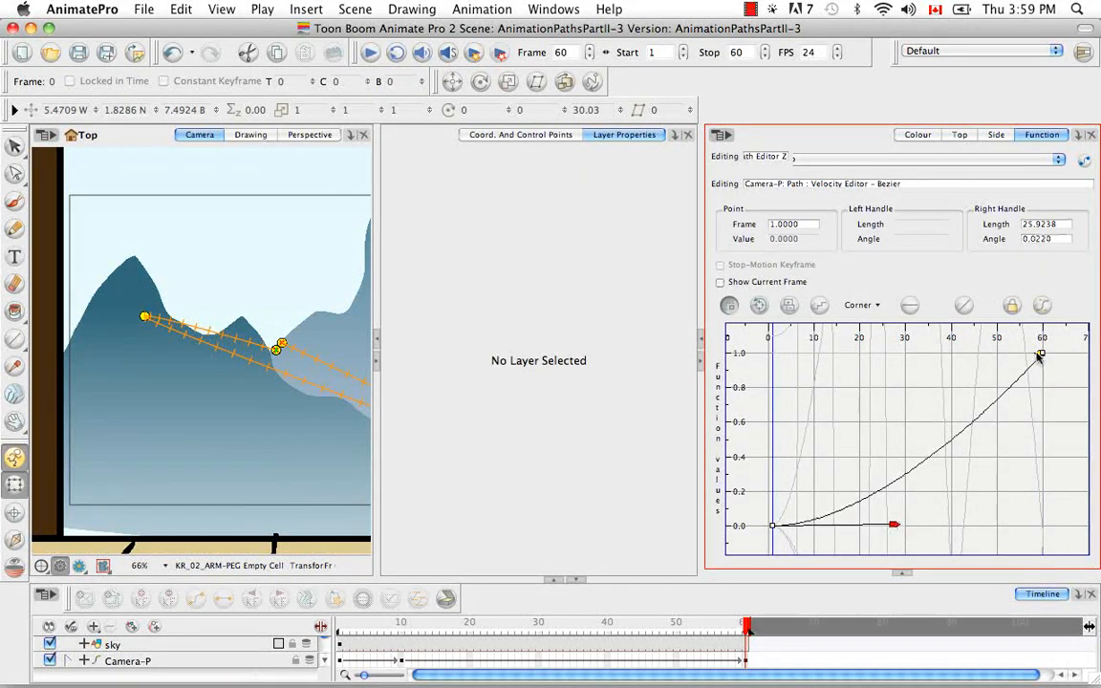
drag(1040, 355, 1039, 469)
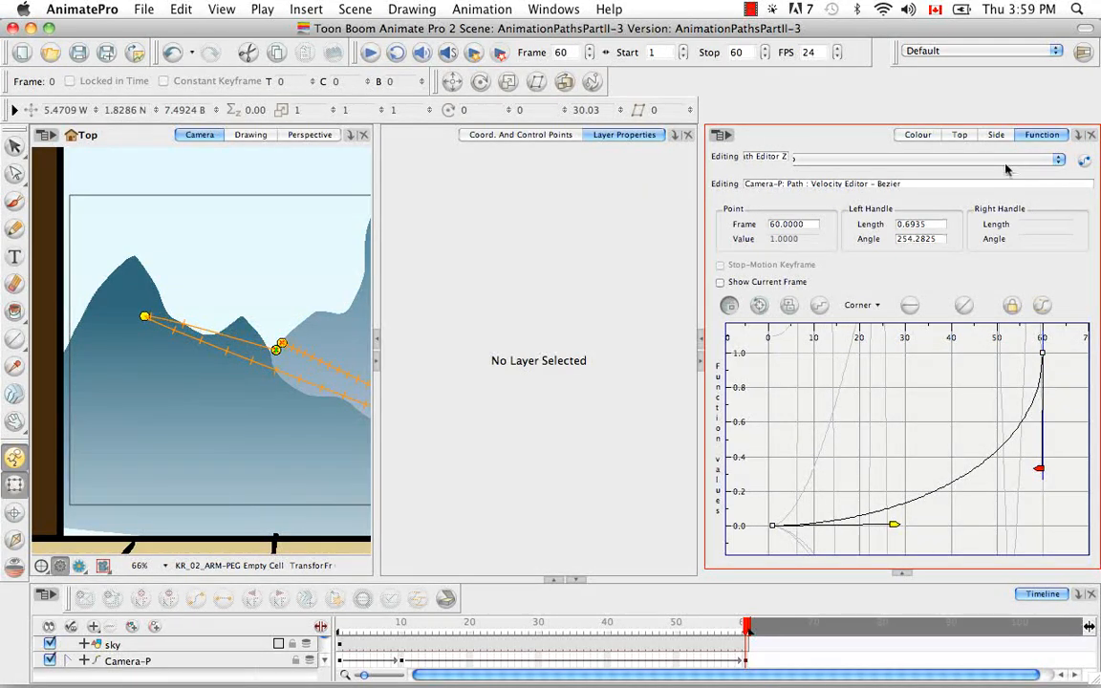
click(959, 134)
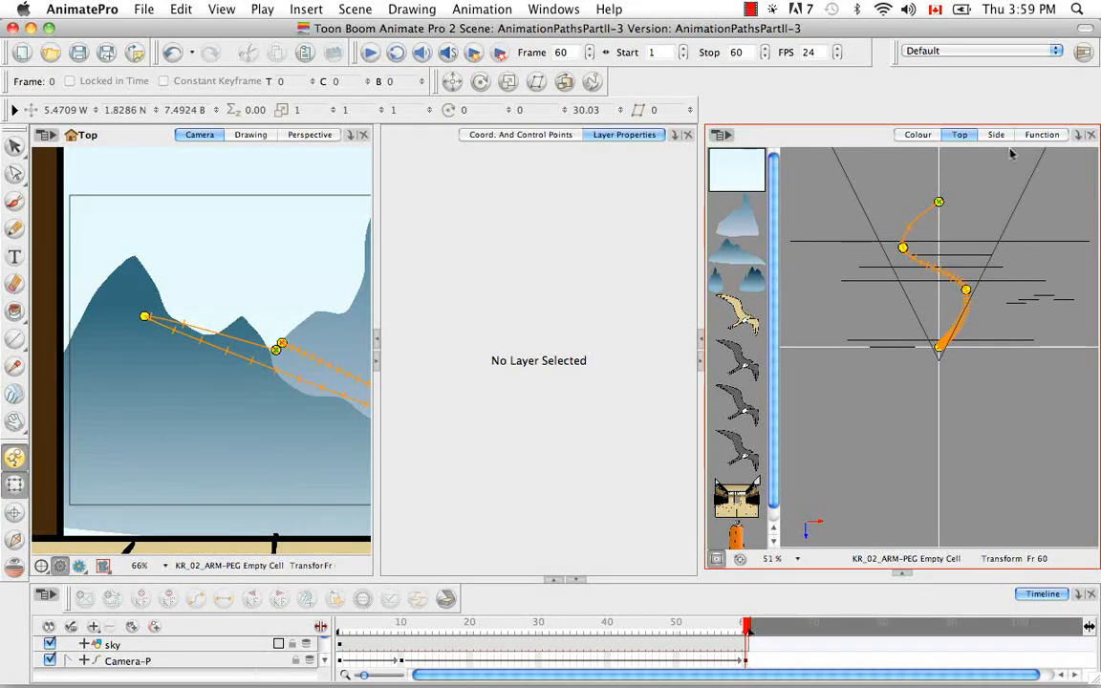
Reshape the velocity curve with a vertical start handle and a flat end handle about 22.17 long at 180°, and check the path from the Top view
click(1042, 134)
drag(897, 526, 792, 409)
drag(1039, 469, 937, 354)
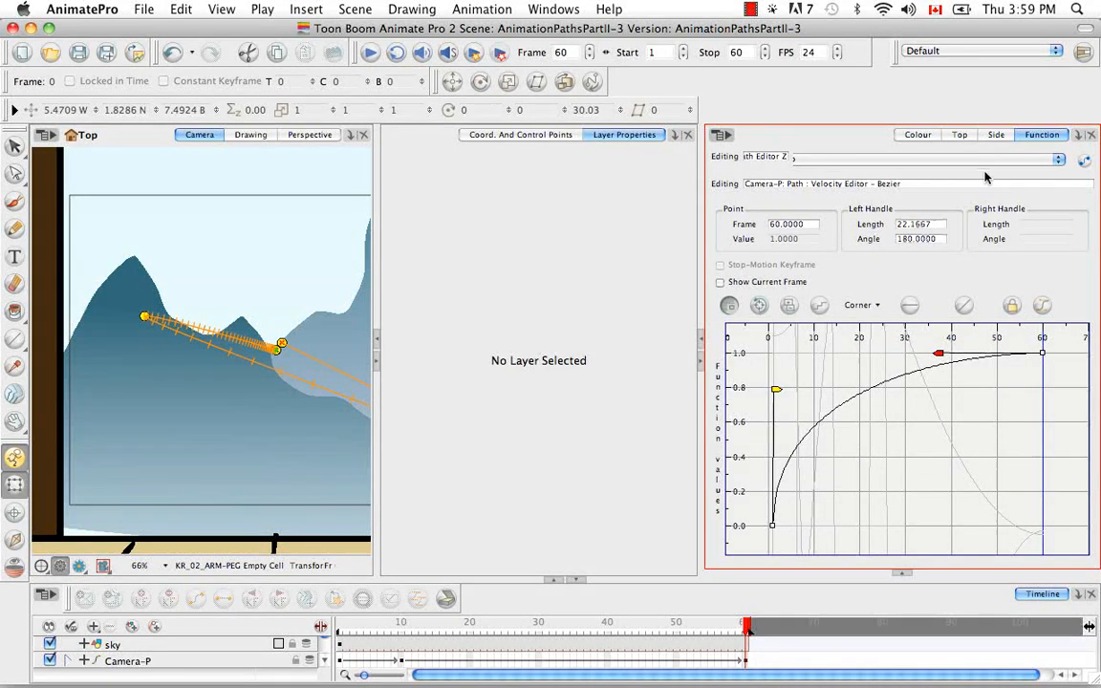
click(961, 135)
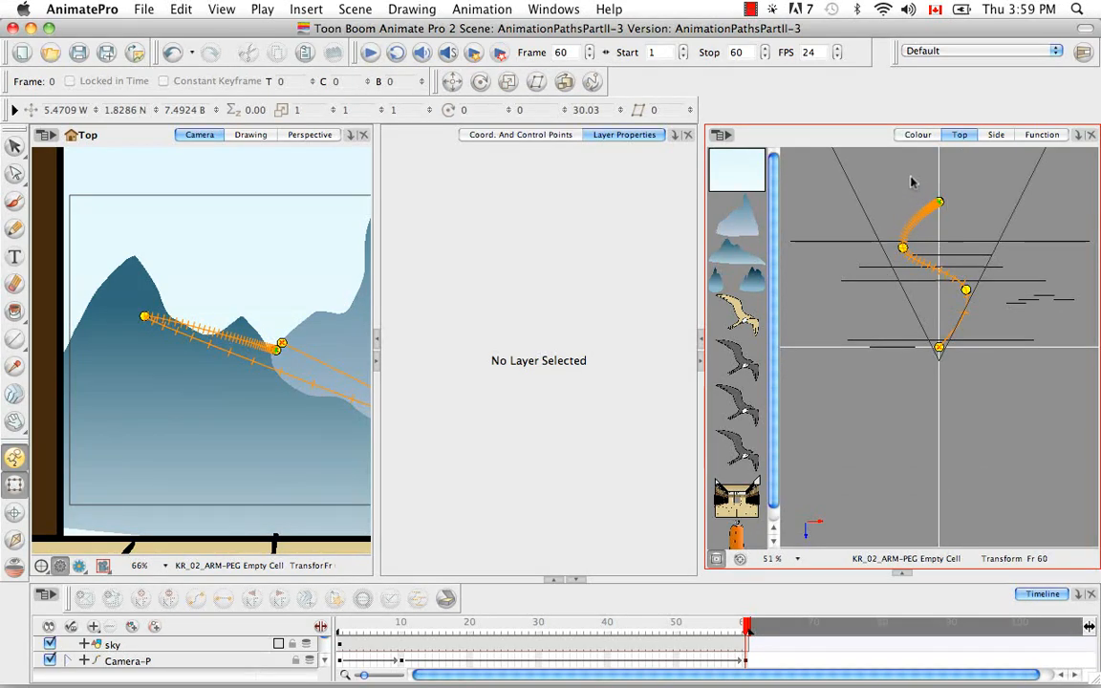
Play the camera move with its new velocity curve from frame 1 in an enlarged Camera view, and restore the layout
click(341, 626)
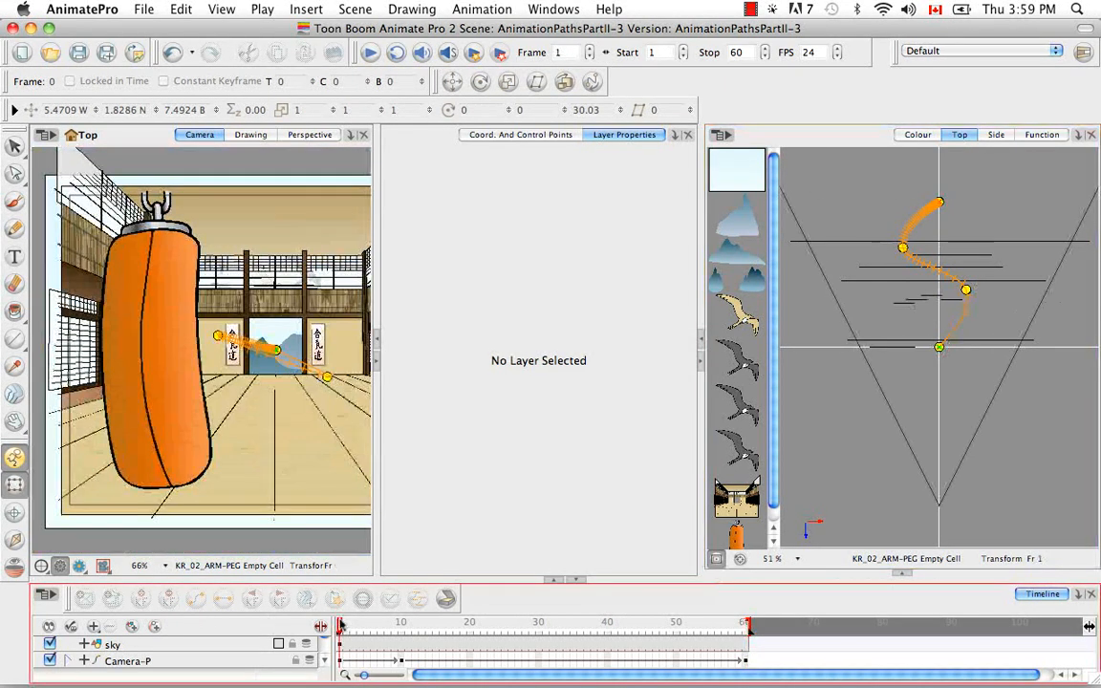
click(376, 336)
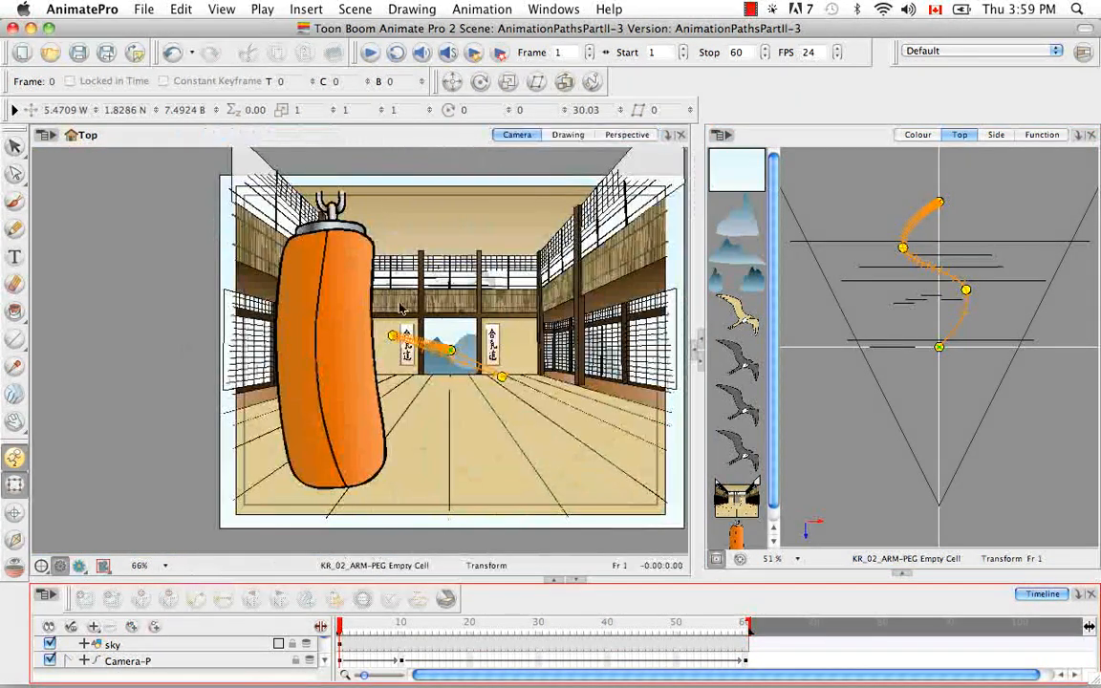
click(370, 52)
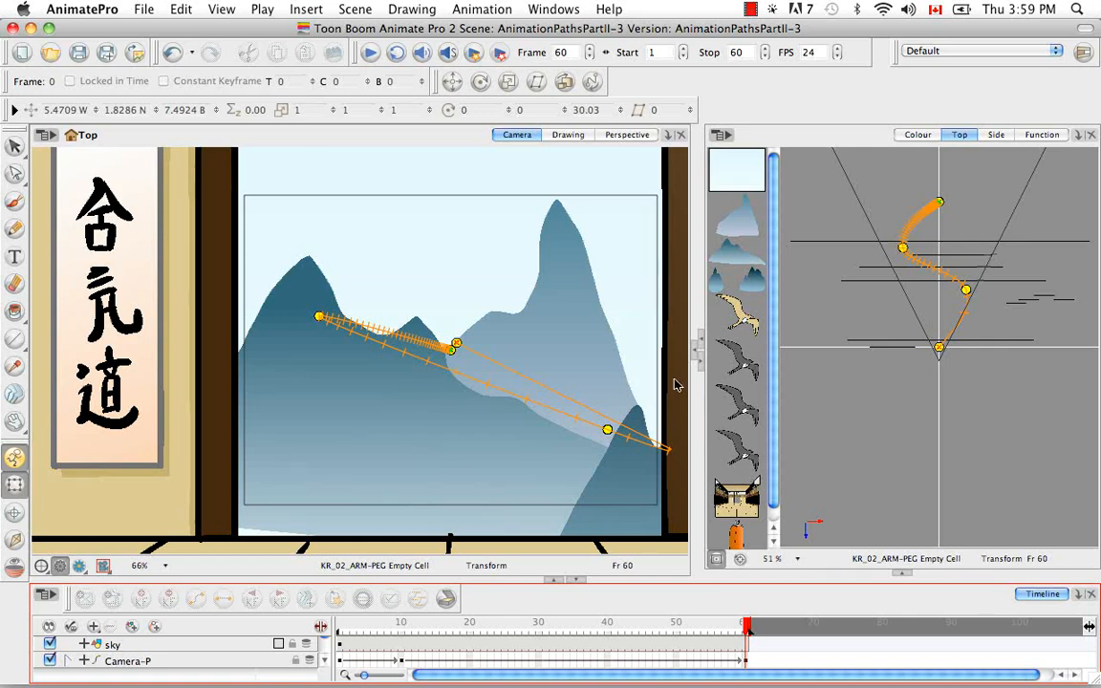
click(698, 354)
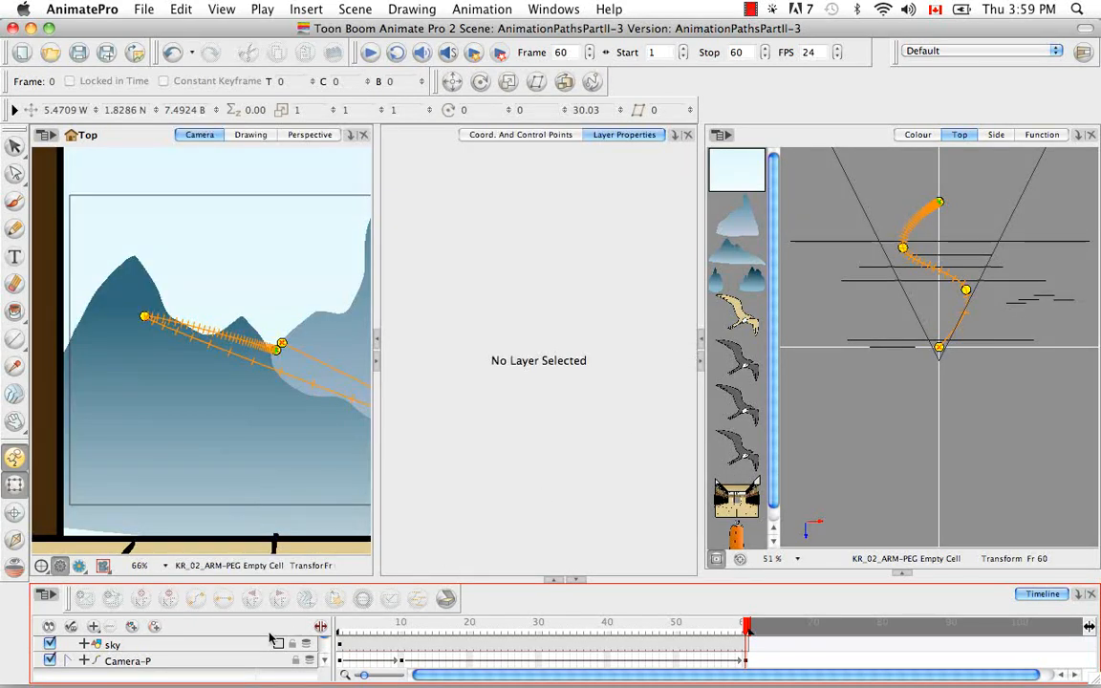
Select Camera-P, expand its parameters in the timeline and open the Rotation: Angle_z function in the Velobased Editor
click(246, 662)
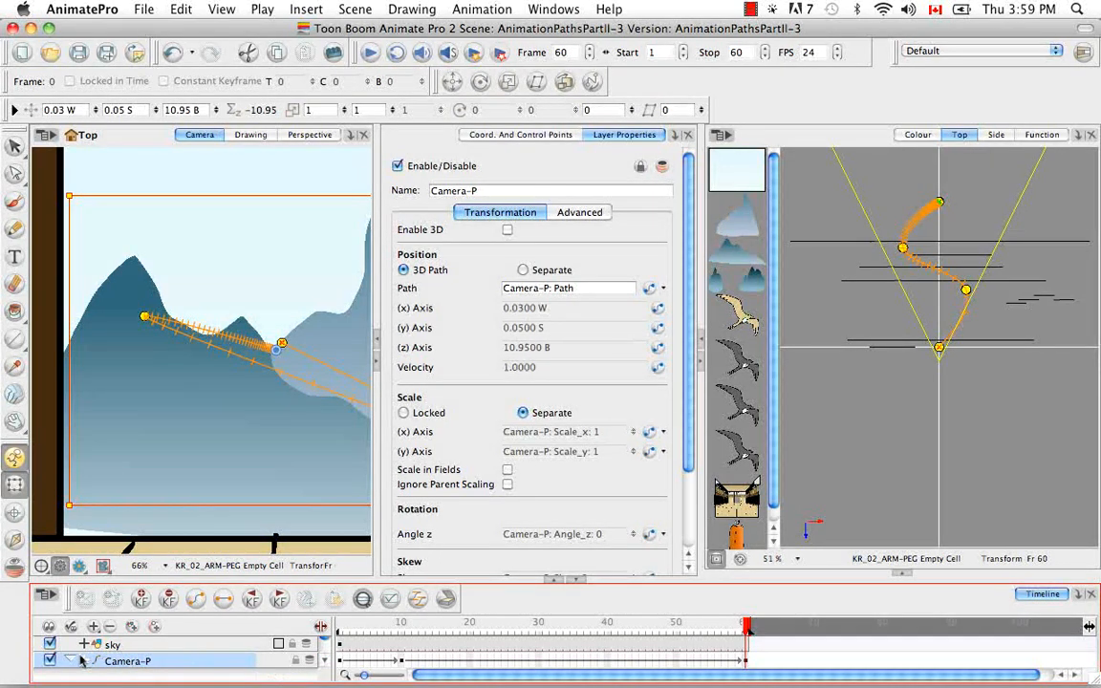
click(325, 660)
click(325, 660)
click(325, 661)
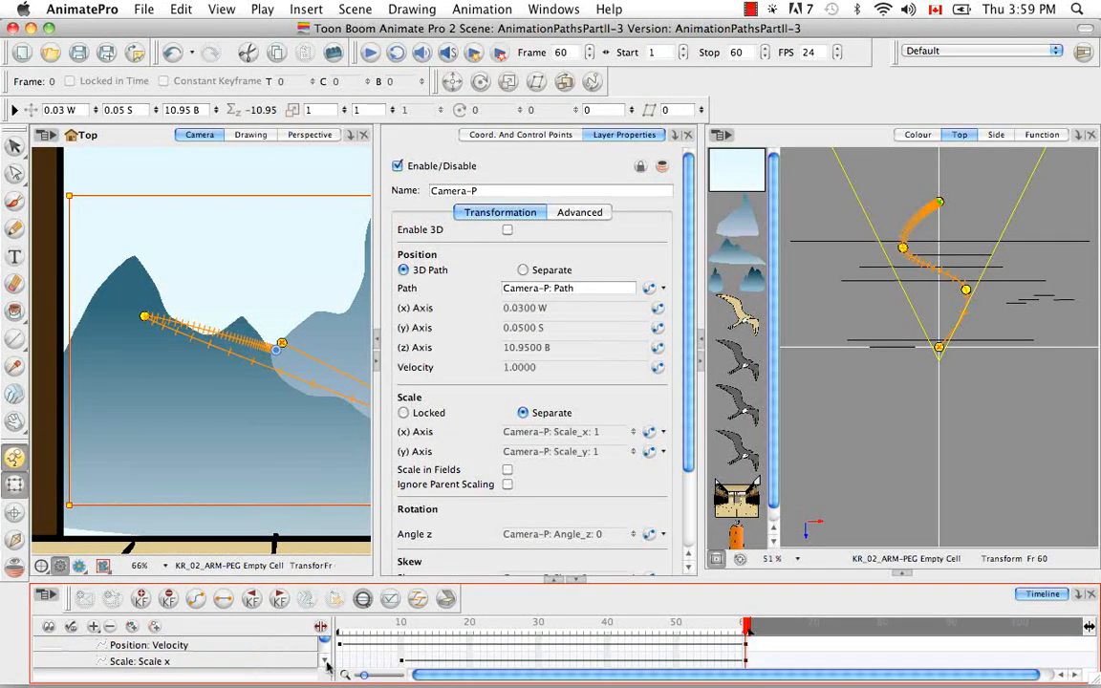
click(325, 661)
click(325, 660)
click(292, 664)
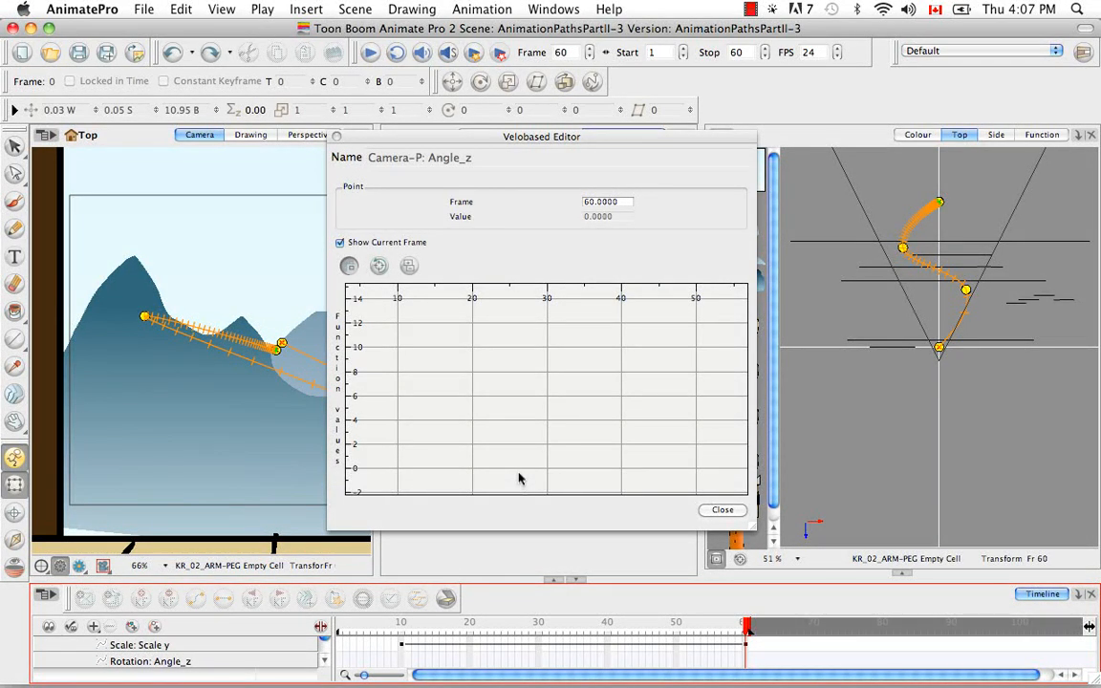
Add keyframes to the Camera-P Angle_z function at frames 10, 20, 30, 40 and 50
click(397, 396)
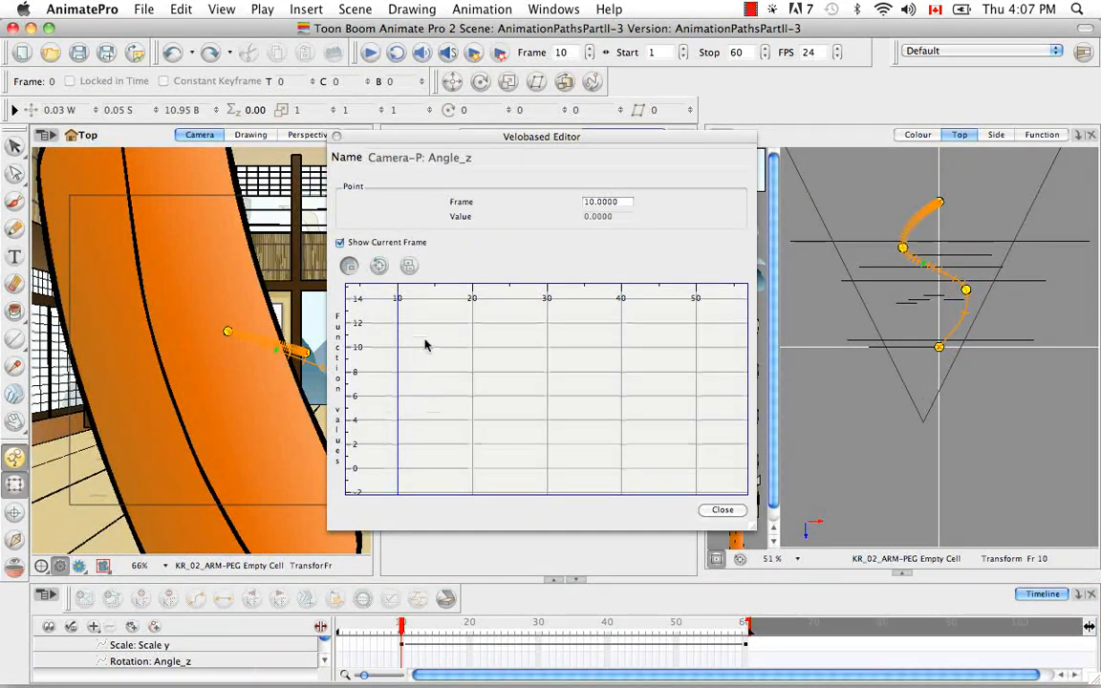
click(409, 268)
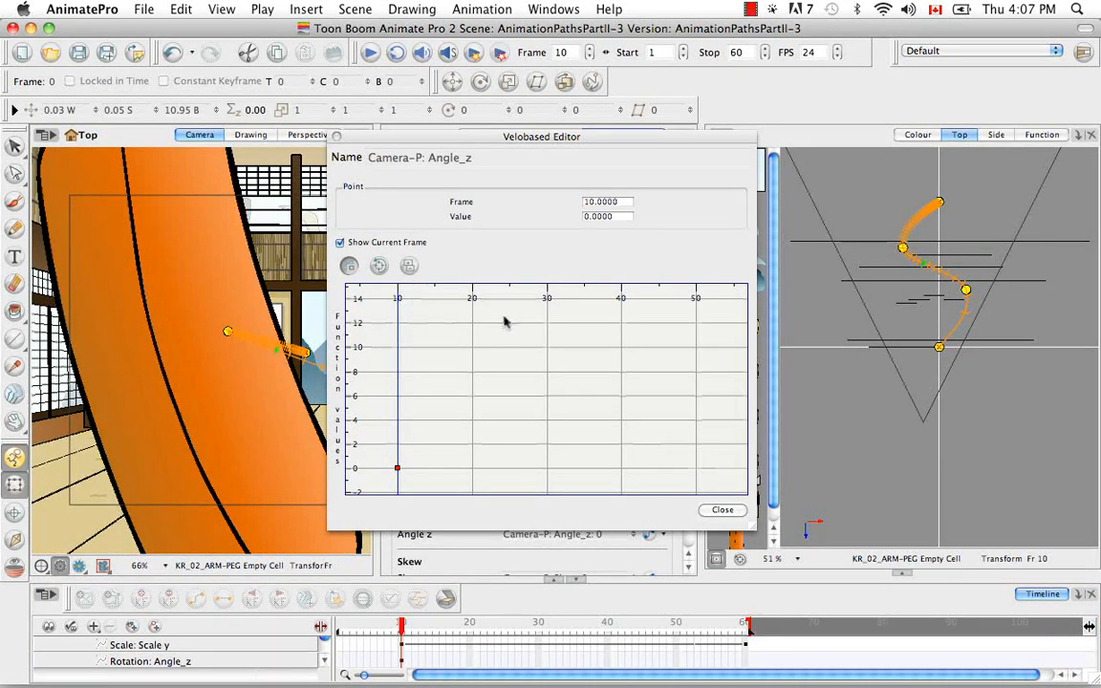
click(470, 301)
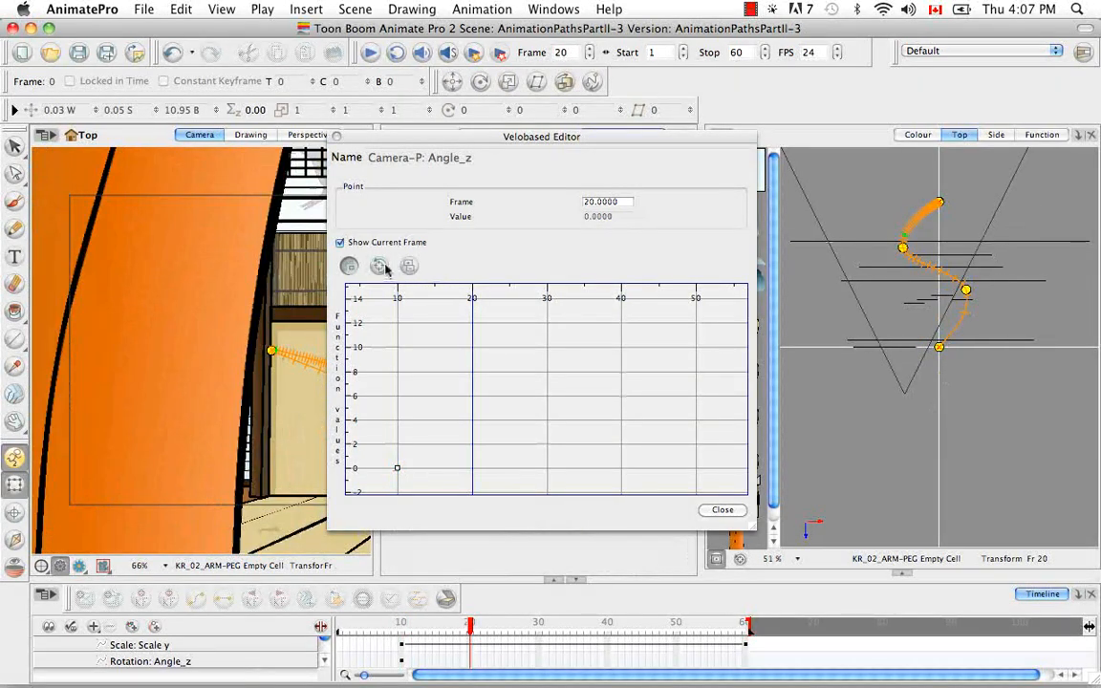
click(409, 267)
click(554, 312)
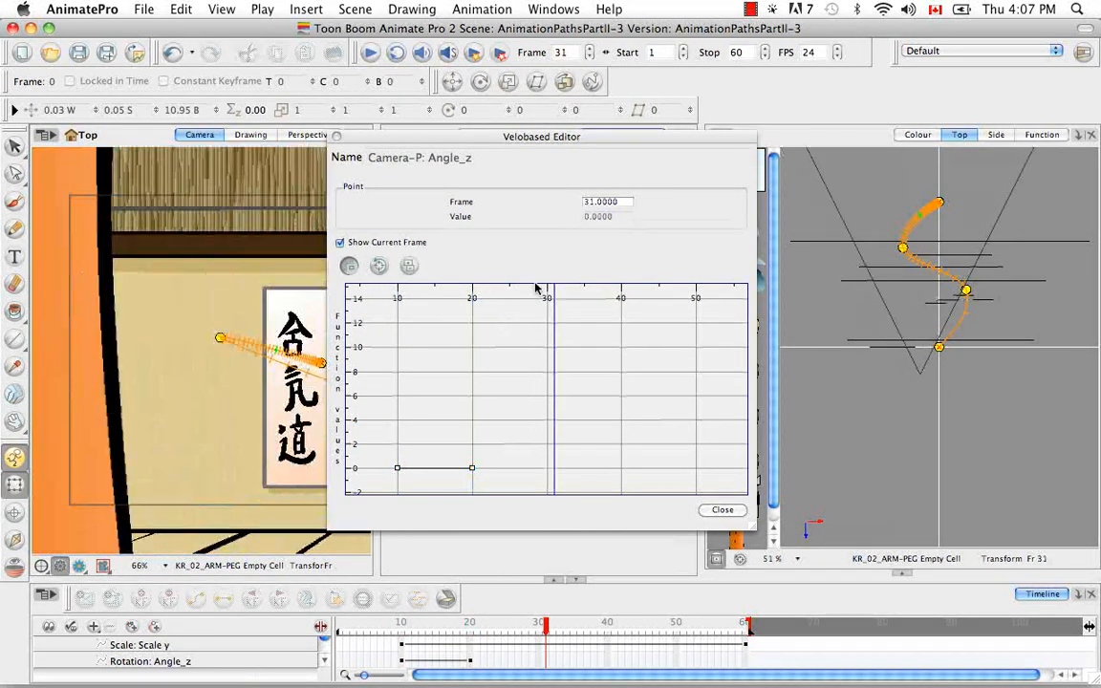
click(549, 298)
click(550, 295)
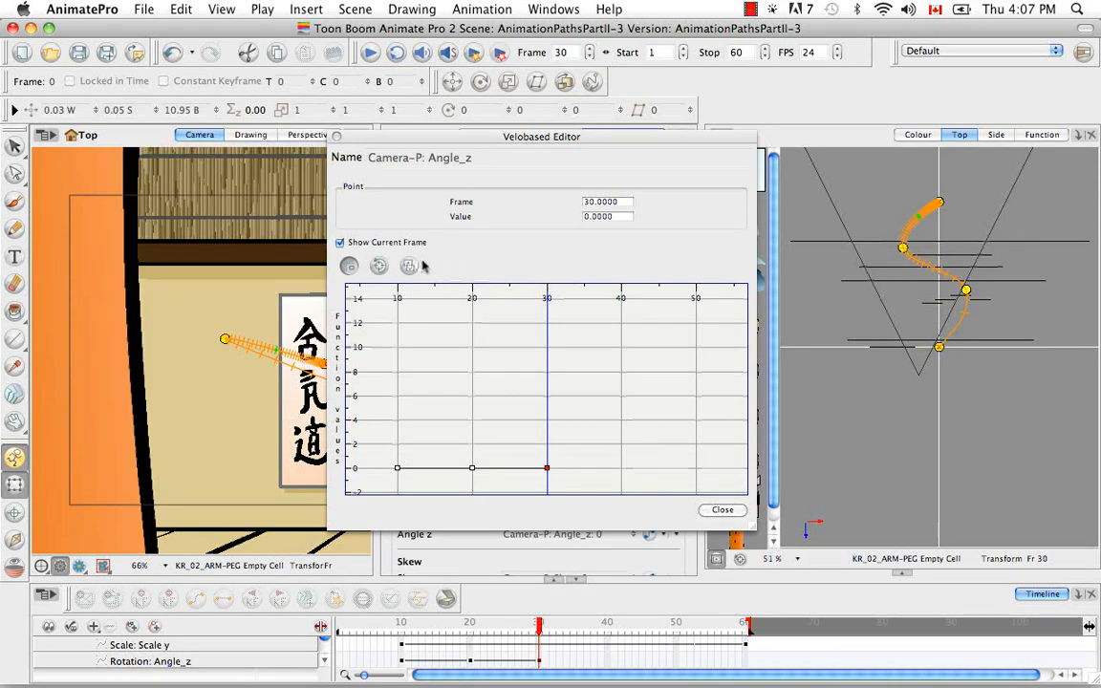
click(622, 298)
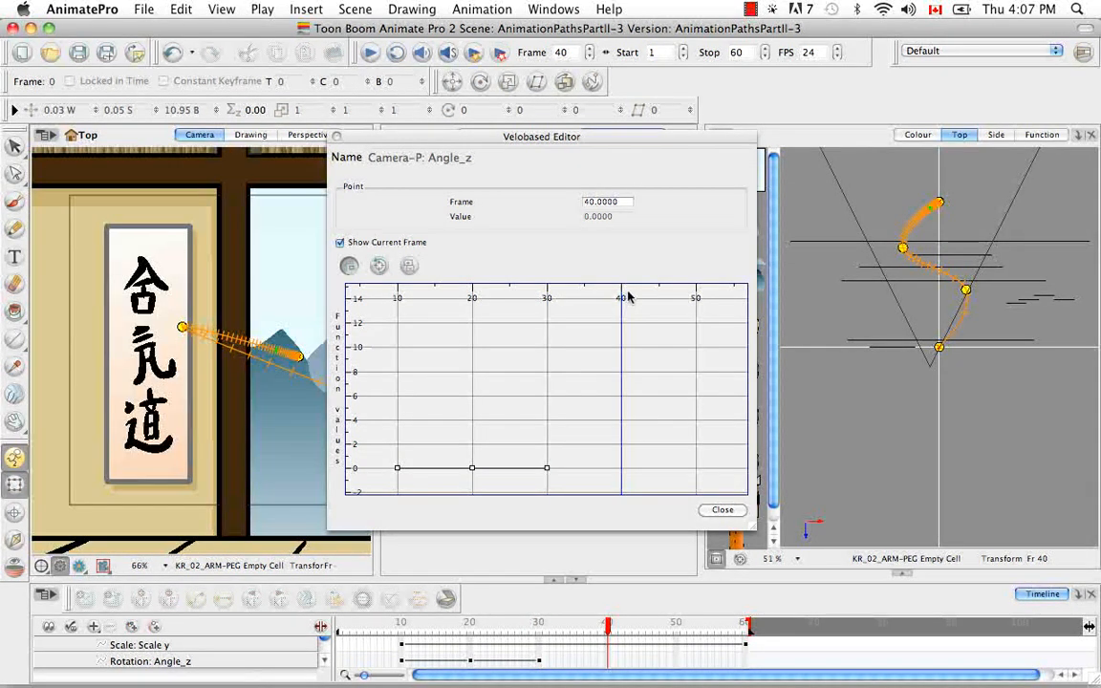
click(409, 267)
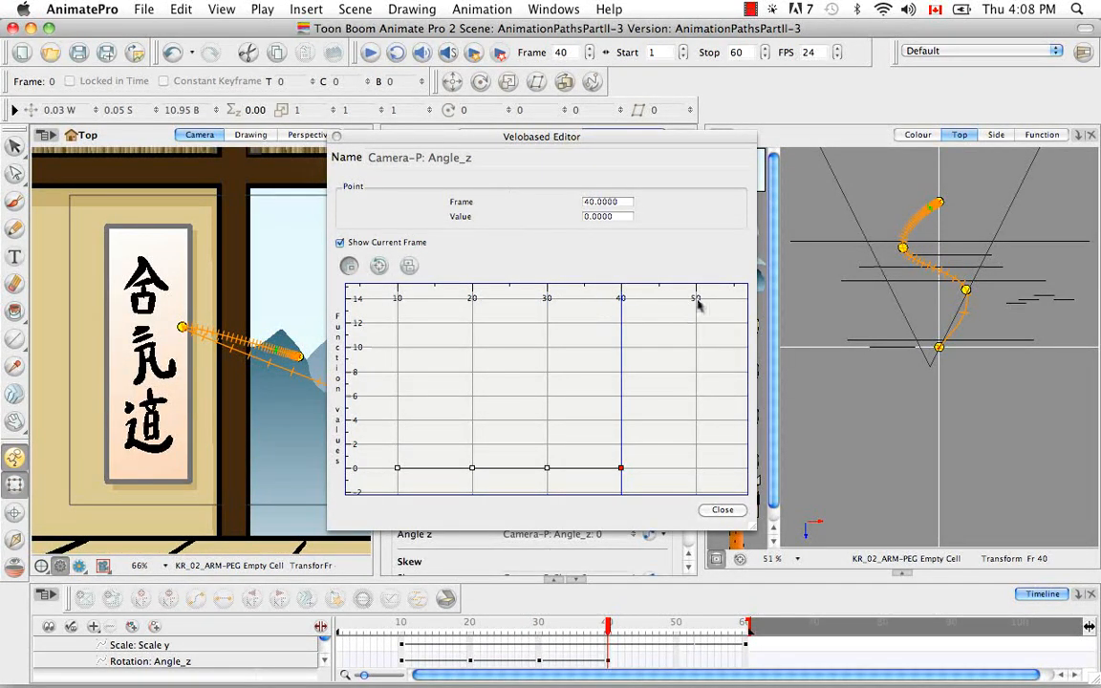
click(696, 298)
click(409, 267)
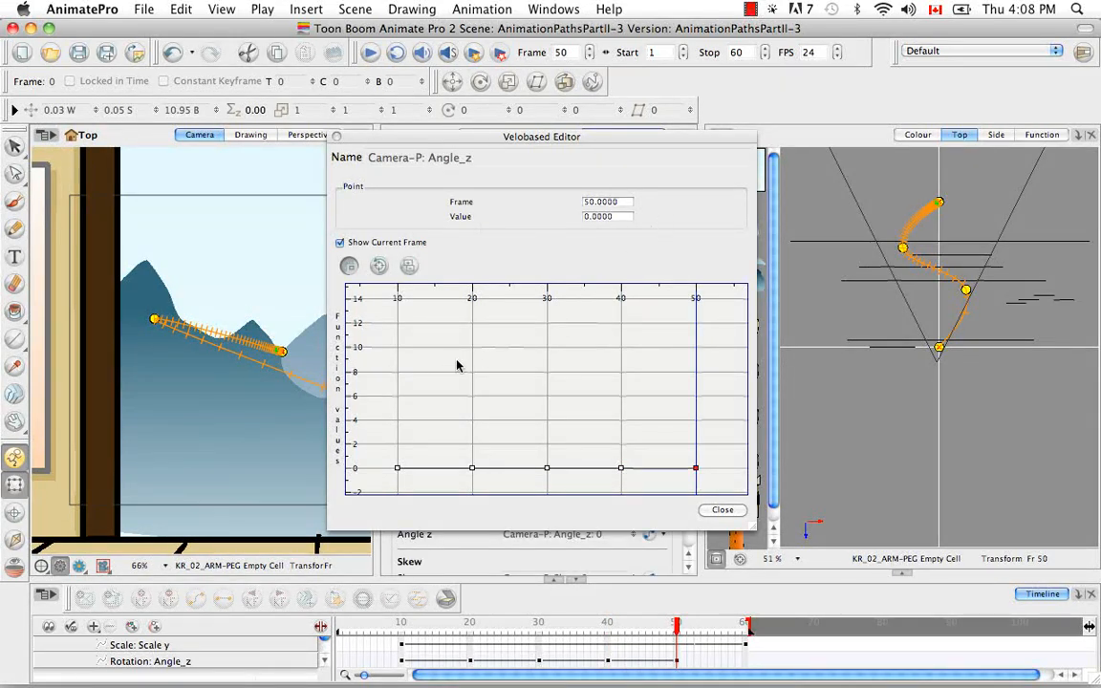
Raise the Angle_z keyframe at frame 20 to about 38.55, and move the editor aside to uncover the Camera view
click(399, 298)
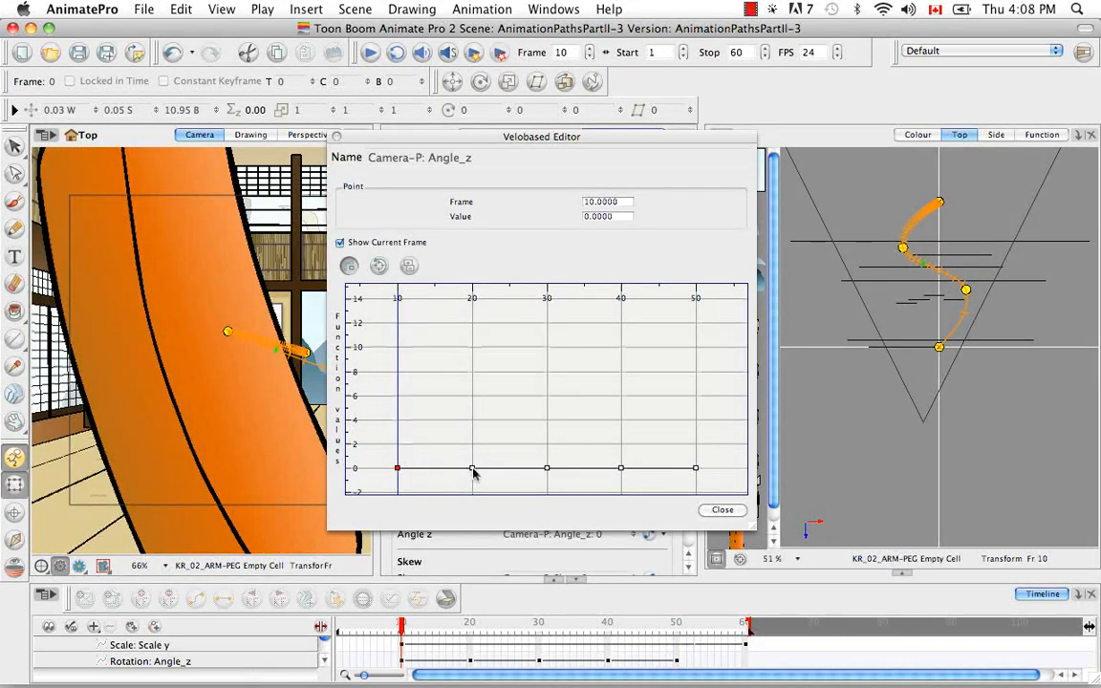
click(472, 468)
drag(474, 468, 474, 253)
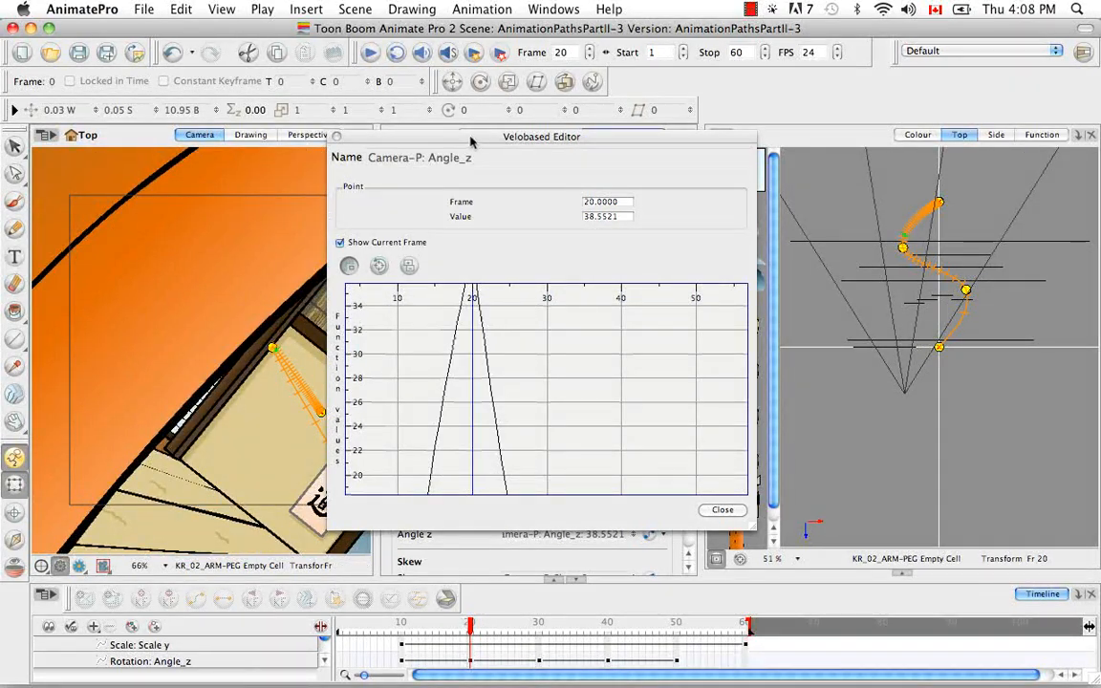
drag(484, 143, 667, 134)
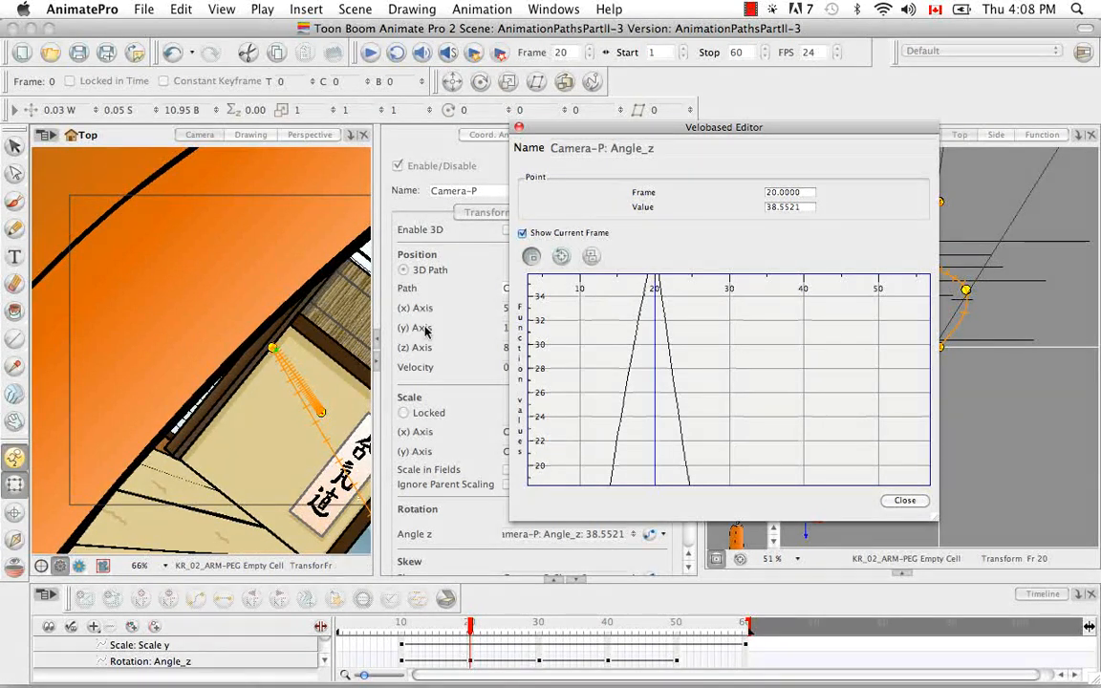
Widen the Camera view and lower the Camera-P Angle_z keyframe at frame 40 to about -49.83
click(373, 363)
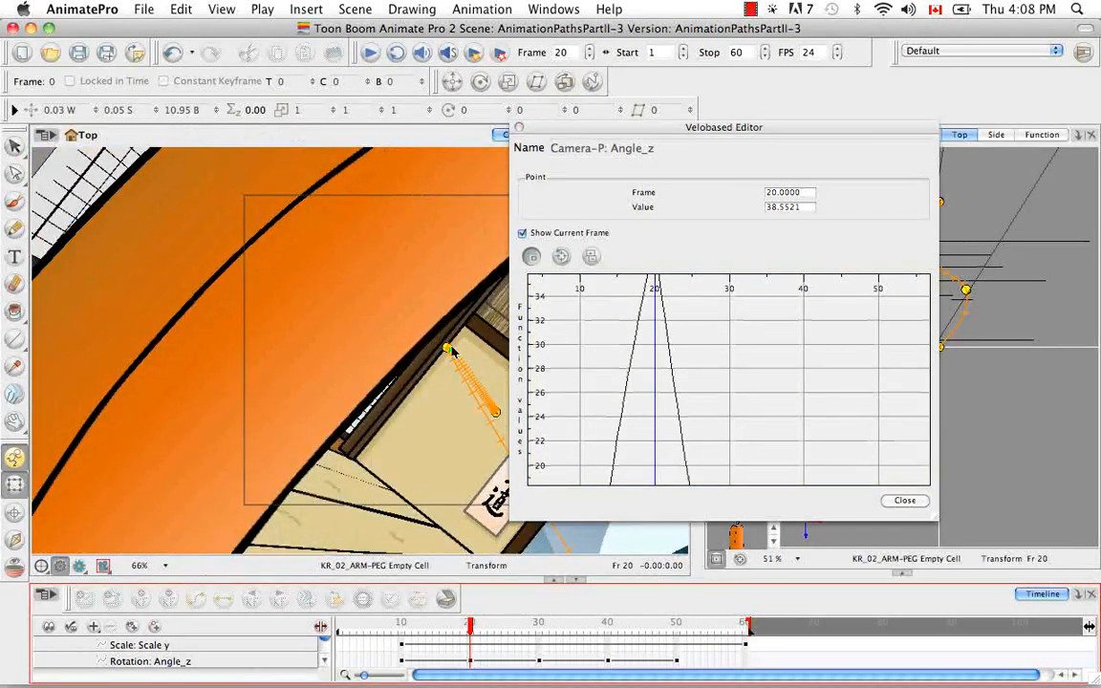
click(561, 256)
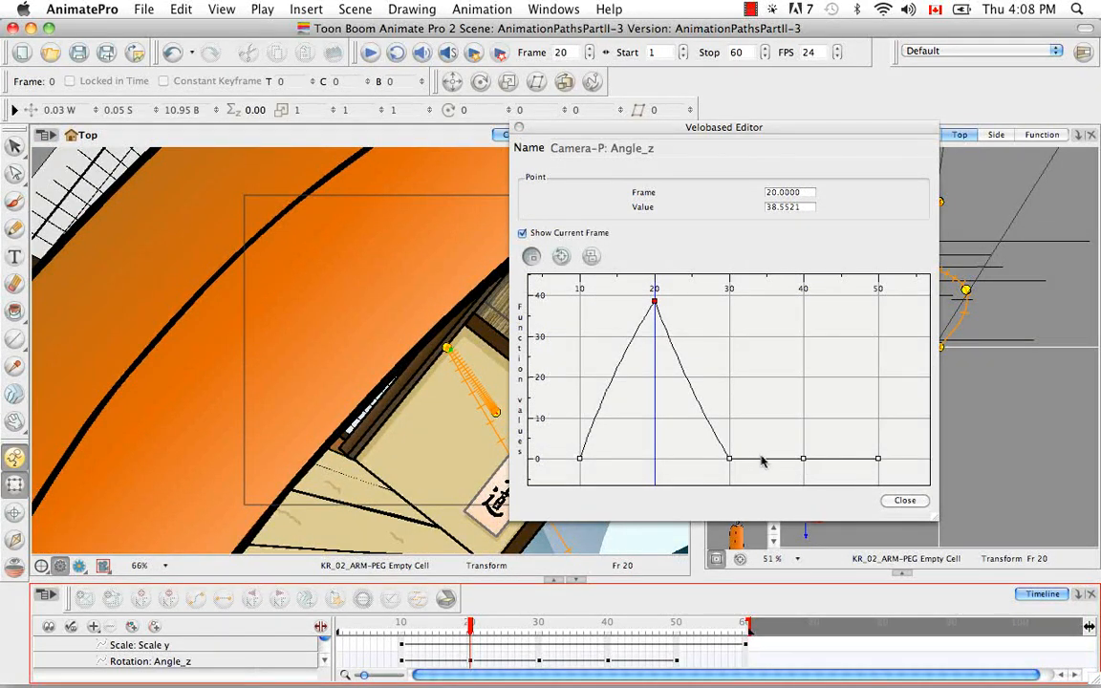
click(730, 291)
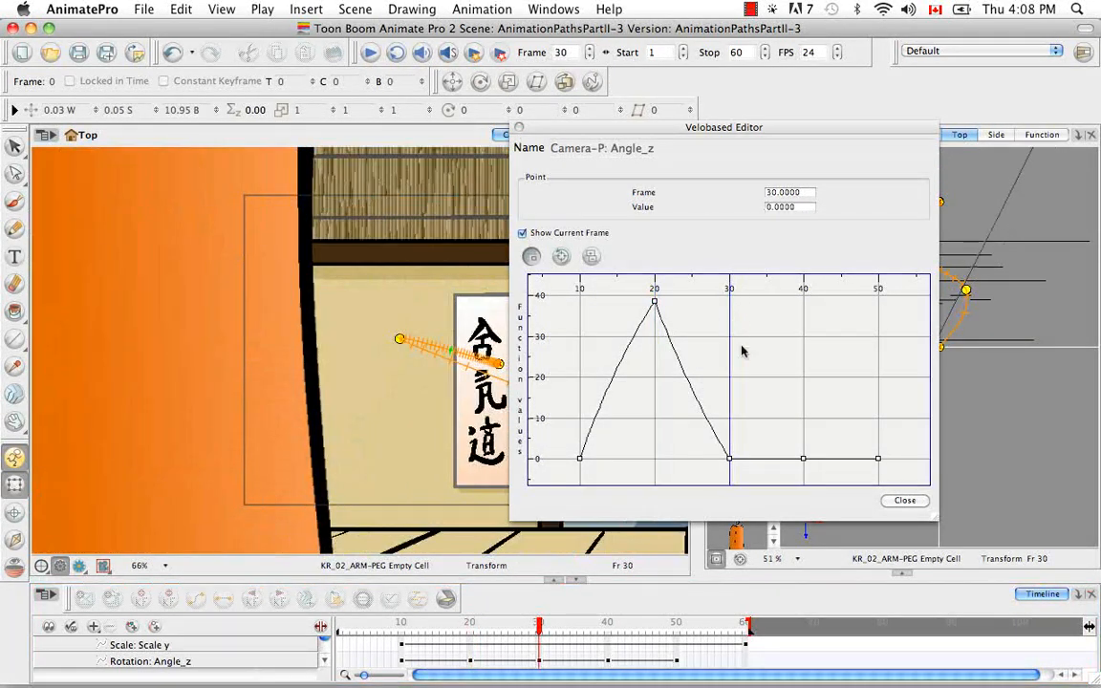
drag(803, 458, 803, 409)
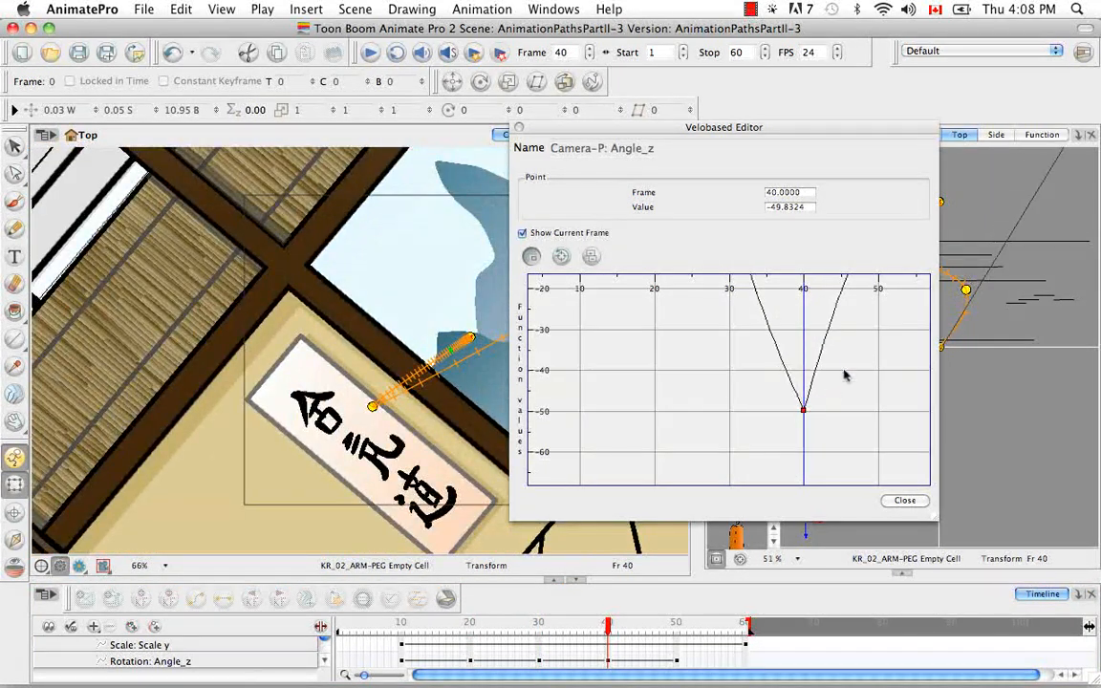
click(561, 256)
Lower the Angle_z keyframe at frame 30 slightly to about -0.97
click(752, 356)
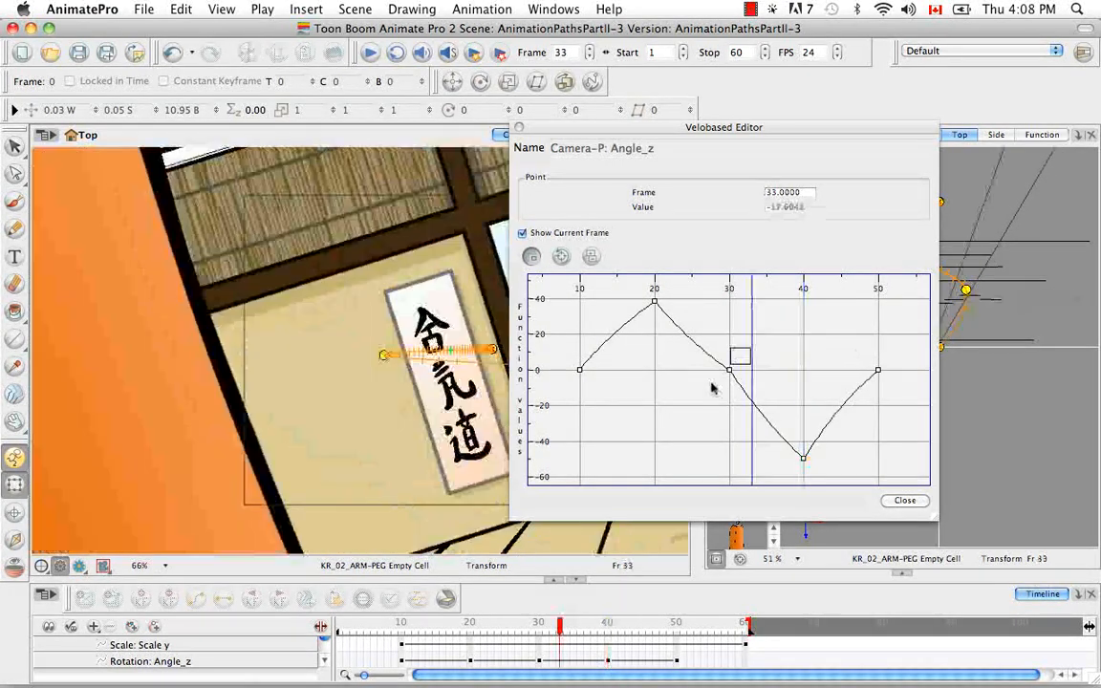
click(729, 370)
drag(729, 370, 730, 375)
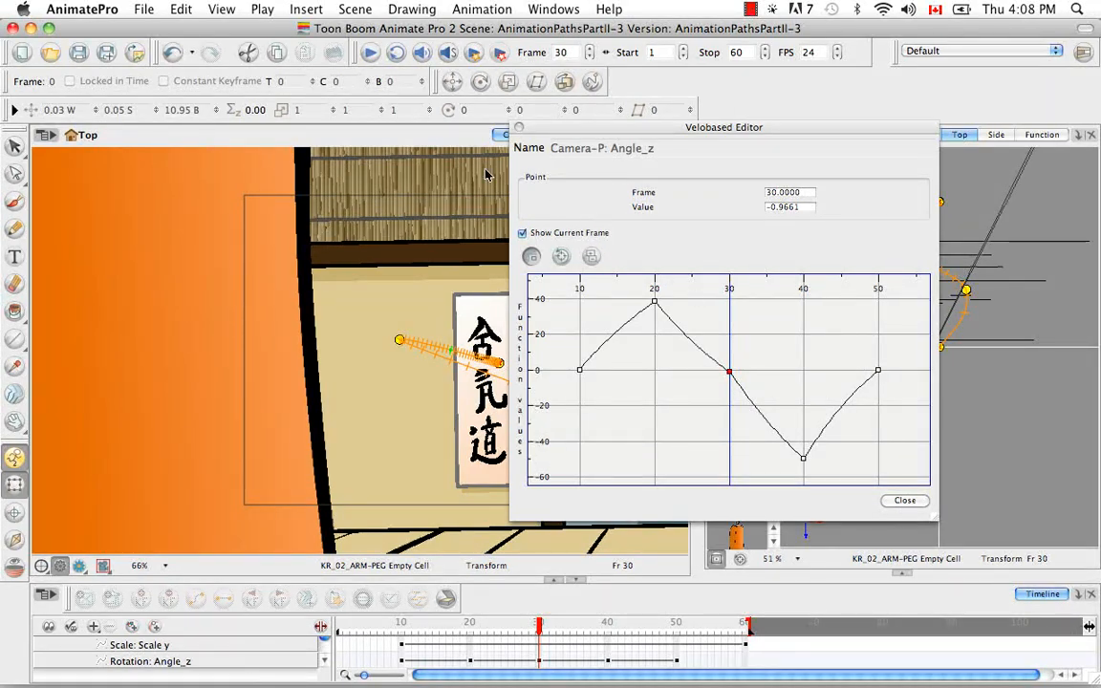
Play the camera animation with its new rotation, replaying it from frame 1
click(371, 52)
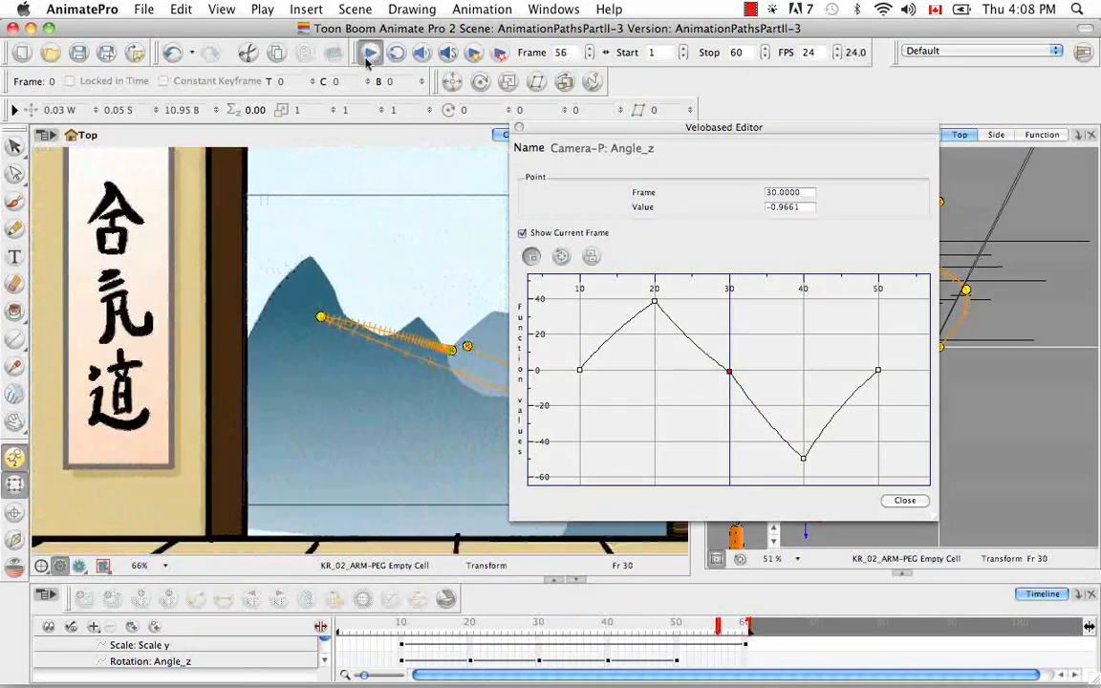
click(336, 627)
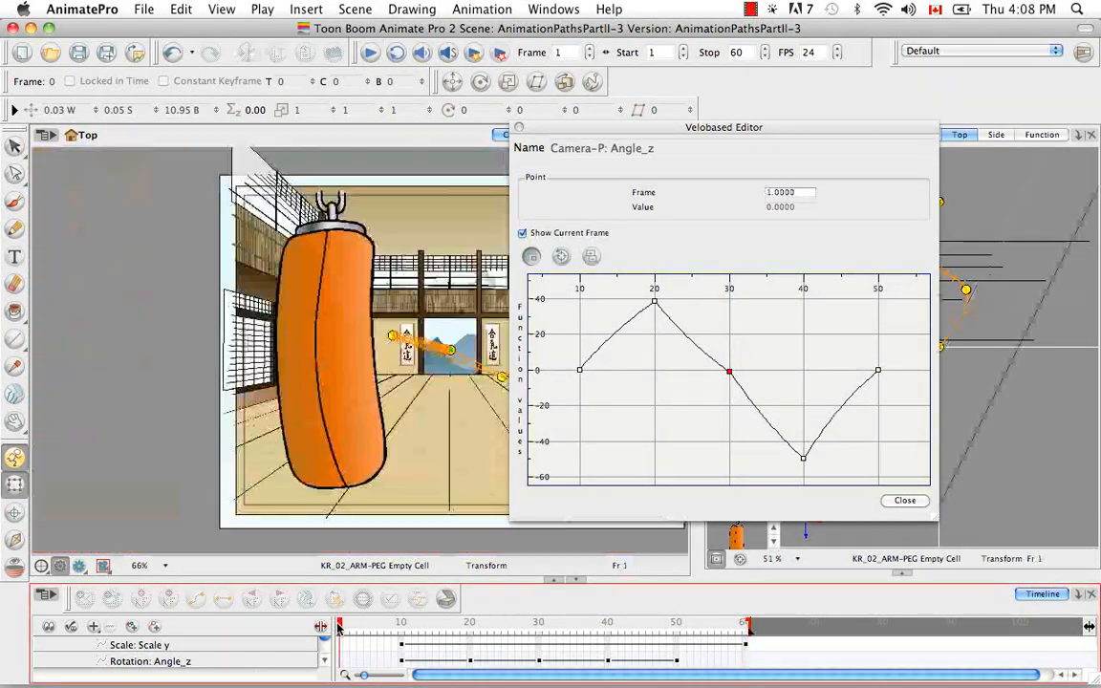
click(371, 53)
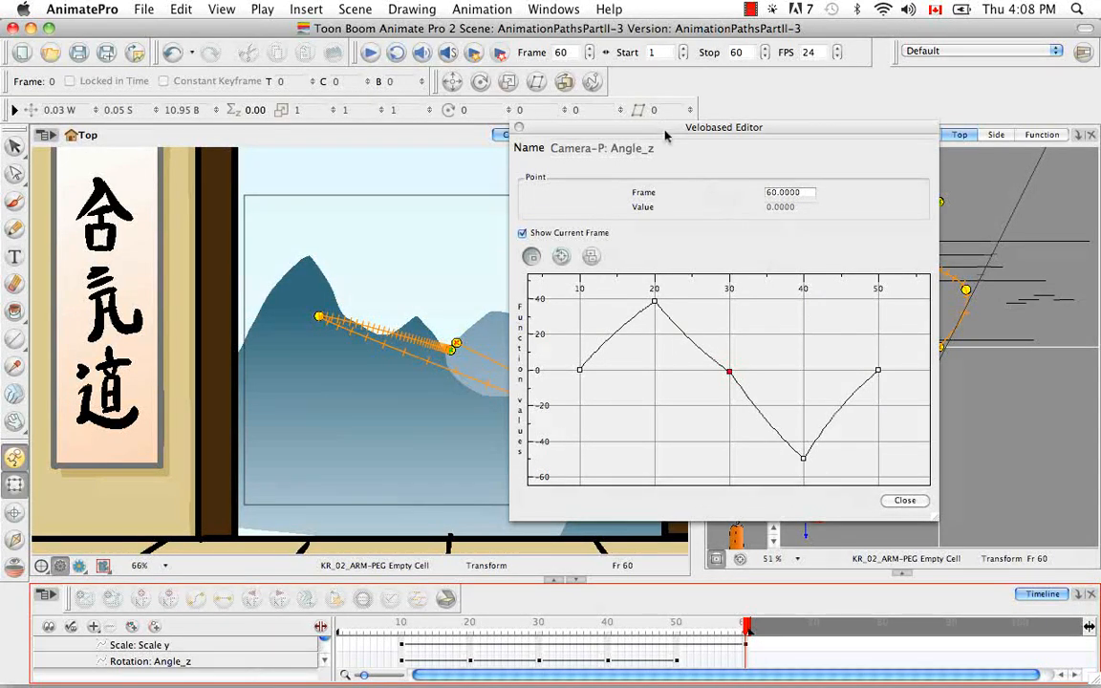
Close the Velobased Editor and open the function options for the Angle z rotation in Camera-P's layer properties
drag(667, 133, 551, 163)
click(788, 521)
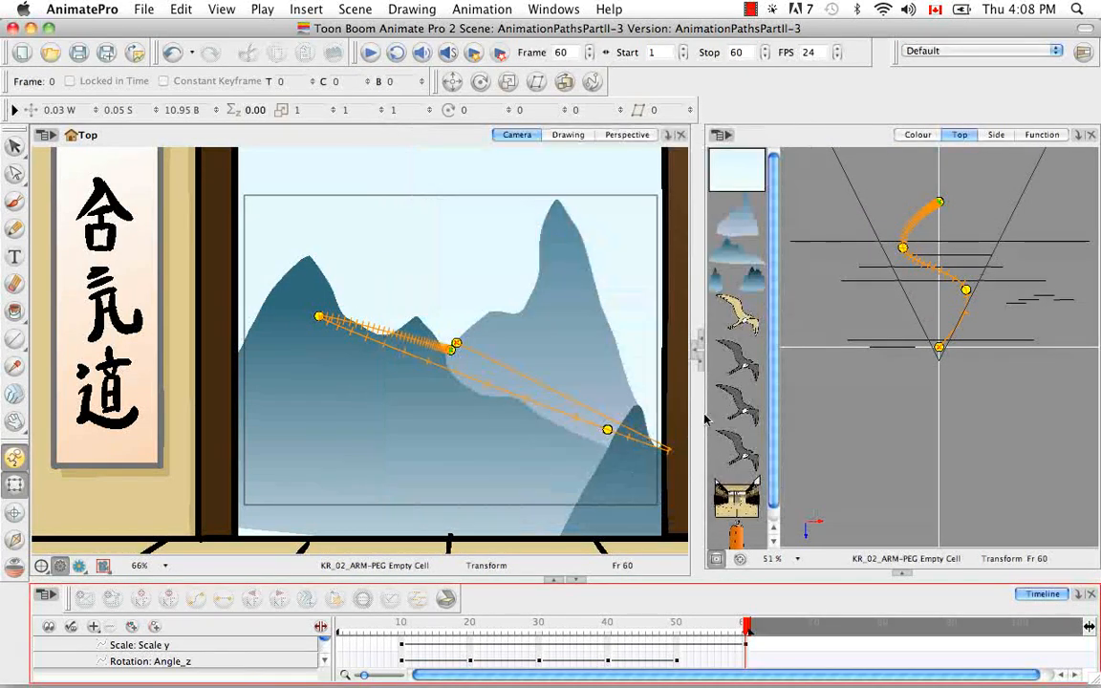
click(696, 352)
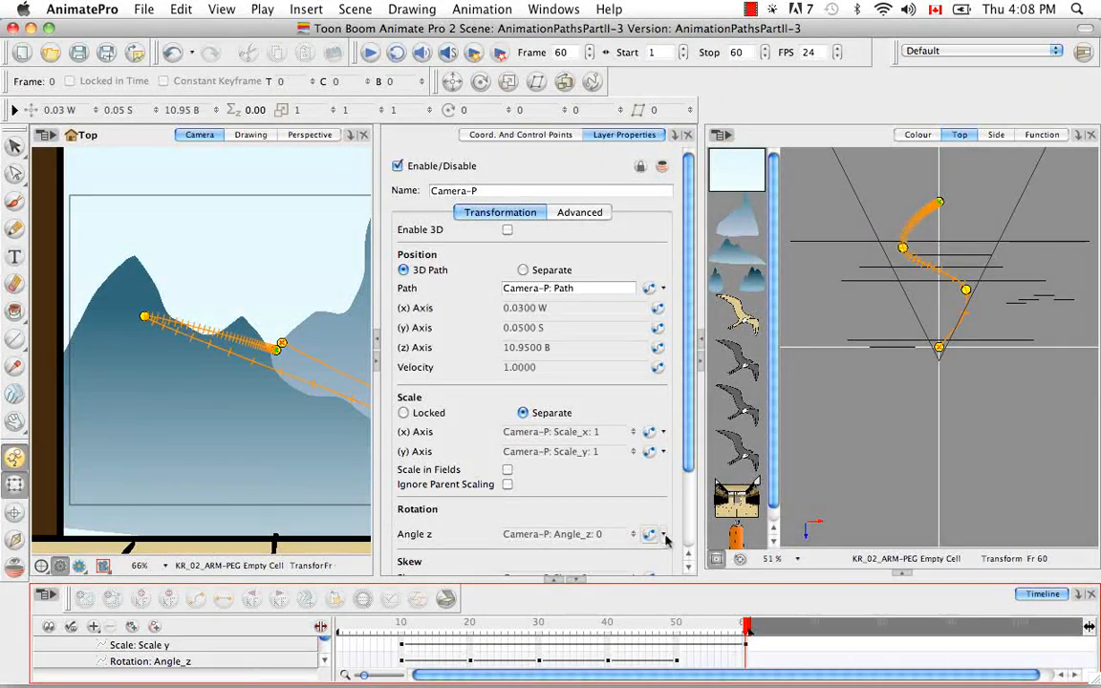
click(664, 535)
click(707, 514)
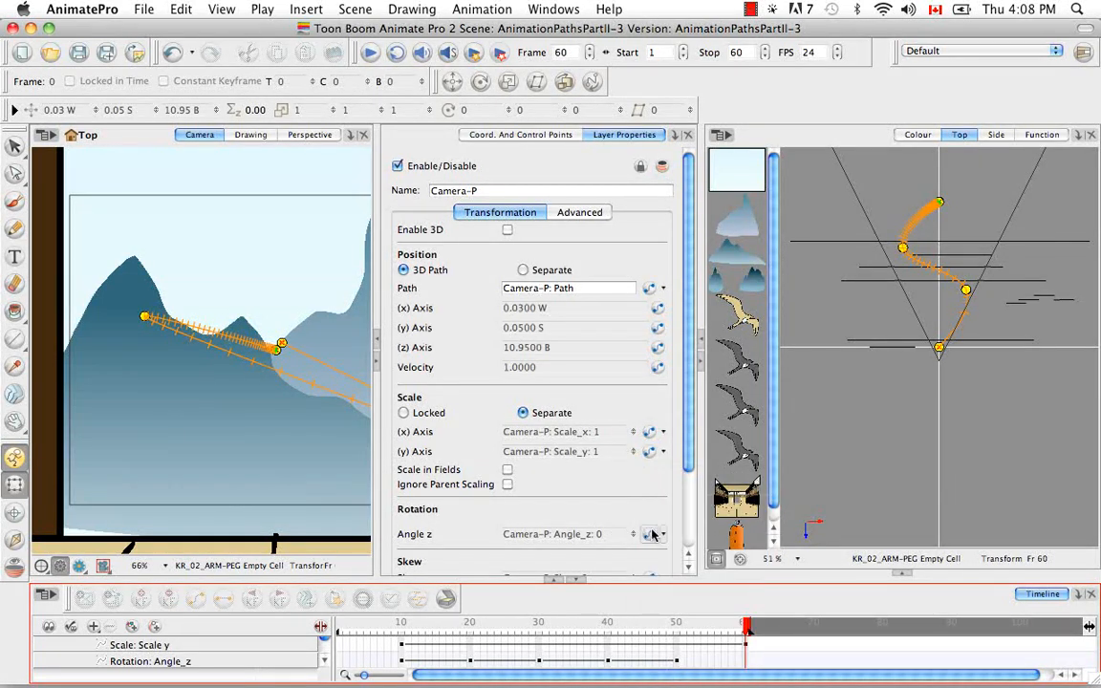